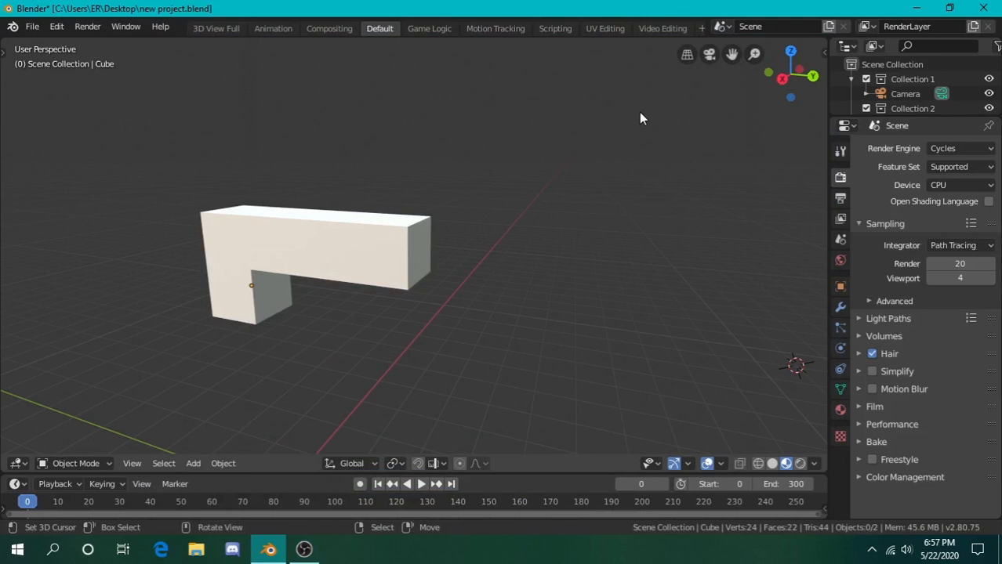
- Examine the L-shaped block and its surroundings by walking the viewpoint forward, back, sideways and vertically through the scene
{"action": "key", "text": "shift+grave"}
{"action": "key", "text": "s"}
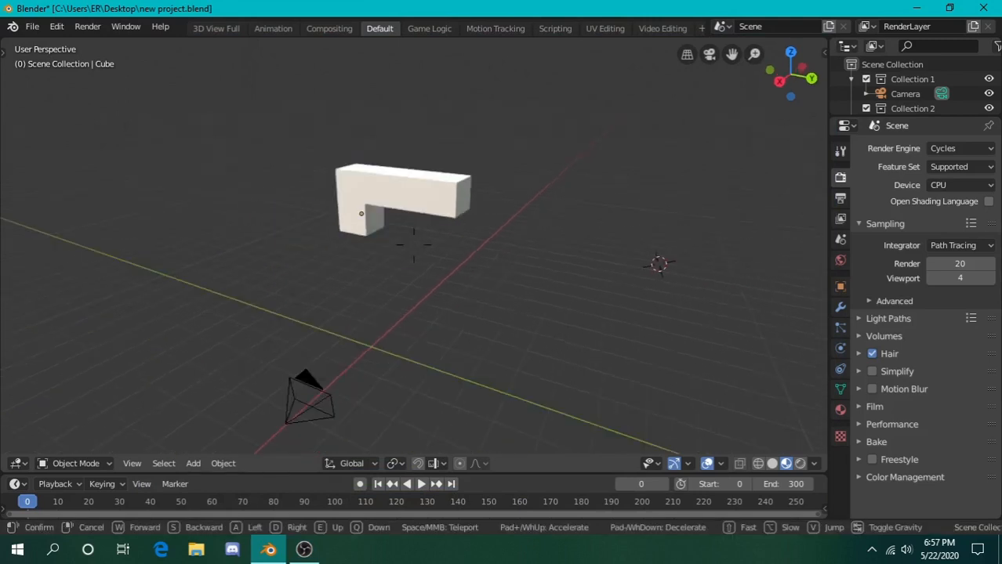
{"action": "key", "text": "w"}
{"action": "key", "text": "d"}
{"action": "left_click", "coordinate": [414, 246]}
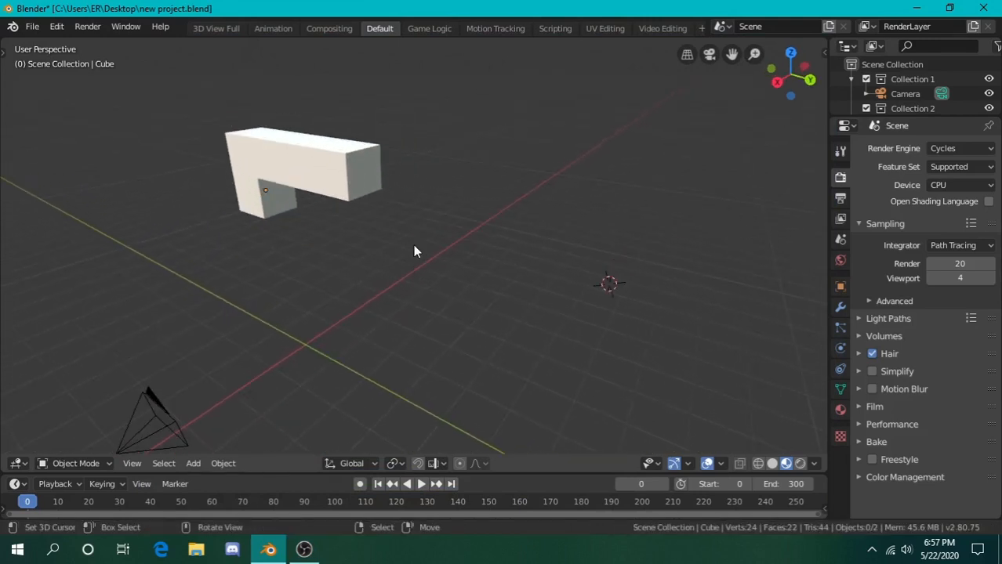
{"action": "key", "text": "shift+grave"}
{"action": "key", "text": "d"}
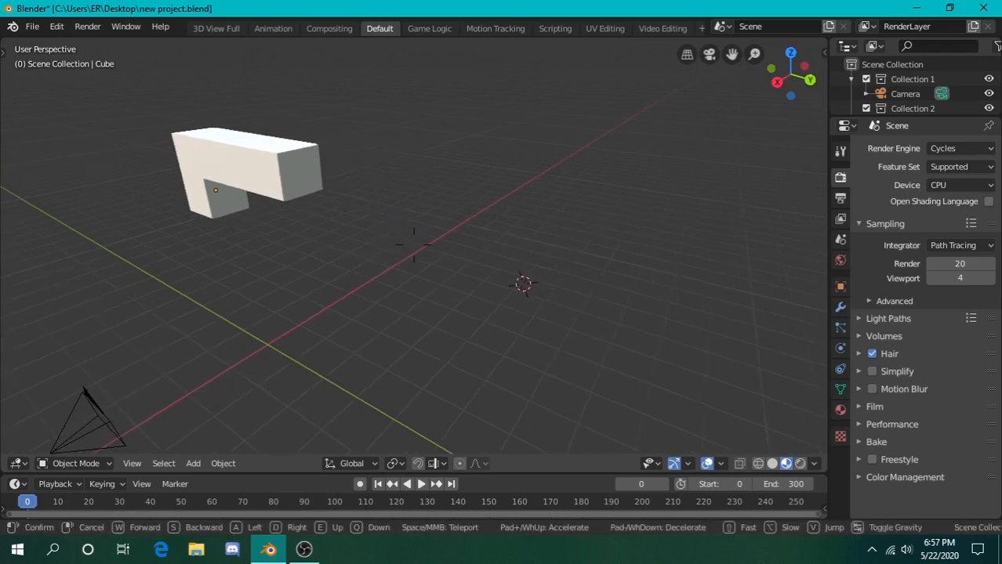
{"action": "key", "text": "w"}
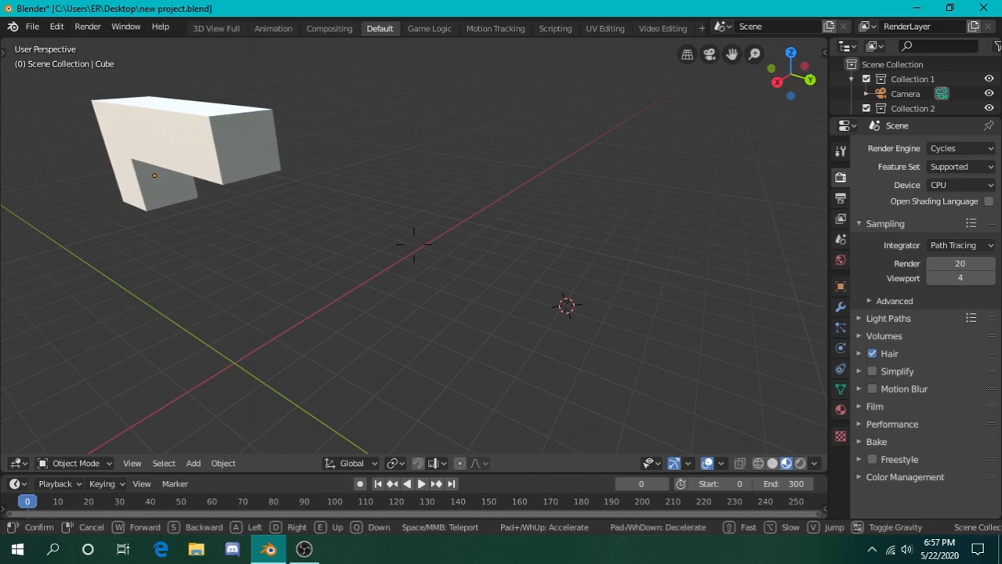
{"action": "key", "text": "a"}
{"action": "key", "text": "s"}
{"action": "key", "text": "w"}
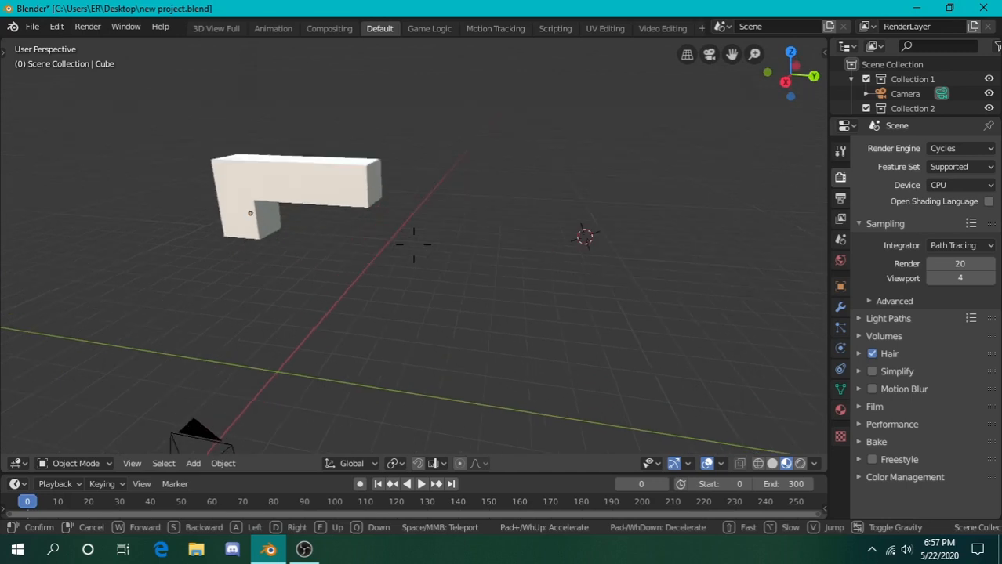
{"action": "key", "text": "w"}
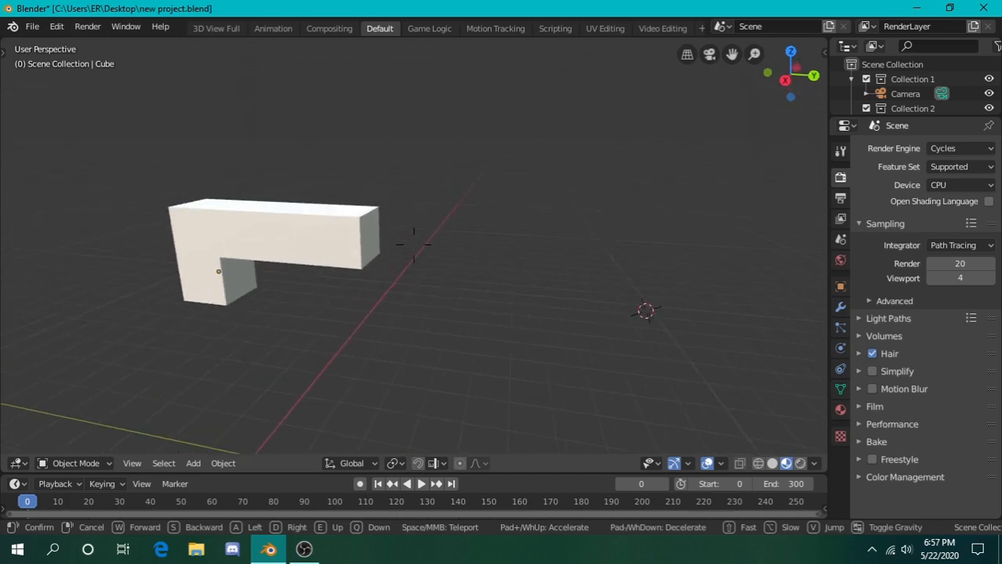
{"action": "key", "text": "s"}
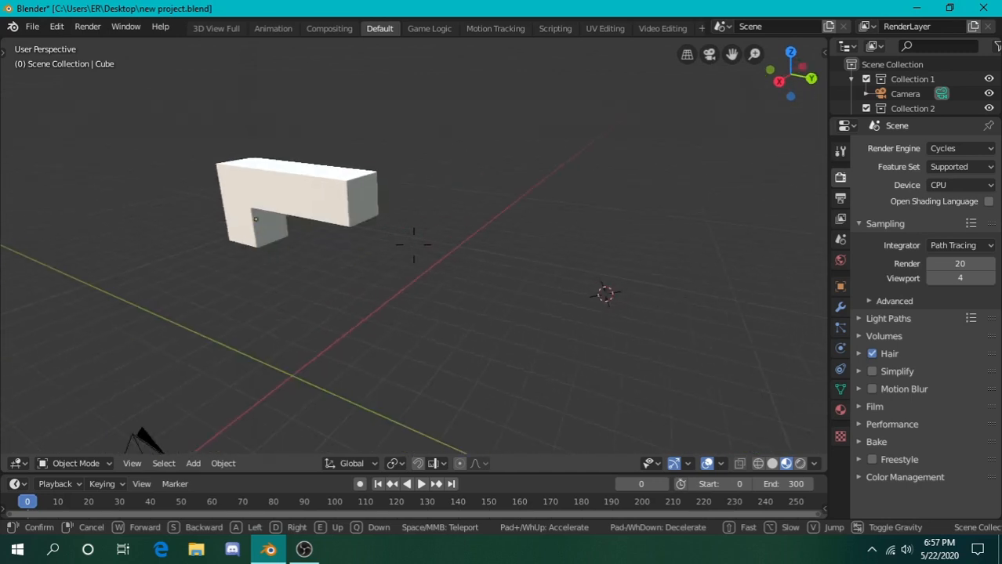
{"action": "key", "text": "d"}
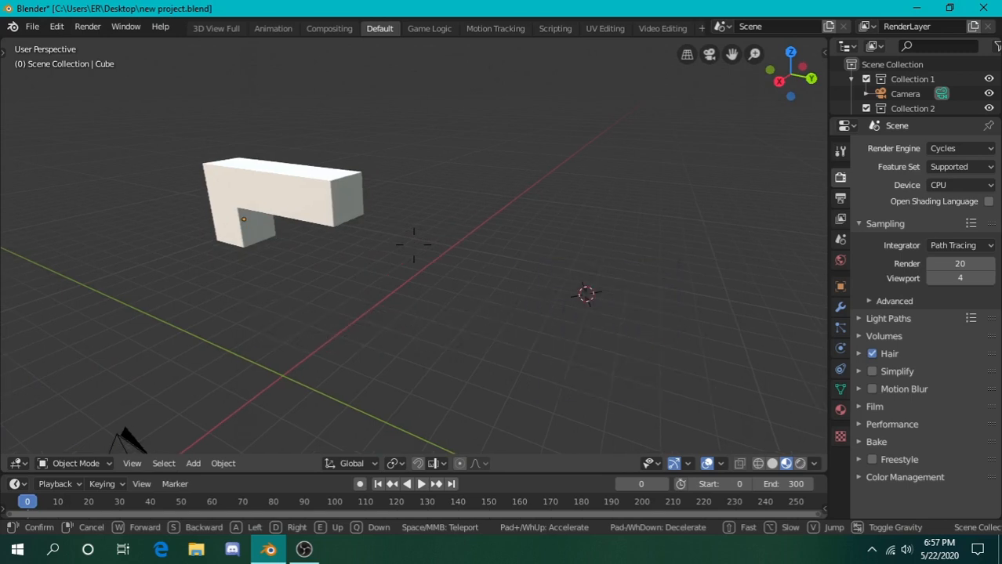
{"action": "key", "text": "w"}
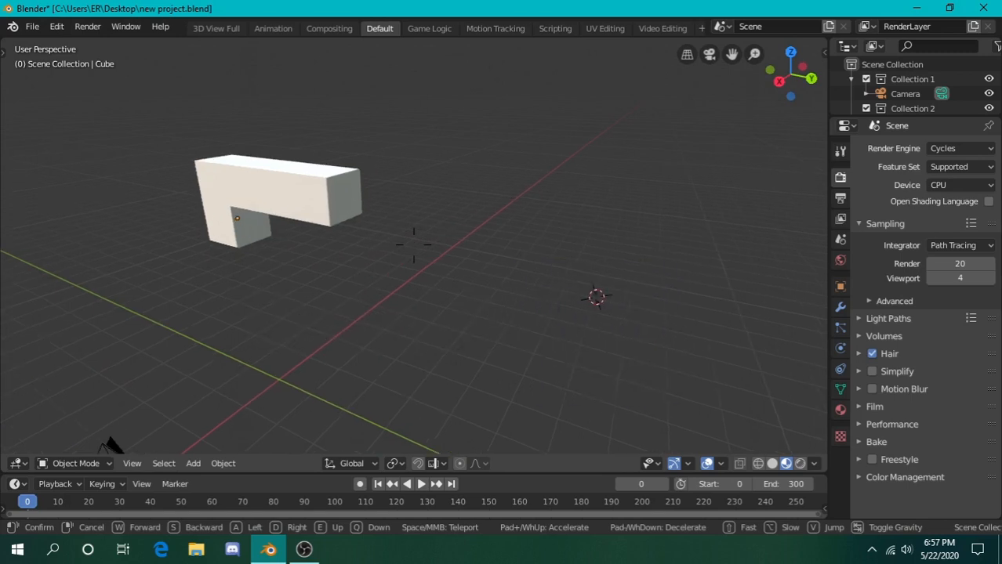
{"action": "key", "text": "s"}
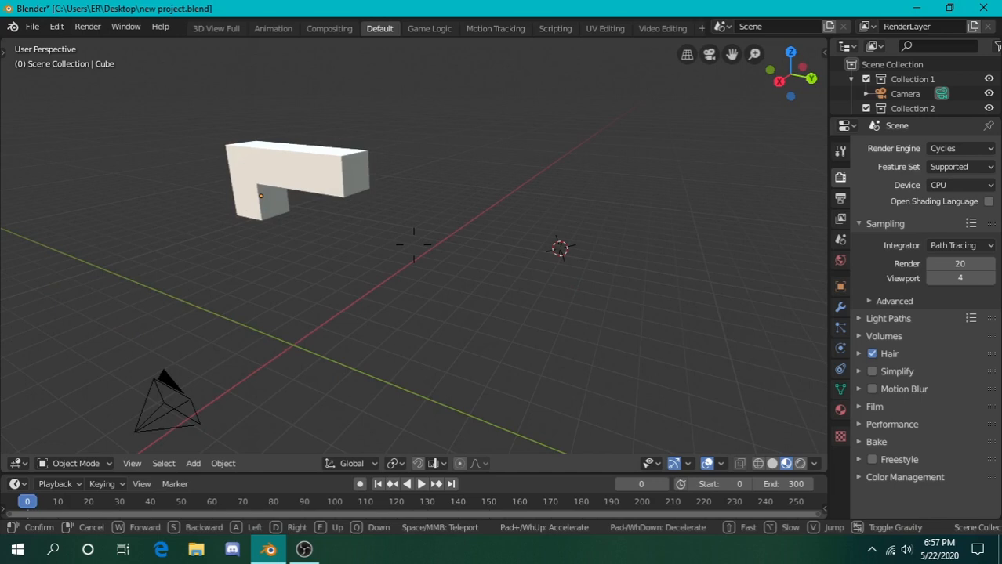
{"action": "key", "text": "q"}
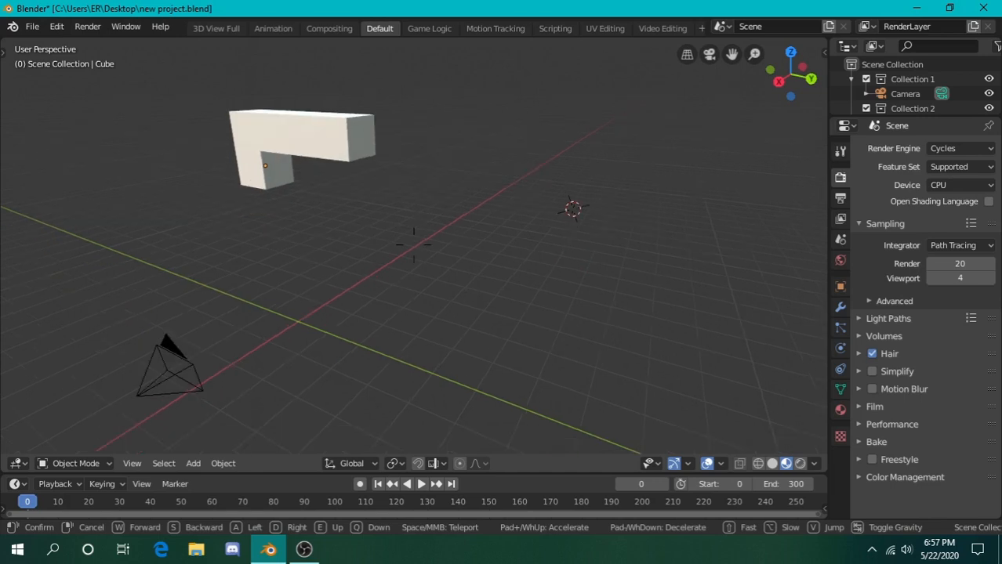
{"action": "left_click", "coordinate": [414, 245]}
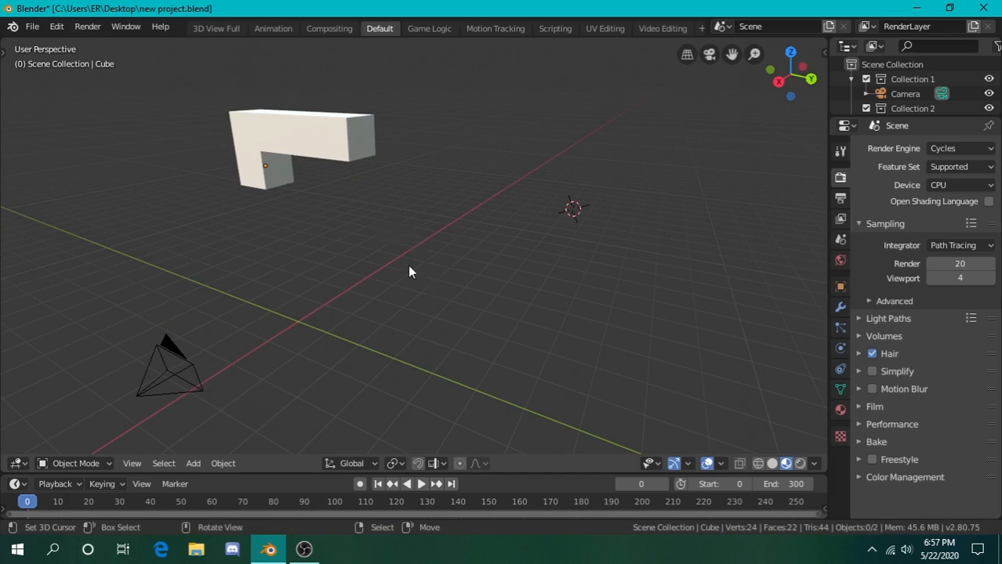
- Select the L-shaped block and scale it uniformly by eye
{"action": "key", "text": "shift+grave"}
{"action": "key", "text": "w"}
{"action": "key", "text": "e"}
{"action": "key", "text": "d"}
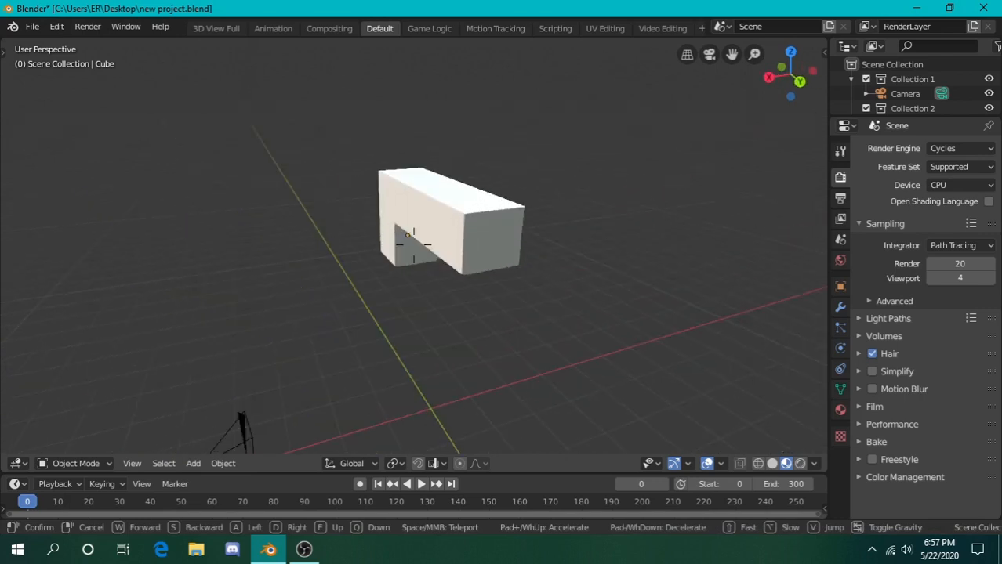
{"action": "key", "text": "w"}
{"action": "key", "text": "d"}
{"action": "left_click", "coordinate": [414, 245]}
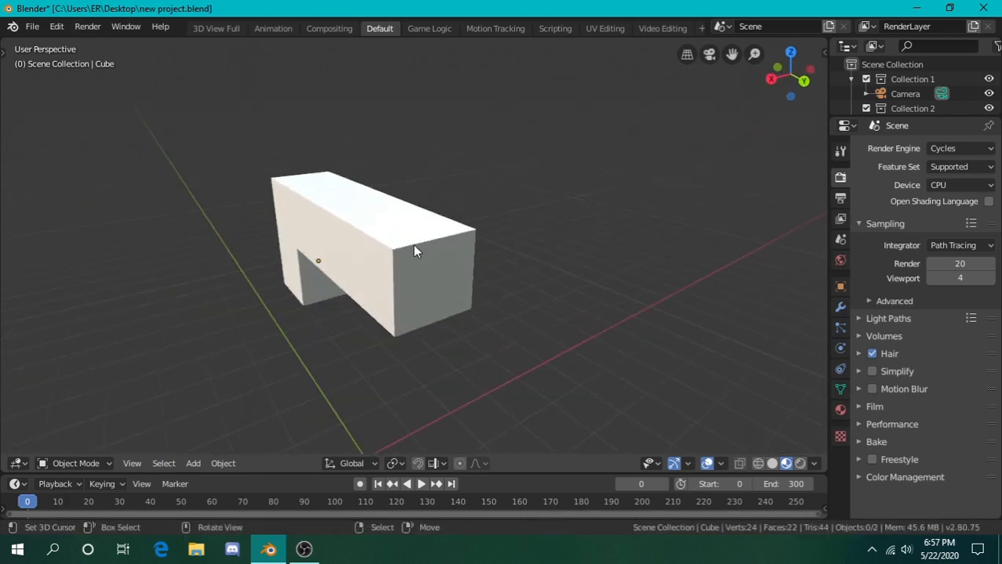
{"action": "key", "text": "s"}
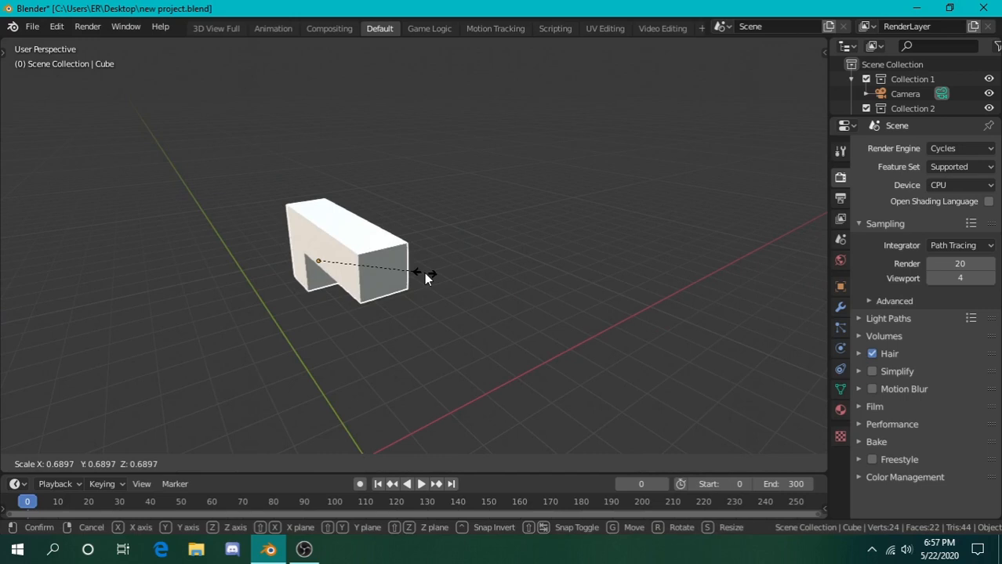
{"action": "left_click", "coordinate": [460, 299]}
- Inspect the selected block from several sides and distances using walk navigation
{"action": "key", "text": "shift+grave"}
{"action": "key", "text": "w"}
{"action": "key", "text": "a"}
{"action": "key", "text": "w"}
{"action": "key", "text": "s"}
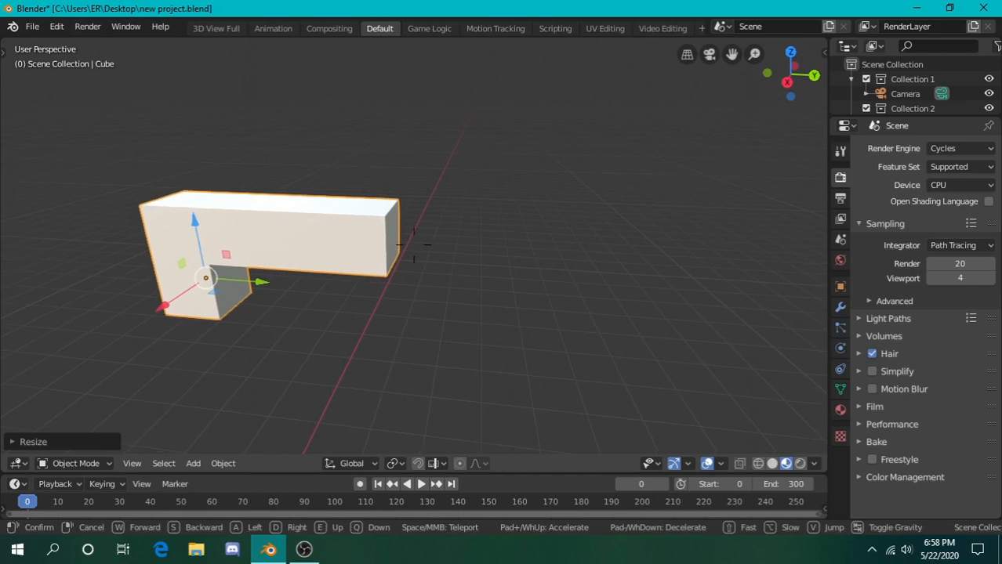
{"action": "key", "text": "d"}
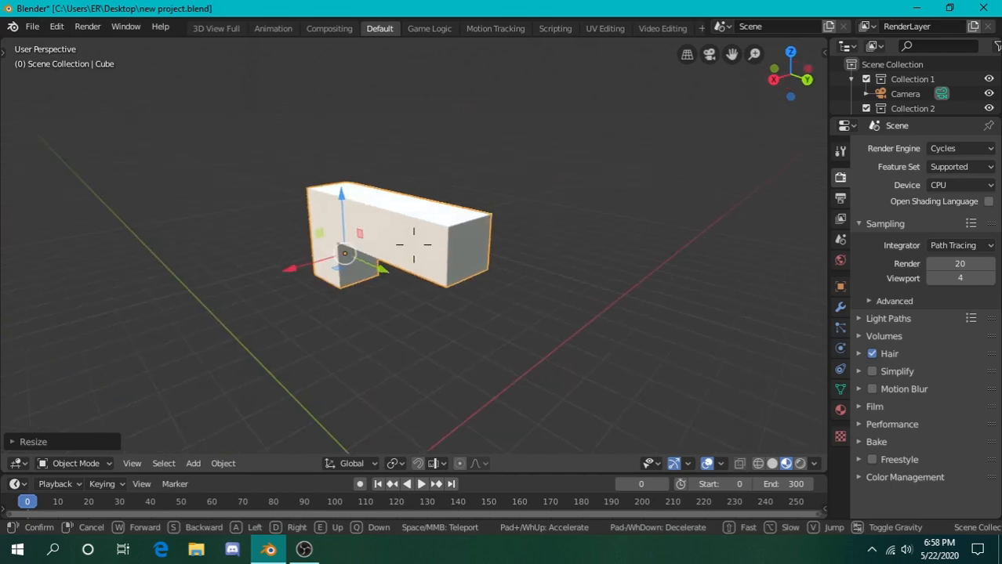
{"action": "key", "text": "w"}
{"action": "left_click", "coordinate": [415, 251]}
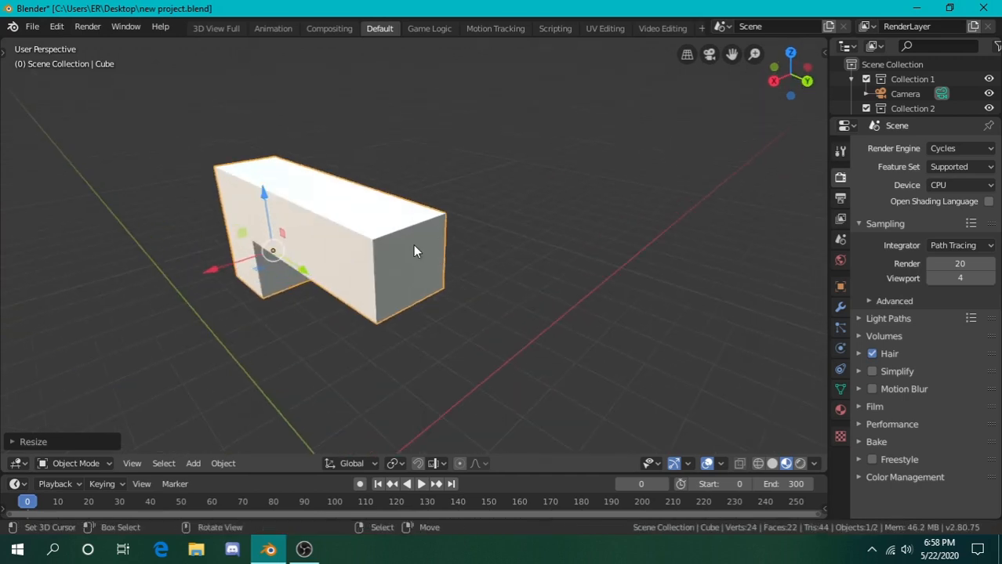
{"action": "key", "text": "shift+grave"}
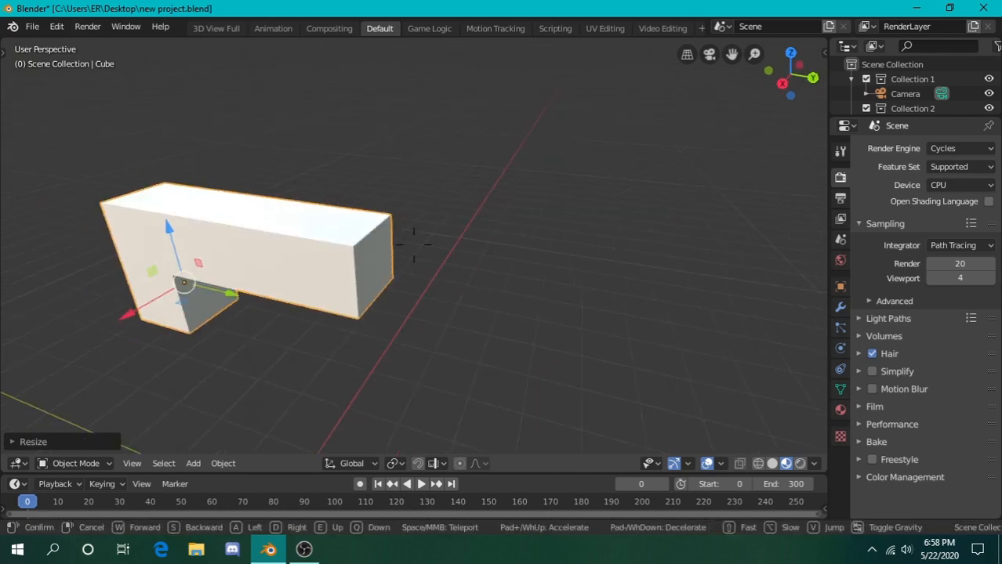
{"action": "key", "text": "d"}
{"action": "key", "text": "s"}
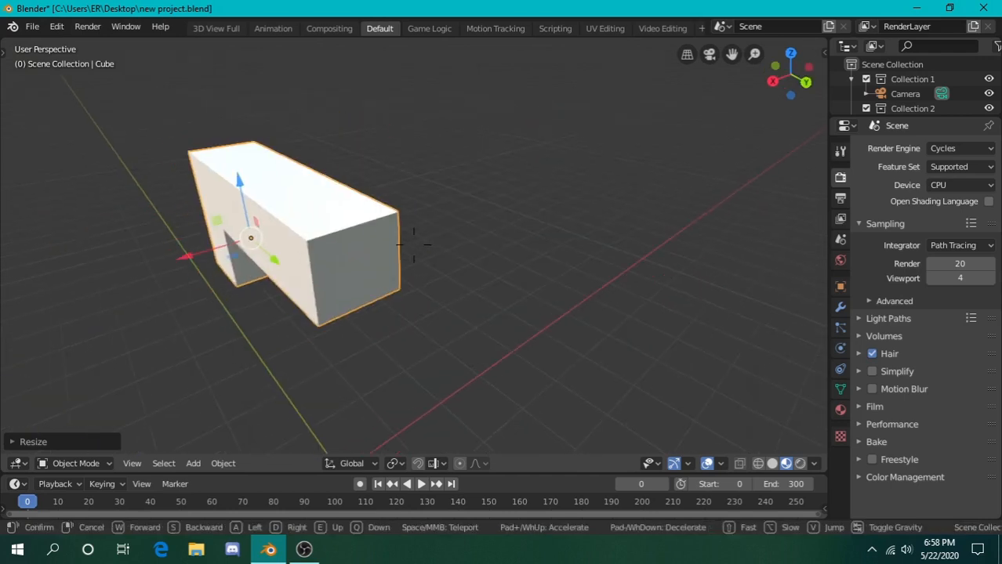
{"action": "left_click", "coordinate": [415, 251]}
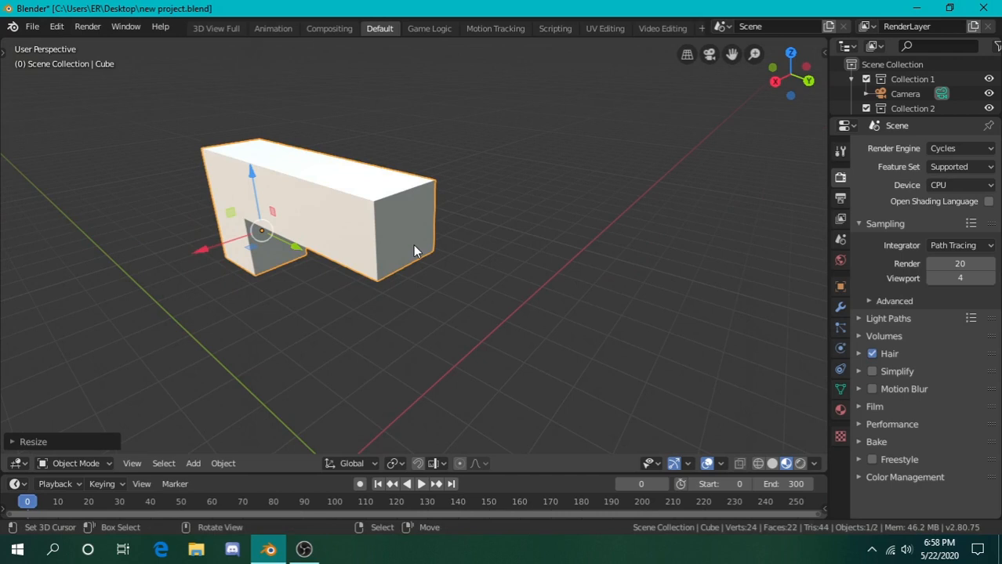
{"action": "key", "text": "shift+grave"}
{"action": "key", "text": "w"}
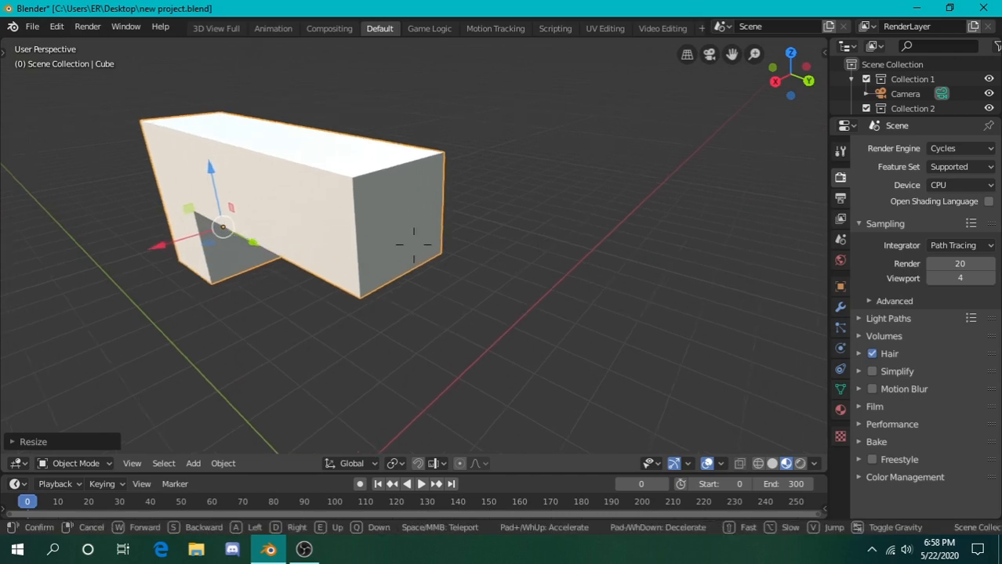
{"action": "key", "text": "w"}
{"action": "key", "text": "d"}
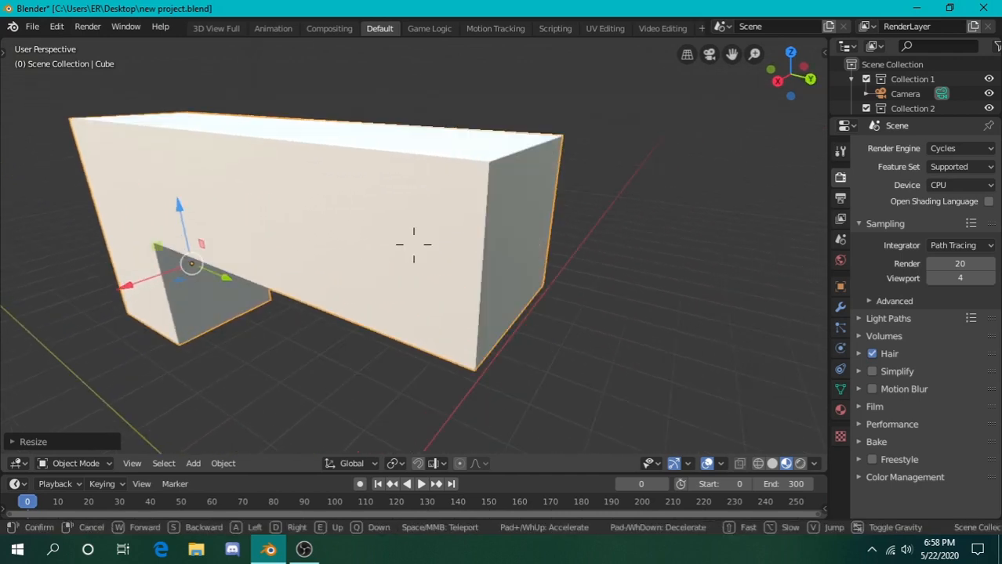
{"action": "key", "text": "a"}
{"action": "key", "text": "s"}
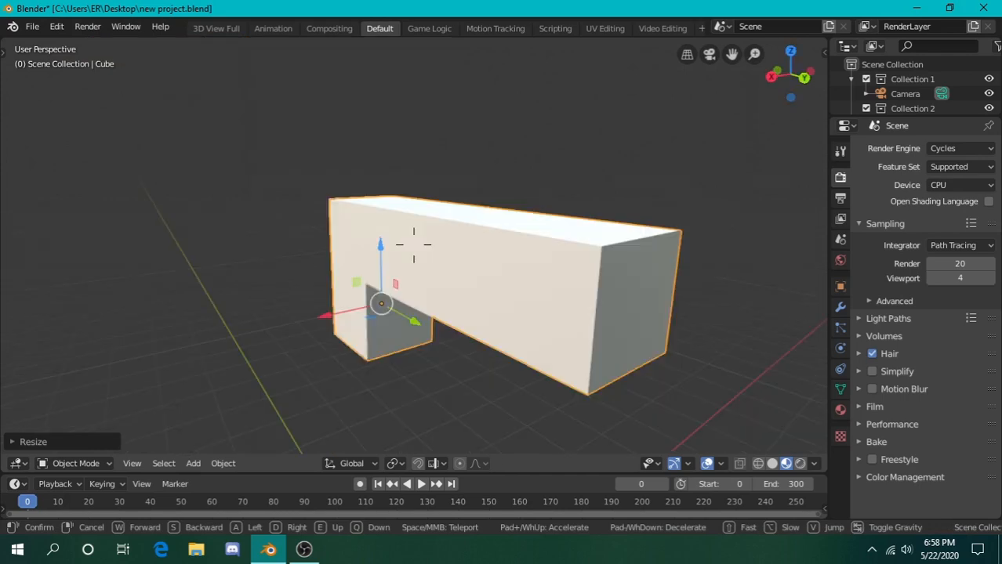
{"action": "left_click", "coordinate": [491, 317]}
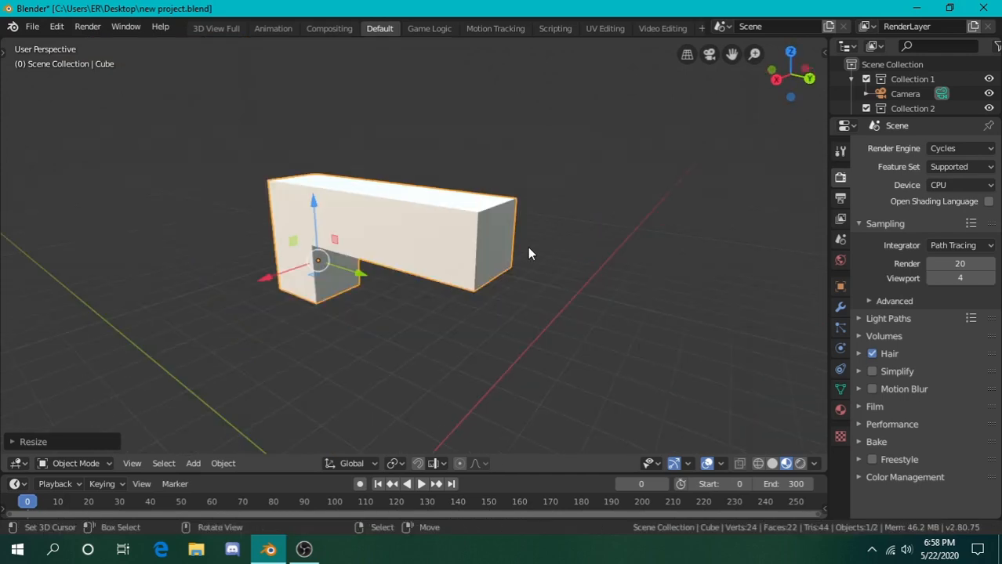
{"action": "key", "text": "s"}
{"action": "key", "text": "Escape"}
{"action": "key", "text": "r"}
{"action": "key", "text": "r"}
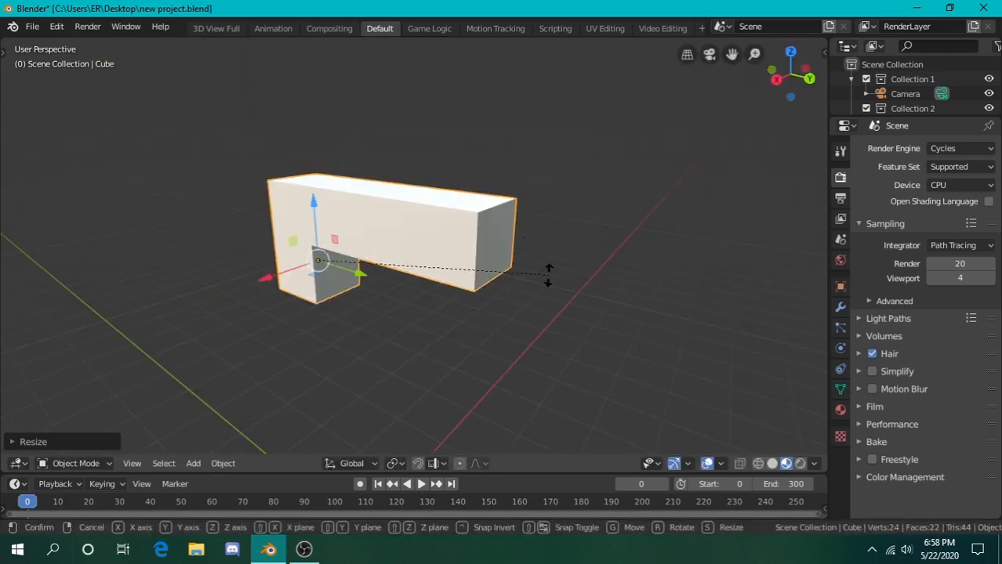
{"action": "key", "text": "Escape"}
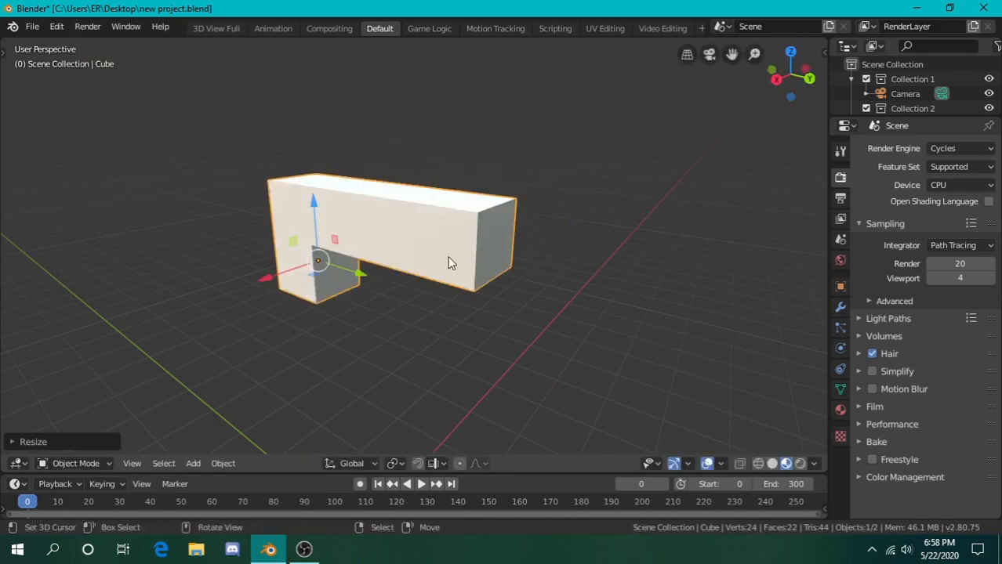
- Examine the block up close and from its end face with walk navigation
{"action": "key", "text": "shift+grave"}
{"action": "key", "text": "w"}
{"action": "key", "text": "w"}
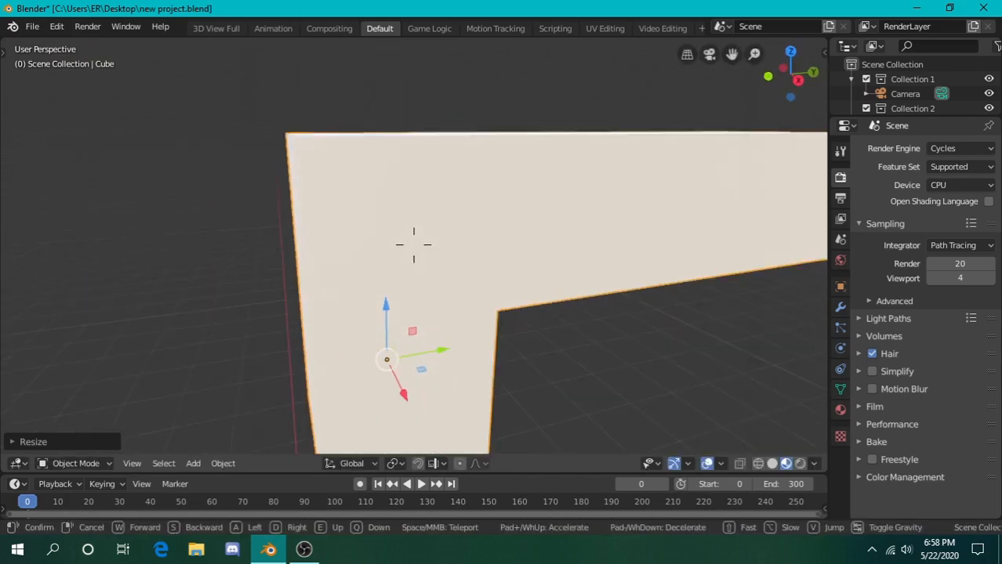
{"action": "key", "text": "a"}
{"action": "key", "text": "d"}
{"action": "key", "text": "s"}
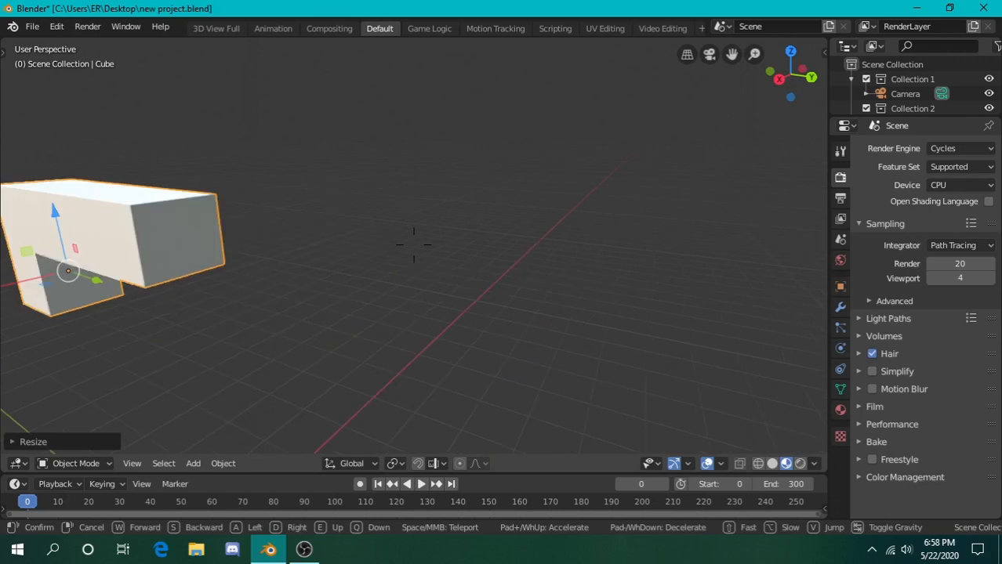
{"action": "key", "text": "d"}
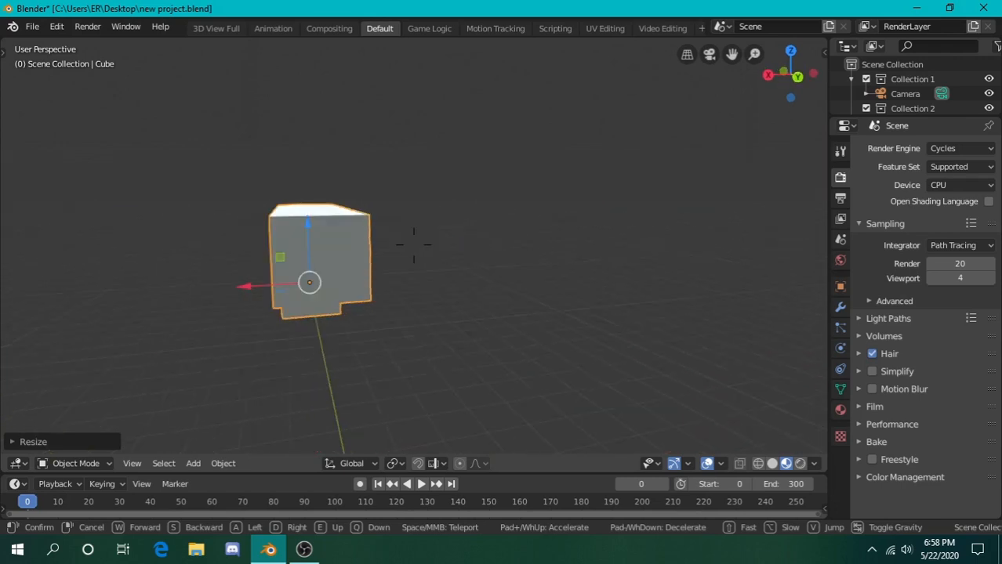
{"action": "key", "text": "a"}
{"action": "left_click", "coordinate": [413, 244]}
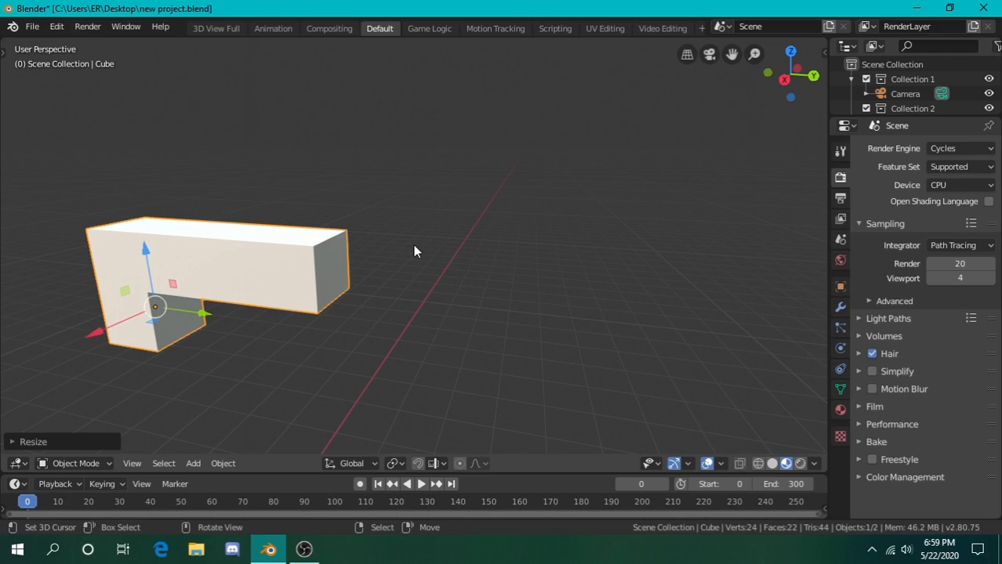
- Walk the viewpoint around the selected block to compare its long side and end from different angles
{"action": "key", "text": "shift+grave"}
{"action": "key", "text": "w"}
{"action": "key", "text": "a"}
{"action": "key", "text": "s"}
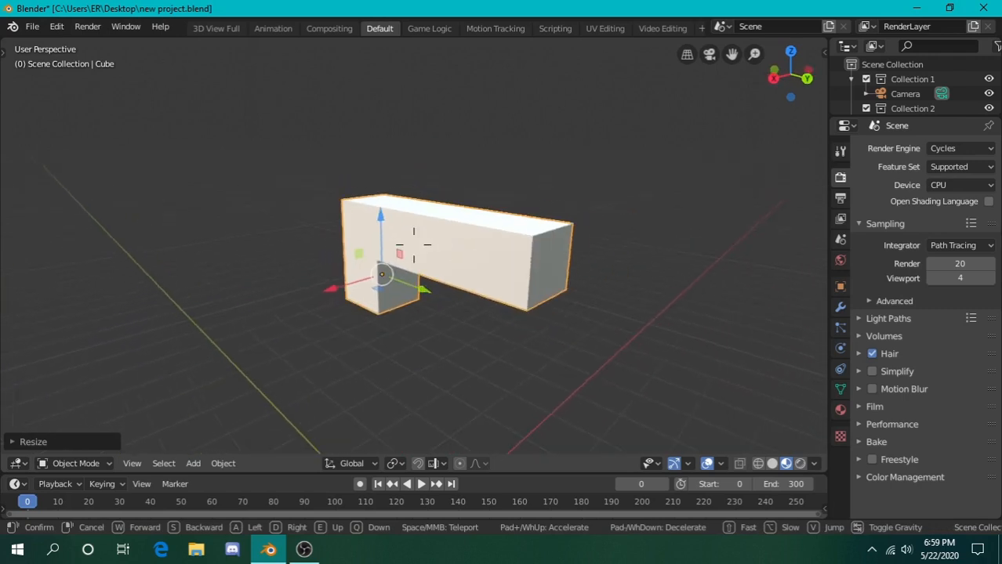
{"action": "key", "text": "d"}
{"action": "key", "text": "w"}
{"action": "key", "text": "d"}
{"action": "key", "text": "a"}
{"action": "key", "text": "s"}
{"action": "left_click", "coordinate": [416, 251]}
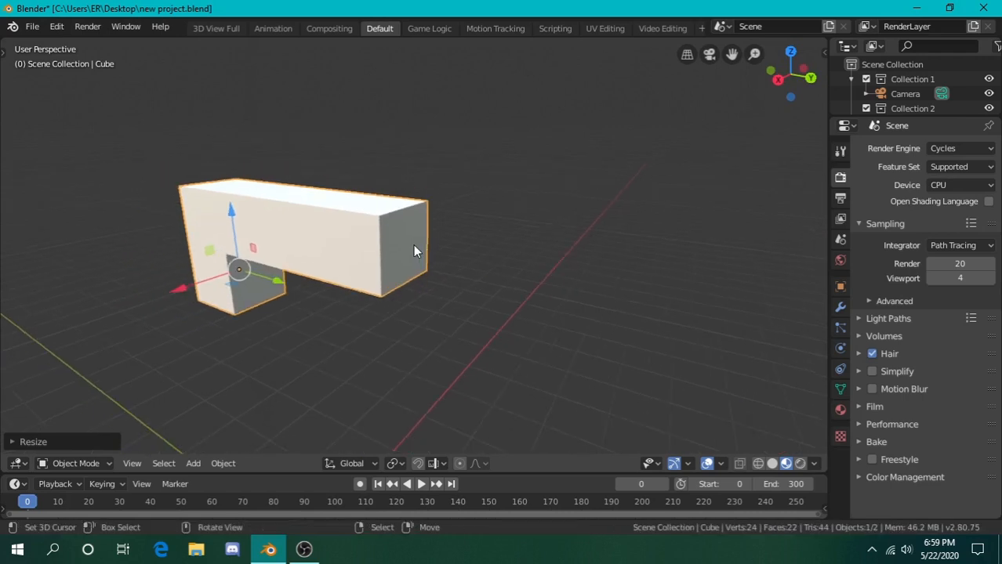
- Deselect the L-shaped block and walk the viewpoint closer to it
{"action": "key", "text": "alt+a"}
{"action": "key", "text": "shift+grave"}
{"action": "key", "text": "d"}
{"action": "key", "text": "w"}
{"action": "left_click", "coordinate": [416, 250]}
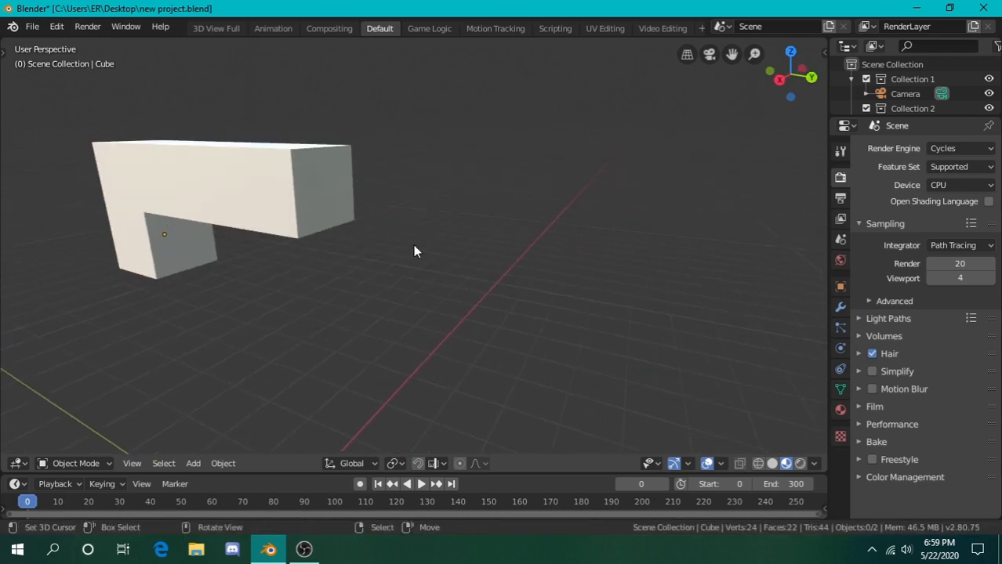
- Examine the block from higher, lower, nearer and farther viewpoints using walk navigation
{"action": "key", "text": "shift+grave"}
{"action": "key", "text": "e"}
{"action": "key", "text": "s"}
{"action": "key", "text": "w"}
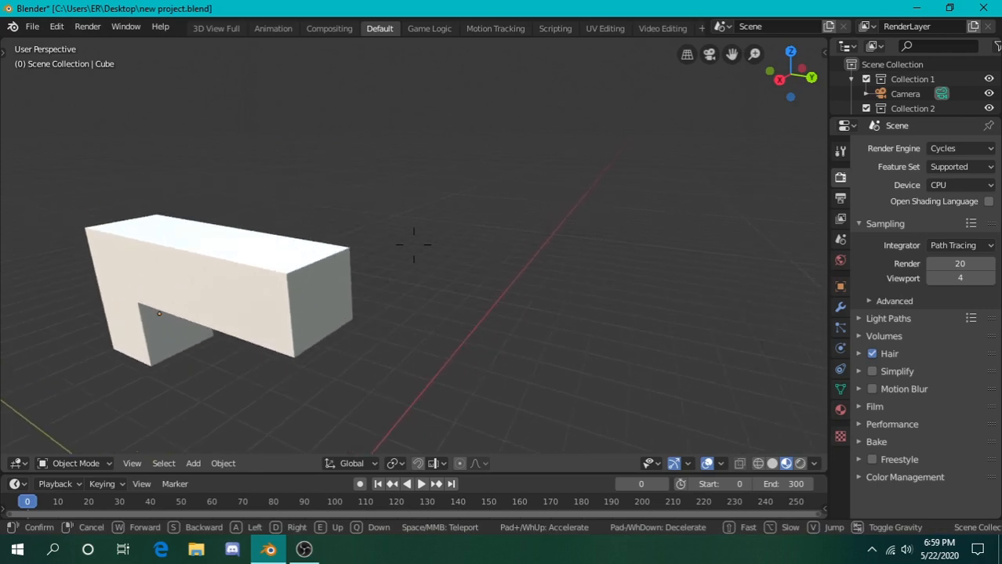
{"action": "key", "text": "q"}
{"action": "key", "text": "s"}
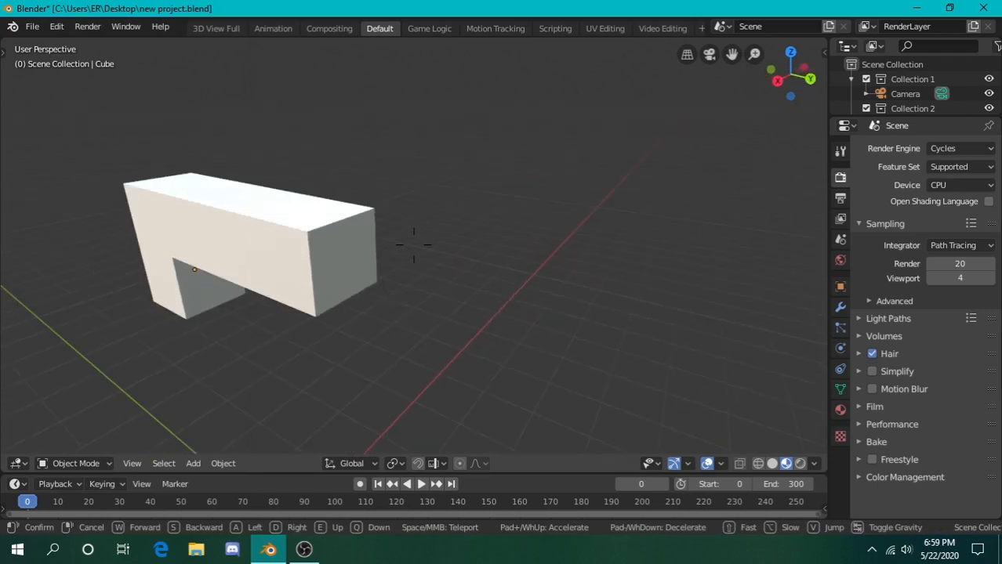
{"action": "key", "text": "w"}
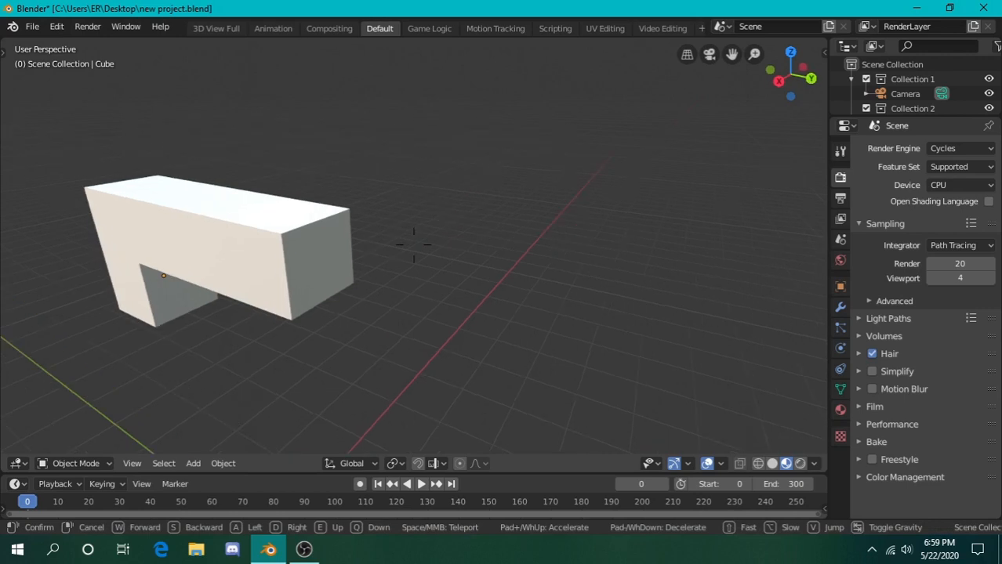
{"action": "key", "text": "s"}
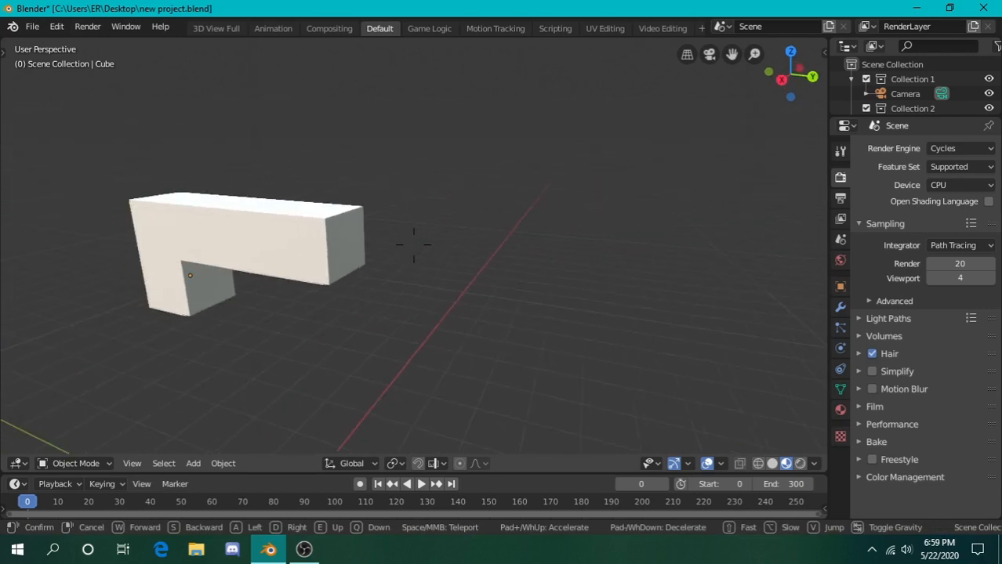
{"action": "left_click", "coordinate": [415, 251]}
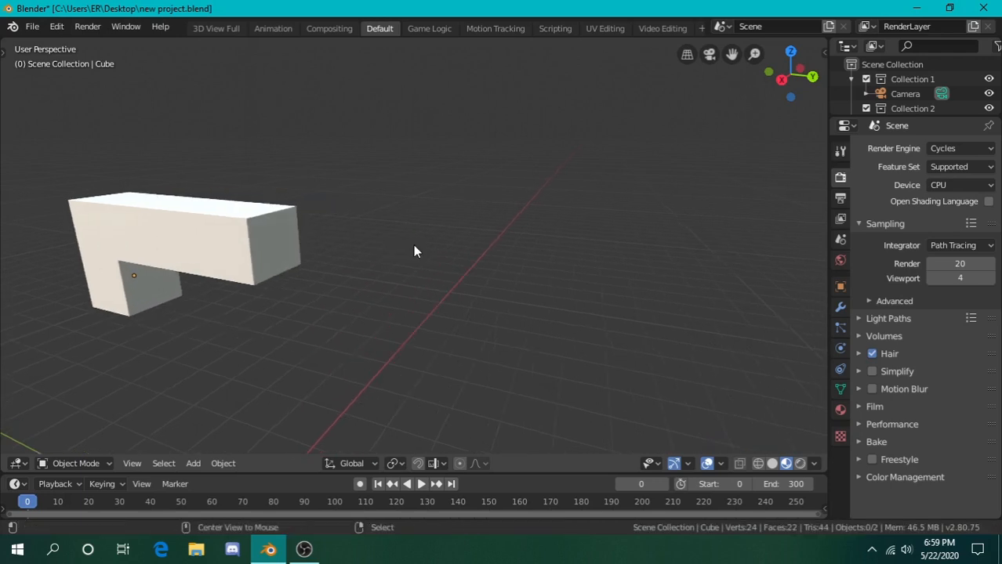
- Place the 3D cursor in the empty space beside the block's end face and view the area with walk navigation
{"action": "left_click", "coordinate": [414, 245]}
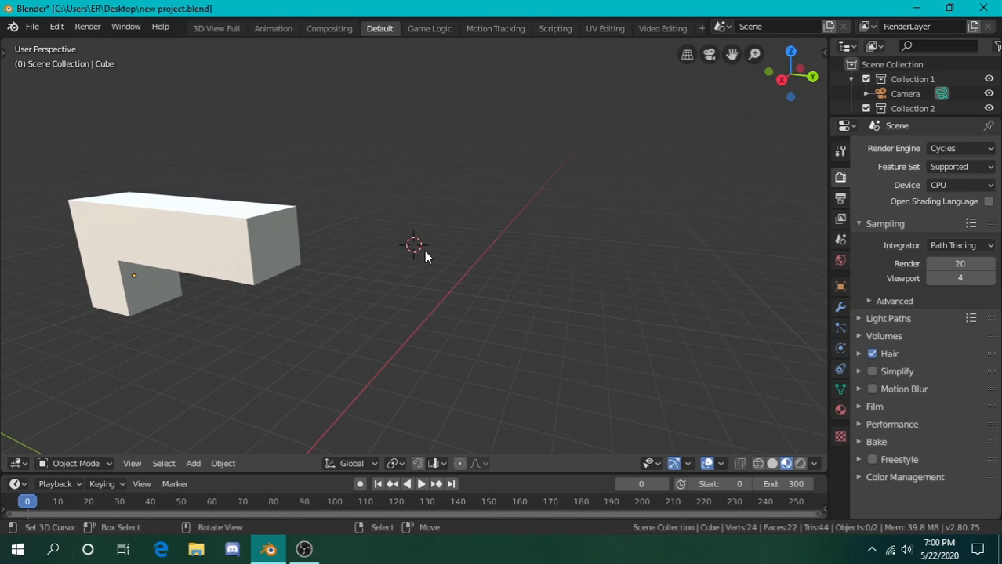
{"action": "key", "text": "shift+grave"}
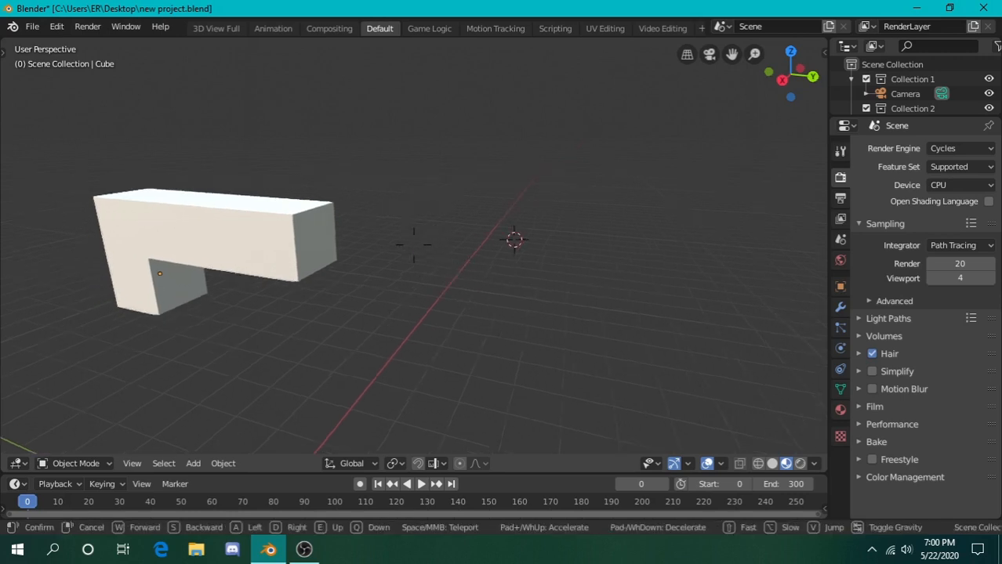
{"action": "key", "text": "d"}
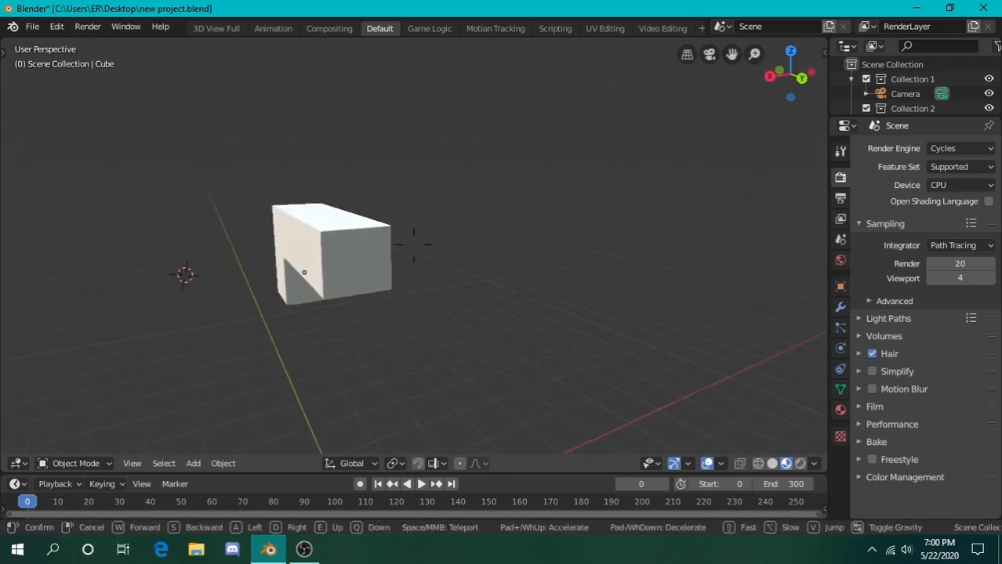
{"action": "left_click", "coordinate": [447, 244]}
{"action": "left_click", "coordinate": [450, 243]}
{"action": "key", "text": "shift+grave"}
{"action": "key", "text": "a"}
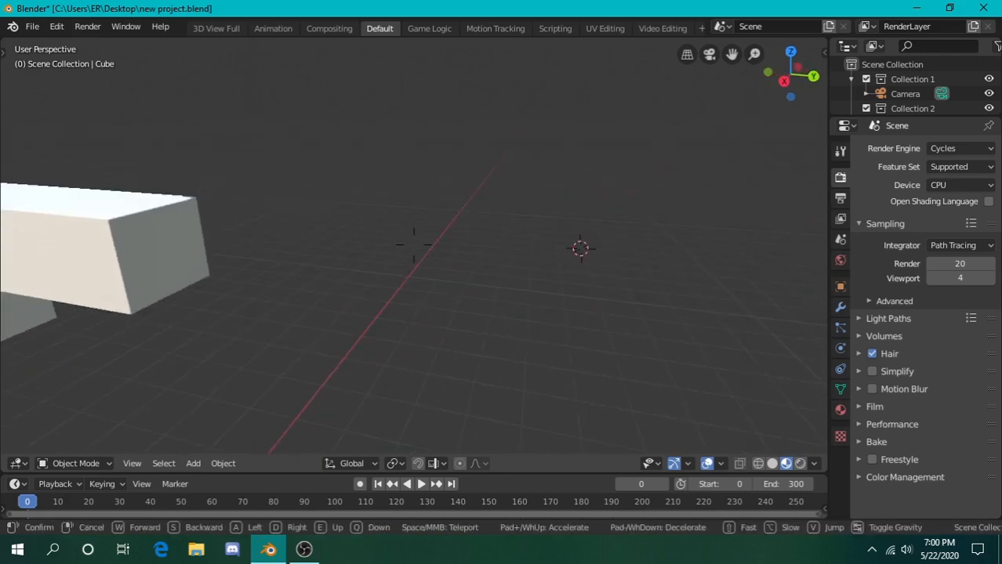
{"action": "left_click", "coordinate": [412, 247]}
- Walk the viewpoint back and around until the block and the 3D cursor can be examined together
{"action": "key", "text": "shift+a"}
{"action": "mouse_move", "coordinate": [414, 251]}
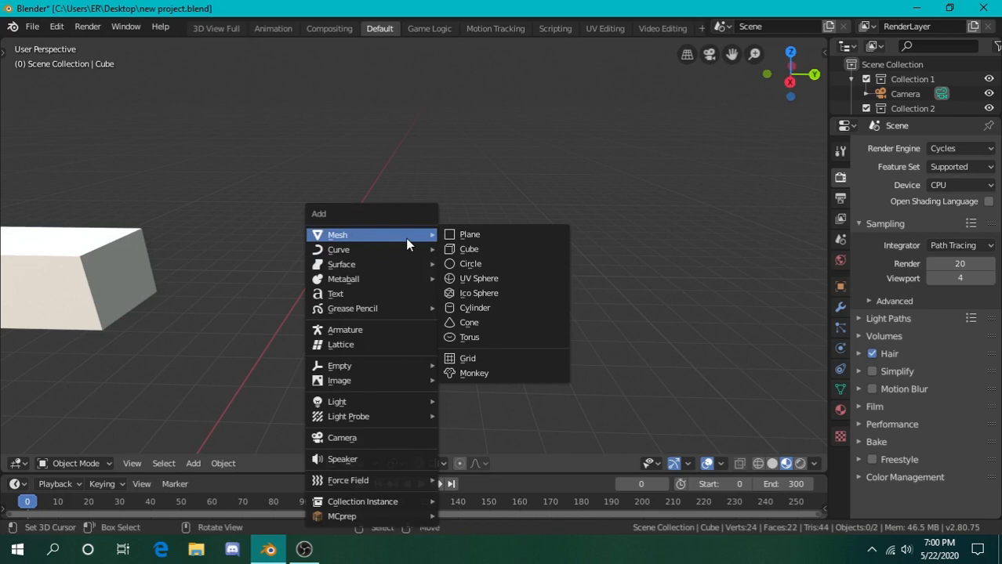
{"action": "key", "text": "shift+grave"}
{"action": "key", "text": "d"}
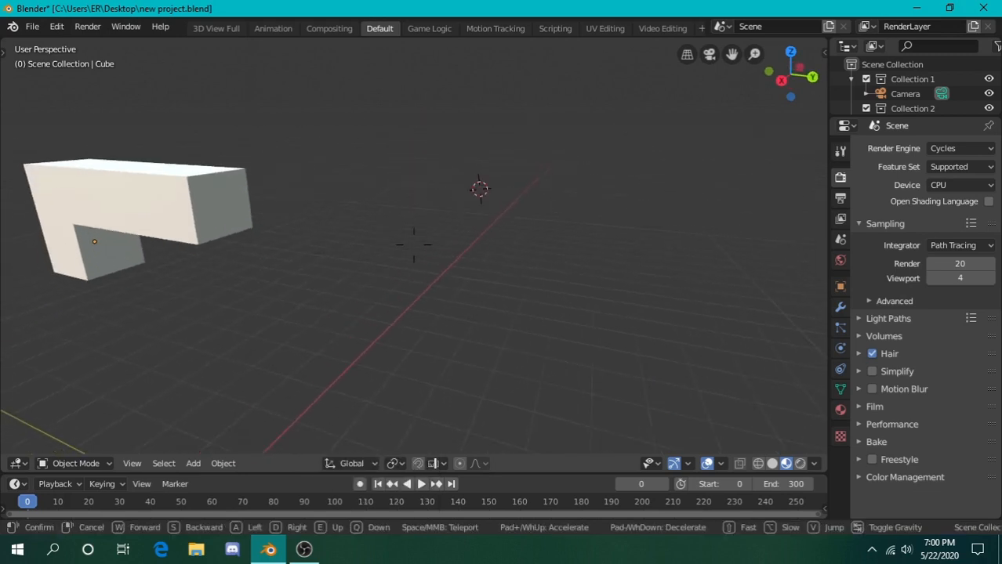
{"action": "key", "text": "w"}
{"action": "key", "text": "s"}
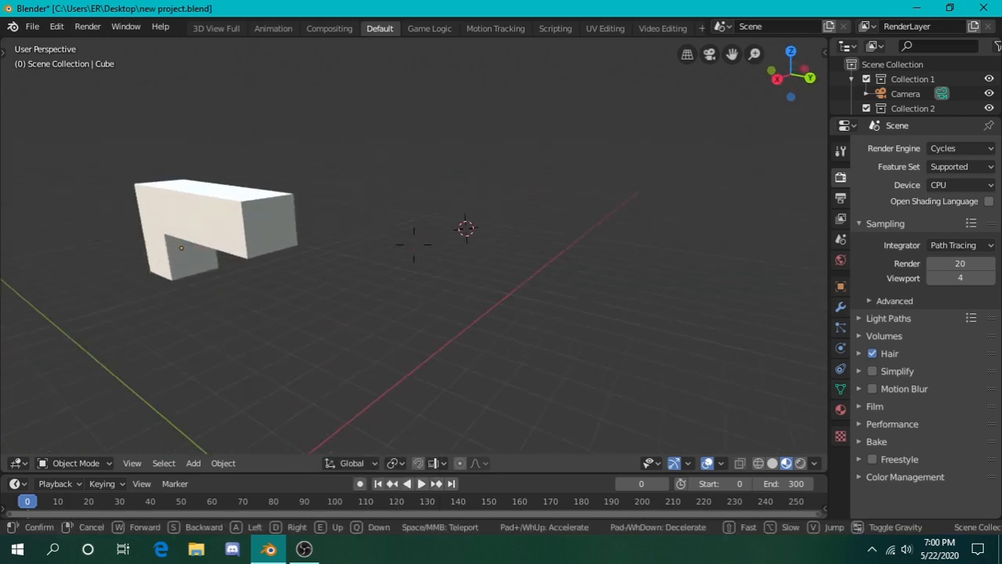
{"action": "key", "text": "w"}
{"action": "left_click", "coordinate": [413, 243]}
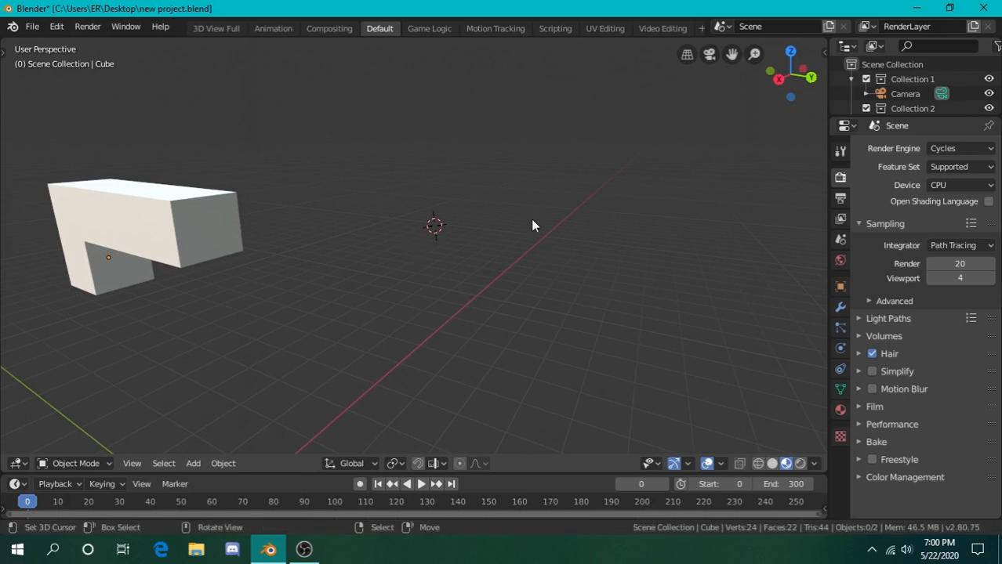
- Add an ico sphere mesh at the 3D cursor and scale it down uniformly by eye
{"action": "key", "text": "shift+a"}
{"action": "mouse_move", "coordinate": [463, 195]}
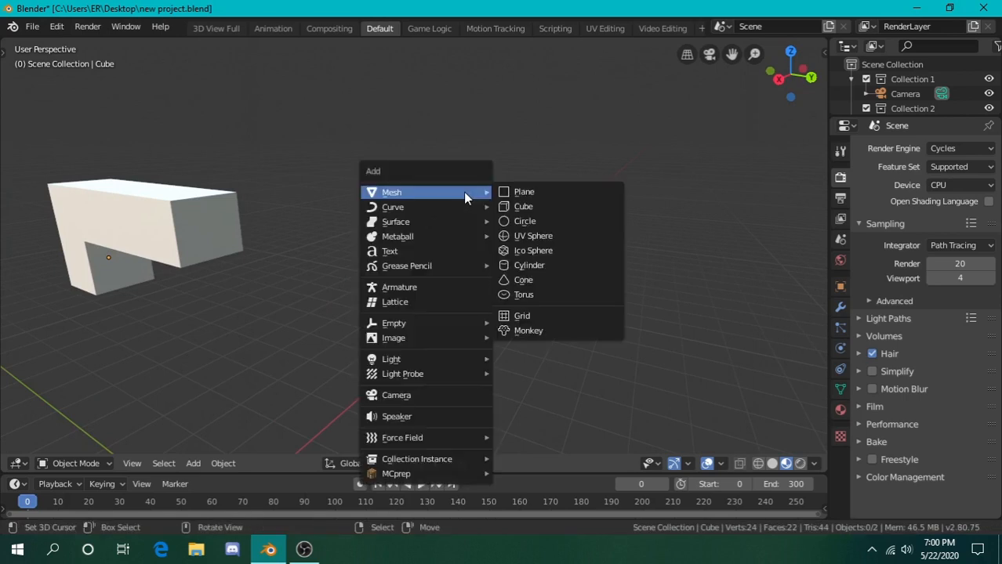
{"action": "left_click", "coordinate": [533, 251]}
{"action": "key", "text": "s"}
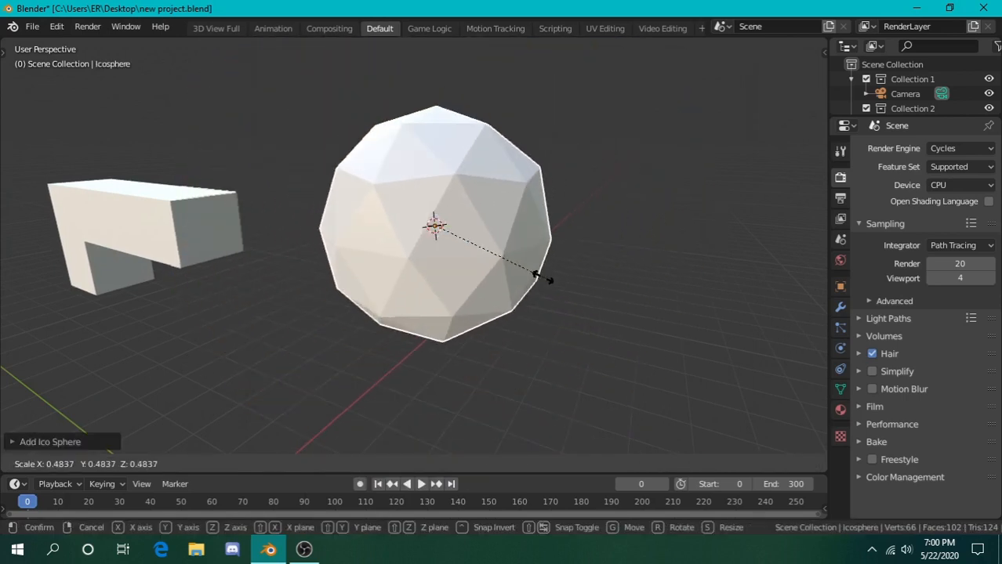
{"action": "left_click", "coordinate": [471, 253]}
- Put the ico sphere into Edit Mode and deselect all of its geometry
{"action": "key", "text": "shift+grave"}
{"action": "key", "text": "w"}
{"action": "left_click", "coordinate": [414, 244]}
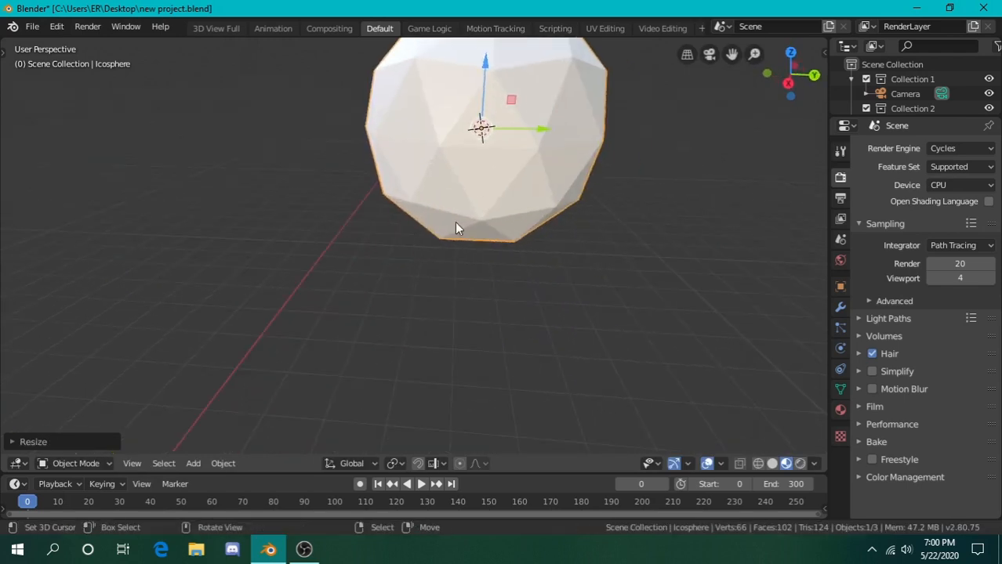
{"action": "key", "text": "Tab"}
{"action": "key", "text": "shift+grave"}
{"action": "key", "text": "s"}
{"action": "left_click", "coordinate": [415, 245]}
{"action": "key", "text": "alt+a"}
{"action": "key", "text": "shift+grave"}
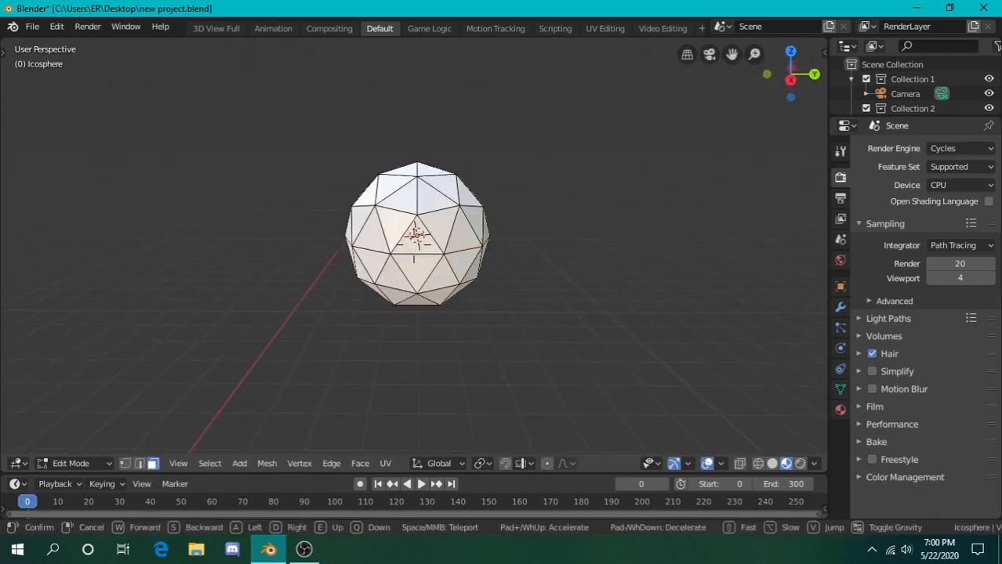
{"action": "left_click", "coordinate": [414, 246]}
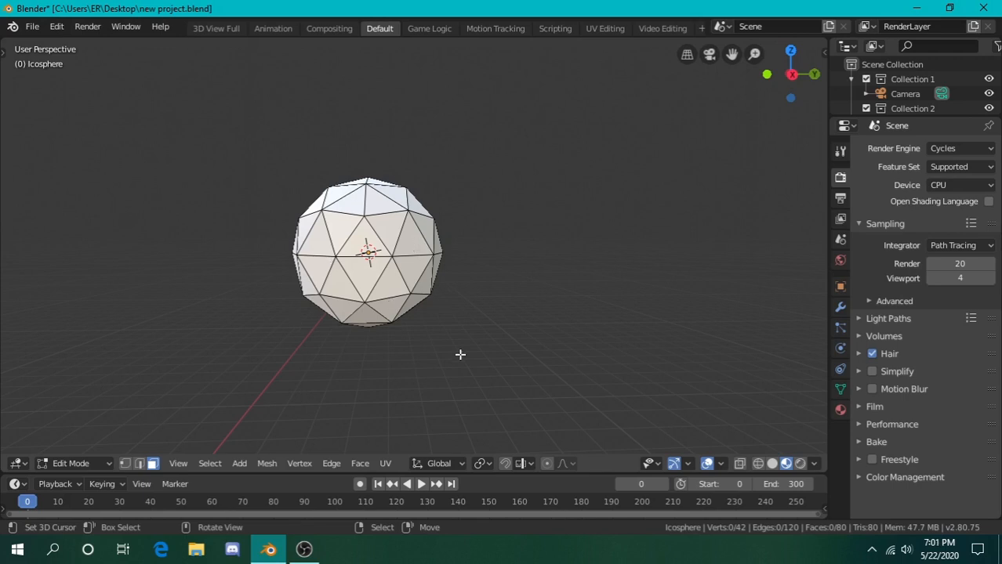
- Switch to vertex selection, pull one lower side vertex of the ico sphere out in the YZ plane as a long spike, and deselect it
{"action": "middle_click_drag", "start_coordinate": [406, 311], "coordinate": [414, 246]}
{"action": "left_click", "coordinate": [408, 294]}
{"action": "left_click", "coordinate": [128, 464]}
{"action": "right_click", "coordinate": [330, 281]}
{"action": "key", "text": "shift+grave"}
{"action": "key", "text": "a"}
{"action": "key", "text": "s"}
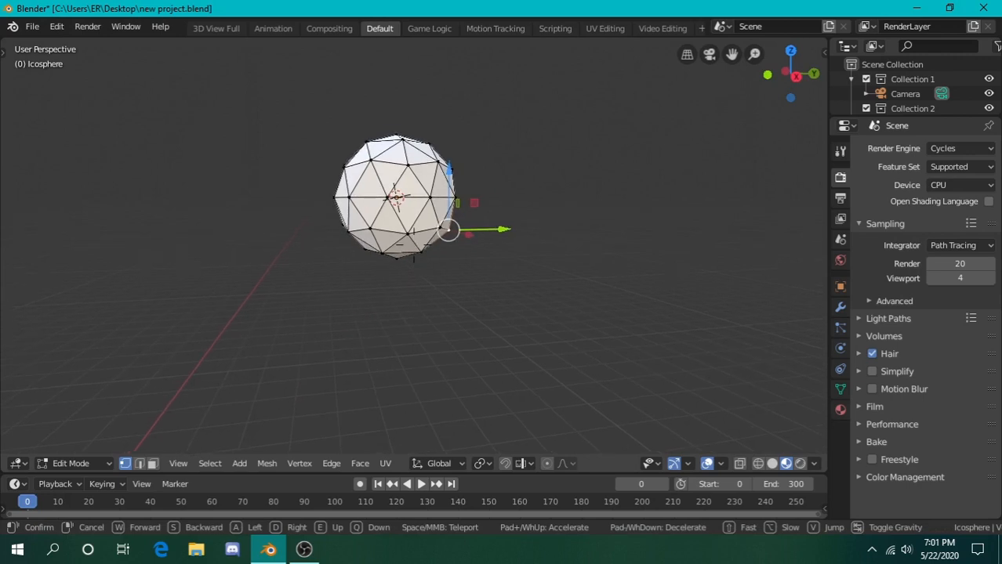
{"action": "left_click", "coordinate": [431, 222]}
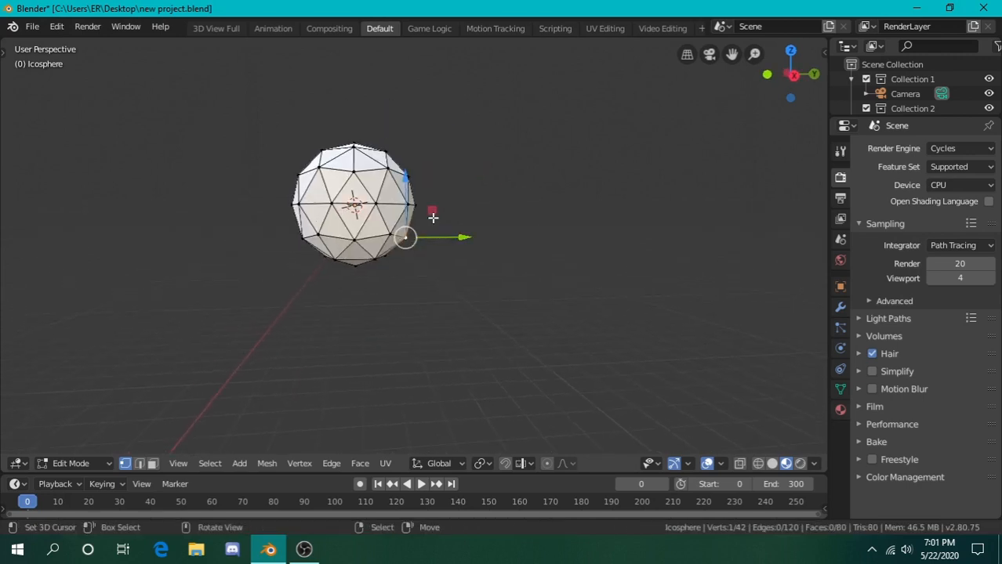
{"action": "left_click_drag", "start_coordinate": [434, 212], "coordinate": [640, 251]}
{"action": "key", "text": "alt+a"}
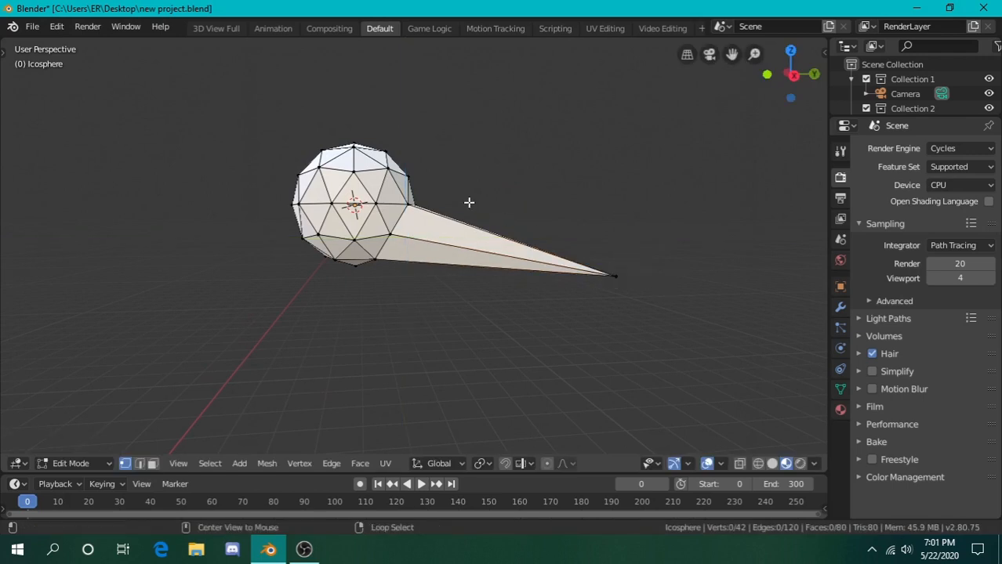
- Pull an upper side vertex of the ico sphere out along Y to form a second long spike
{"action": "key", "text": "shift+grave"}
{"action": "left_click", "coordinate": [414, 245]}
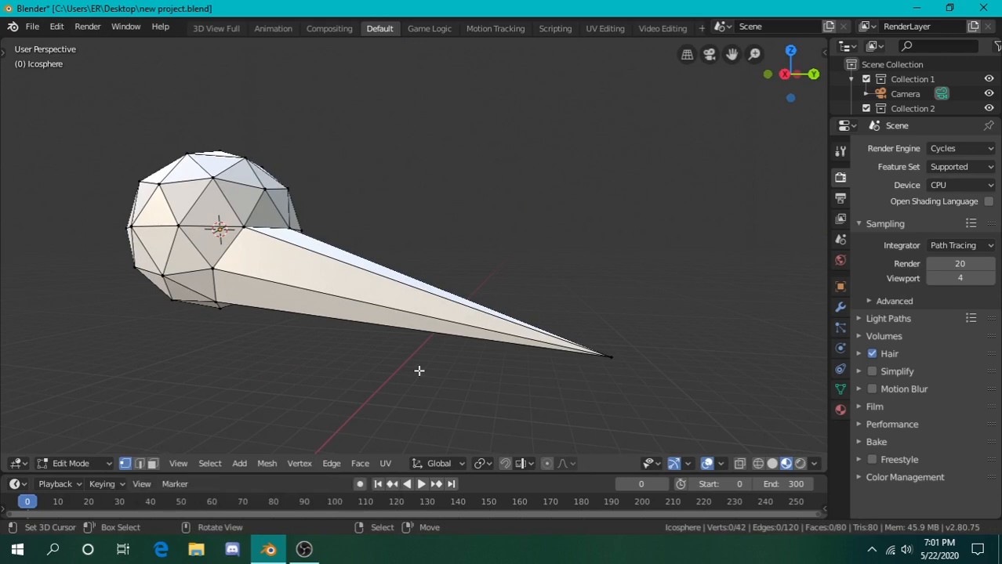
{"action": "middle_click_drag", "start_coordinate": [476, 323], "coordinate": [414, 246]}
{"action": "left_click", "coordinate": [355, 220]}
{"action": "key", "text": "e"}
{"action": "key", "text": "y"}
{"action": "left_click", "coordinate": [580, 208]}
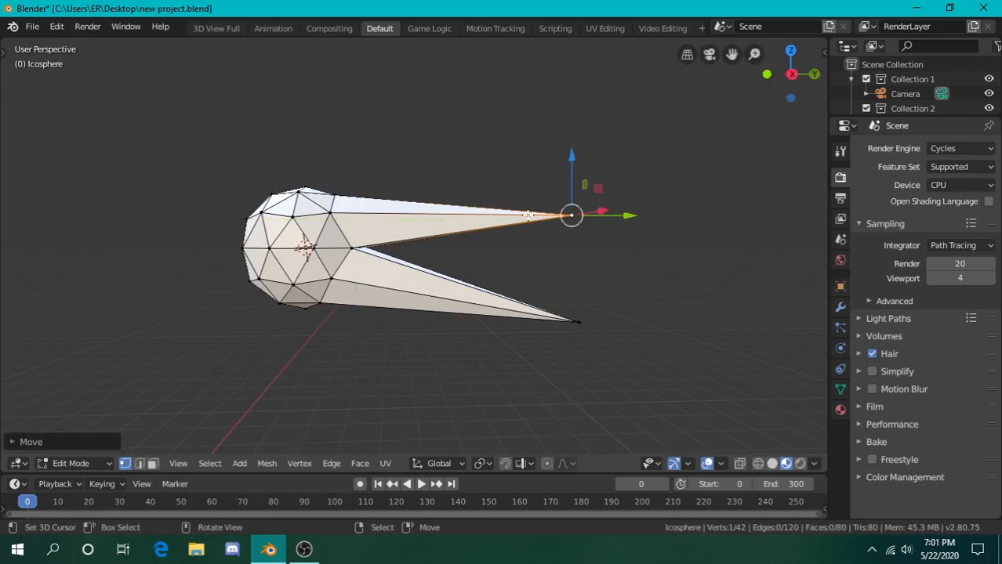
- Pull a top vertex and a middle front vertex out in the YZ plane to form two more spikes
{"action": "left_click", "coordinate": [304, 190]}
{"action": "key", "text": "e"}
{"action": "key", "text": "y"}
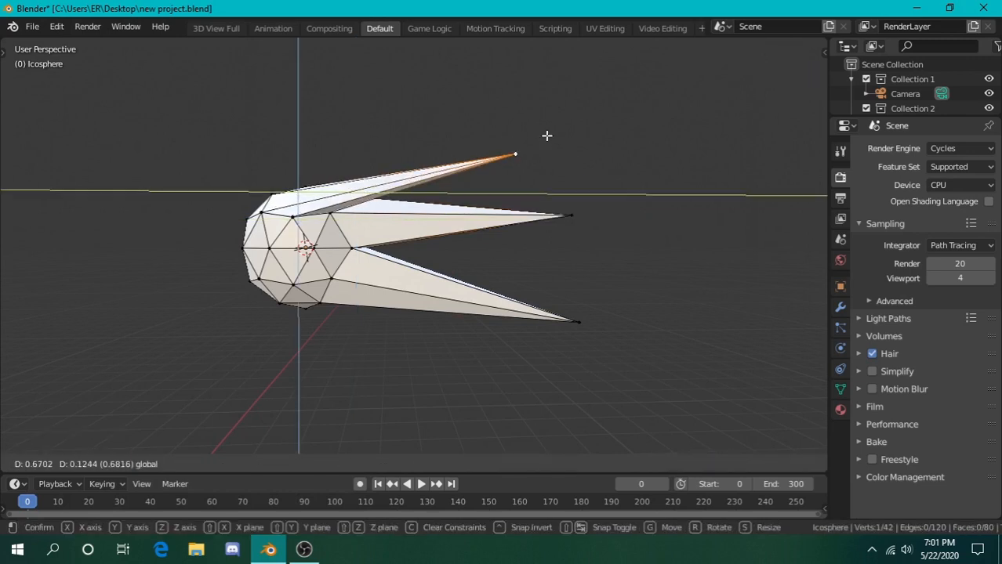
{"action": "left_click", "coordinate": [522, 150]}
{"action": "left_click", "coordinate": [355, 249]}
{"action": "key", "text": "e"}
{"action": "key", "text": "y"}
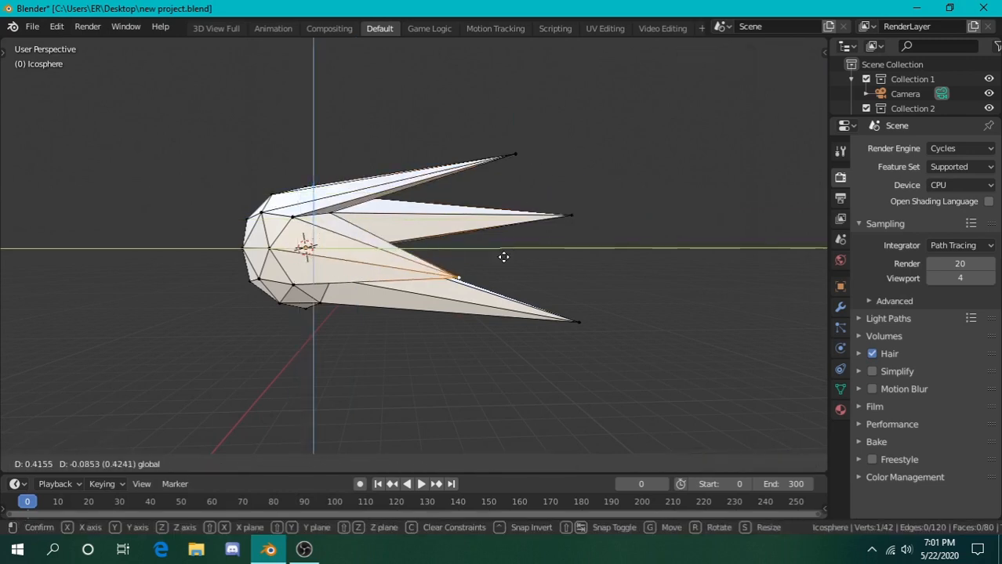
{"action": "left_click", "coordinate": [553, 251]}
- Pull two vertices on the opposite side of the ico sphere out into spikes pointing the same way, deselecting after each
{"action": "middle_click_drag", "start_coordinate": [552, 251], "coordinate": [419, 255]}
{"action": "key", "text": "alt+a"}
{"action": "right_click", "coordinate": [452, 263]}
{"action": "scroll", "coordinate": [454, 263], "scroll_direction": "down", "scroll_amount": 2}
{"action": "left_click_drag", "start_coordinate": [415, 237], "coordinate": [276, 242]}
{"action": "key", "text": "alt+a"}
{"action": "right_click", "coordinate": [469, 223]}
{"action": "left_click_drag", "start_coordinate": [441, 197], "coordinate": [276, 186]}
{"action": "key", "text": "alt+a"}
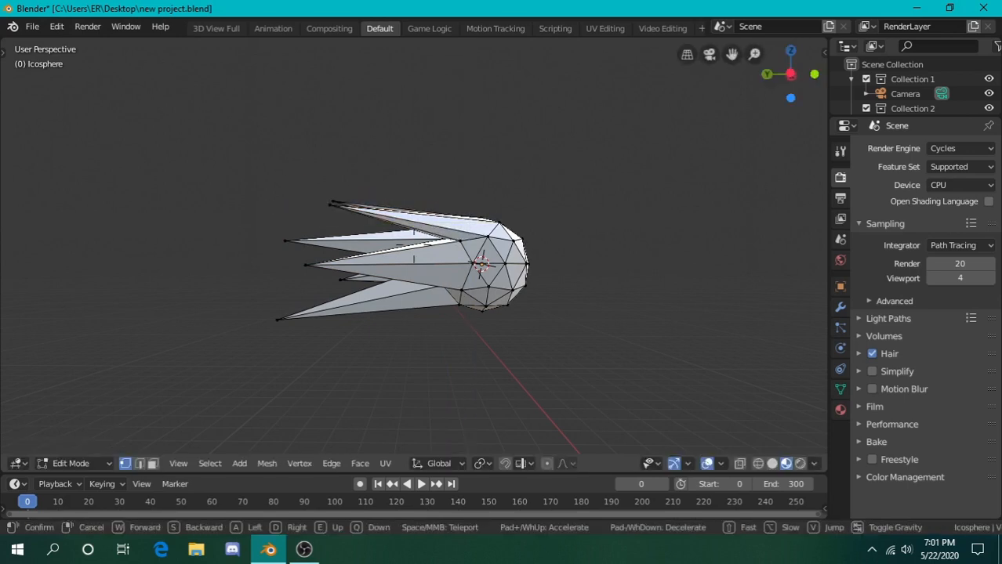
- Pull a vertex on the underside out in the YZ plane as another spike and deselect everything
{"action": "middle_click_drag", "start_coordinate": [413, 388], "coordinate": [414, 245], "text": "shift"}
{"action": "scroll", "coordinate": [414, 245], "scroll_direction": "up", "scroll_amount": 1}
{"action": "right_click", "coordinate": [500, 138]}
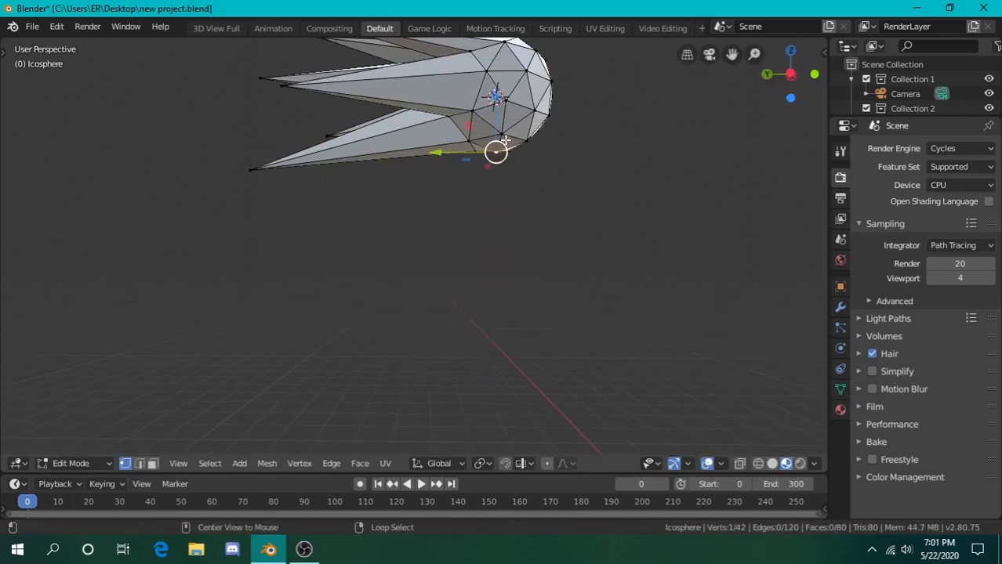
{"action": "left_click_drag", "start_coordinate": [501, 134], "coordinate": [323, 177]}
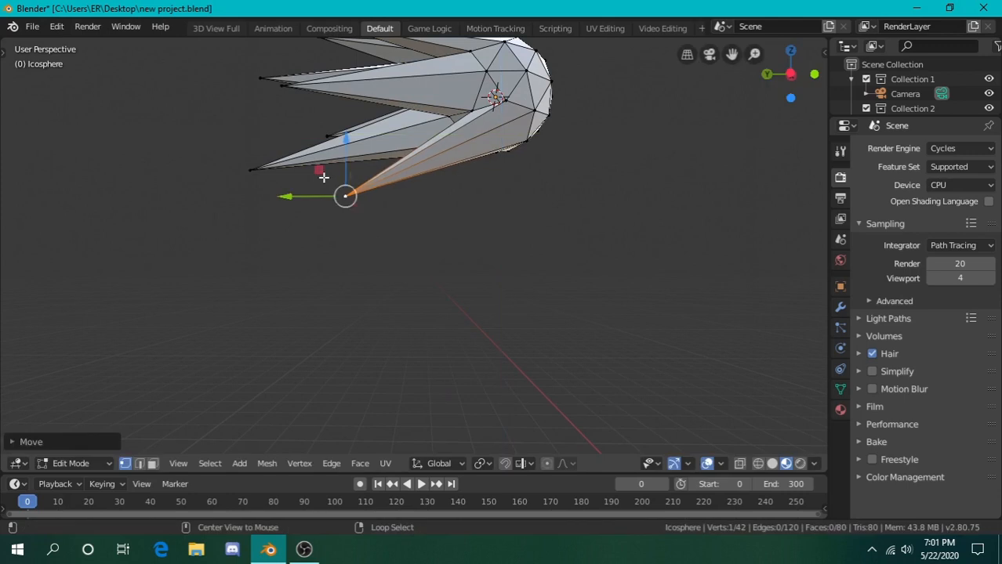
{"action": "key", "text": "a"}
{"action": "key", "text": "alt+a"}
- View the spiked mesh from the other side and return it to Object Mode
{"action": "key", "text": "shift+grave"}
{"action": "key", "text": "a"}
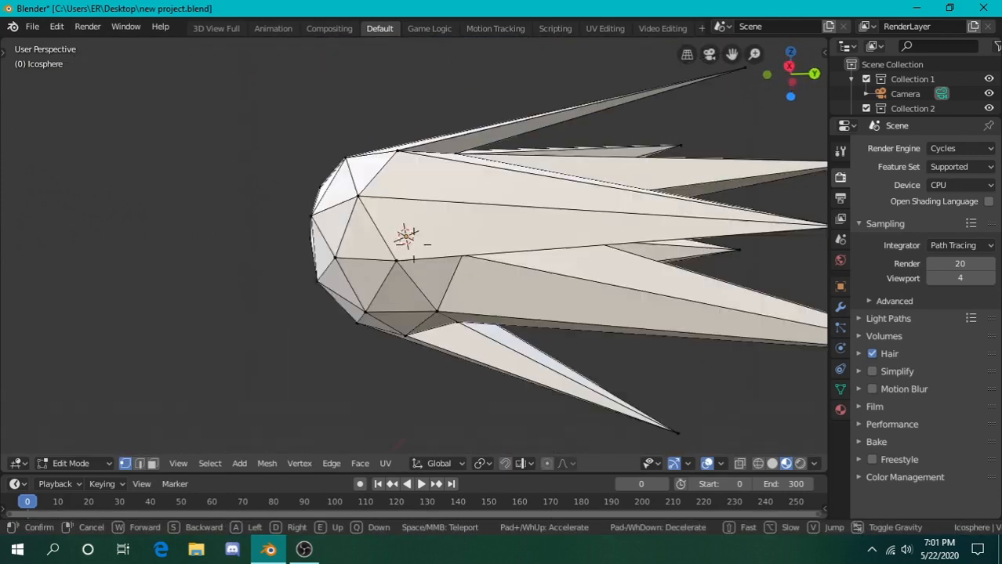
{"action": "key", "text": "s"}
{"action": "left_click", "coordinate": [414, 244]}
{"action": "key", "text": "Tab"}
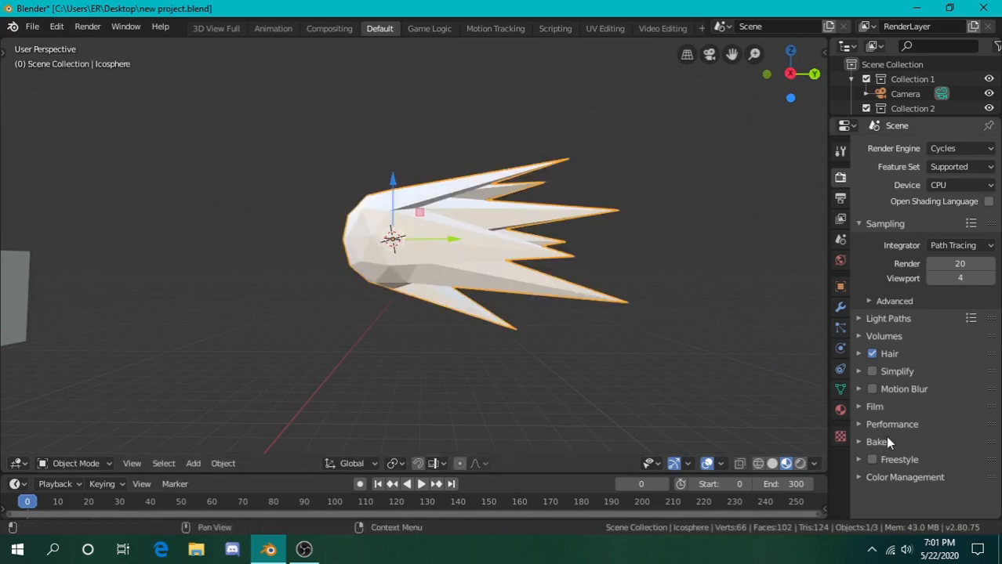
- Create a new material for the spiked ico sphere and set its surface shader to Emission
{"action": "left_click", "coordinate": [840, 409]}
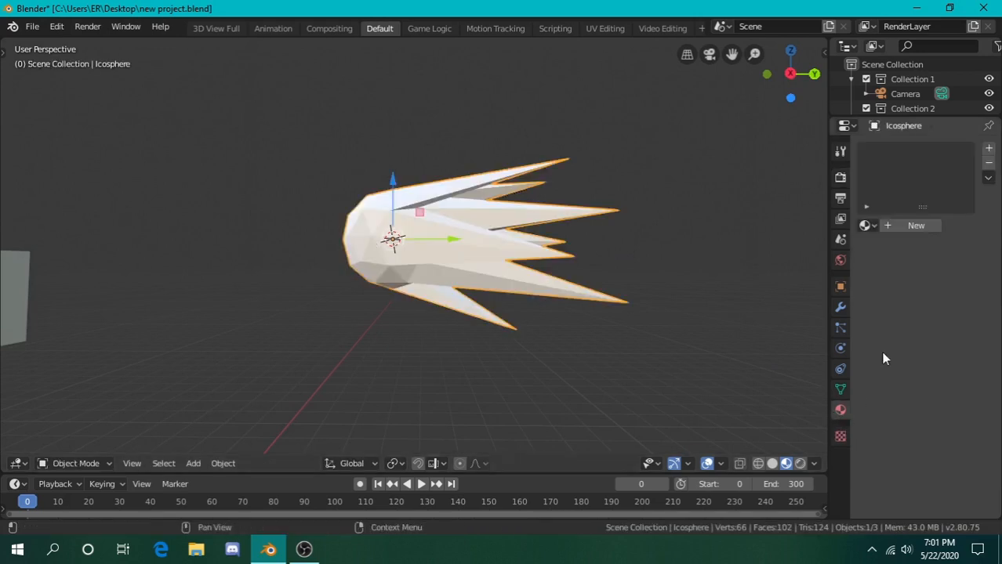
{"action": "left_click", "coordinate": [916, 226]}
{"action": "left_click", "coordinate": [960, 286]}
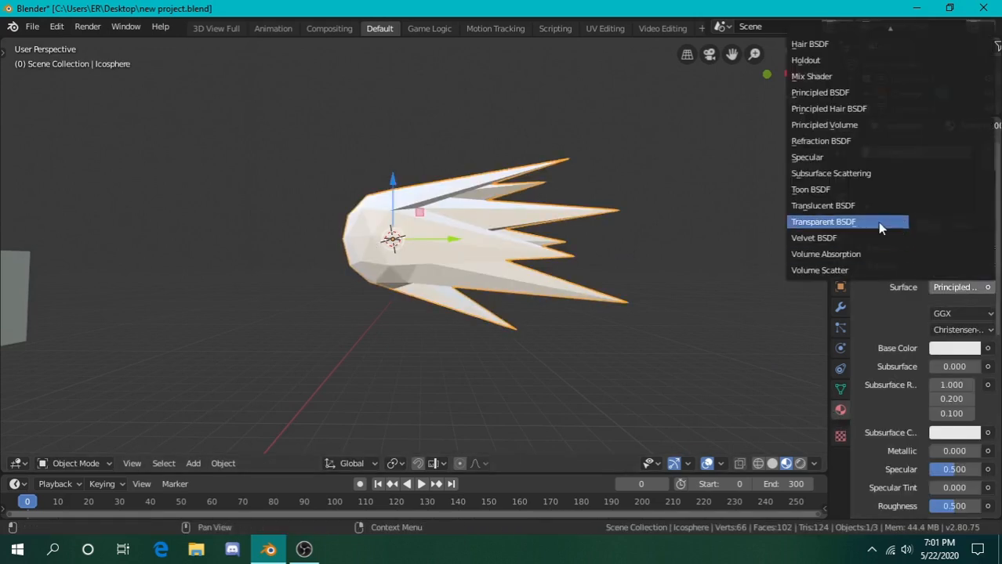
{"action": "scroll", "coordinate": [833, 143], "scroll_direction": "up", "scroll_amount": 6}
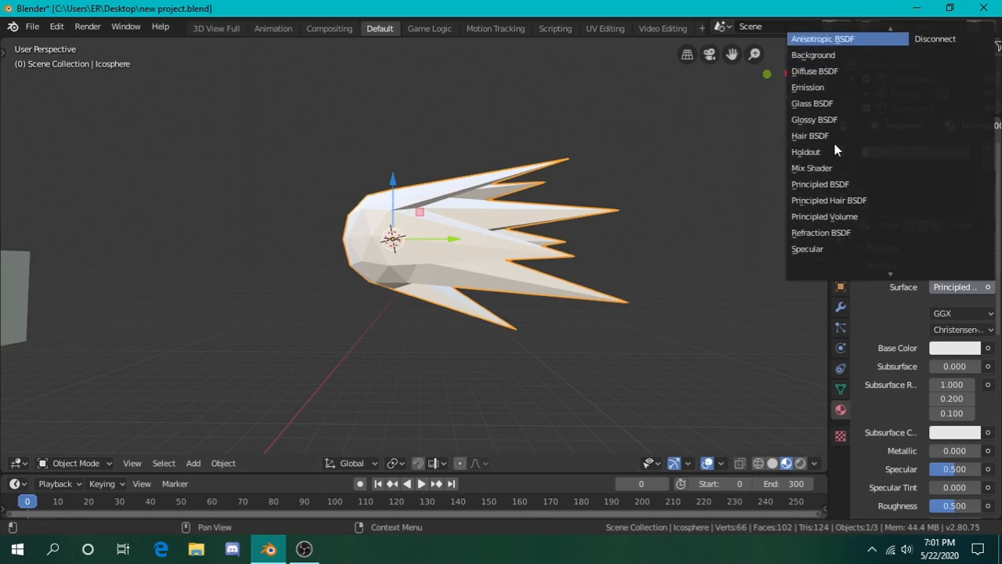
{"action": "left_click", "coordinate": [818, 88]}
{"action": "key", "text": "shift+grave"}
{"action": "left_click", "coordinate": [414, 245]}
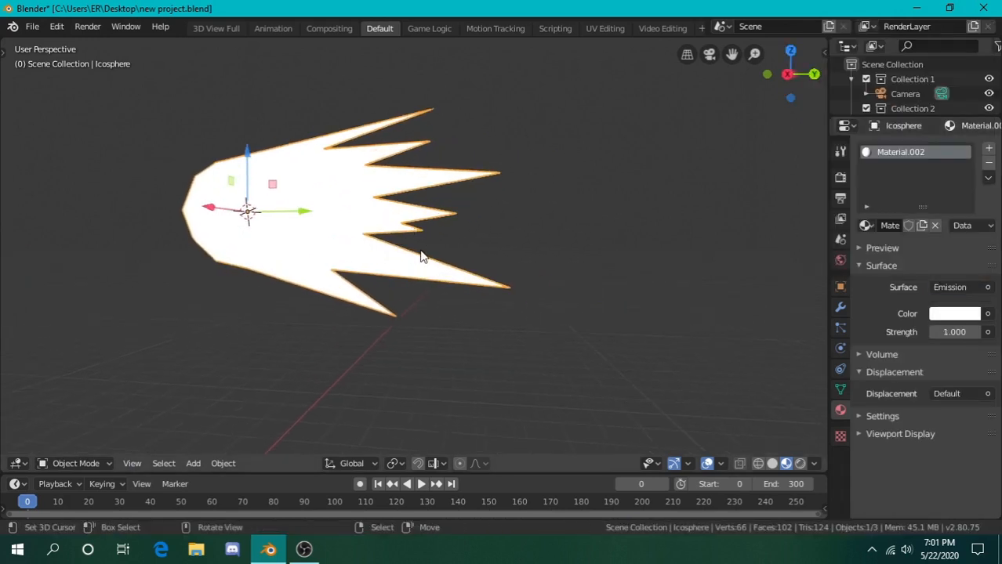
- Set the emission strength of the spiked ico sphere's material to 5
{"action": "key", "text": "shift+grave"}
{"action": "left_click", "coordinate": [414, 245]}
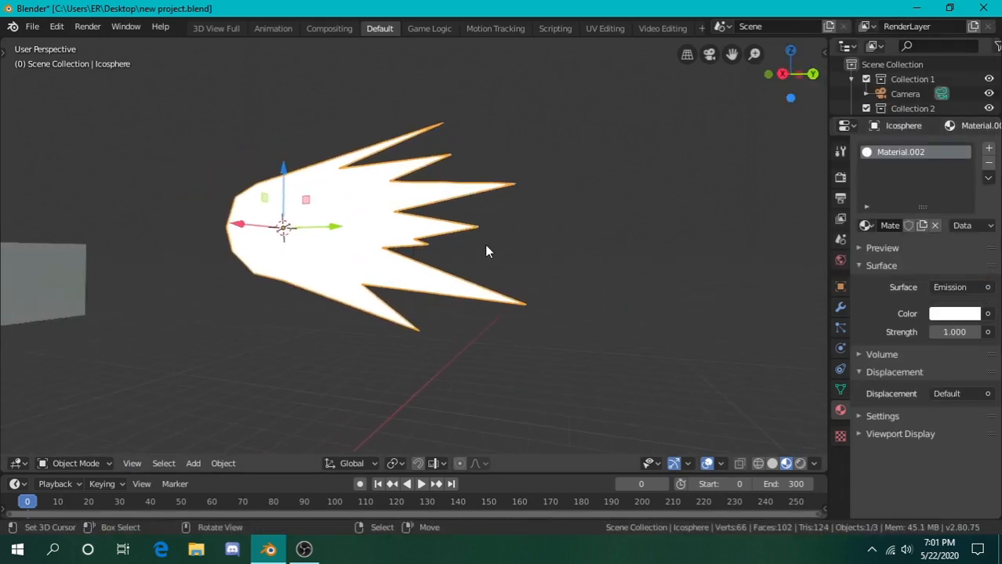
{"action": "left_click", "coordinate": [946, 332]}
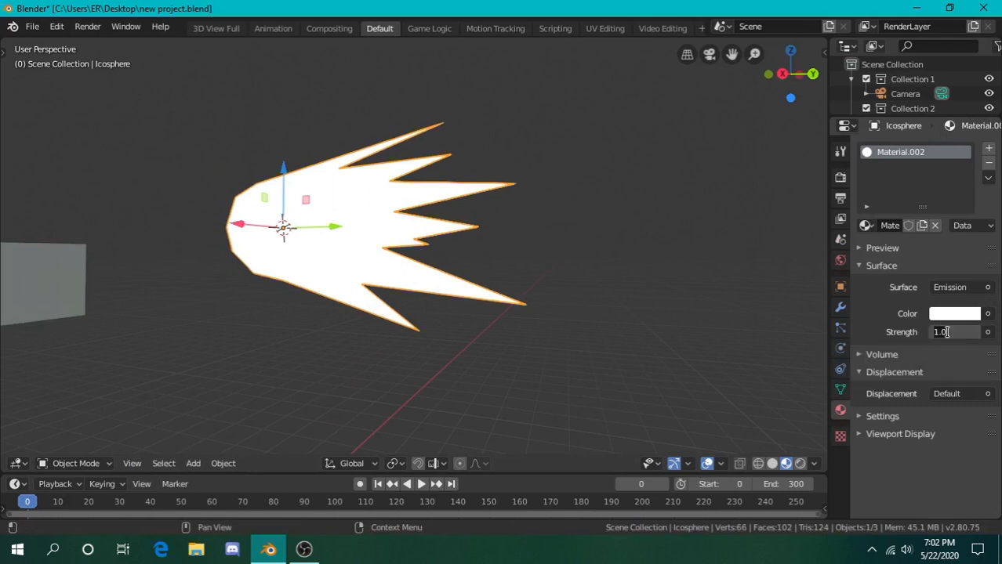
{"action": "type", "text": "5"}
{"action": "key", "text": "Return"}
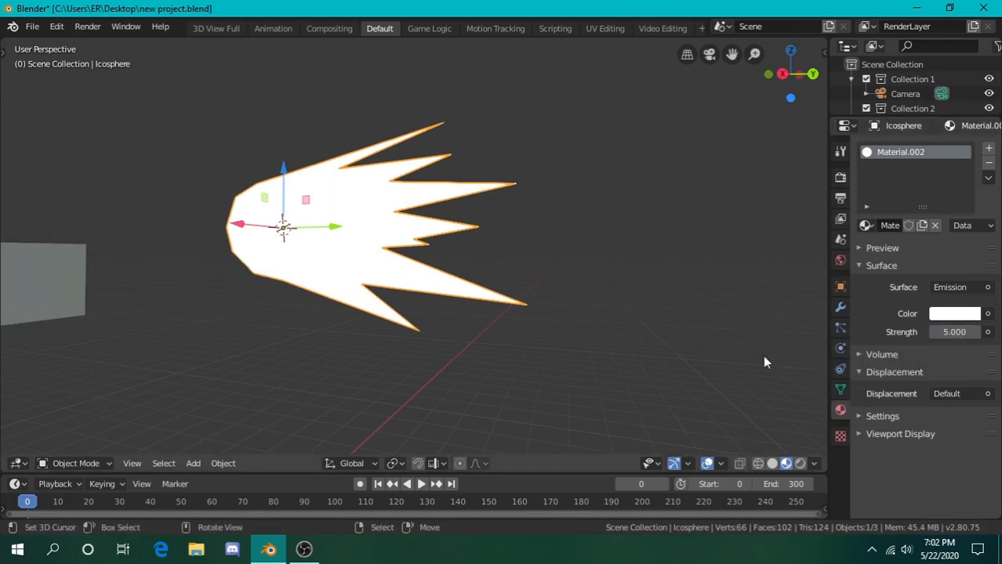
- Tint the material's emission color light orange and show the material preview
{"action": "left_click", "coordinate": [964, 317]}
{"action": "left_click_drag", "start_coordinate": [901, 169], "coordinate": [897, 171]}
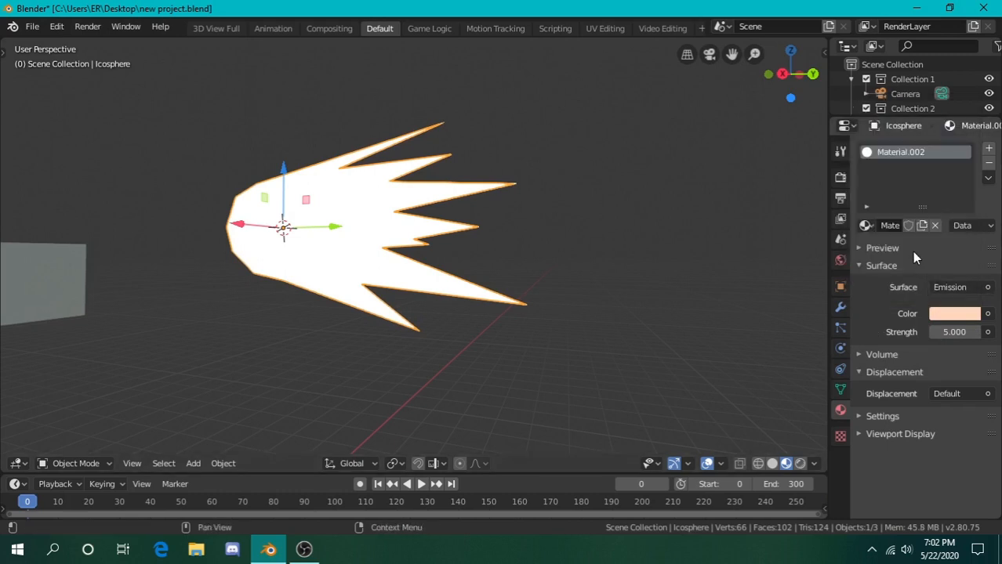
{"action": "left_click", "coordinate": [912, 251]}
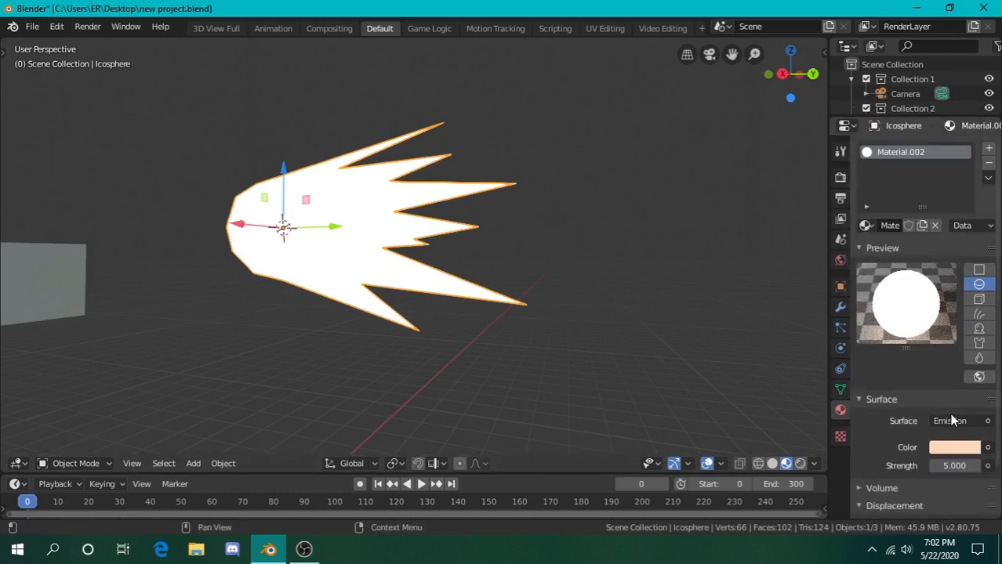
{"action": "left_click", "coordinate": [961, 447]}
{"action": "left_click", "coordinate": [895, 307]}
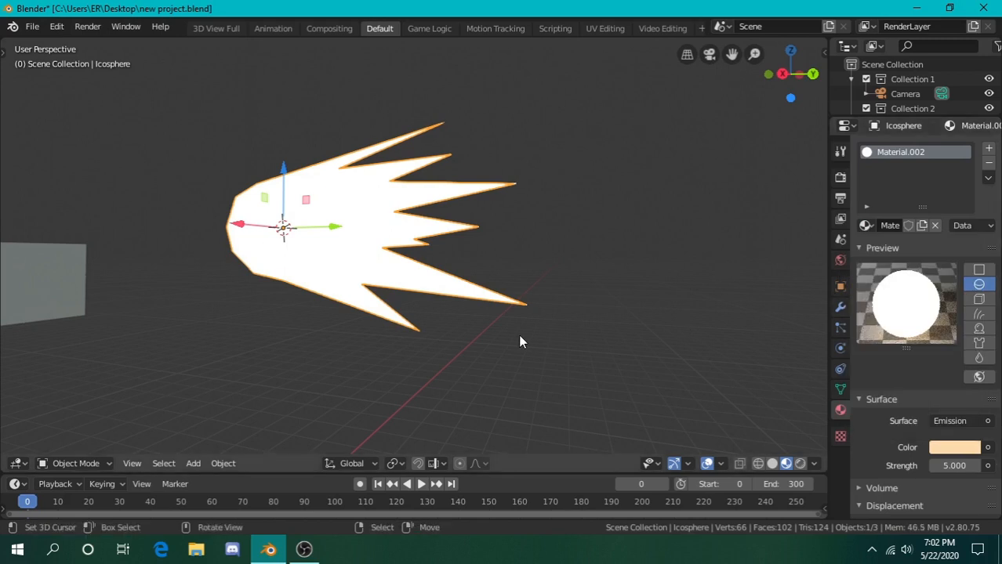
{"action": "left_click", "coordinate": [936, 447]}
{"action": "left_click_drag", "start_coordinate": [891, 309], "coordinate": [893, 307]}
- Walk around the spiked mesh to examine its shape and origin point from close up and farther away
{"action": "key", "text": "shift+grave"}
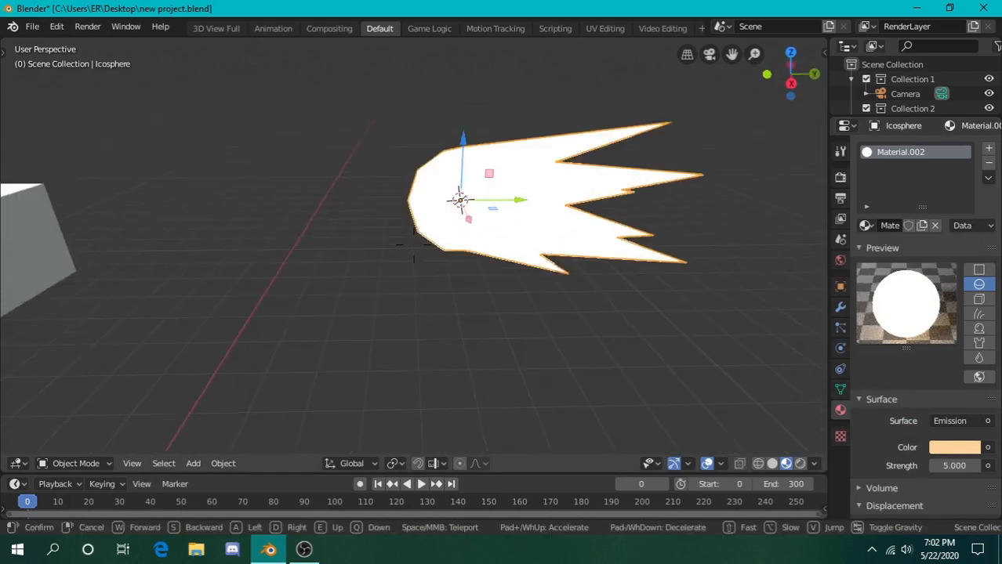
{"action": "key", "text": "q"}
{"action": "key", "text": "s"}
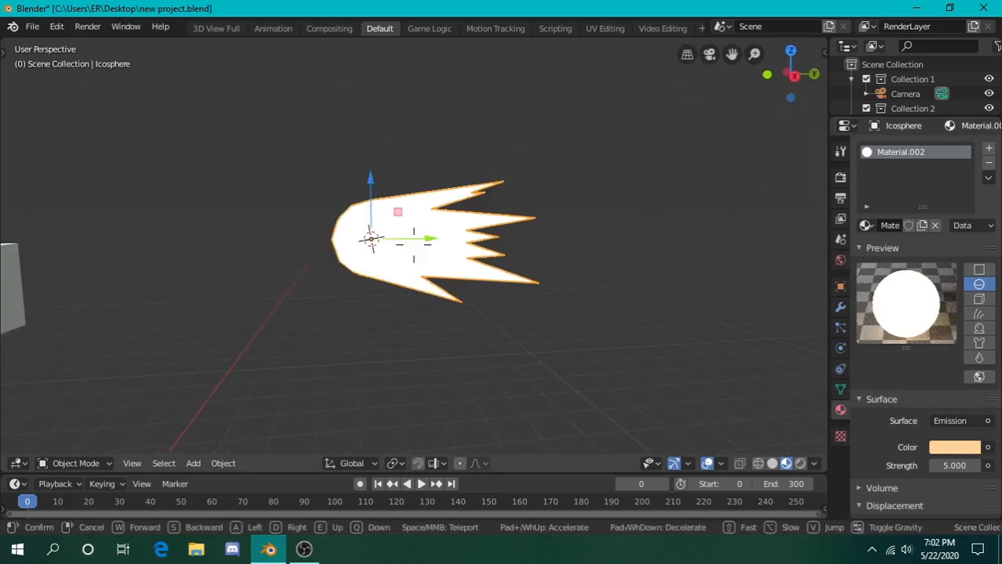
{"action": "key", "text": "w"}
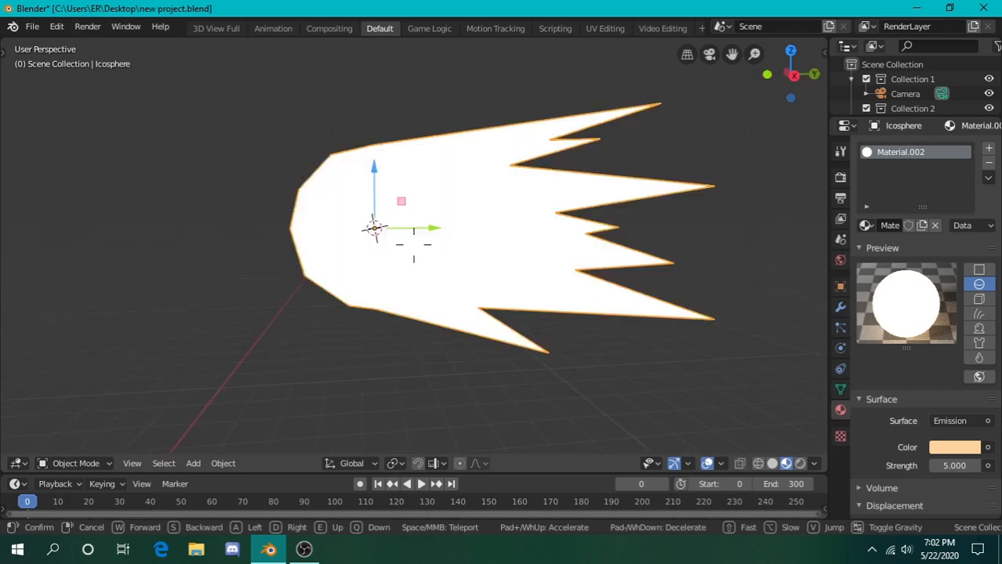
{"action": "key", "text": "w"}
{"action": "right_click", "coordinate": [447, 176]}
{"action": "right_click", "coordinate": [447, 175], "text": "shift"}
{"action": "key", "text": "shift+grave"}
{"action": "key", "text": "w"}
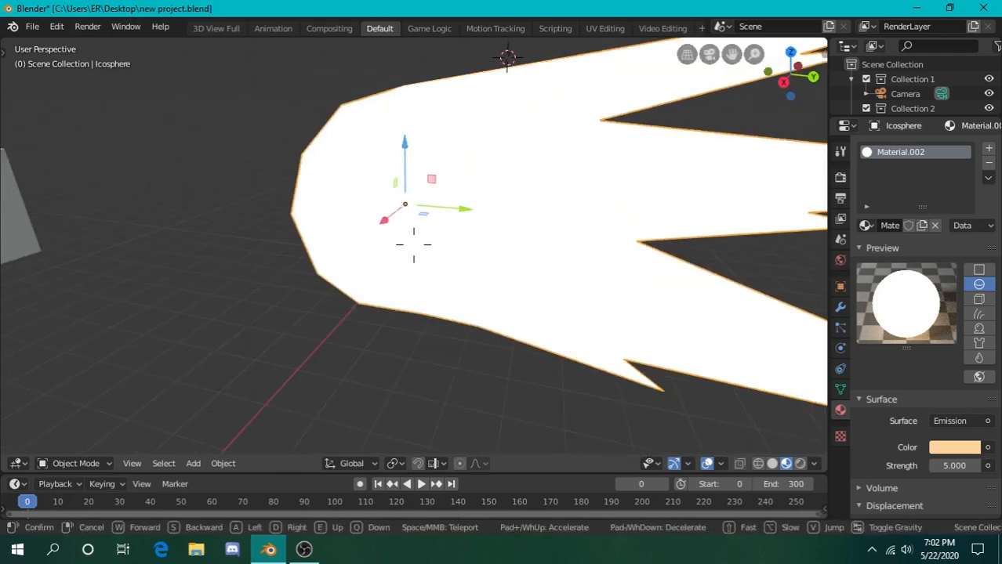
{"action": "key", "text": "w"}
{"action": "left_click", "coordinate": [413, 244]}
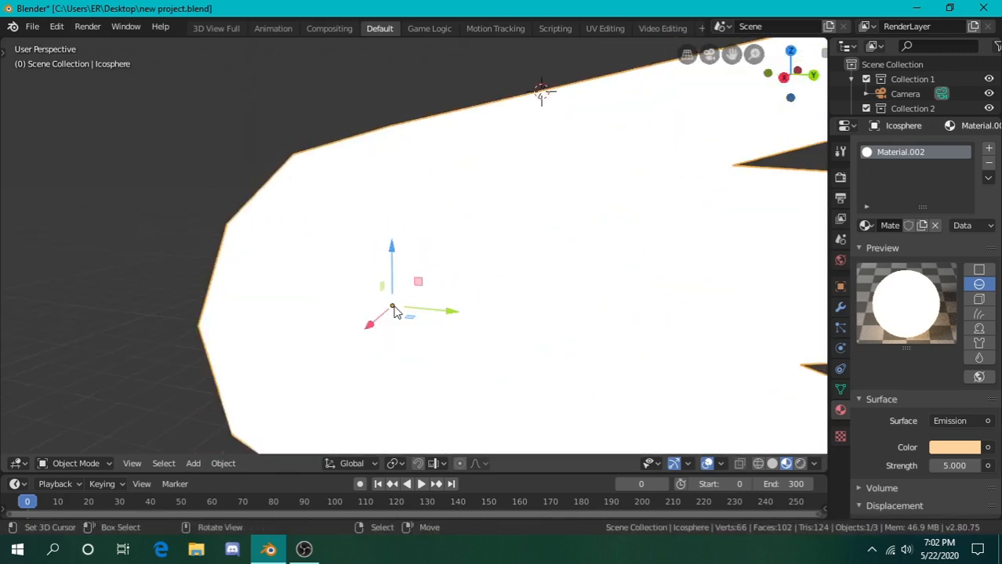
{"action": "key", "text": "shift+grave"}
{"action": "key", "text": "s"}
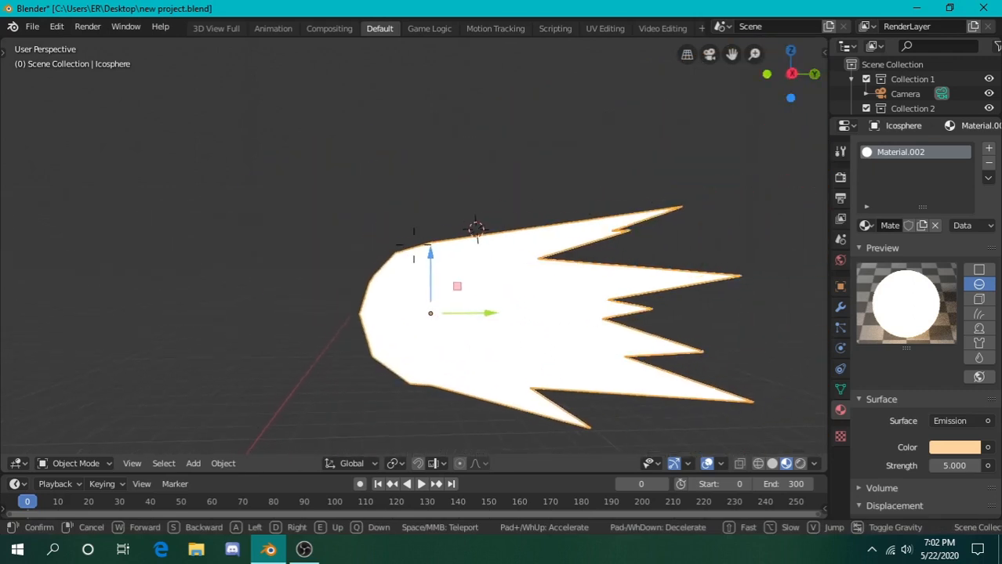
{"action": "key", "text": "s"}
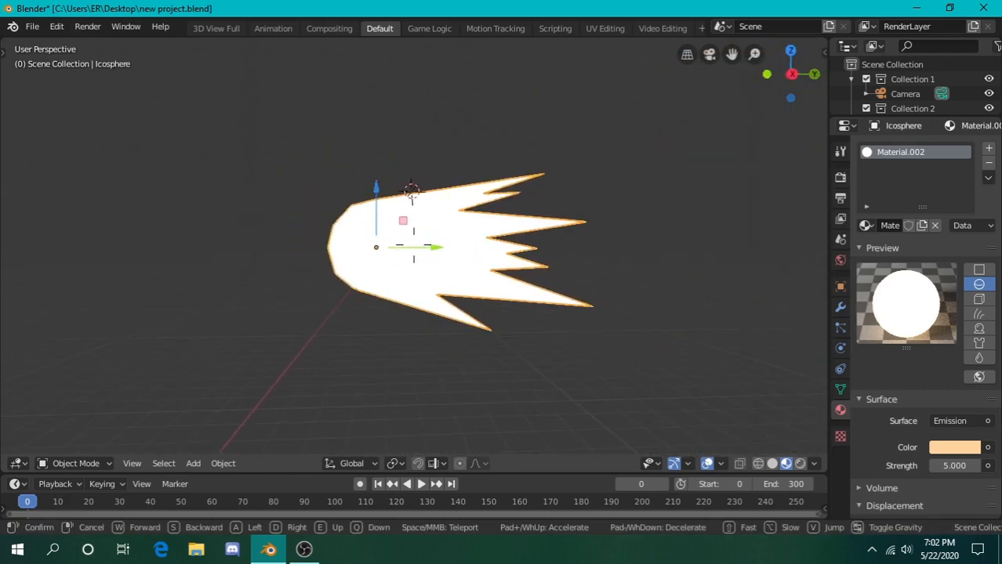
{"action": "key", "text": "w"}
{"action": "key", "text": "s"}
{"action": "left_click", "coordinate": [413, 244]}
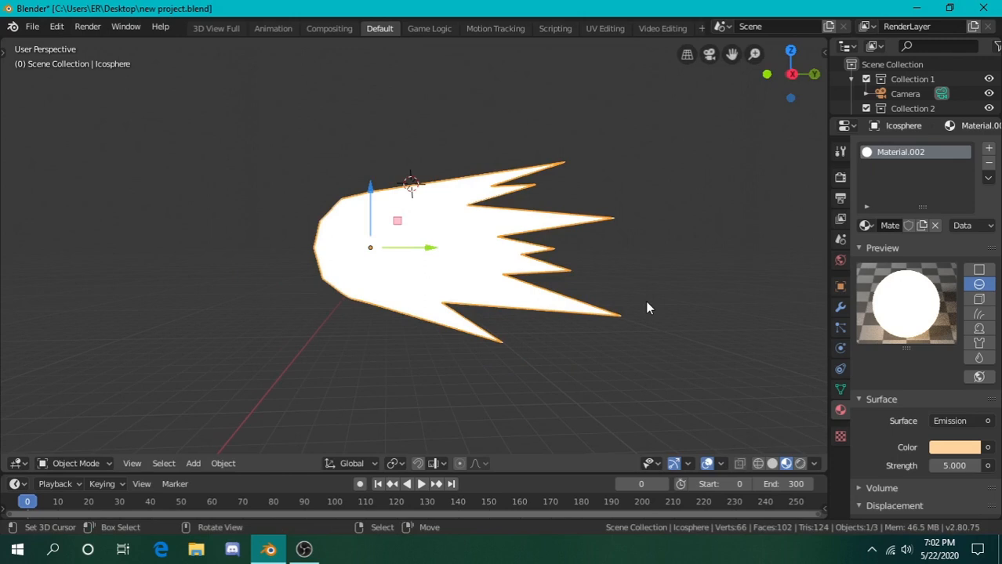
- Try scaling and rotating the spiked mesh about its origin point
{"action": "key", "text": "s"}
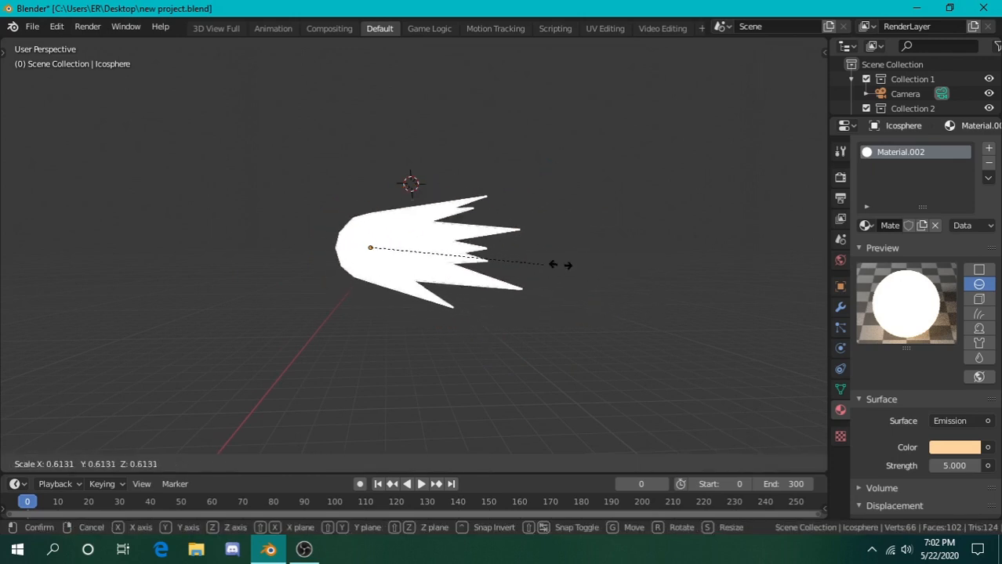
{"action": "right_click", "coordinate": [584, 264]}
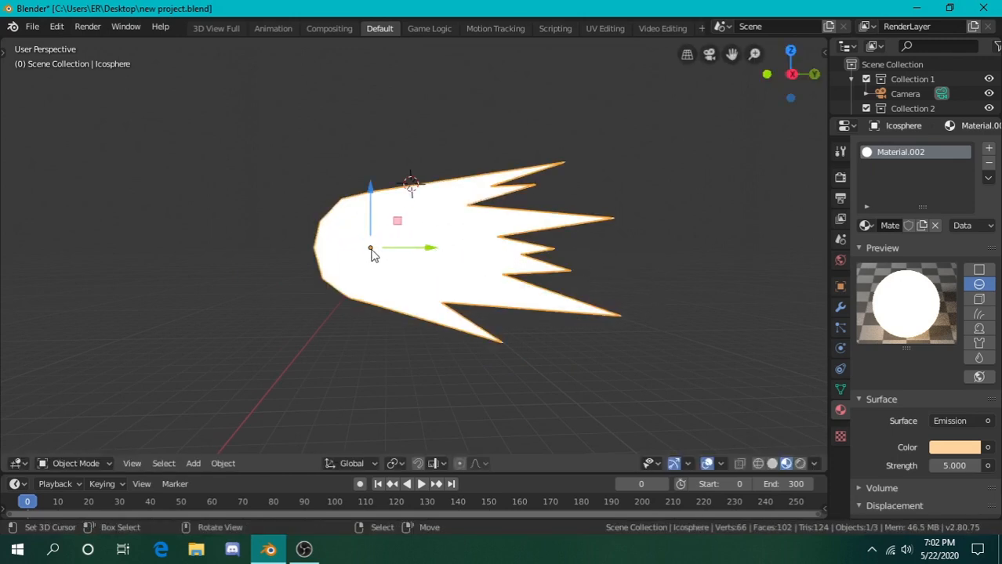
{"action": "key", "text": "s"}
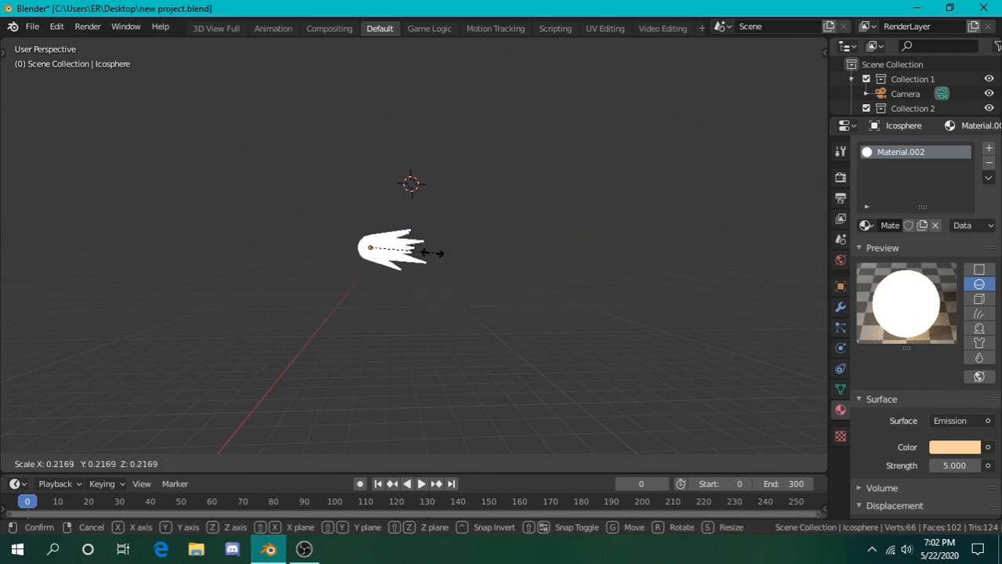
{"action": "key", "text": "r"}
{"action": "right_click", "coordinate": [569, 376]}
- Place the 3D cursor on the end face of the long block and snap the spiked mesh to it
{"action": "key", "text": "shift+grave"}
{"action": "key", "text": "w"}
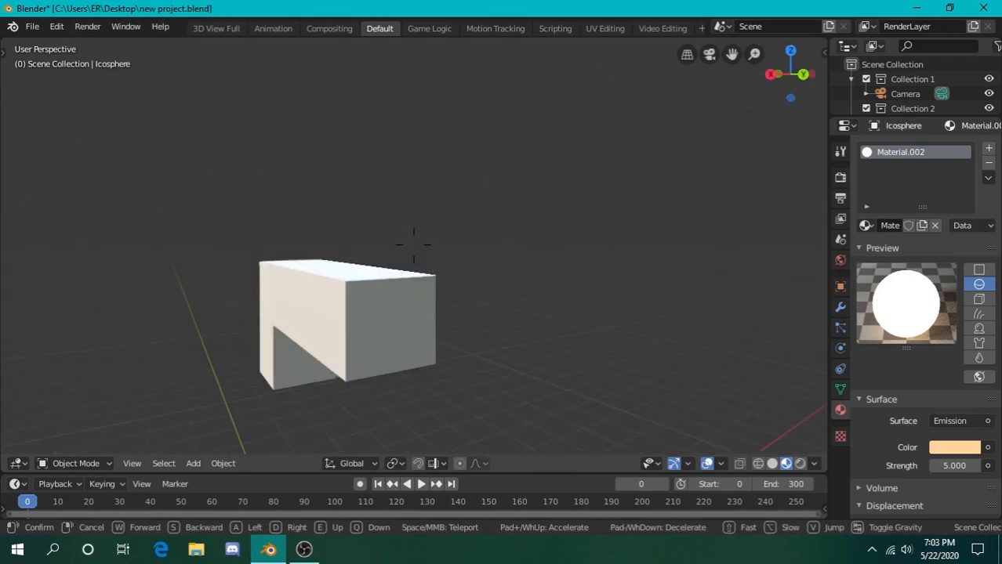
{"action": "left_click", "coordinate": [386, 264]}
{"action": "left_click", "coordinate": [370, 267]}
{"action": "key", "text": "shift+grave"}
{"action": "key", "text": "s"}
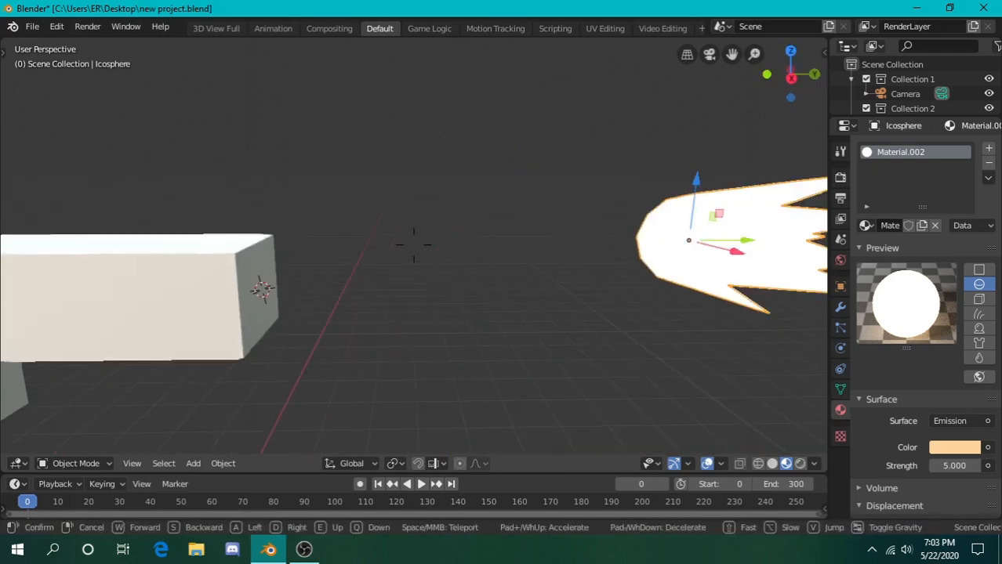
{"action": "left_click", "coordinate": [413, 245]}
{"action": "key", "text": "shift+s"}
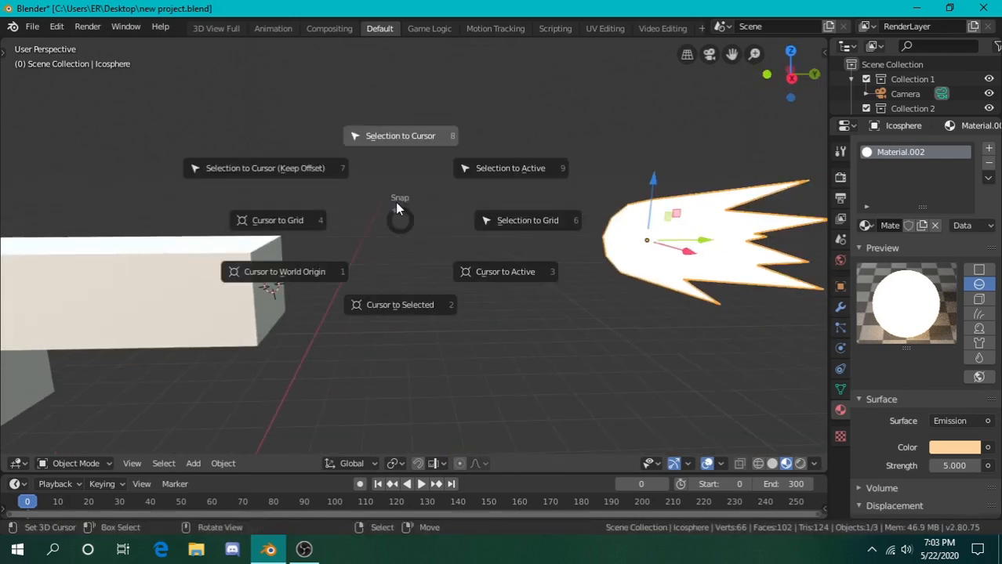
{"action": "left_click", "coordinate": [385, 149]}
- Try scaling the spiked mesh at the end face of the block
{"action": "key", "text": "shift+grave"}
{"action": "left_click", "coordinate": [553, 294]}
{"action": "key", "text": "s"}
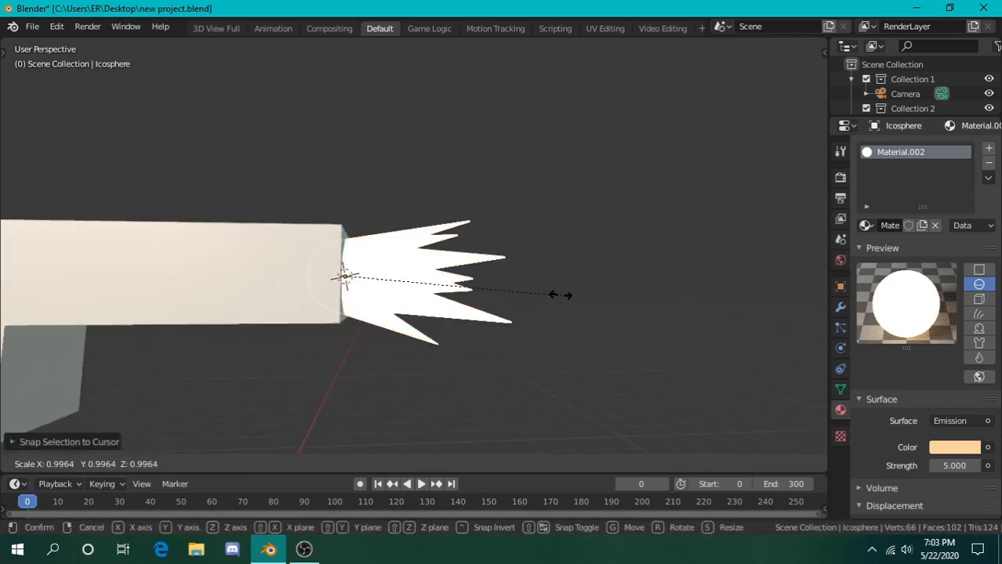
{"action": "right_click", "coordinate": [506, 296]}
- Move the spiked mesh slightly out from the block's end face and try scaling it there
{"action": "key", "text": "shift+grave"}
{"action": "key", "text": "w"}
{"action": "left_click", "coordinate": [405, 248]}
{"action": "key", "text": "g"}
{"action": "key", "text": "s"}
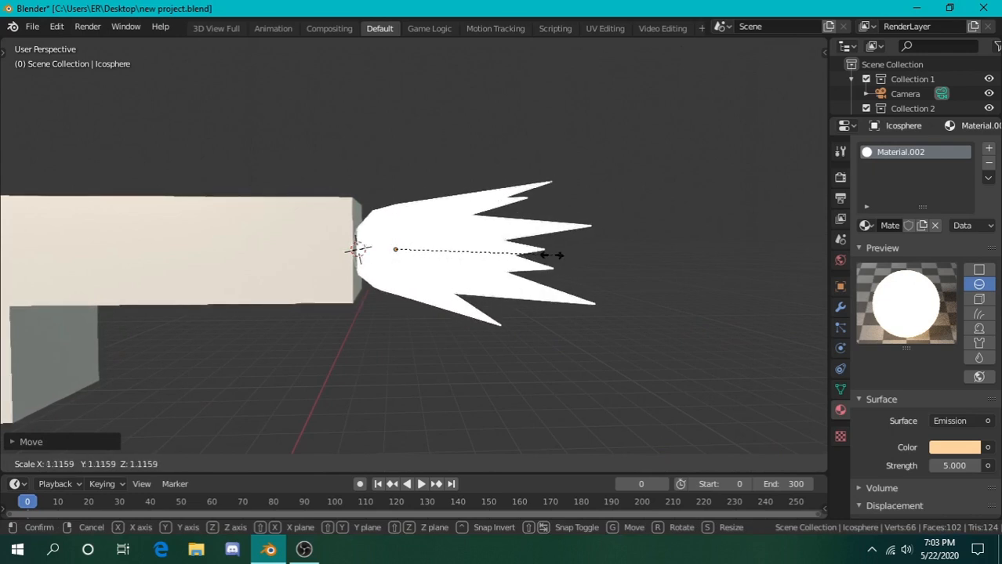
{"action": "left_click", "coordinate": [535, 260]}
- Place the 3D cursor in the empty space beyond the spikes and snap the spiked mesh to it
{"action": "middle_click_drag", "start_coordinate": [623, 265], "coordinate": [453, 237], "text": "shift"}
{"action": "left_click", "coordinate": [517, 186]}
{"action": "left_click", "coordinate": [554, 120]}
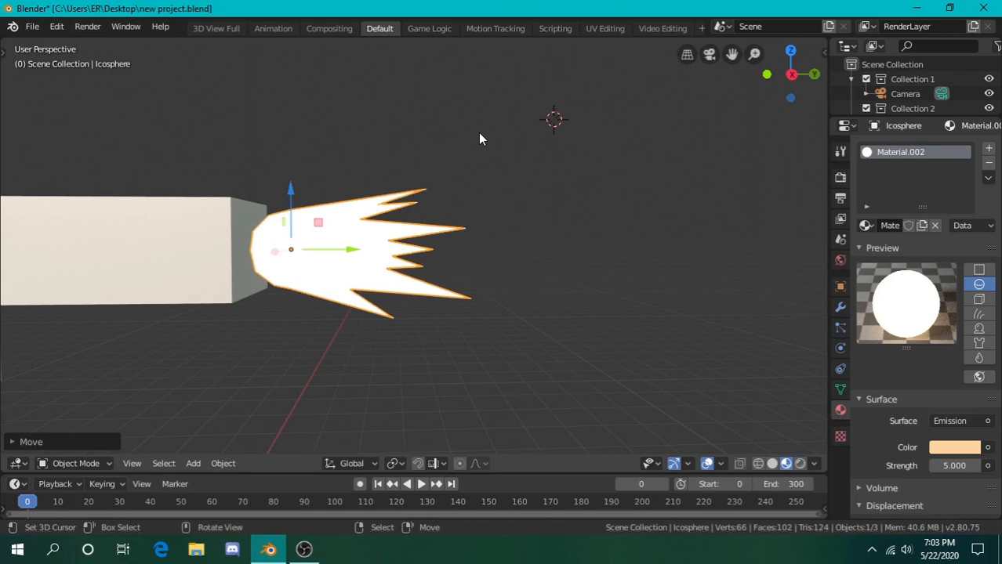
{"action": "key", "text": "shift+s"}
{"action": "key", "text": "Escape"}
{"action": "key", "text": "shift+s"}
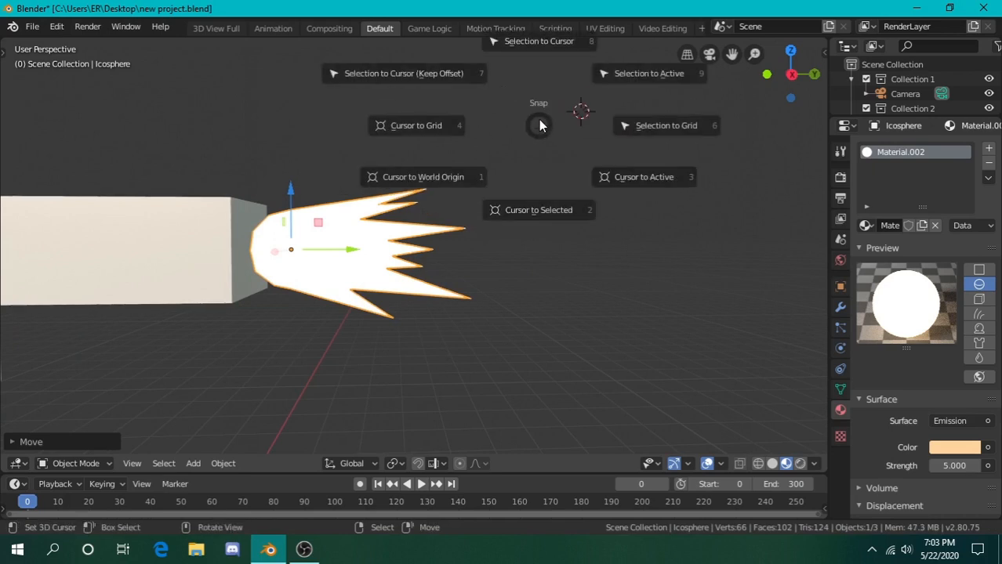
{"action": "left_click", "coordinate": [537, 63]}
- Examine the spiked mesh and its origin at the new position using walk navigation
{"action": "key", "text": "shift+grave"}
{"action": "key", "text": "d"}
{"action": "key", "text": "w"}
{"action": "key", "text": "e"}
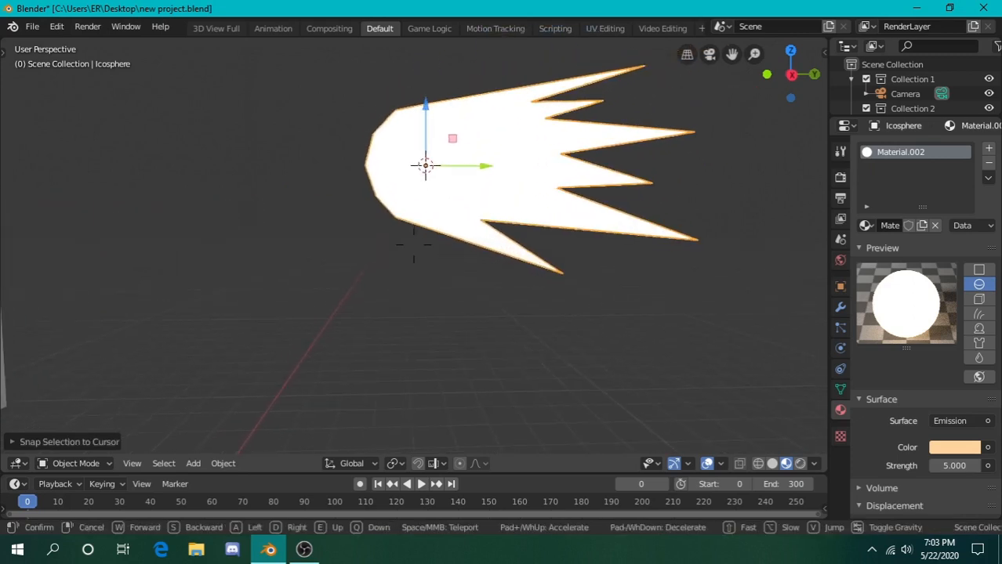
{"action": "key", "text": "s"}
{"action": "key", "text": "w"}
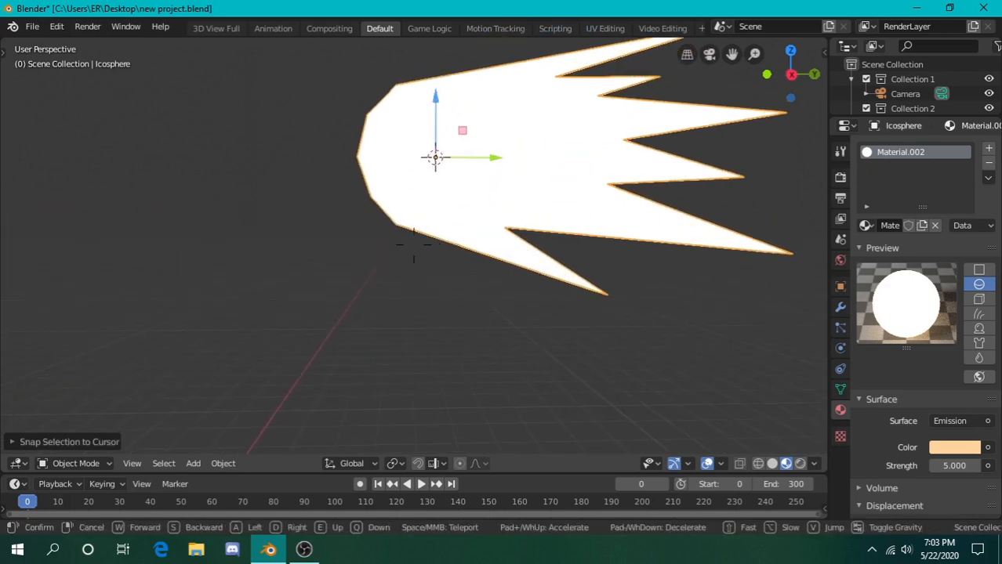
{"action": "key", "text": "s"}
{"action": "left_click", "coordinate": [416, 251]}
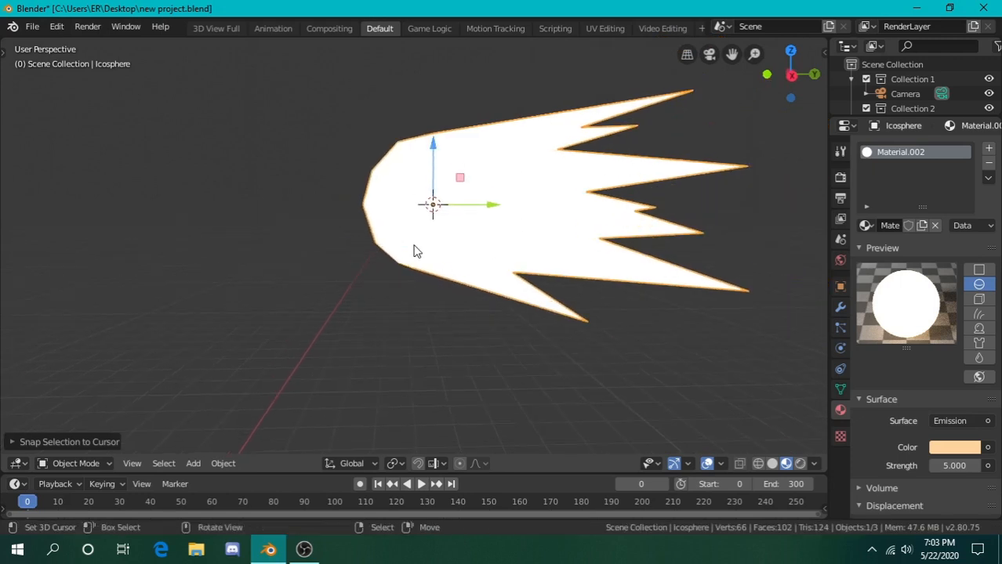
- Find the Set Origin operator by search and set the spiked mesh's origin to the 3D cursor
{"action": "left_click", "coordinate": [56, 26]}
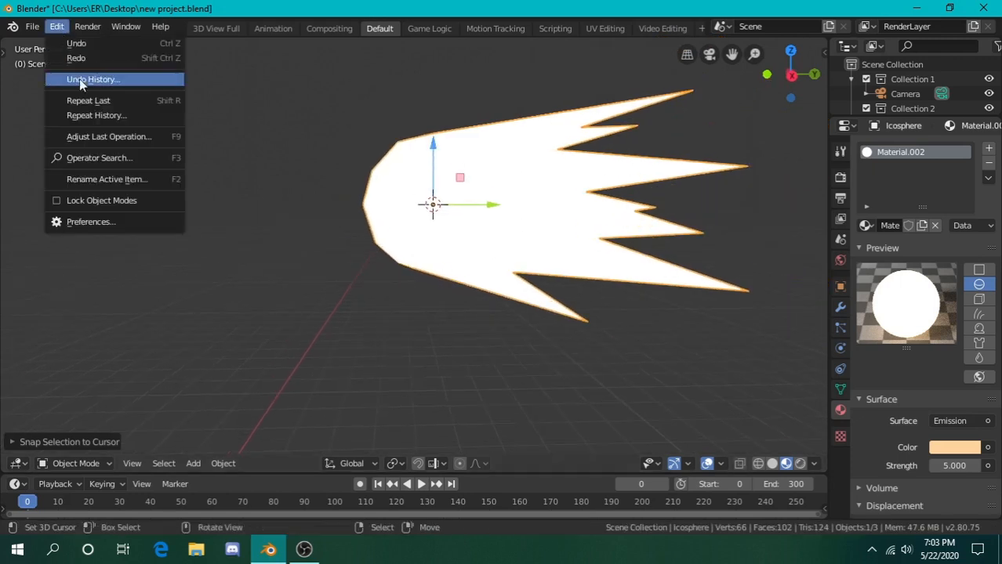
{"action": "left_click", "coordinate": [106, 158]}
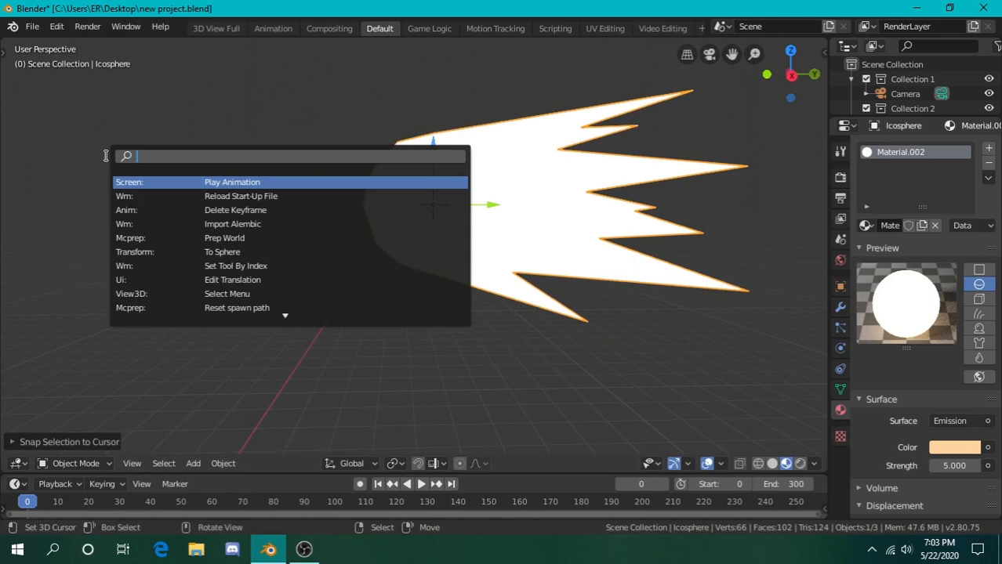
{"action": "type", "text": "set ori"}
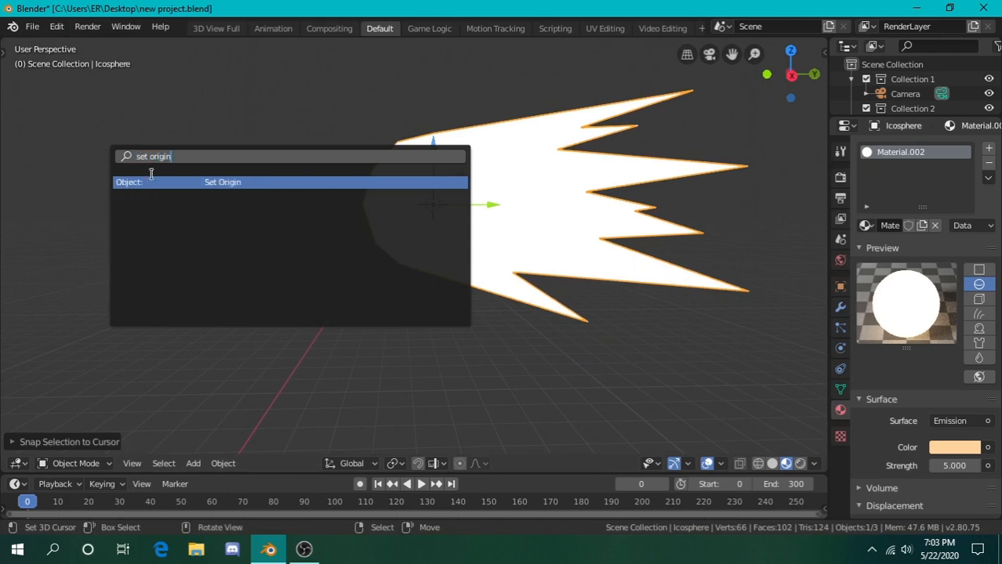
{"action": "type", "text": "gin"}
{"action": "key", "text": "Return"}
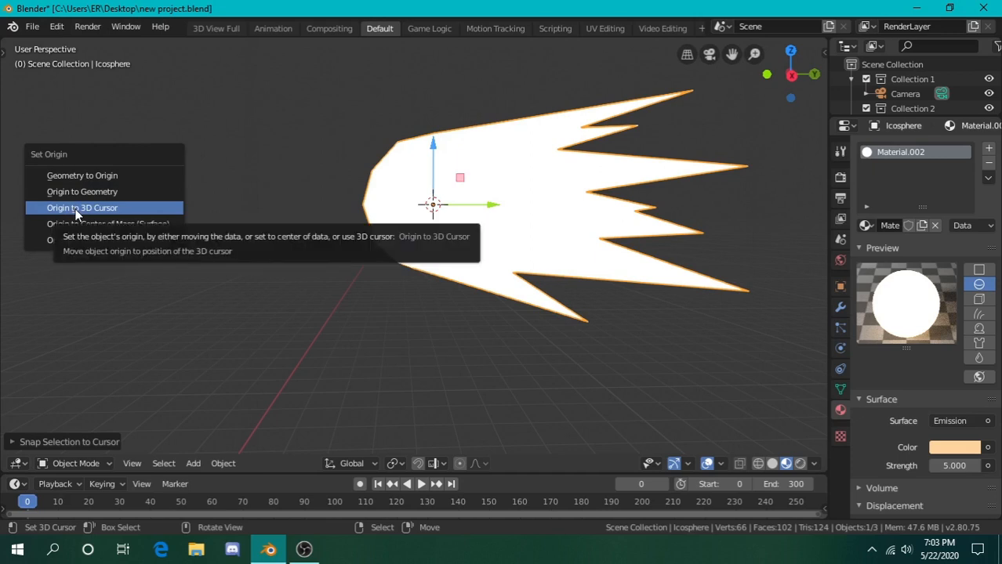
{"action": "left_click", "coordinate": [76, 208]}
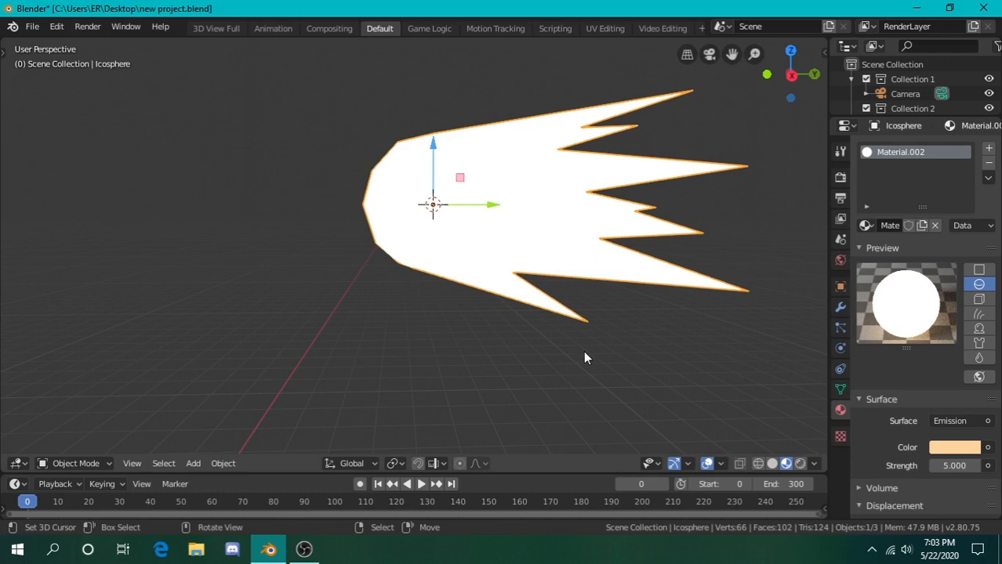
- Move the spiked mesh along the global Y axis until its rounded end meets the 3D cursor
{"action": "key", "text": "shift+grave"}
{"action": "left_click", "coordinate": [405, 235]}
{"action": "key", "text": "g"}
{"action": "key", "text": "y"}
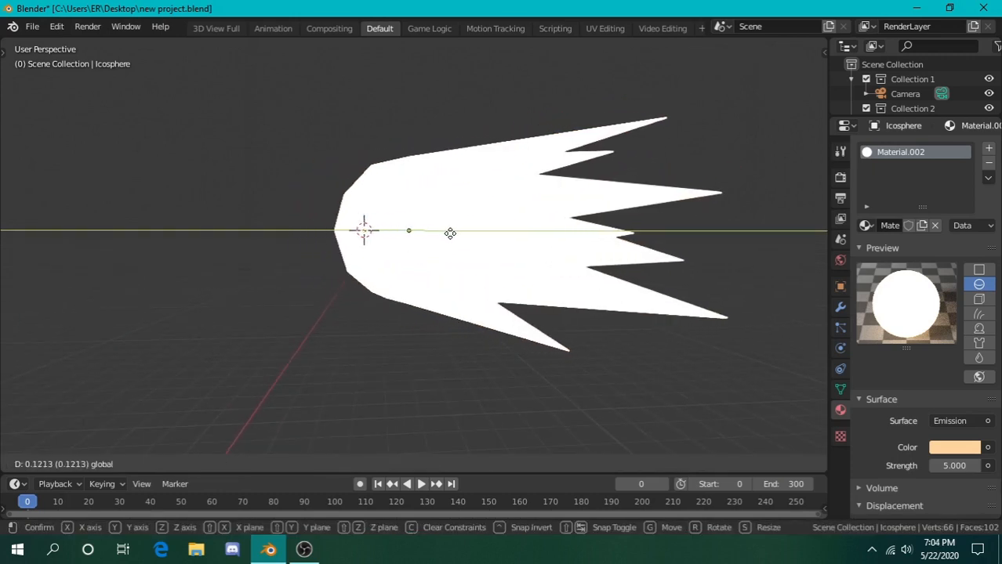
{"action": "left_click", "coordinate": [469, 239]}
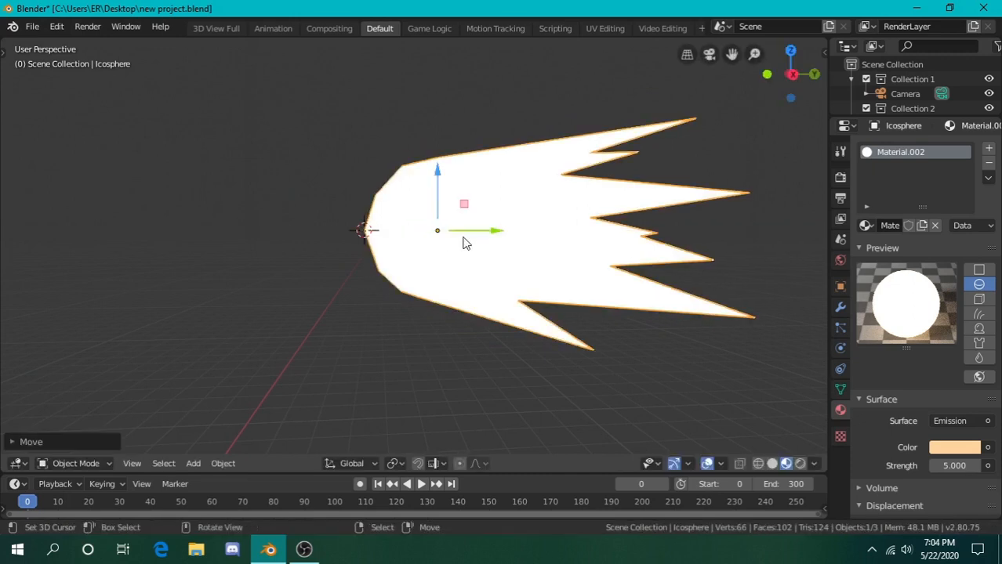
{"action": "scroll", "coordinate": [409, 242], "scroll_direction": "up", "scroll_amount": 4}
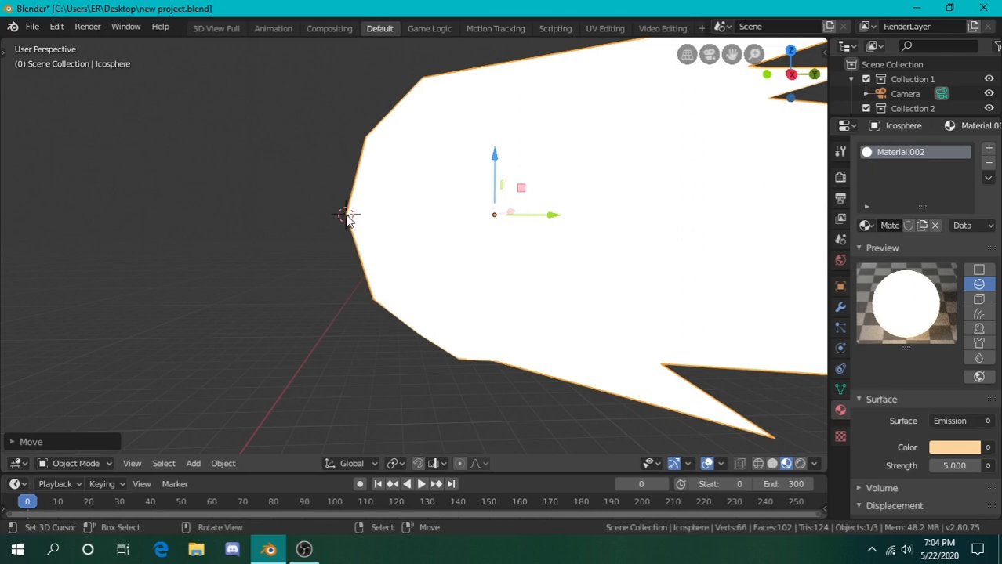
- Nudge the spiked mesh slightly along the Y axis so its rounded tip sits right beside the 3D cursor
{"action": "key", "text": "g"}
{"action": "key", "text": "y"}
{"action": "left_click", "coordinate": [544, 221]}
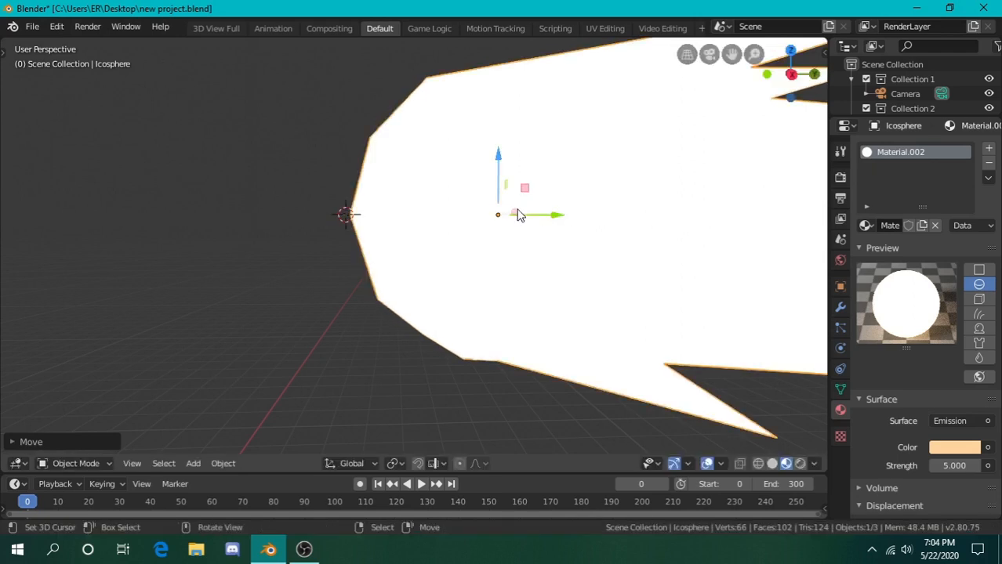
- Run the Set Origin operator from the operator search and set the spiked mesh's origin to the 3D cursor
{"action": "scroll", "coordinate": [548, 272], "scroll_direction": "down", "scroll_amount": 4}
{"action": "left_click", "coordinate": [57, 26]}
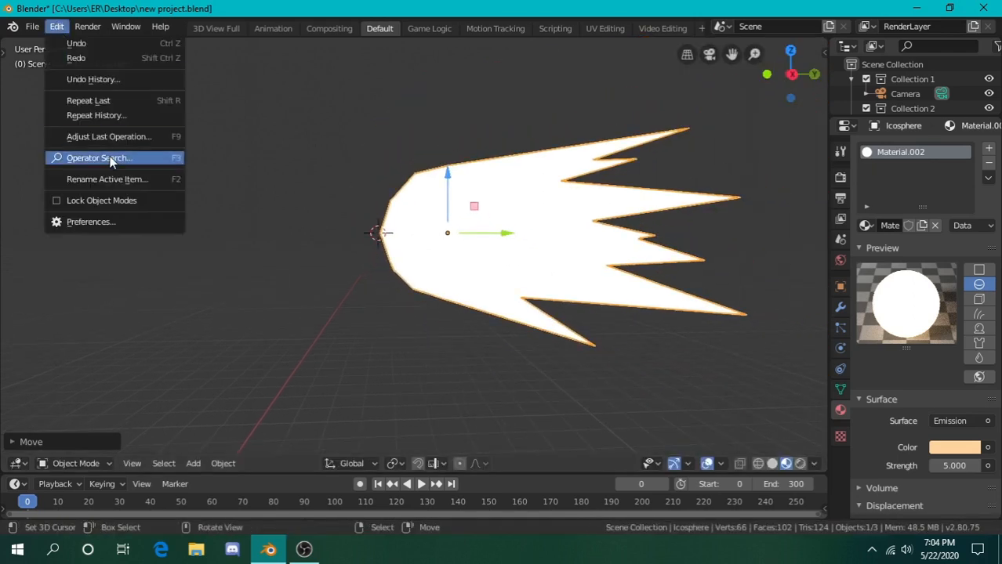
{"action": "left_click", "coordinate": [108, 159]}
{"action": "left_click", "coordinate": [188, 181]}
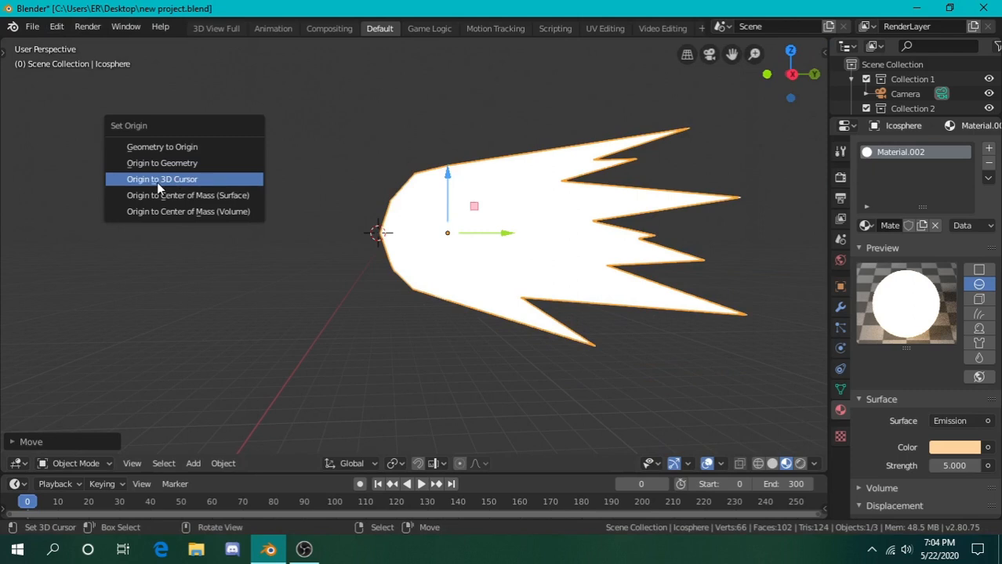
{"action": "left_click", "coordinate": [160, 179]}
- Try scaling the spiked mesh down toward its new origin at the rounded tip
{"action": "key", "text": "shift+grave"}
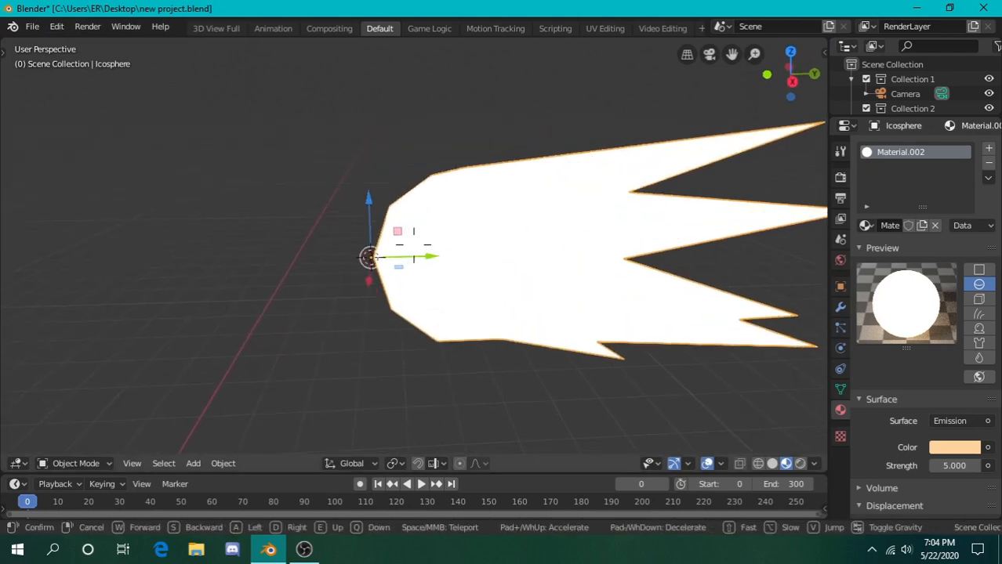
{"action": "key", "text": "w"}
{"action": "key", "text": "s"}
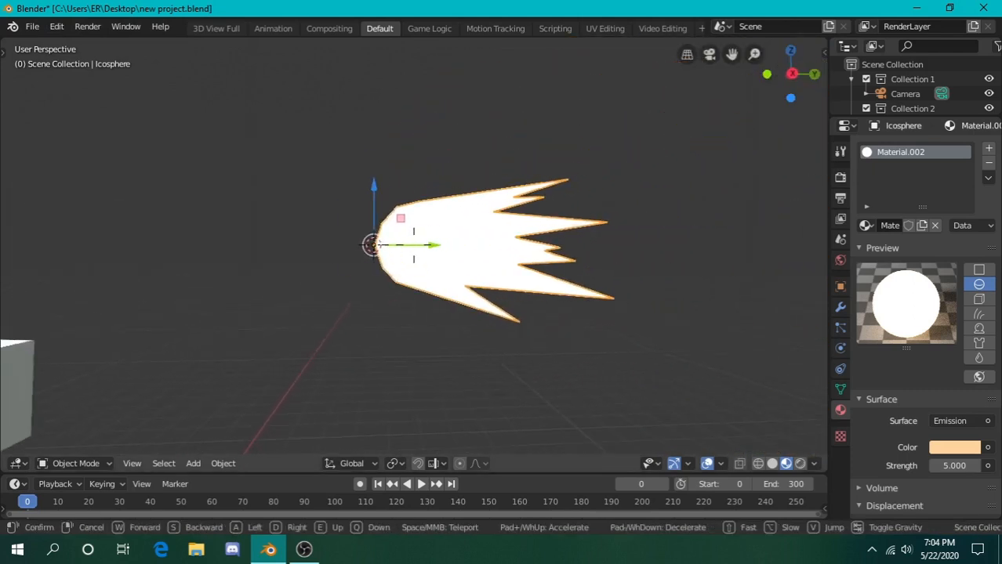
{"action": "left_click", "coordinate": [415, 249]}
{"action": "key", "text": "s"}
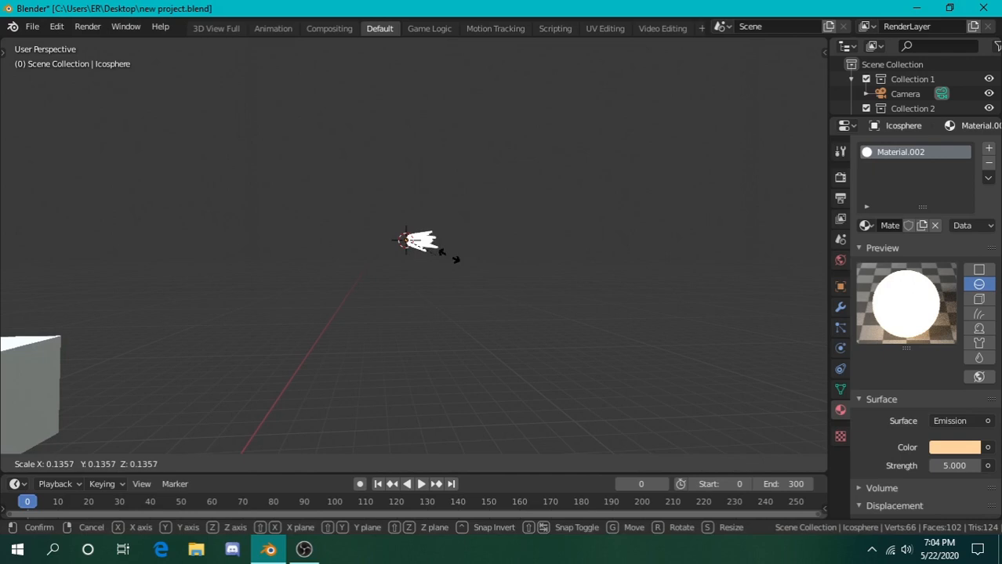
{"action": "key", "text": "Escape"}
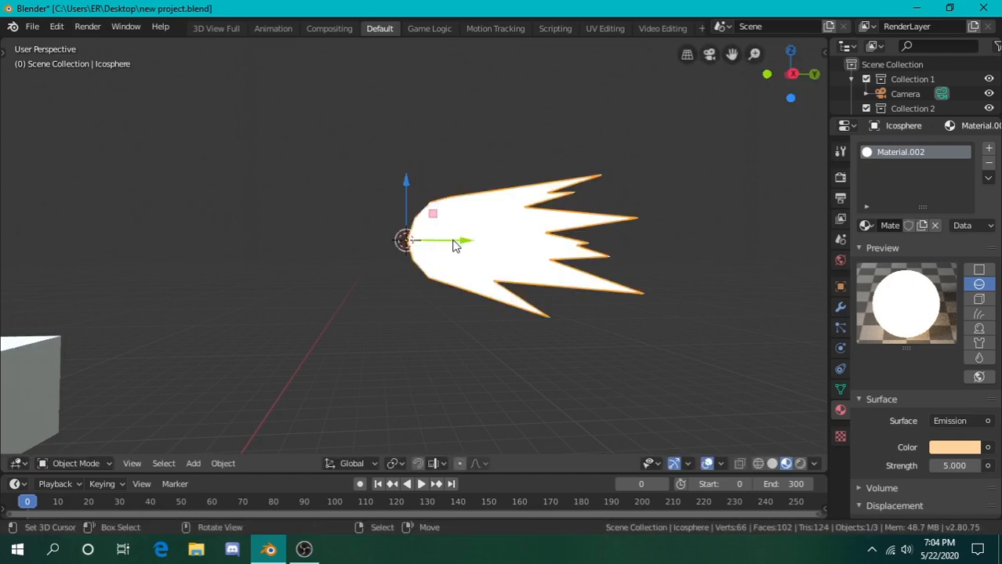
- Place the 3D cursor in the empty space above the mesh's rounded end and snap the mesh to it
{"action": "left_click", "coordinate": [447, 242]}
{"action": "key", "text": "shift+grave"}
{"action": "key", "text": "w"}
{"action": "key", "text": "w"}
{"action": "key", "text": "e"}
{"action": "key", "text": "d"}
{"action": "key", "text": "q"}
{"action": "key", "text": "s"}
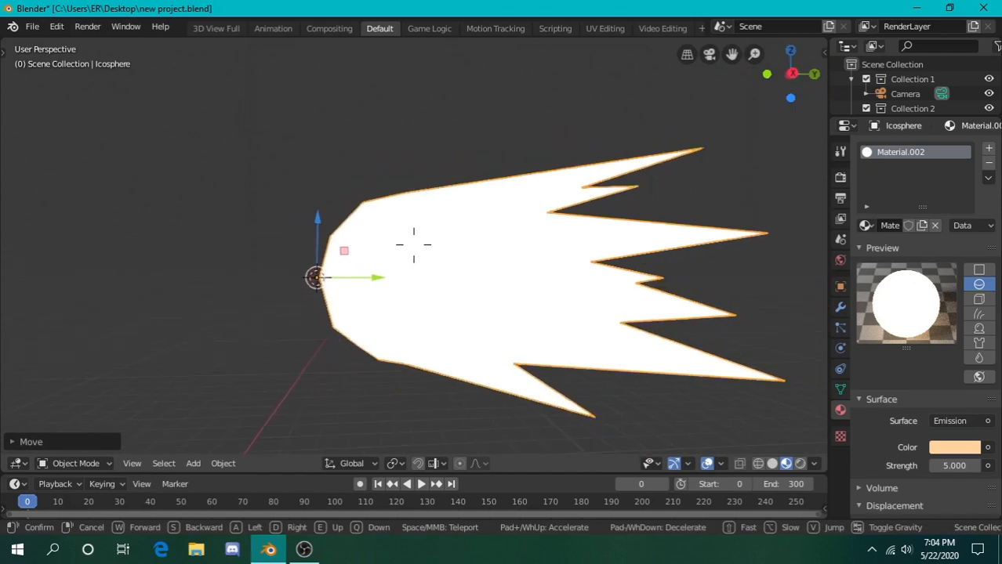
{"action": "key", "text": "a"}
{"action": "left_click", "coordinate": [414, 244]}
{"action": "left_click", "coordinate": [362, 185]}
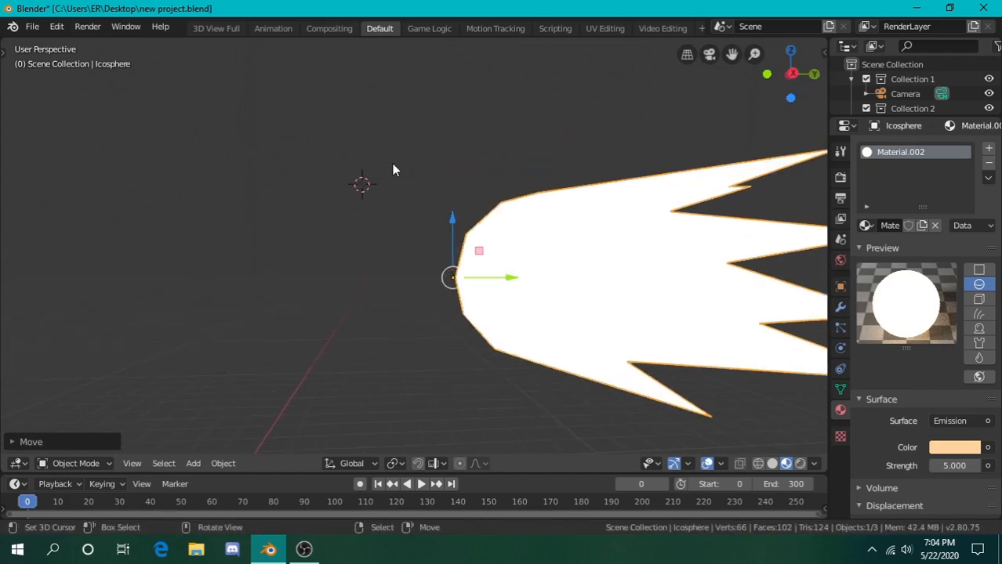
{"action": "key", "text": "shift+s"}
{"action": "left_click", "coordinate": [404, 86]}
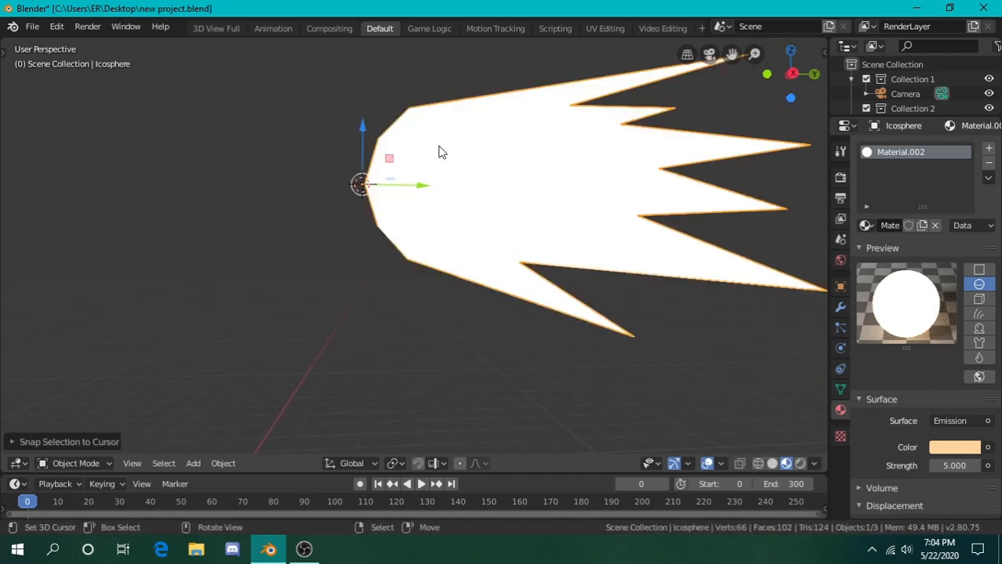
- Move the spiked mesh along the Y axis away from the 3D cursor and back until its tip meets it
{"action": "key", "text": "shift+grave"}
{"action": "key", "text": "w"}
{"action": "key", "text": "e"}
{"action": "key", "text": "s"}
{"action": "left_click", "coordinate": [414, 245]}
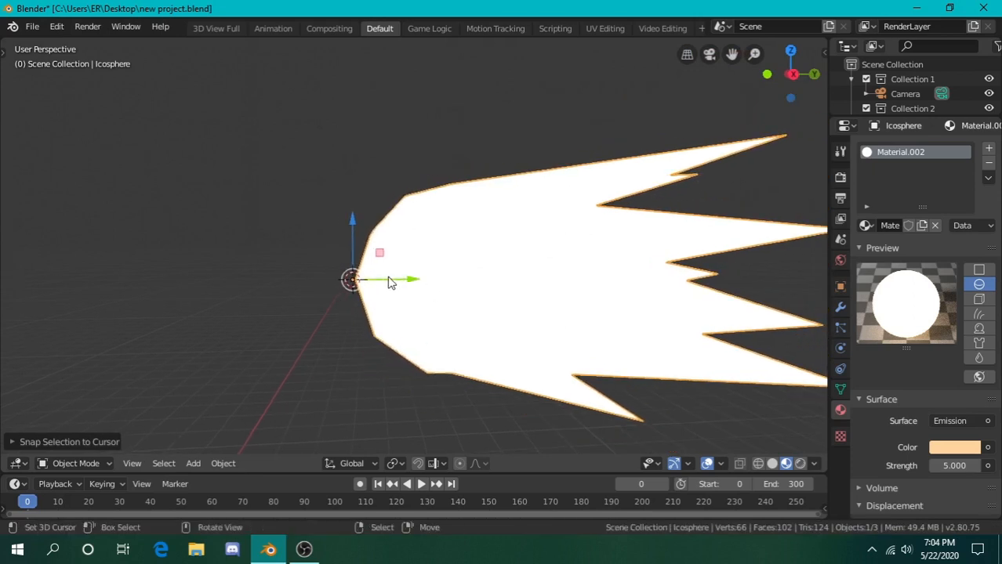
{"action": "key", "text": "shift+grave"}
{"action": "key", "text": "w"}
{"action": "key", "text": "q"}
{"action": "left_click", "coordinate": [415, 246]}
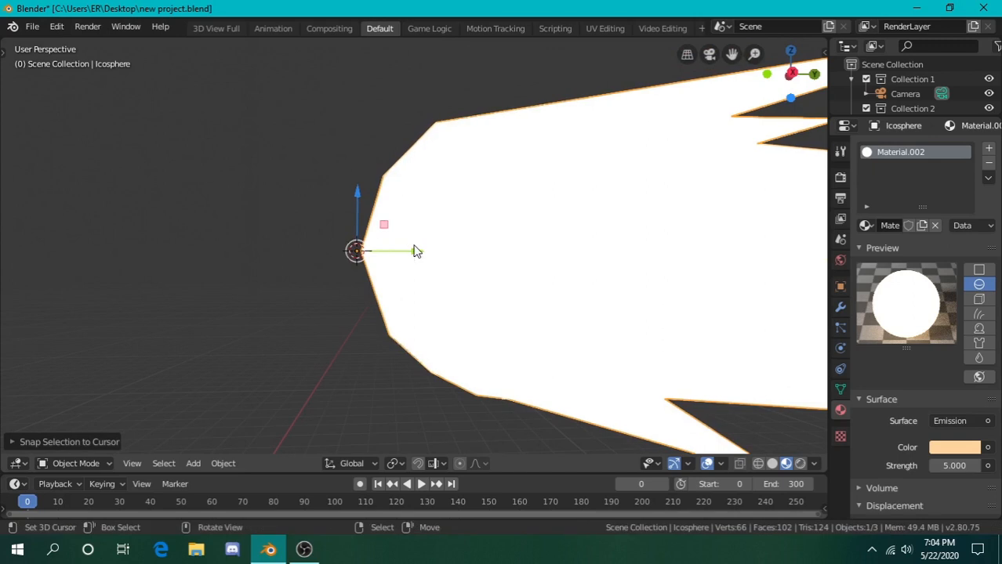
{"action": "left_click_drag", "start_coordinate": [406, 252], "coordinate": [470, 253]}
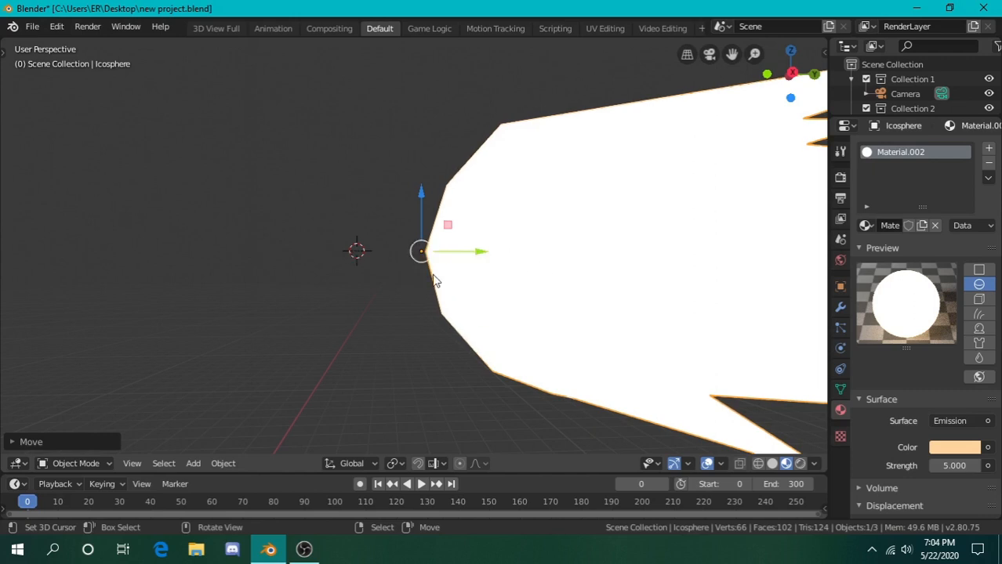
{"action": "left_click_drag", "start_coordinate": [457, 261], "coordinate": [392, 251]}
{"action": "left_click", "coordinate": [56, 27]}
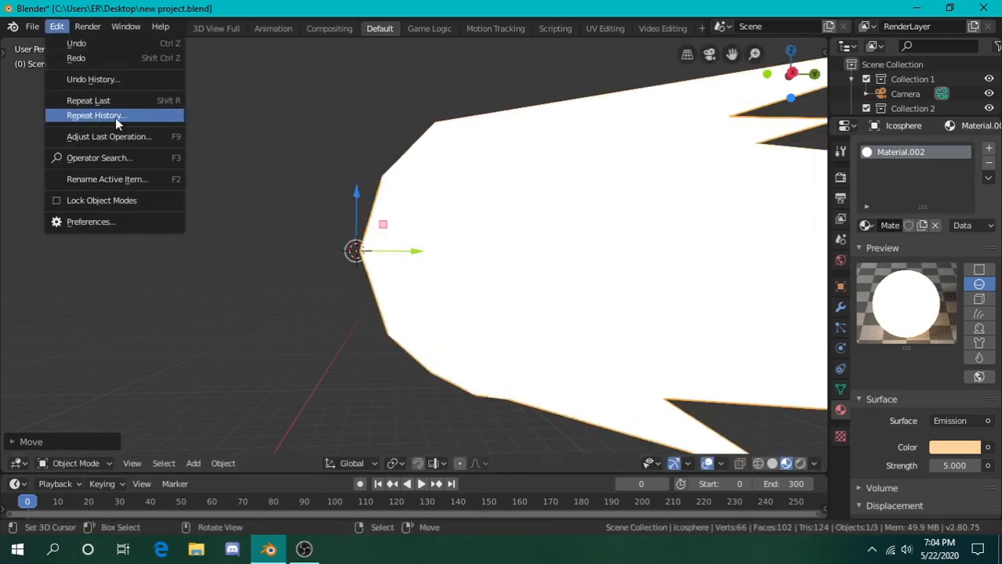
{"action": "left_click", "coordinate": [116, 159]}
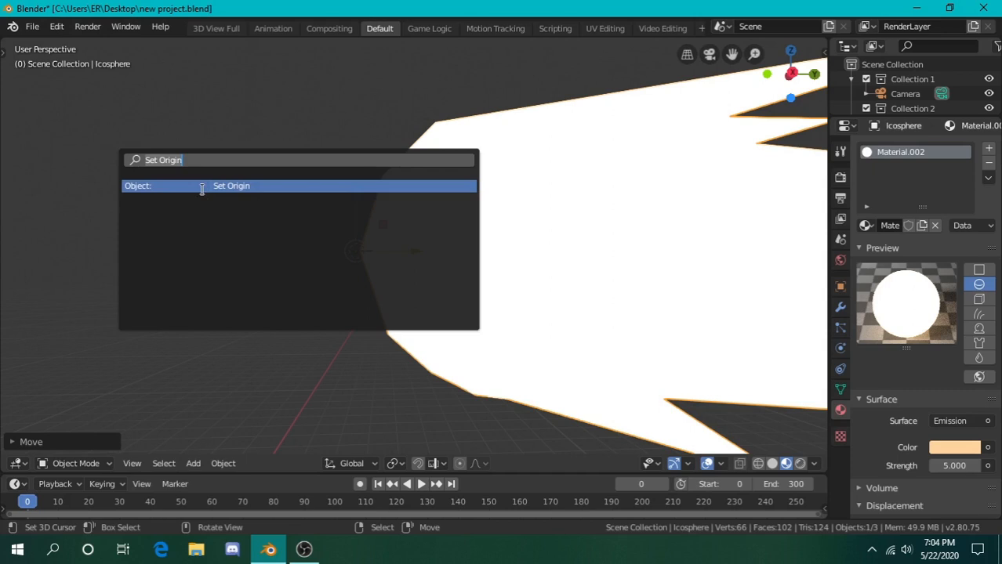
{"action": "left_click", "coordinate": [203, 185]}
{"action": "left_click", "coordinate": [188, 187]}
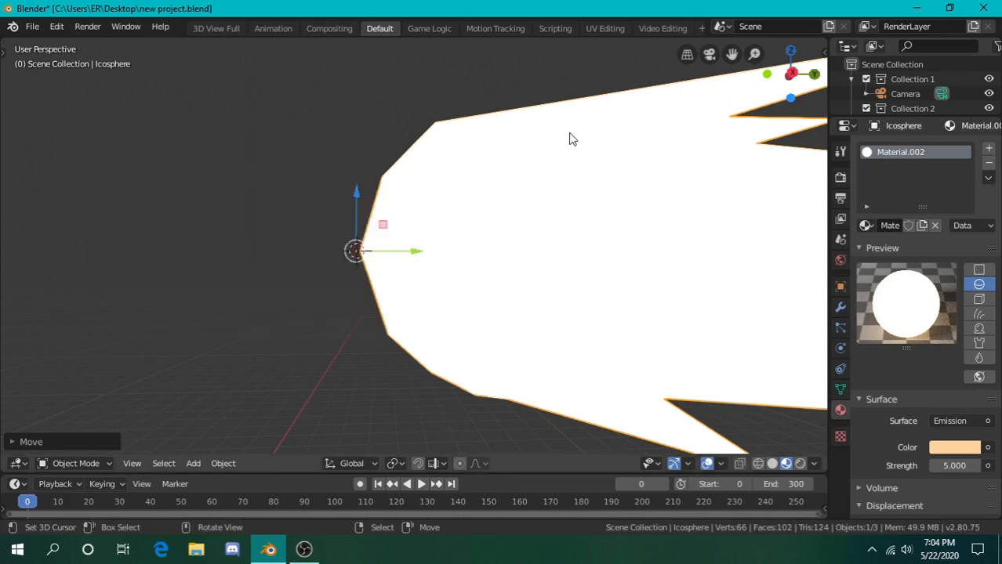
- Place the 3D cursor on the front face of the gun's barrel and snap the spiked mesh to it
{"action": "key", "text": "shift+grave"}
{"action": "key", "text": "s"}
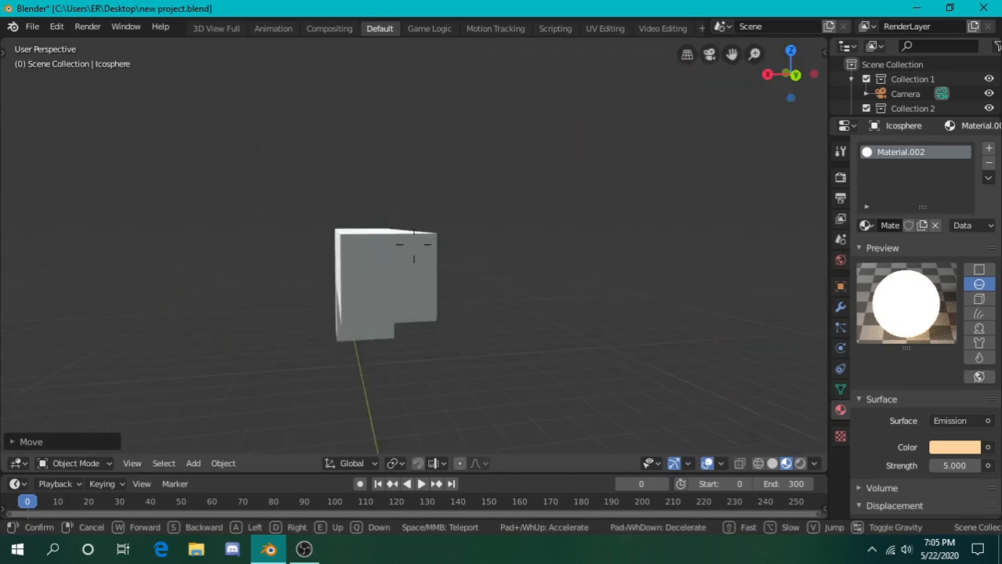
{"action": "left_click", "coordinate": [397, 267]}
{"action": "right_click", "coordinate": [400, 271], "text": "shift"}
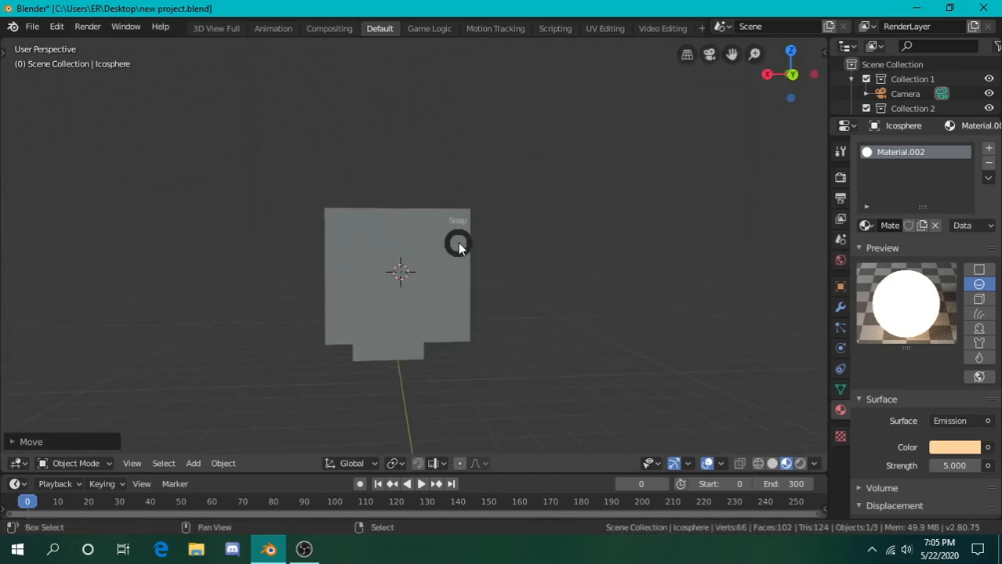
{"action": "key", "text": "shift+s"}
{"action": "left_click", "coordinate": [459, 161]}
- Shift the spiked mesh slightly back along the Y axis so its rounded tip sits against the barrel's end
{"action": "key", "text": "shift+grave"}
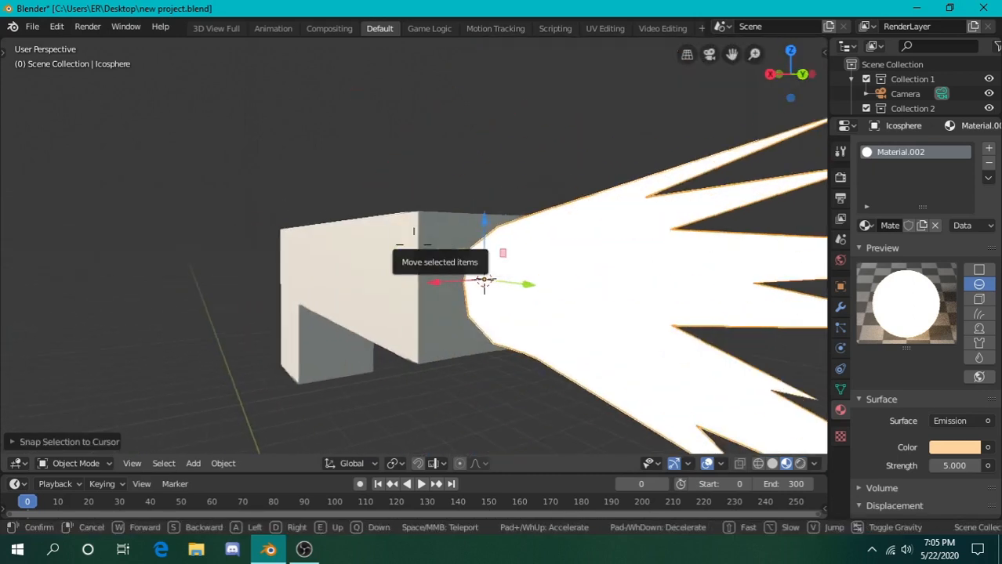
{"action": "key", "text": "d"}
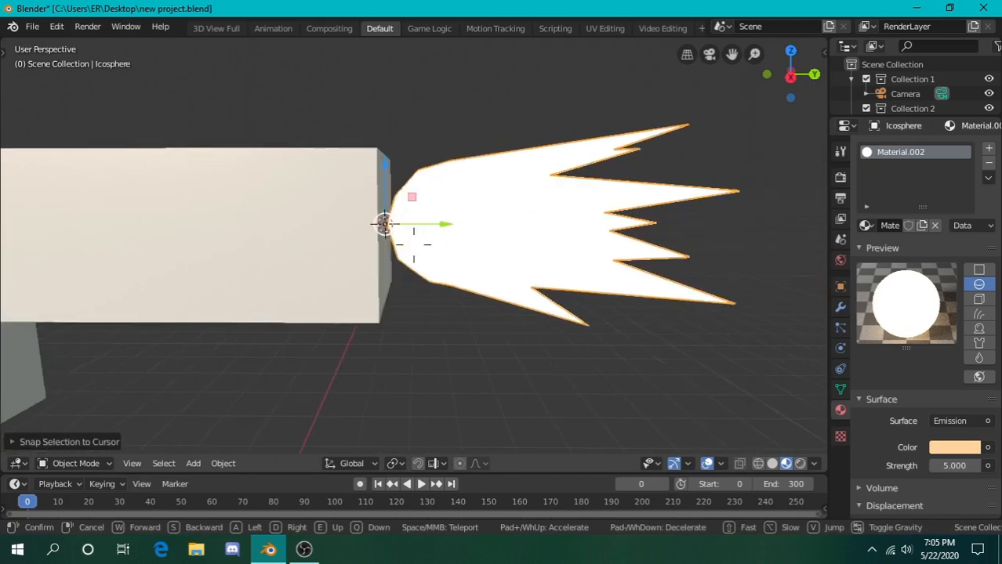
{"action": "key", "text": "a"}
{"action": "key", "text": "s"}
{"action": "left_click", "coordinate": [468, 238]}
{"action": "left_click_drag", "start_coordinate": [468, 237], "coordinate": [463, 241]}
- Try scaling the spiked mesh from its origin at the gun's muzzle
{"action": "key", "text": "shift+grave"}
{"action": "key", "text": "s"}
{"action": "key", "text": "w"}
{"action": "key", "text": "d"}
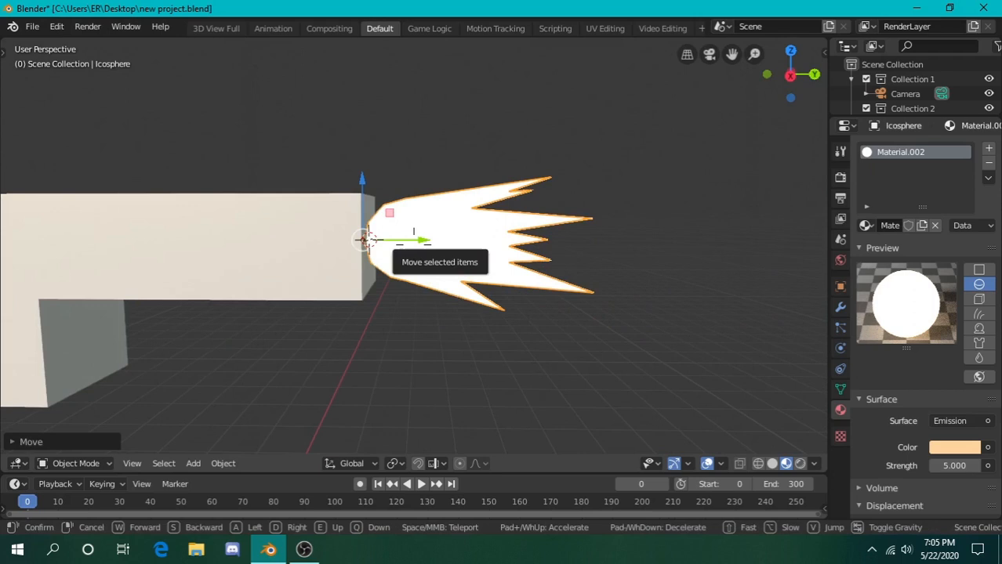
{"action": "key", "text": "s"}
{"action": "left_click", "coordinate": [569, 269]}
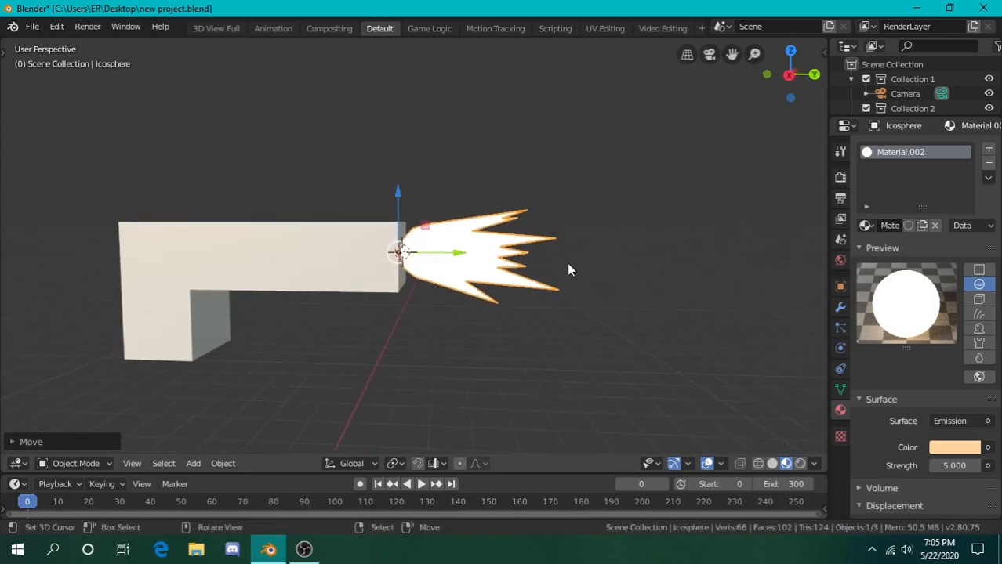
{"action": "key", "text": "s"}
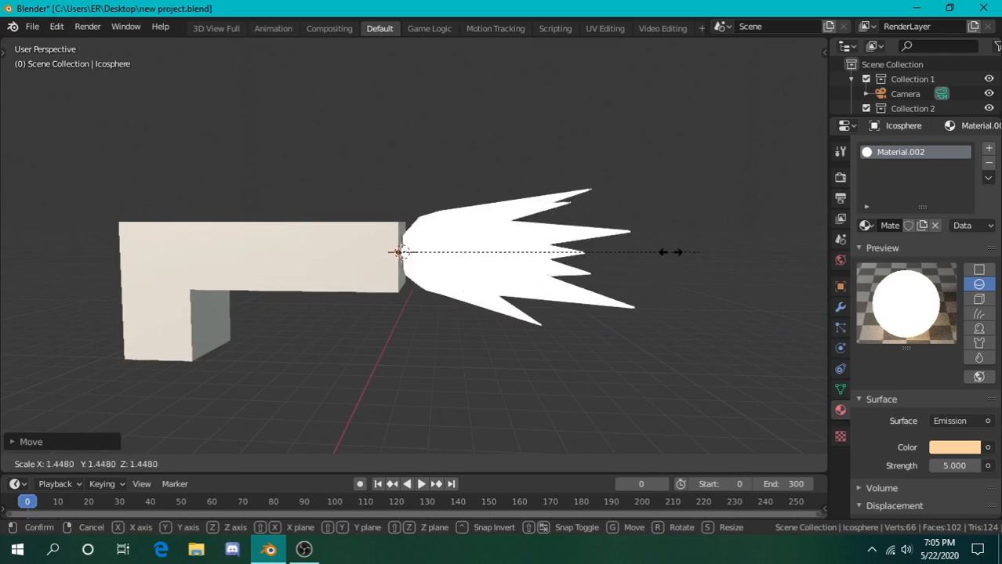
{"action": "right_click", "coordinate": [633, 246]}
- Deselect all objects and examine the gun with the flash at its muzzle using walk navigation
{"action": "middle_click_drag", "start_coordinate": [378, 252], "coordinate": [417, 252], "text": "shift"}
{"action": "key", "text": "alt+a"}
{"action": "key", "text": "shift+grave"}
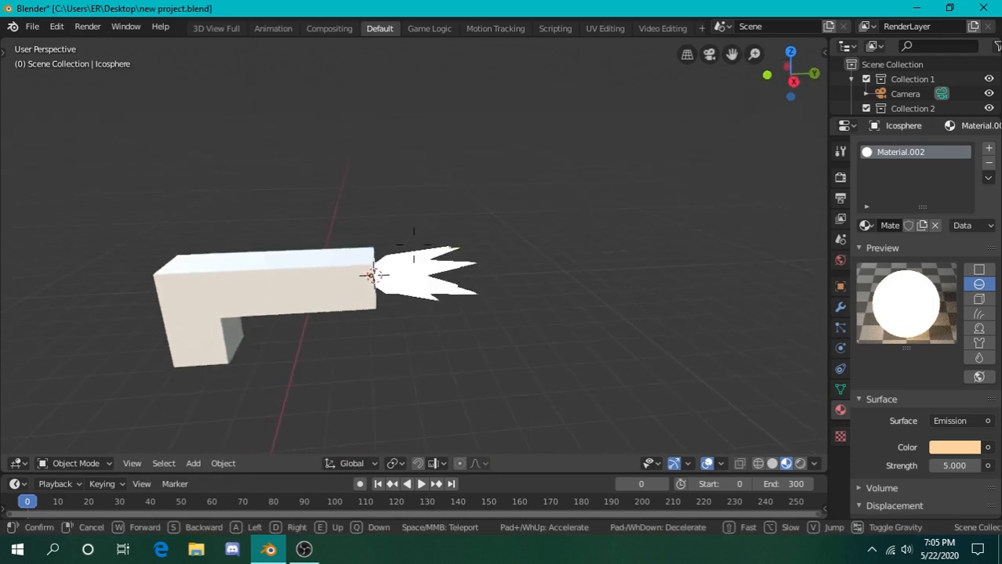
{"action": "key", "text": "w"}
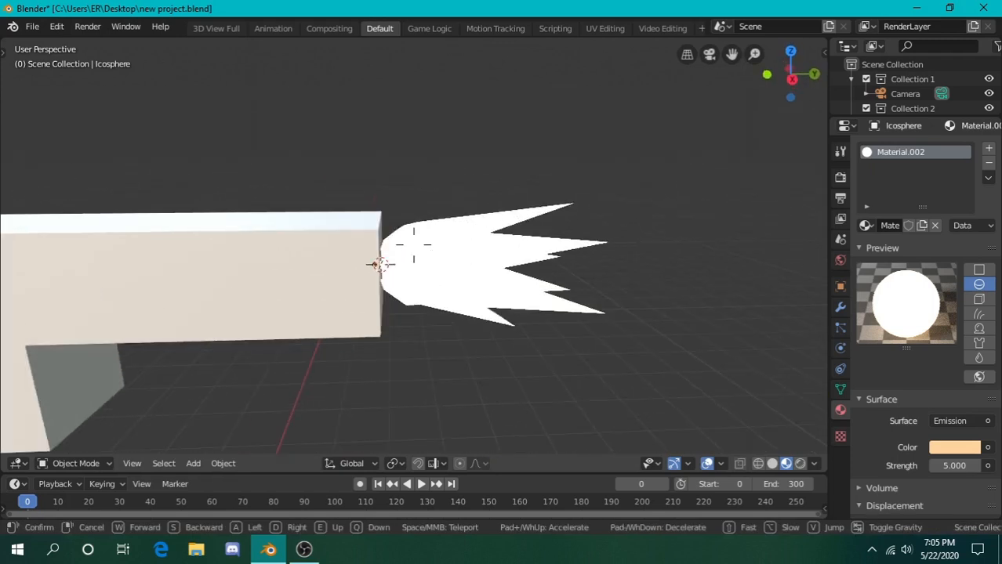
{"action": "key", "text": "s"}
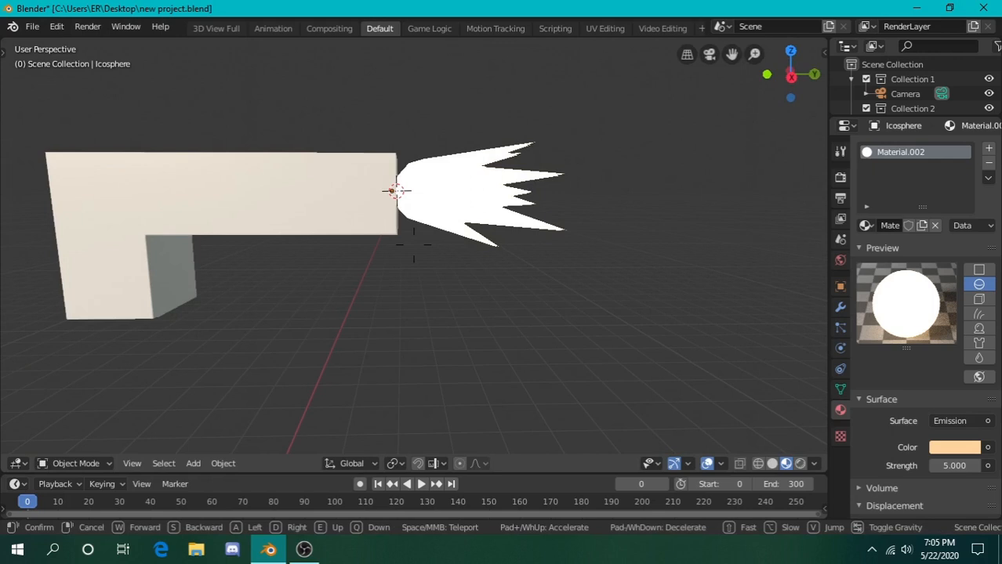
{"action": "key", "text": "w"}
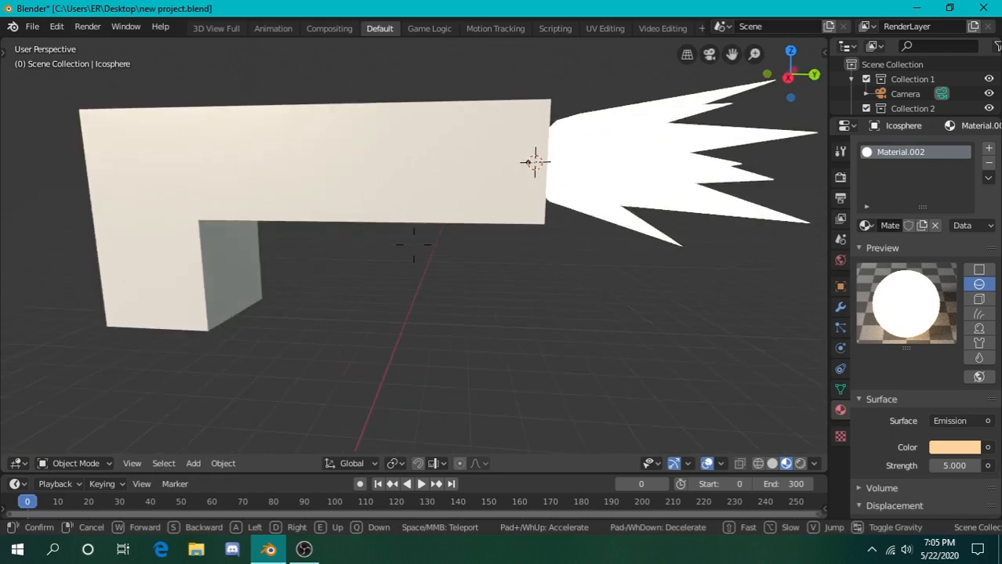
{"action": "left_click", "coordinate": [414, 245]}
- Place the 3D cursor on the front face of the gun's grip and add an armature there
{"action": "left_click", "coordinate": [301, 239]}
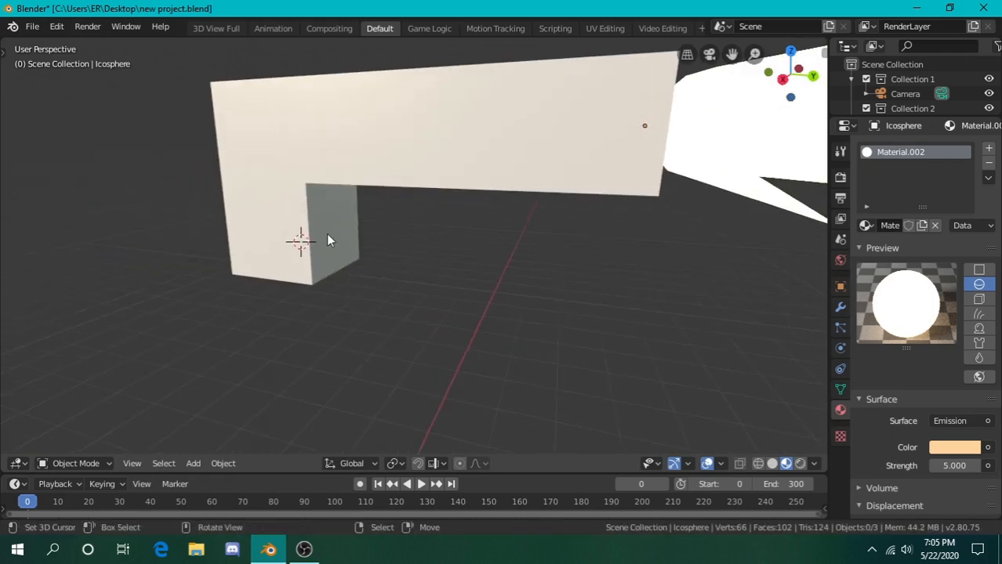
{"action": "key", "text": "shift+grave"}
{"action": "key", "text": "w"}
{"action": "left_click", "coordinate": [414, 245]}
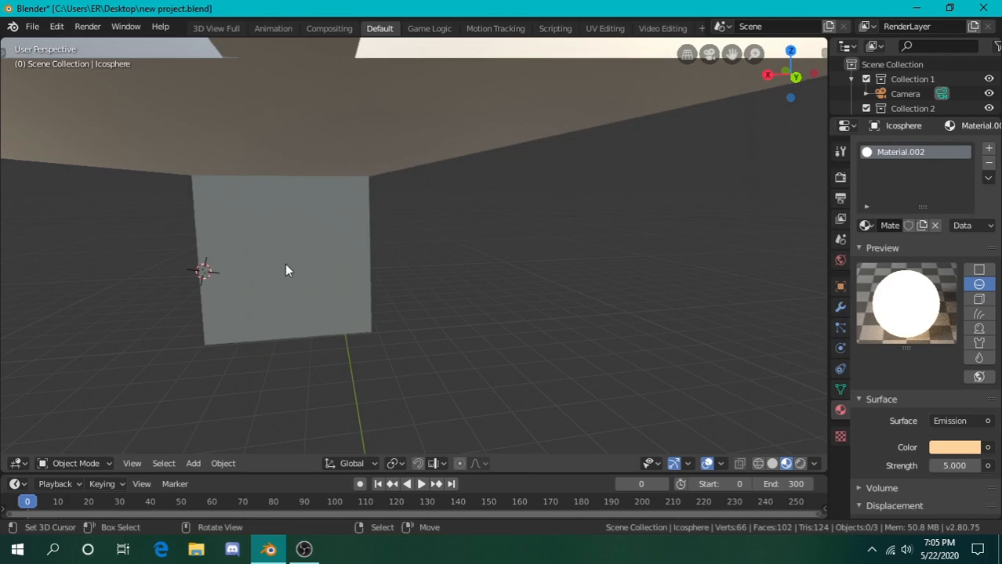
{"action": "left_click", "coordinate": [286, 264]}
{"action": "key", "text": "shift+grave"}
{"action": "right_click", "coordinate": [413, 245]}
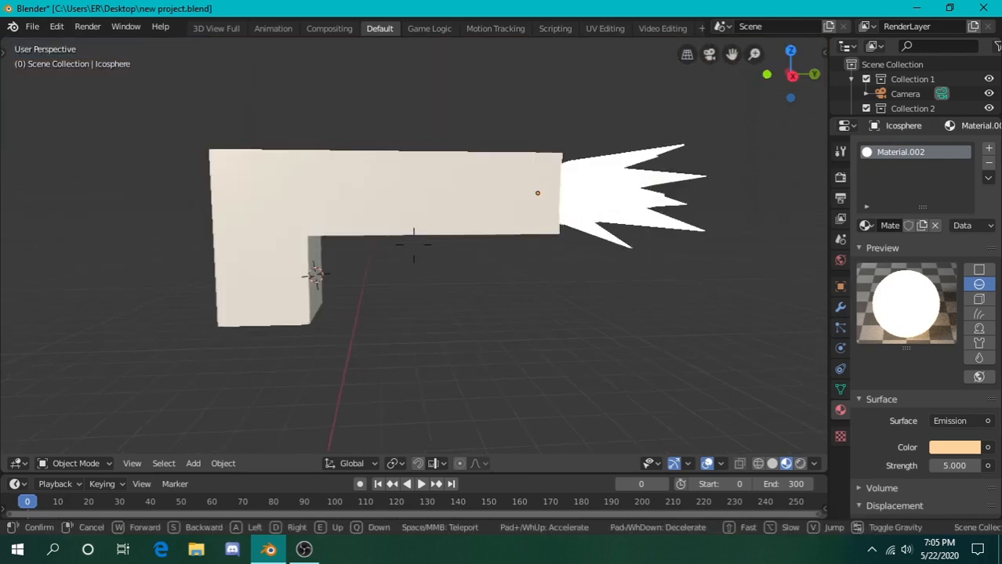
{"action": "key", "text": "shift+a"}
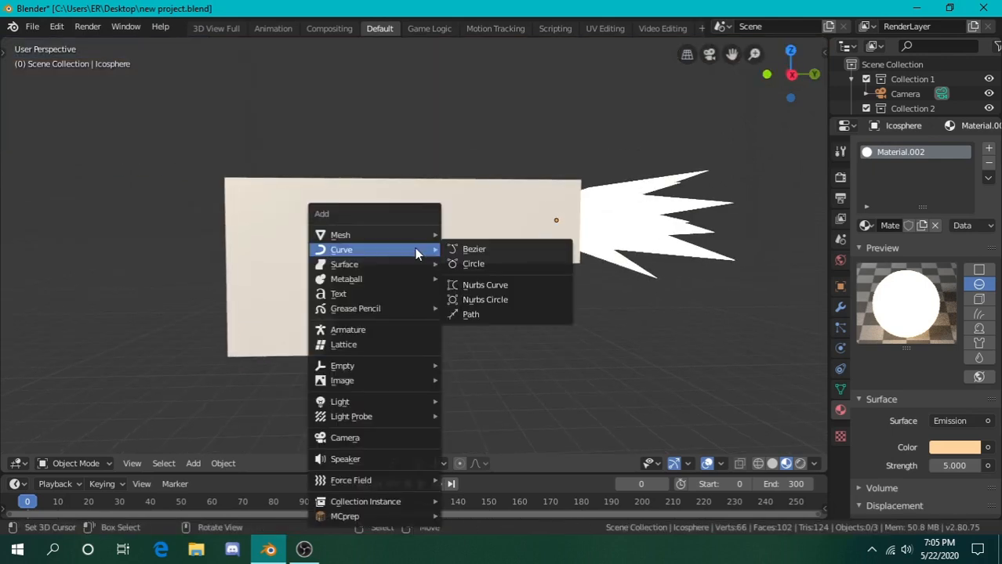
{"action": "left_click", "coordinate": [411, 332]}
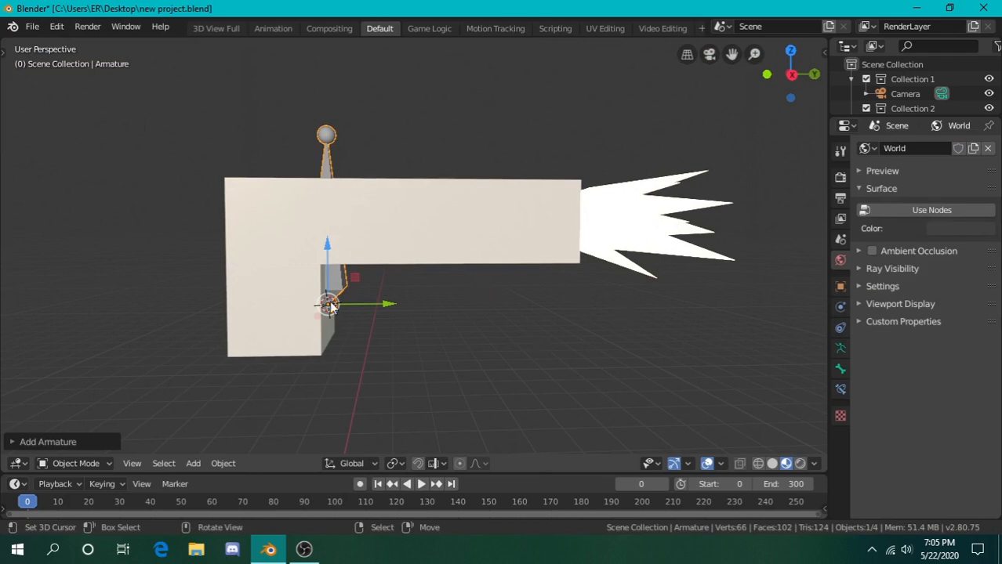
- Move the armature down and back so its base sits inside the lower end of the gun's grip
{"action": "left_click_drag", "start_coordinate": [355, 278], "coordinate": [331, 312]}
{"action": "key", "text": "shift+grave"}
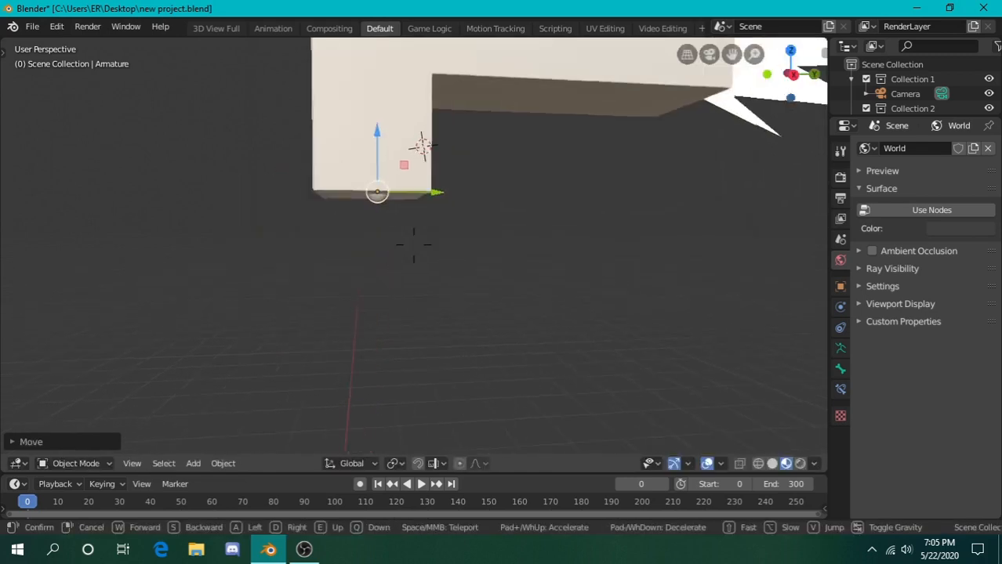
{"action": "key", "text": "w"}
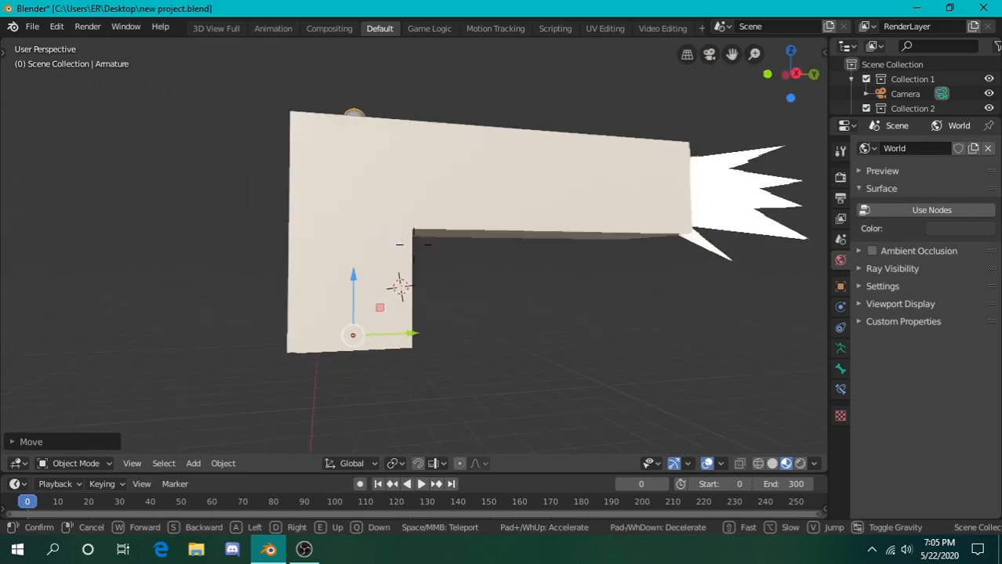
{"action": "left_click", "coordinate": [399, 287]}
{"action": "key", "text": "g"}
{"action": "left_click", "coordinate": [311, 240]}
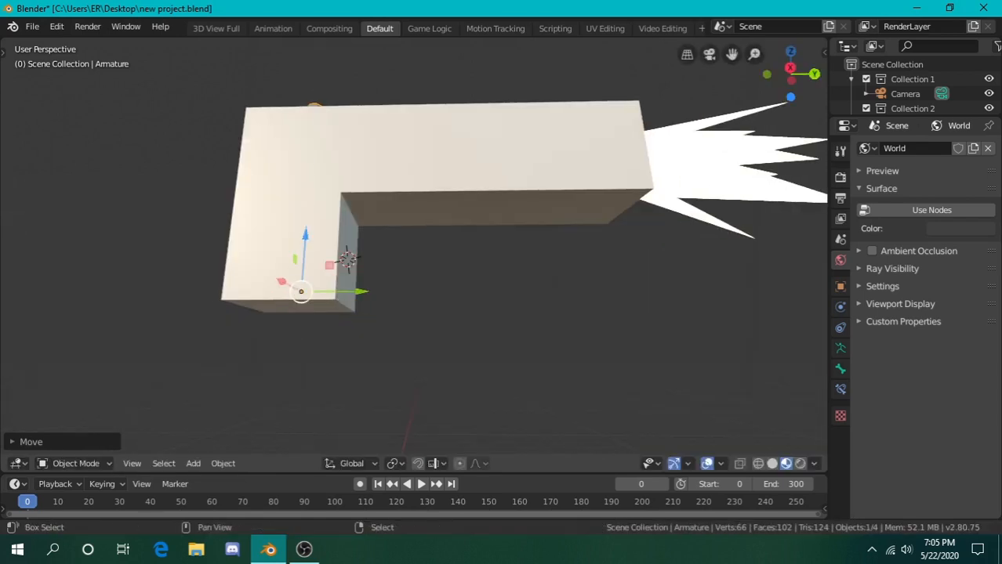
- Set the armature's viewport display to In Front so its bone draws over the gun
{"action": "key", "text": "shift+grave"}
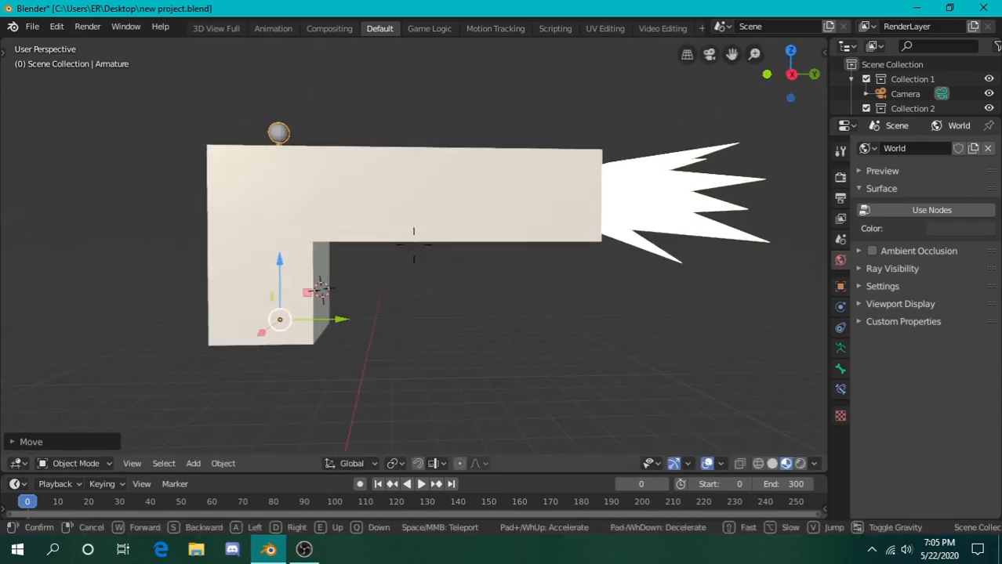
{"action": "left_click", "coordinate": [609, 273]}
{"action": "left_click", "coordinate": [839, 287]}
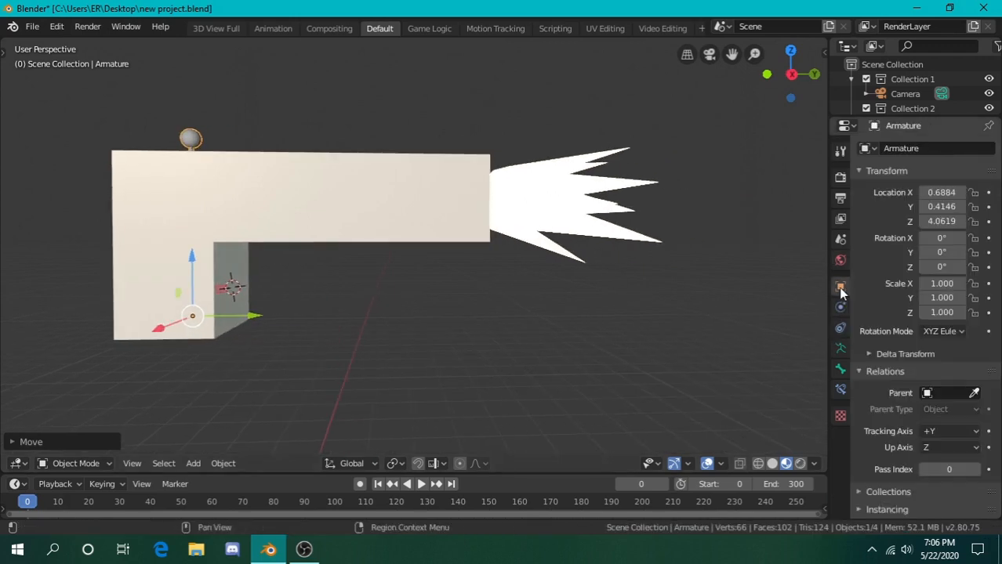
{"action": "scroll", "coordinate": [969, 337], "scroll_direction": "down", "scroll_amount": 5}
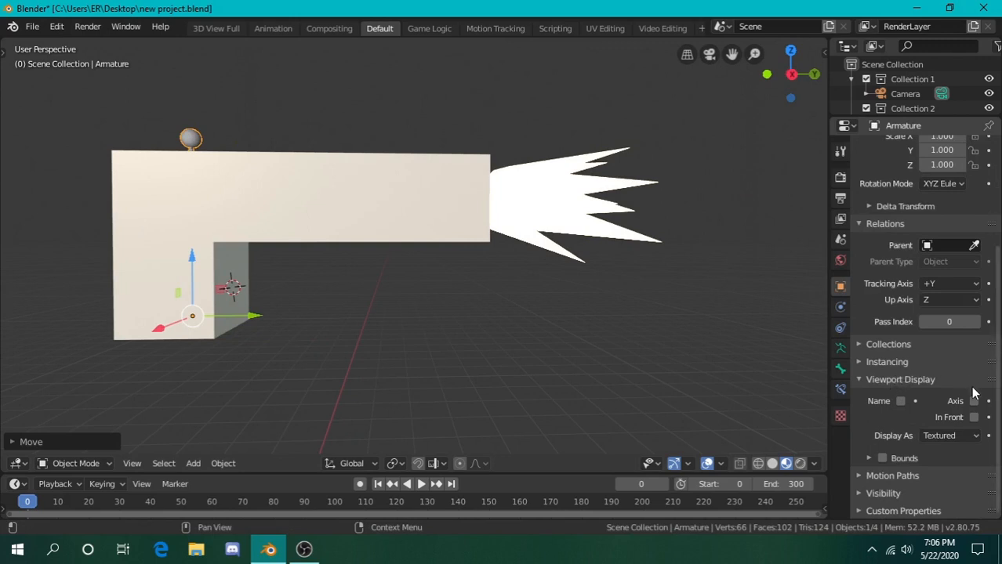
{"action": "left_click", "coordinate": [975, 419]}
- Adjust the armature's position in the grip along the Y axis and scale it down to about 0.826
{"action": "middle_click_drag", "start_coordinate": [220, 243], "coordinate": [413, 244], "text": "shift"}
{"action": "key", "text": "g"}
{"action": "key", "text": "y"}
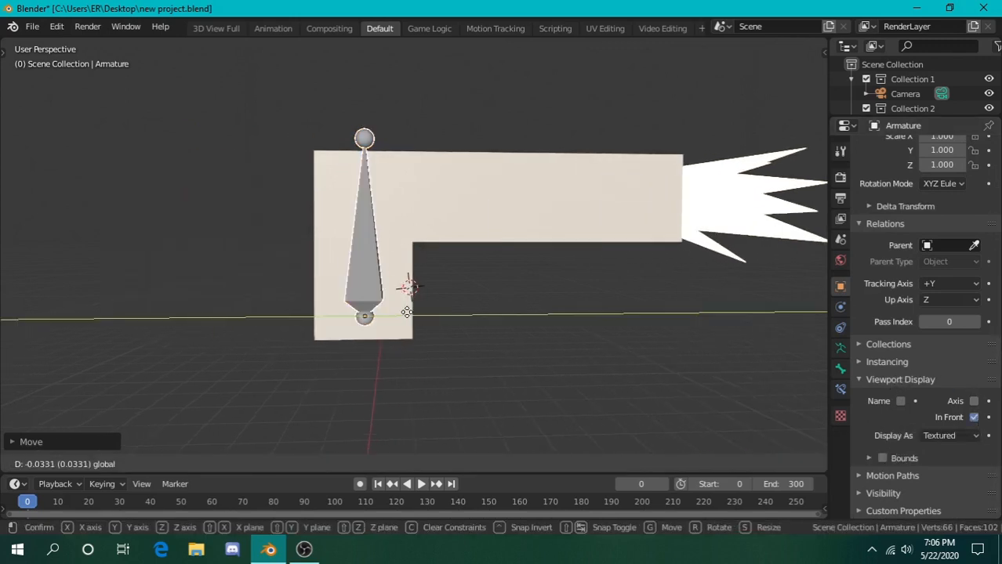
{"action": "left_click", "coordinate": [385, 203]}
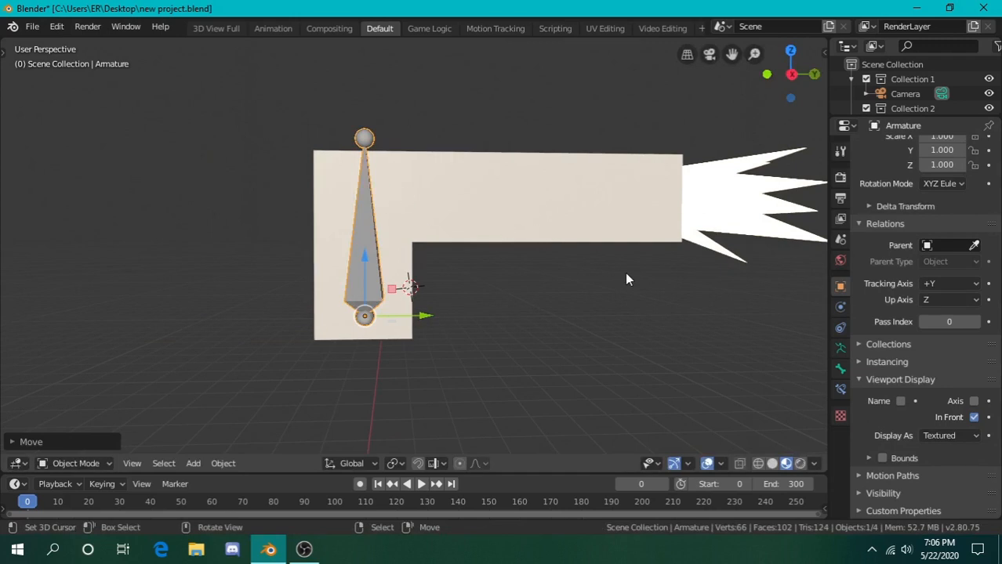
{"action": "key", "text": "s"}
{"action": "left_click", "coordinate": [558, 235]}
- Tilt the armature toward the muzzle about the X axis, and refit it at the grip's rear with a scale of about 0.896
{"action": "key", "text": "r"}
{"action": "key", "text": "x"}
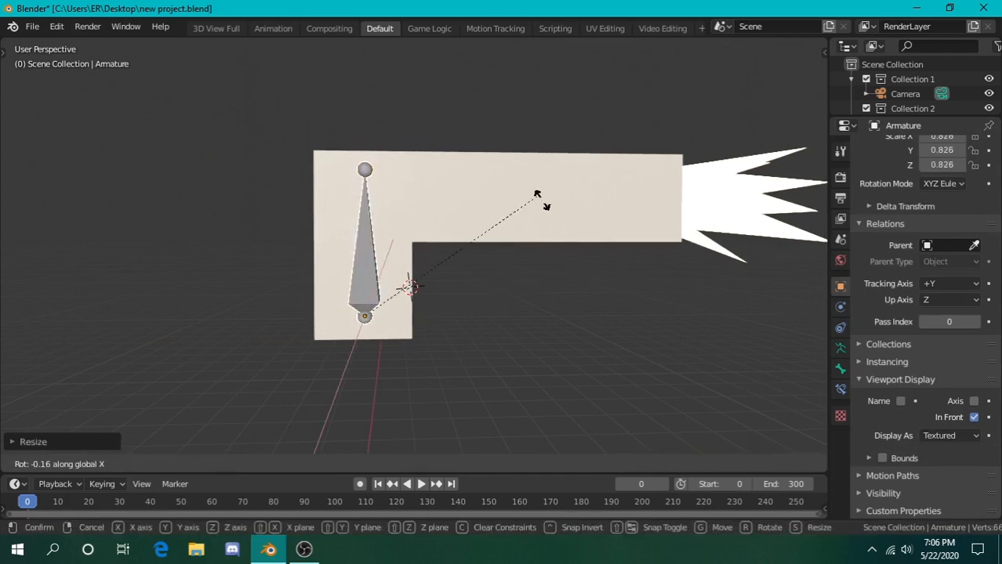
{"action": "left_click", "coordinate": [481, 279]}
{"action": "key", "text": "g"}
{"action": "key", "text": "y"}
{"action": "left_click", "coordinate": [403, 314]}
{"action": "key", "text": "s"}
{"action": "left_click", "coordinate": [484, 258]}
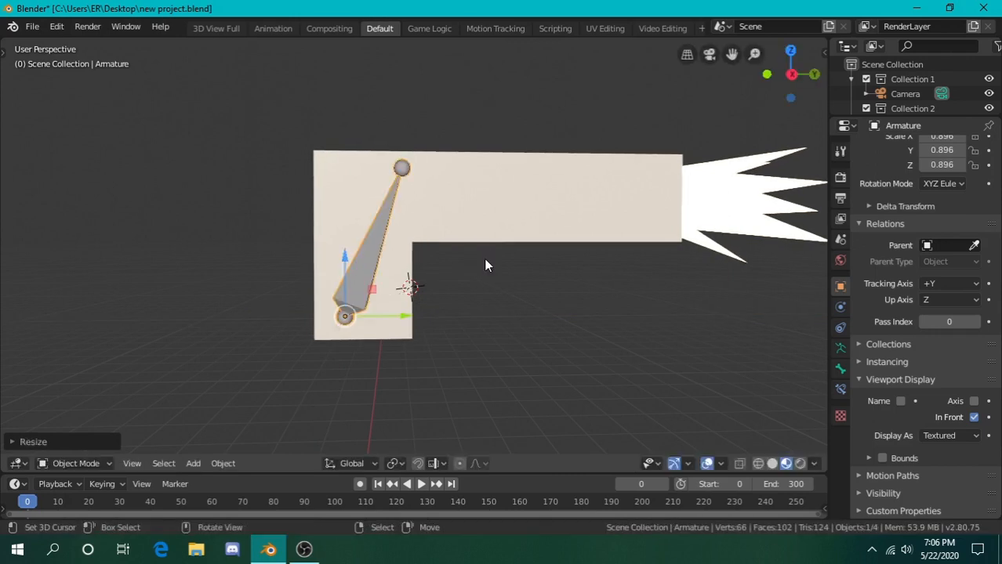
- Examine the armature's placement in the gun from the front, above and the side using walk navigation
{"action": "key", "text": "shift+grave"}
{"action": "key", "text": "e"}
{"action": "key", "text": "d"}
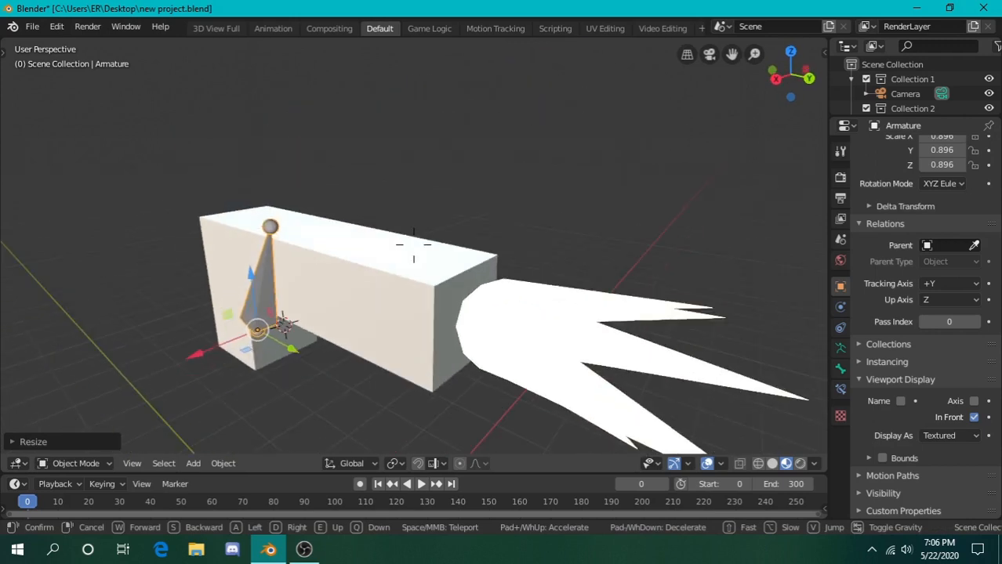
{"action": "key", "text": "a"}
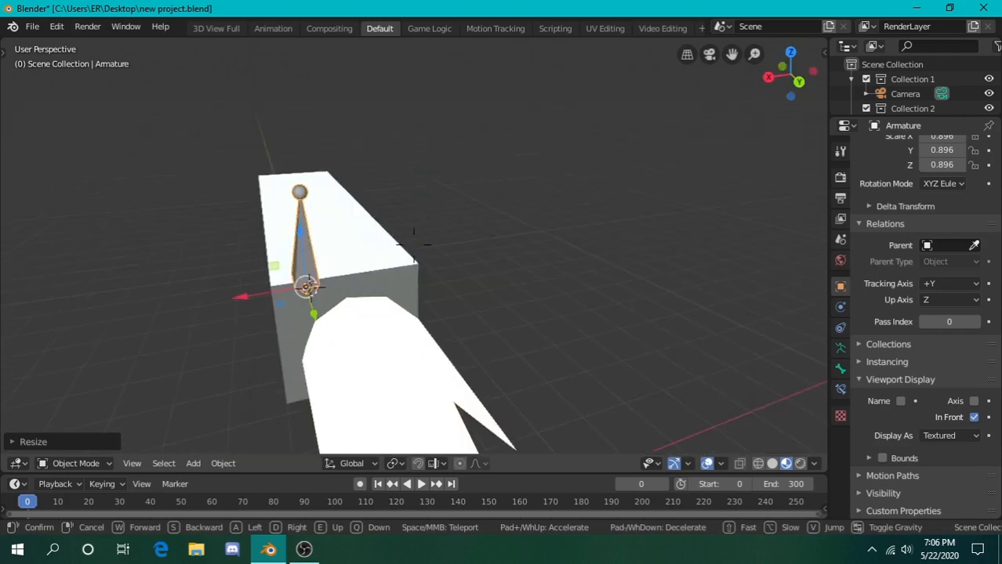
{"action": "key", "text": "w"}
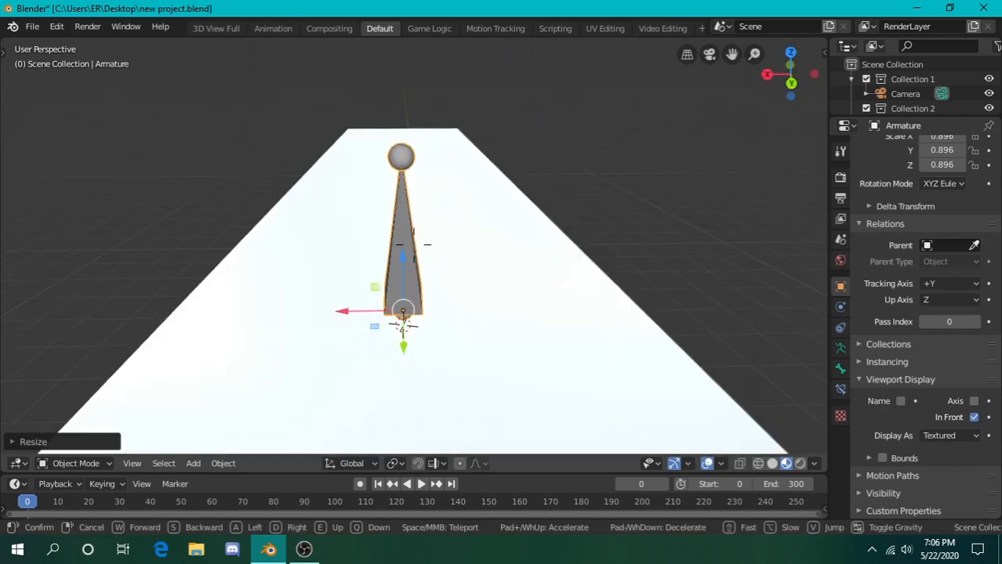
{"action": "key", "text": "e"}
{"action": "key", "text": "a"}
{"action": "key", "text": "q"}
{"action": "key", "text": "w"}
{"action": "left_click", "coordinate": [413, 243]}
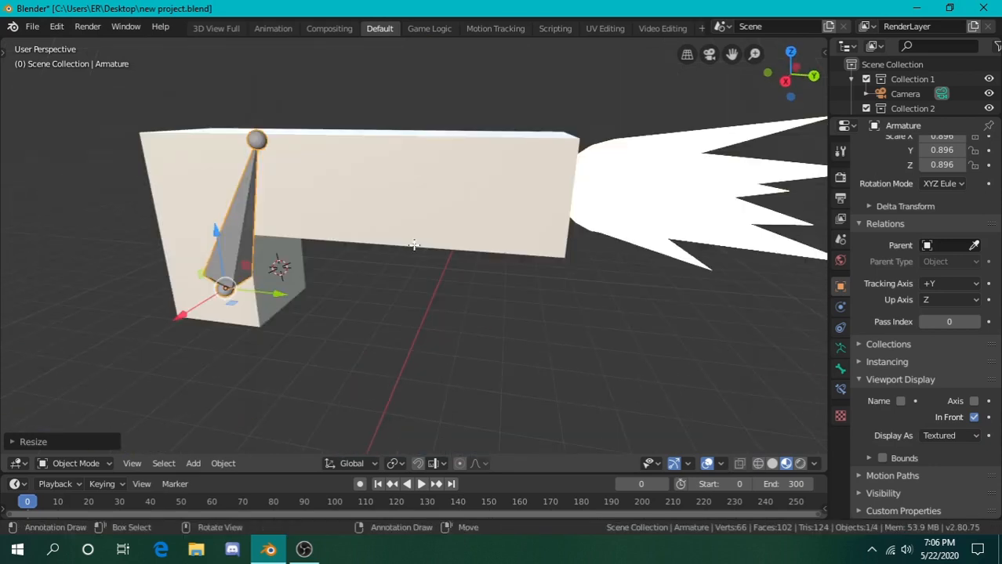
- Enter Edit Mode on the armature, frame the gun from the side and deselect the bone's upper joint
{"action": "key", "text": "Tab"}
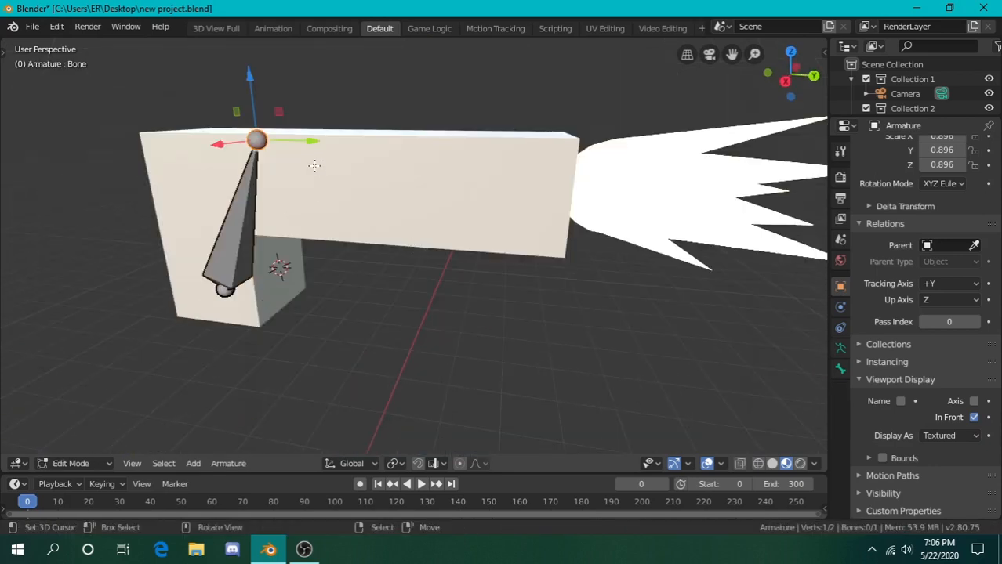
{"action": "key", "text": "shift+grave"}
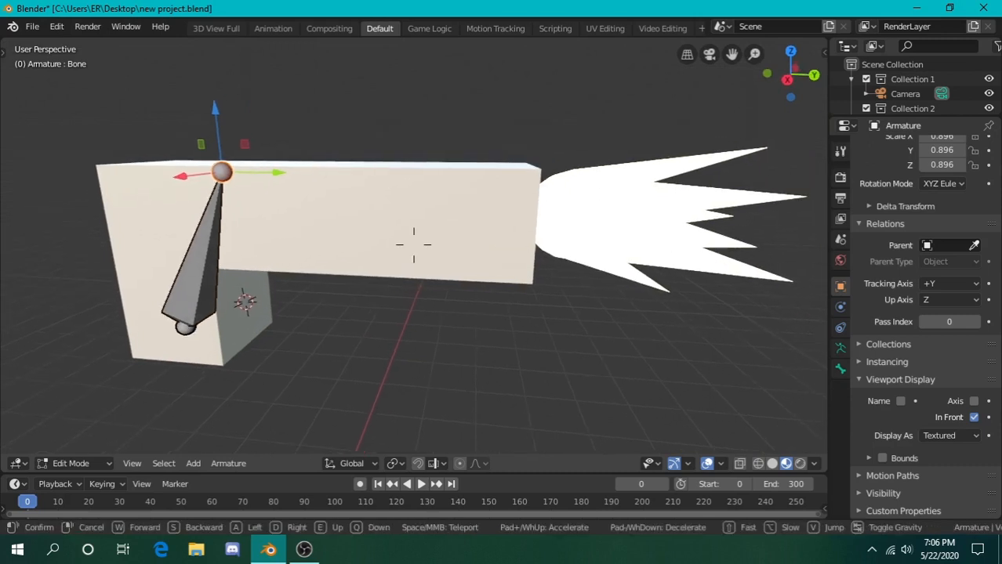
{"action": "key", "text": "a"}
{"action": "left_click", "coordinate": [413, 245]}
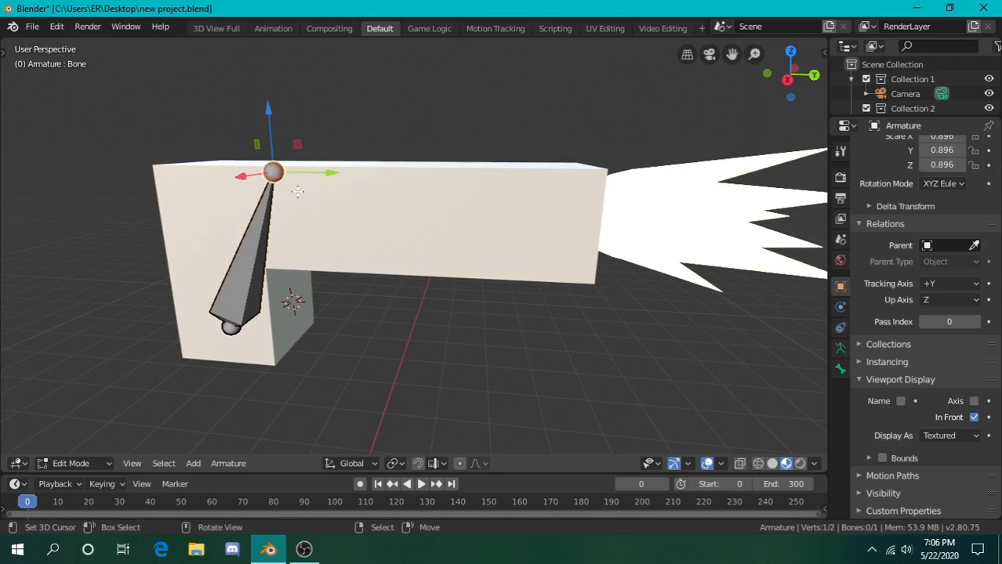
{"action": "key", "text": "d"}
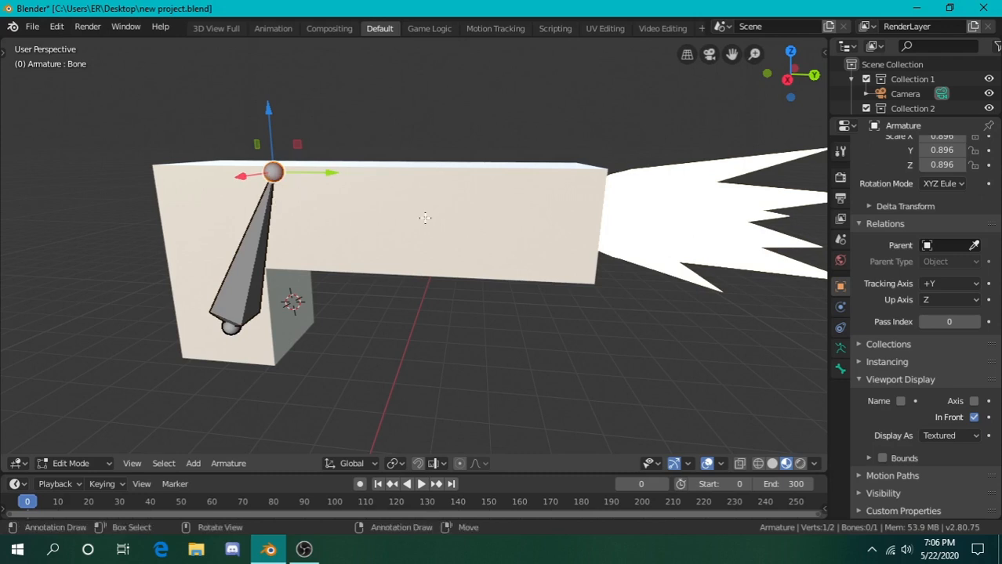
{"action": "key", "text": "alt+a"}
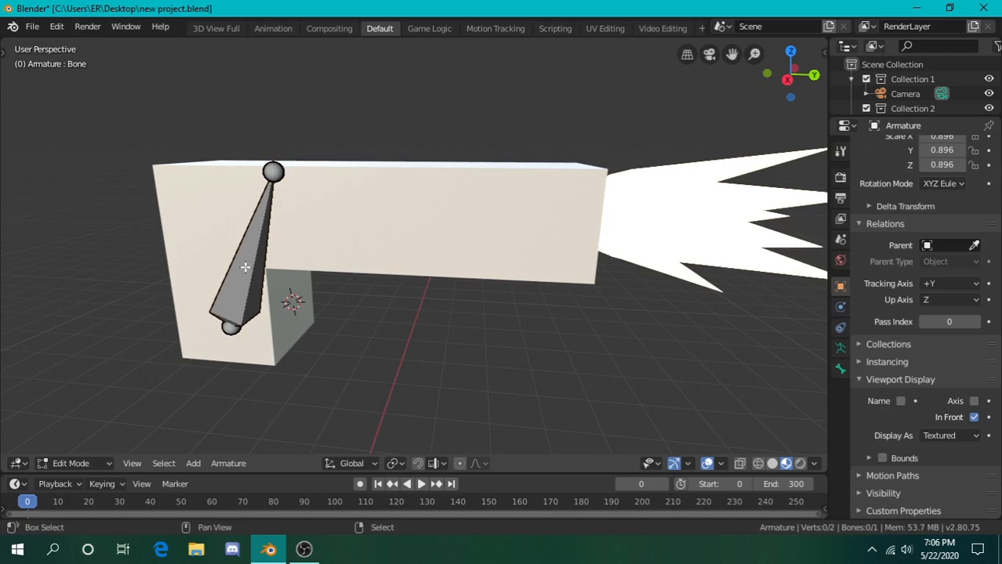
- Select the whole bone in the grip and toggle its selection off again
{"action": "left_click", "coordinate": [245, 267]}
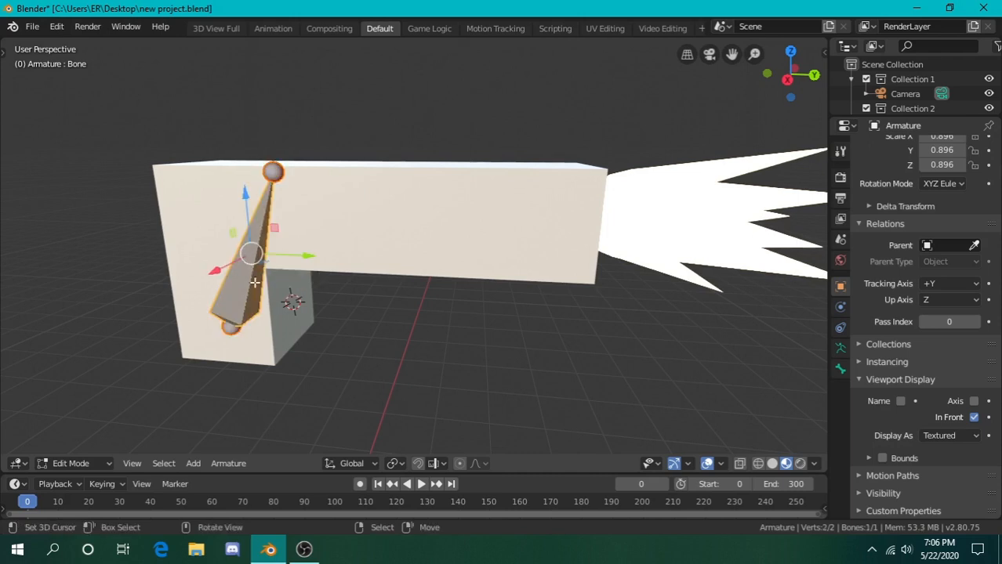
{"action": "left_click", "coordinate": [247, 265], "text": "shift"}
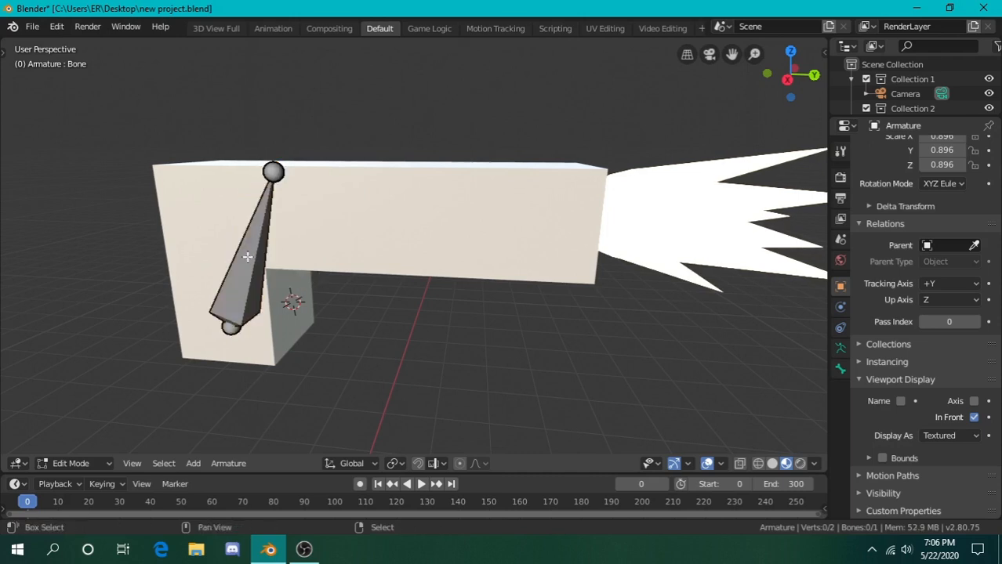
{"action": "left_click", "coordinate": [247, 256]}
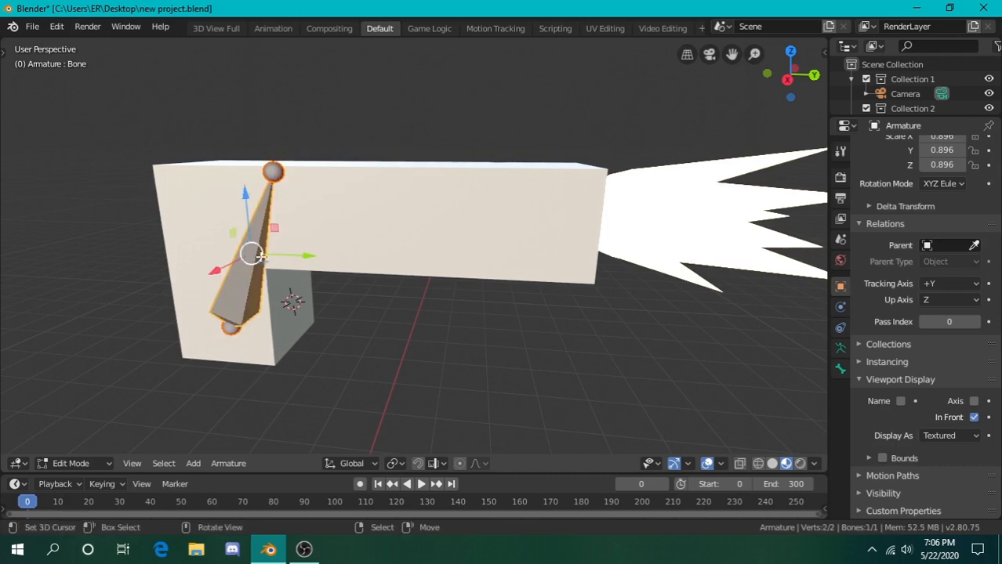
{"action": "left_click", "coordinate": [259, 236], "text": "shift"}
- Try extruding a second bone forward along the barrel from the upper joint, and undo it
{"action": "left_click", "coordinate": [273, 171]}
{"action": "key", "text": "e"}
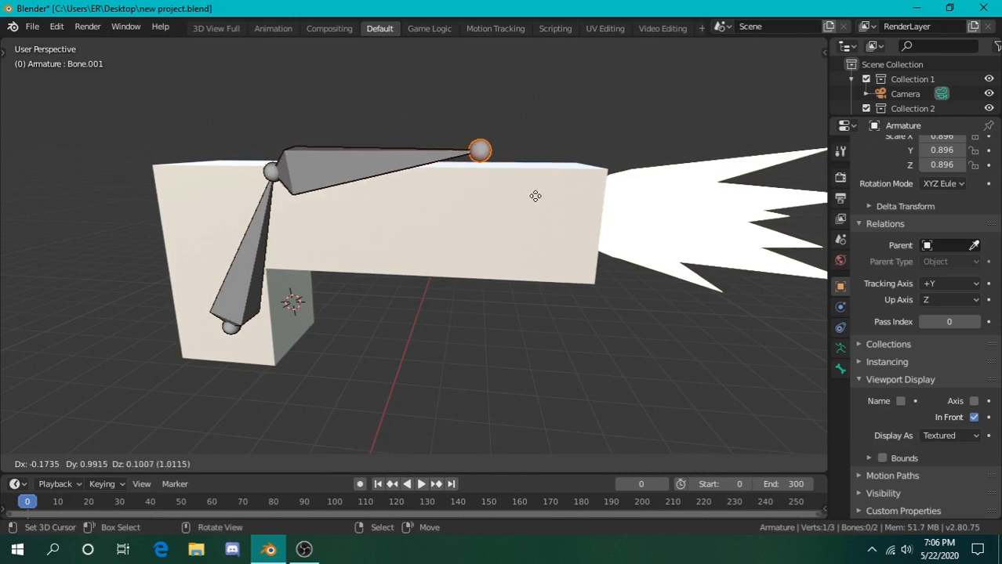
{"action": "left_click", "coordinate": [526, 196]}
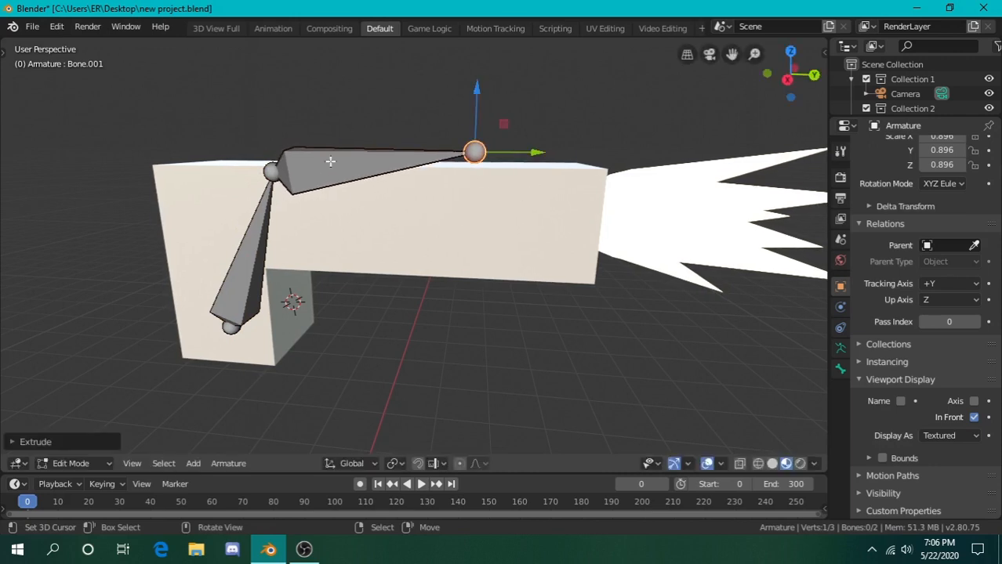
{"action": "key", "text": "ctrl+z"}
{"action": "key", "text": "ctrl+z"}
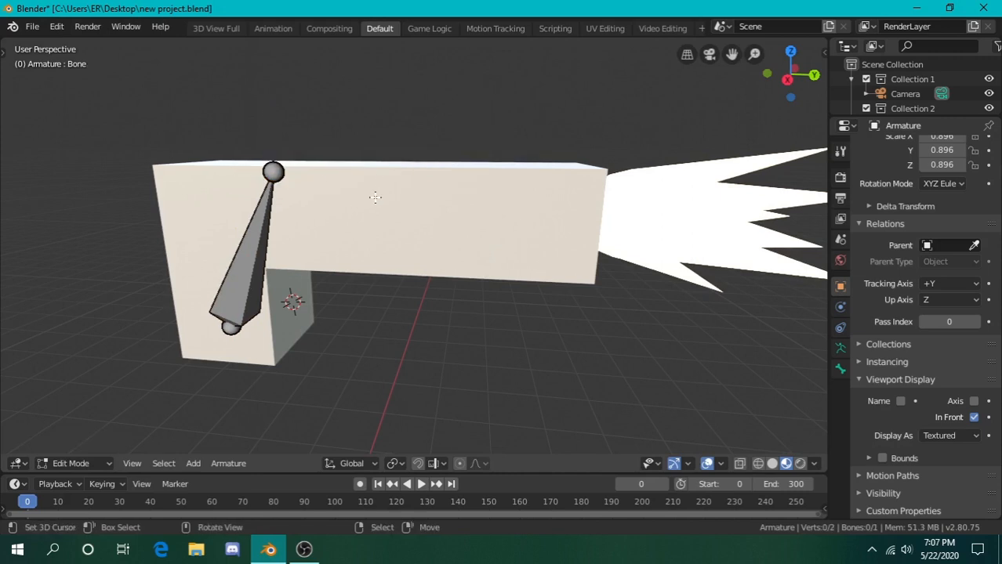
- Select the bone, start another extrusion from its upper joint, cancel the placement and undo the leftover bone
{"action": "key", "text": "shift"}
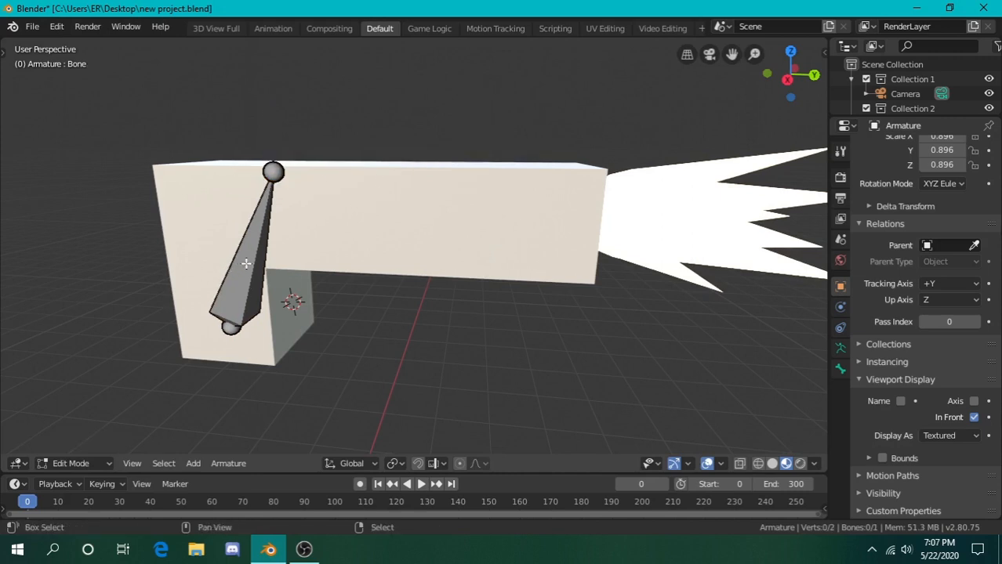
{"action": "left_click", "coordinate": [245, 263], "text": "shift"}
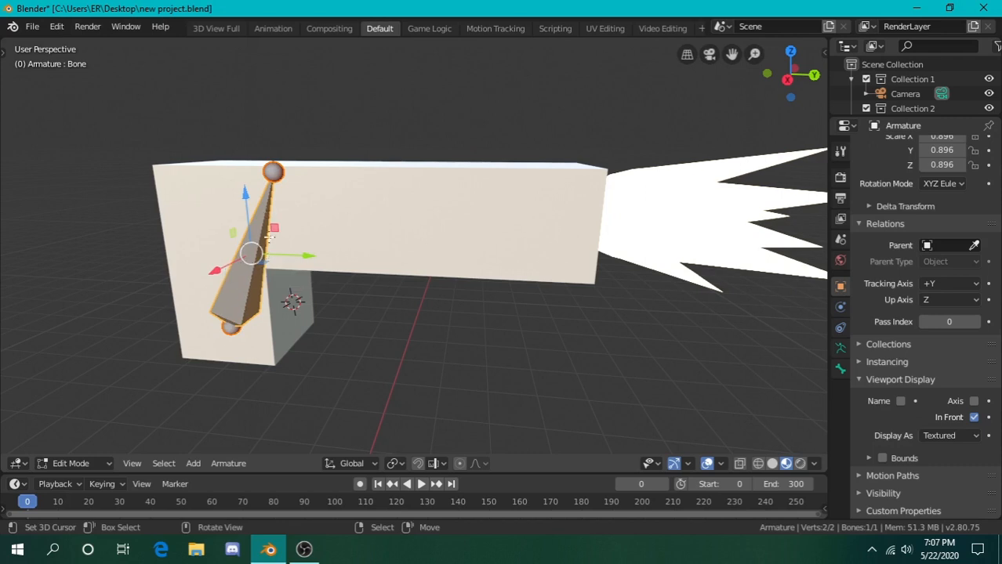
{"action": "left_click", "coordinate": [273, 171]}
{"action": "key", "text": "e"}
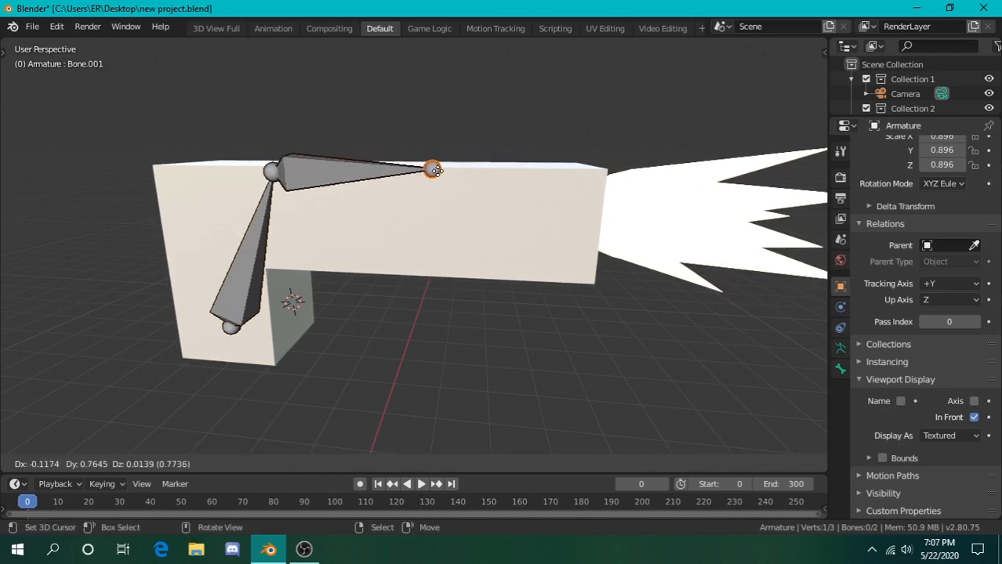
{"action": "key", "text": "Escape"}
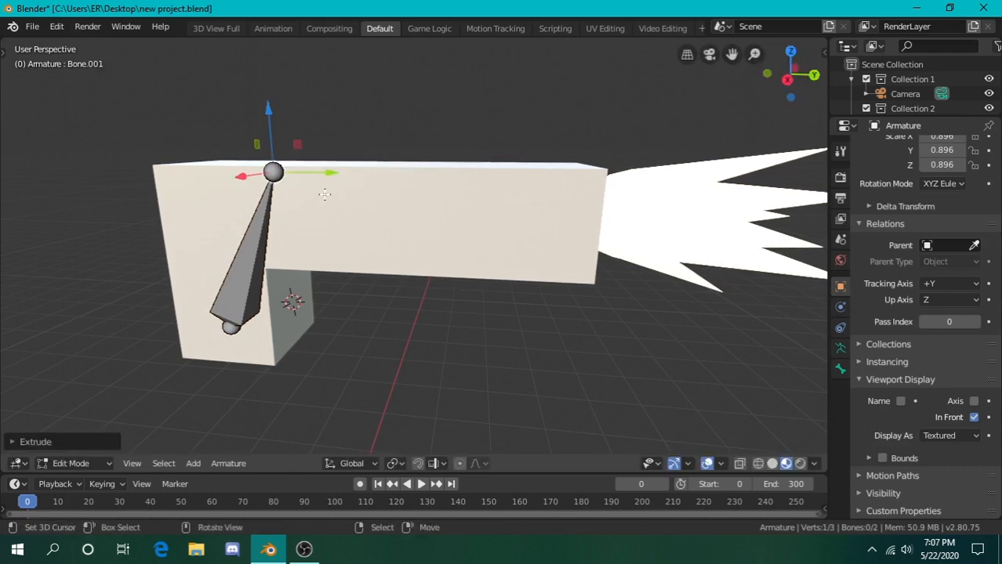
{"action": "key", "text": "d"}
{"action": "key", "text": "a"}
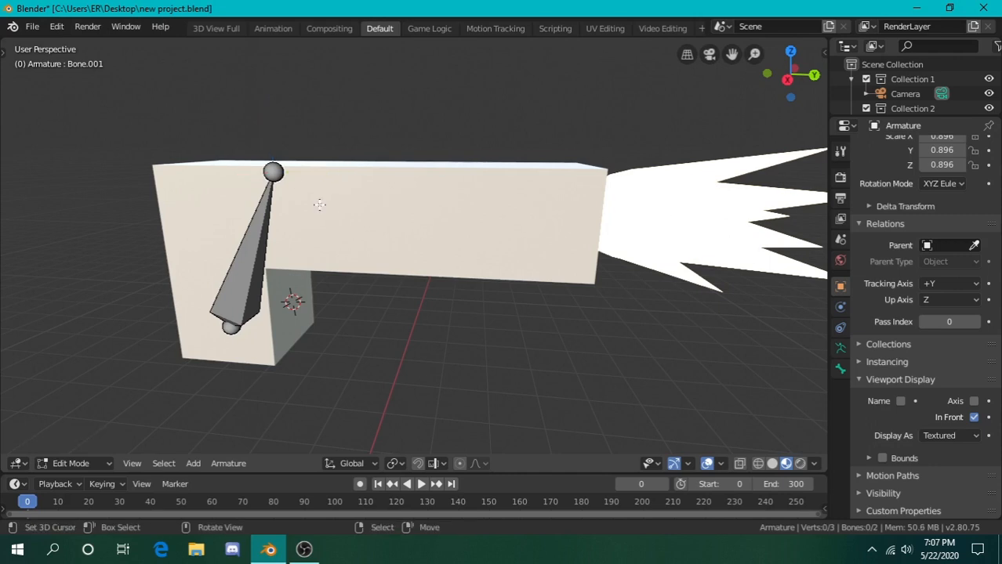
{"action": "key", "text": "ctrl+z"}
{"action": "key", "text": "ctrl+z"}
{"action": "key", "text": "ctrl+z"}
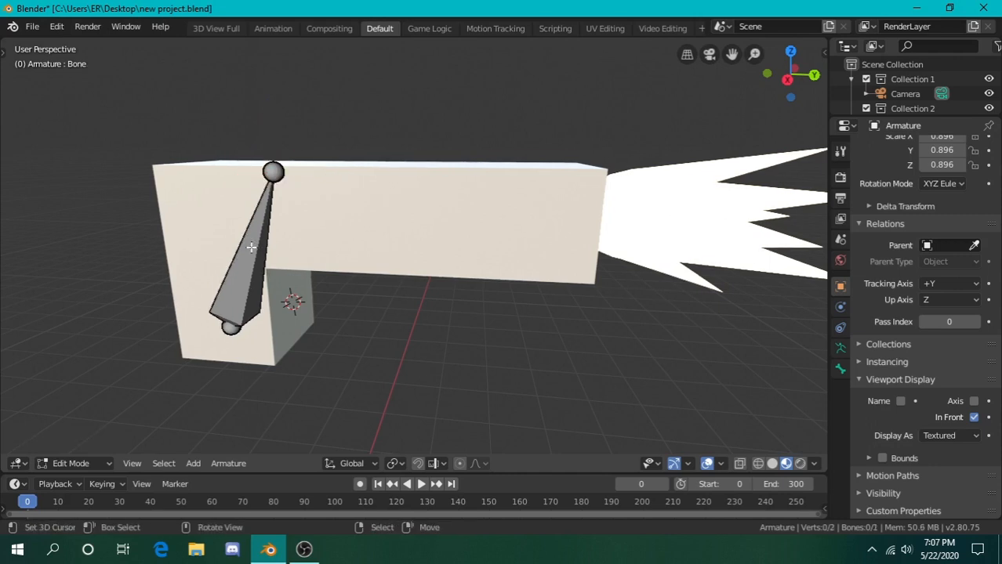
- Try extruding the upper joint once more, cancel the movement and undo the extrusion
{"action": "right_click", "coordinate": [279, 175]}
{"action": "key", "text": "e"}
{"action": "right_click", "coordinate": [446, 183]}
{"action": "key", "text": "ctrl+z"}
- Select the bone through its upper and lower joints, reselect only the upper joint and clear the selection
{"action": "key", "text": "a"}
{"action": "right_click", "coordinate": [274, 174]}
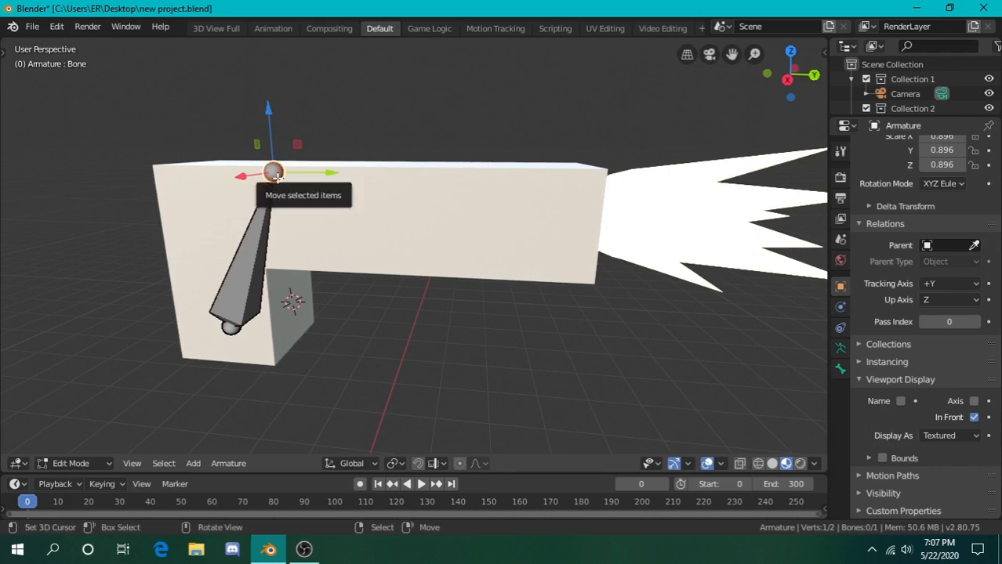
{"action": "right_click", "coordinate": [235, 321], "text": "shift"}
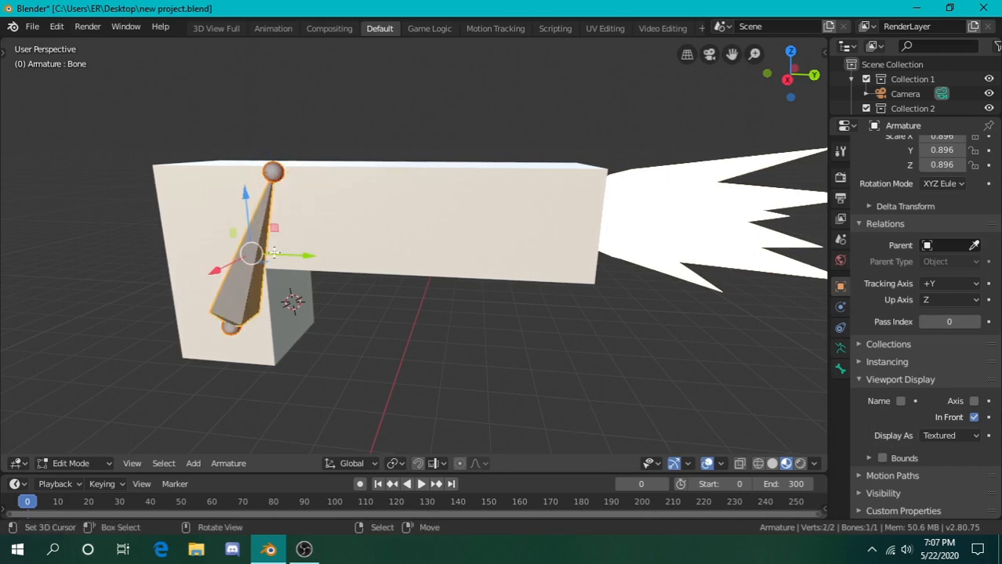
{"action": "right_click", "coordinate": [276, 177]}
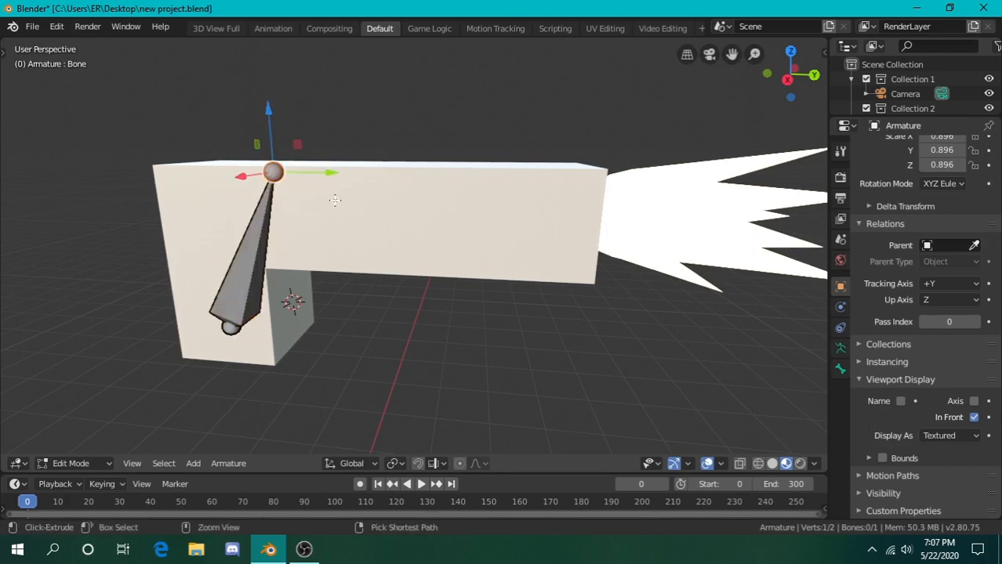
{"action": "key", "text": "alt+a"}
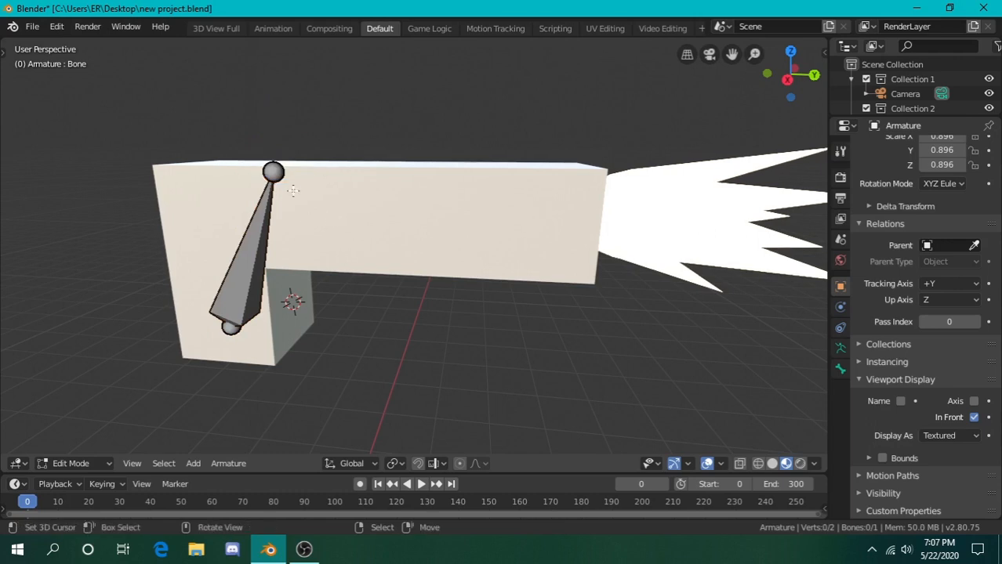
- Select both joints, duplicate the bone in place and undo the duplication along with the selection
{"action": "right_click", "coordinate": [281, 182], "text": "shift"}
{"action": "right_click", "coordinate": [229, 328], "text": "shift"}
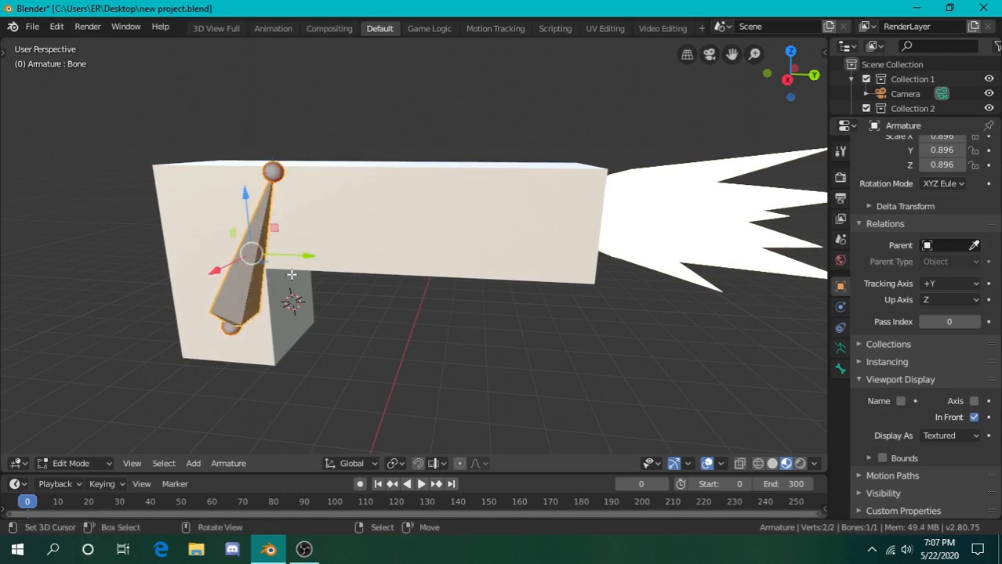
{"action": "key", "text": "shift+d"}
{"action": "right_click", "coordinate": [459, 226]}
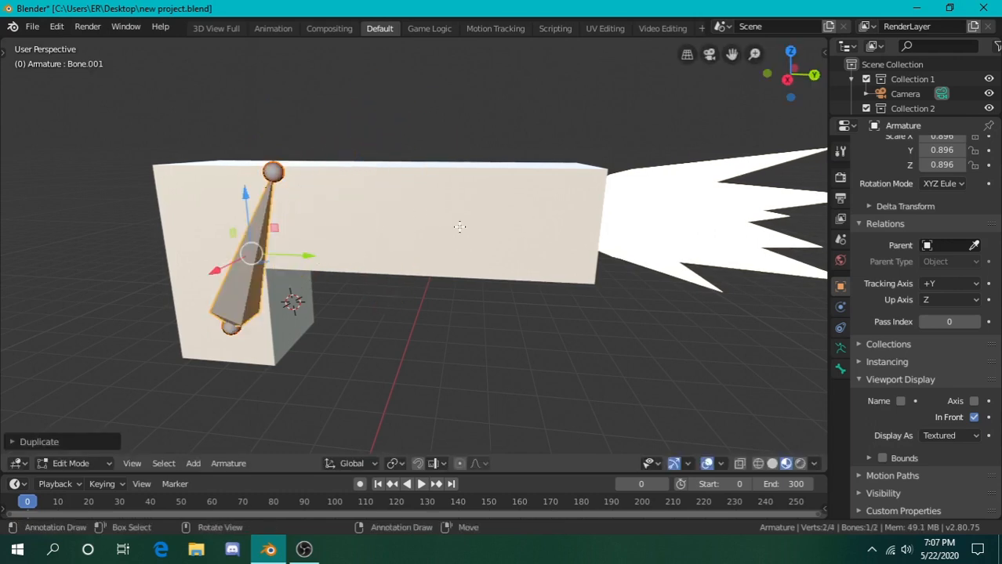
{"action": "key", "text": "ctrl+z"}
{"action": "key", "text": "ctrl+z"}
{"action": "key", "text": "ctrl+z"}
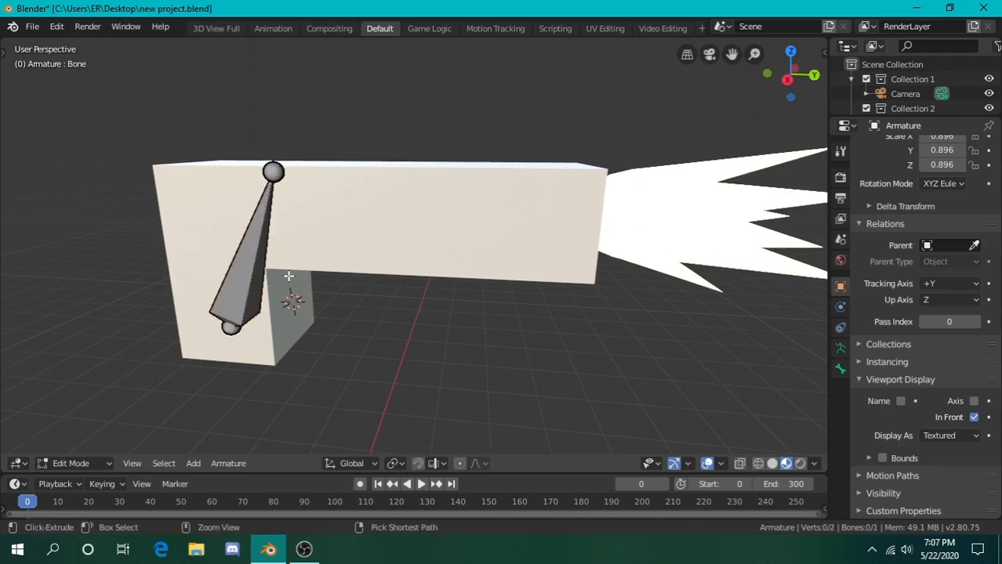
- Duplicate the grip bone and move the copy up and forward onto the barrel
{"action": "left_click", "coordinate": [246, 262]}
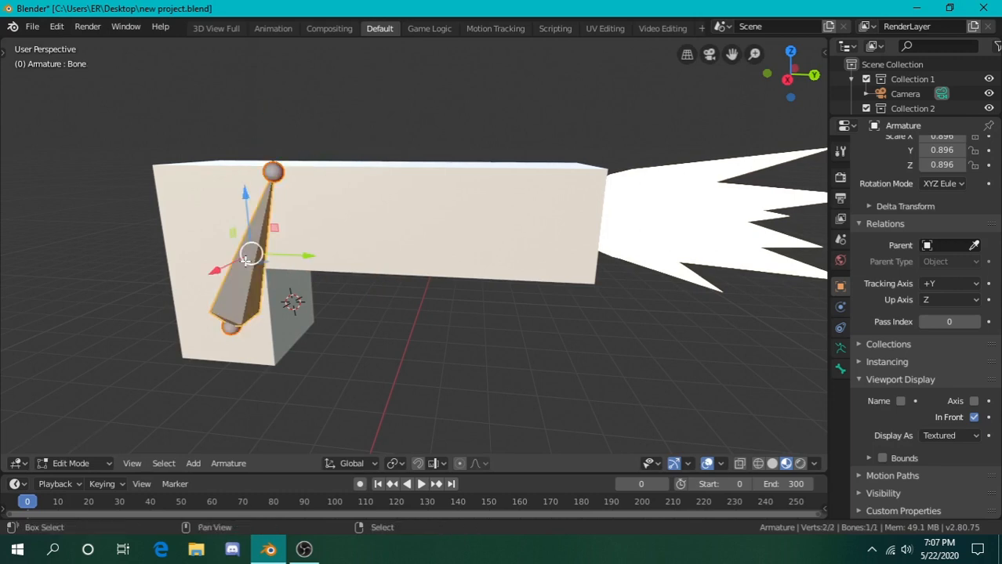
{"action": "key", "text": "shift+d"}
{"action": "right_click", "coordinate": [270, 256]}
{"action": "key", "text": "g"}
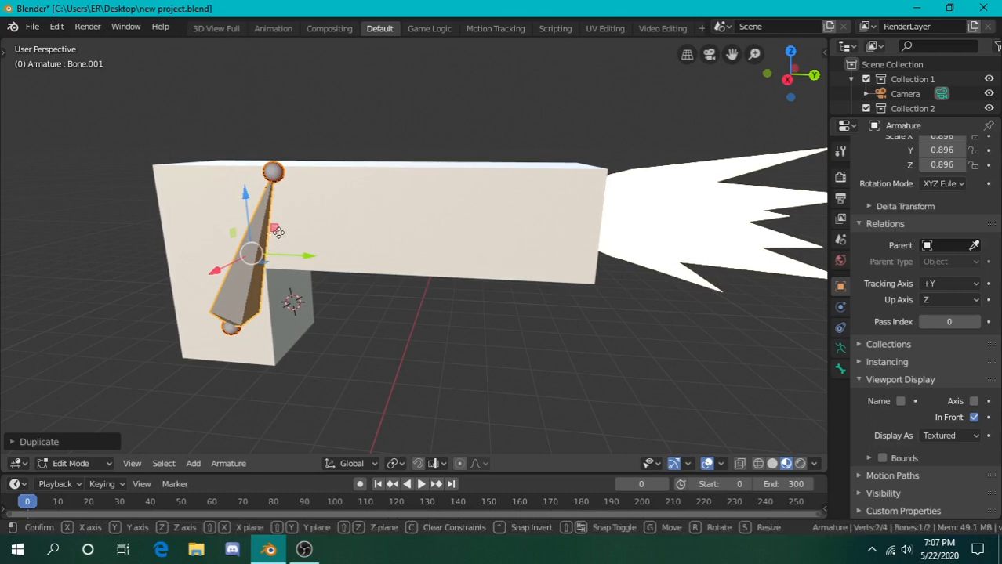
{"action": "left_click", "coordinate": [481, 147]}
{"action": "key", "text": "shift+grave"}
{"action": "left_click", "coordinate": [414, 245]}
- Rotate the duplicated bone -65 degrees about the global X axis with snapping on, so it lies along the barrel, and turn snapping off
{"action": "left_click", "coordinate": [419, 463]}
{"action": "key", "text": "r"}
{"action": "key", "text": "x"}
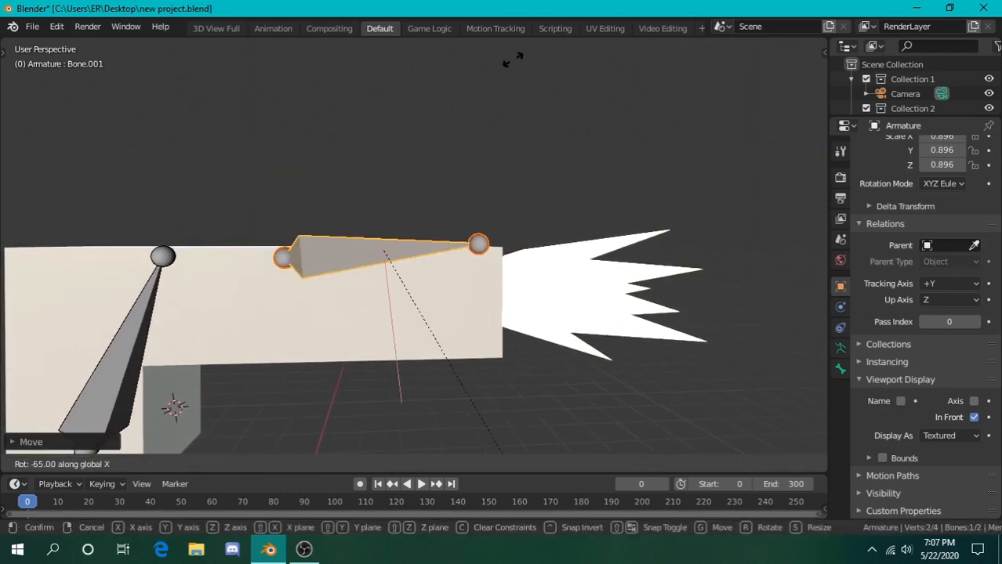
{"action": "left_click", "coordinate": [511, 69]}
{"action": "key", "text": "shift+grave"}
{"action": "left_click", "coordinate": [420, 267]}
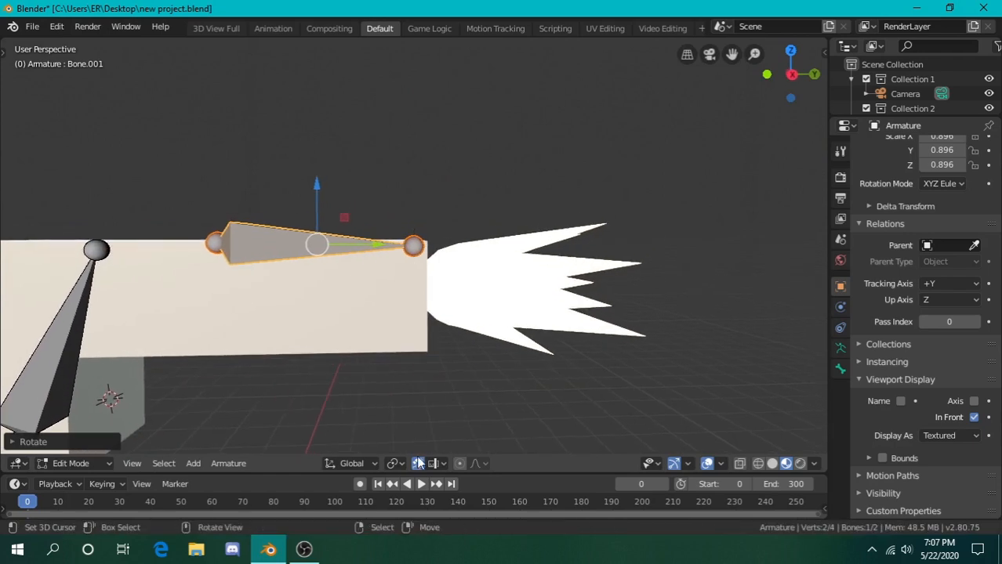
- Move the duplicated bone just above the front half of the barrel, keeping its X position locked
{"action": "key", "text": "g"}
{"action": "key", "text": "shift+x"}
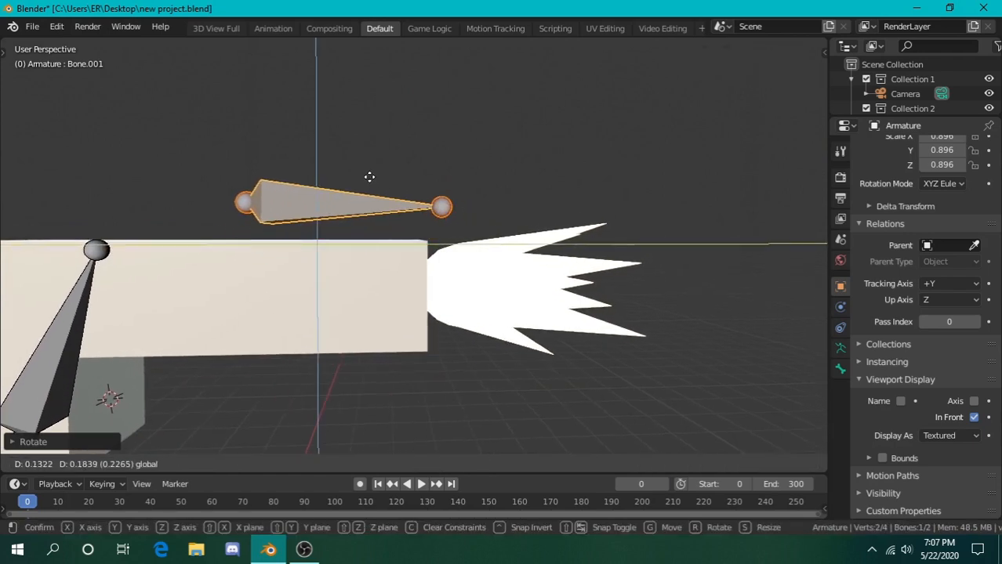
{"action": "left_click", "coordinate": [371, 179]}
{"action": "key", "text": "shift+grave"}
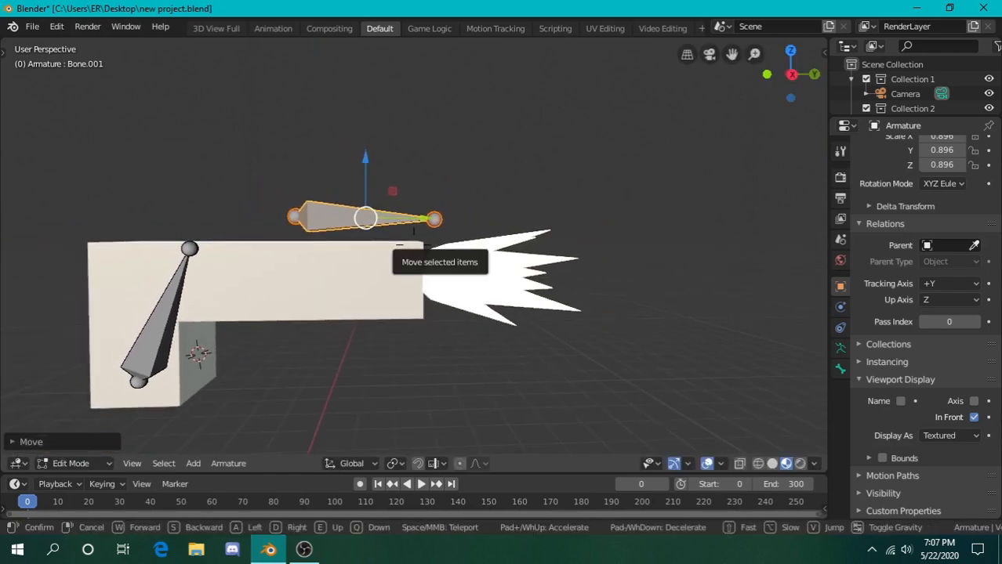
{"action": "left_click", "coordinate": [413, 246]}
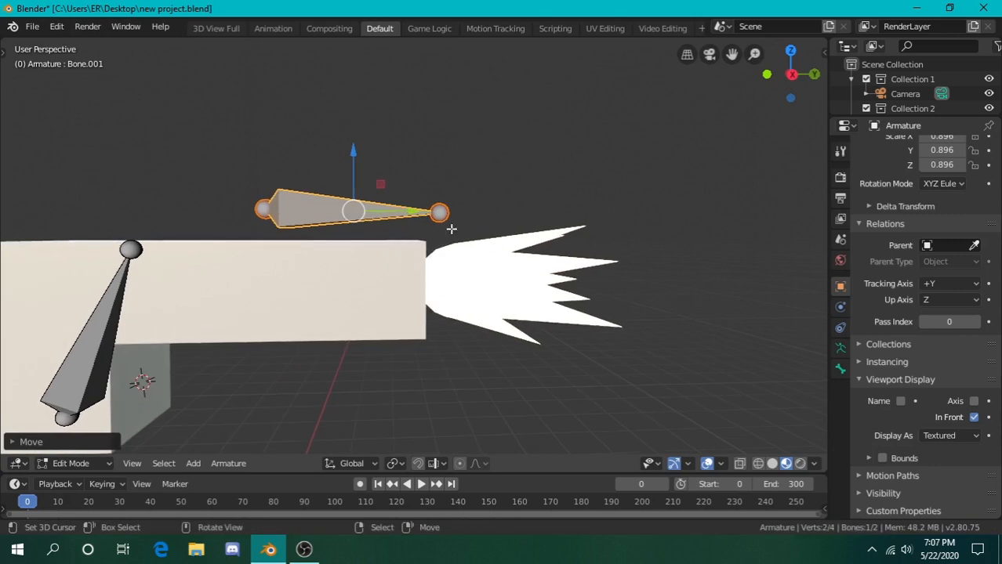
{"action": "key", "text": "shift+grave"}
{"action": "key", "text": "a"}
{"action": "left_click", "coordinate": [413, 245]}
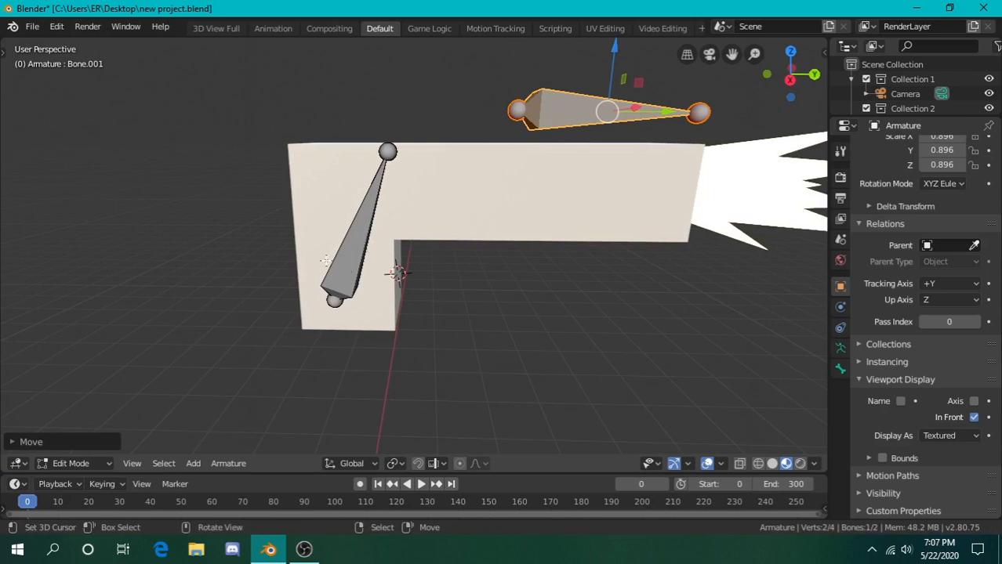
{"action": "key", "text": "shift+grave"}
{"action": "key", "text": "s"}
{"action": "left_click", "coordinate": [413, 245]}
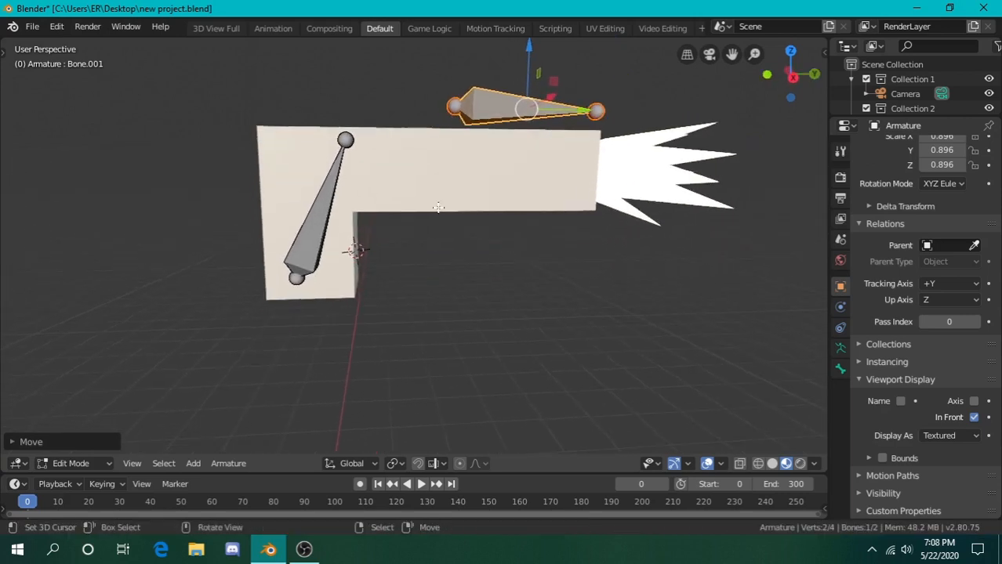
- Switch to object mode, select the gun body and reselect the armature
{"action": "key", "text": "Tab"}
{"action": "left_click", "coordinate": [423, 172]}
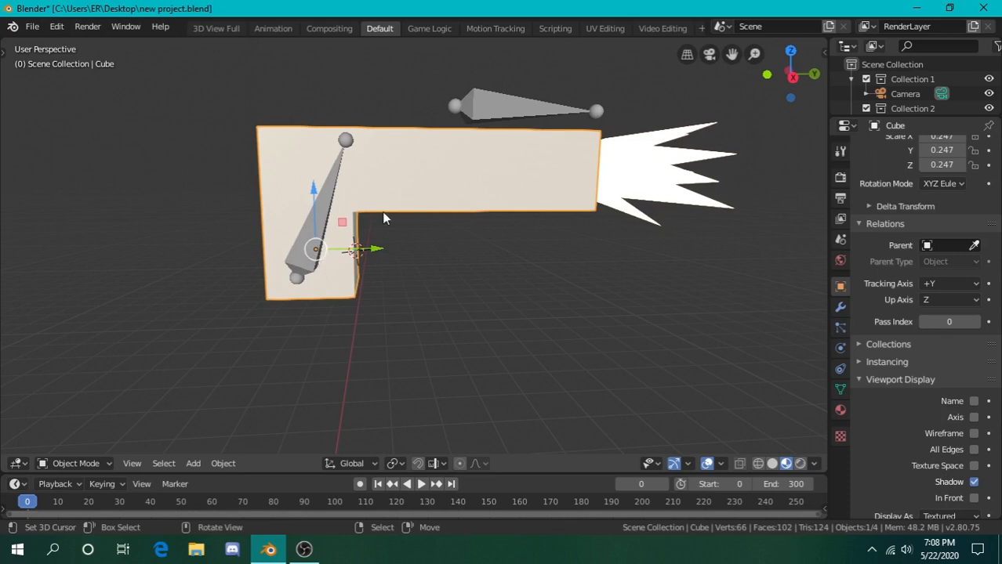
{"action": "left_click", "coordinate": [436, 172]}
{"action": "left_click", "coordinate": [533, 170]}
{"action": "left_click", "coordinate": [276, 166]}
{"action": "left_click", "coordinate": [63, 31]}
{"action": "left_click", "coordinate": [334, 200]}
- Examine the gun and its two bones from the side at different distances
{"action": "key", "text": "shift+grave"}
{"action": "key", "text": "w"}
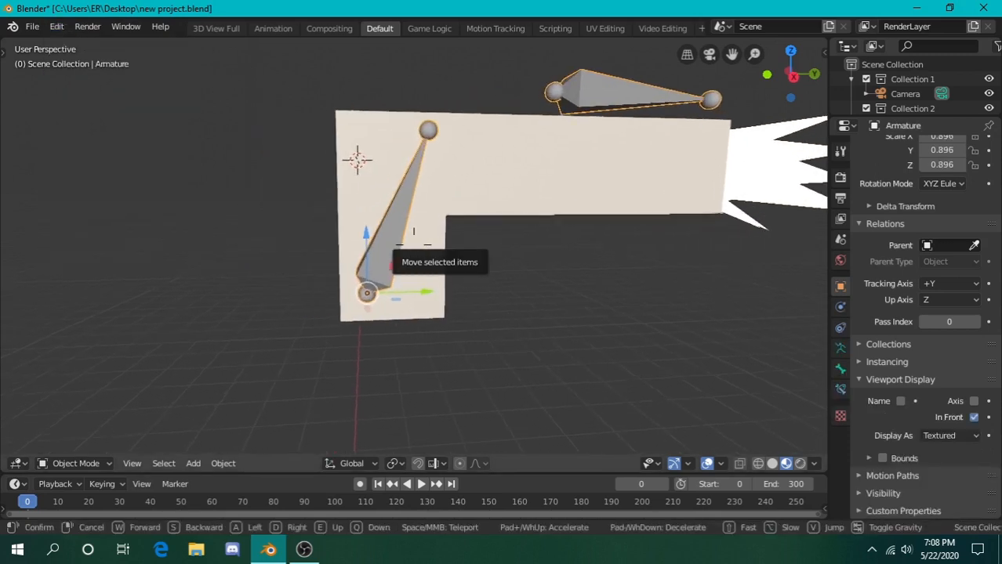
{"action": "left_click", "coordinate": [387, 244]}
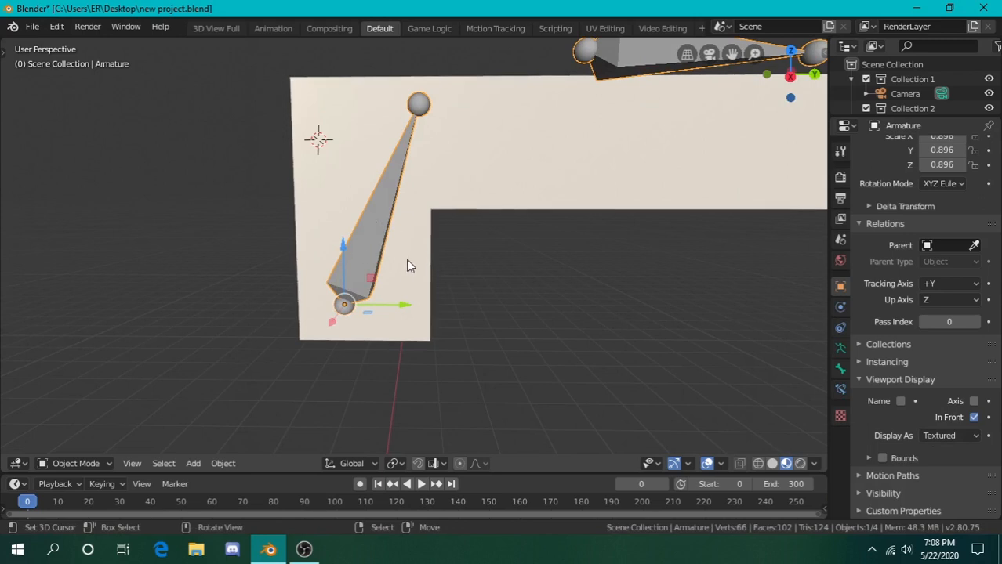
{"action": "key", "text": "shift+grave"}
{"action": "key", "text": "s"}
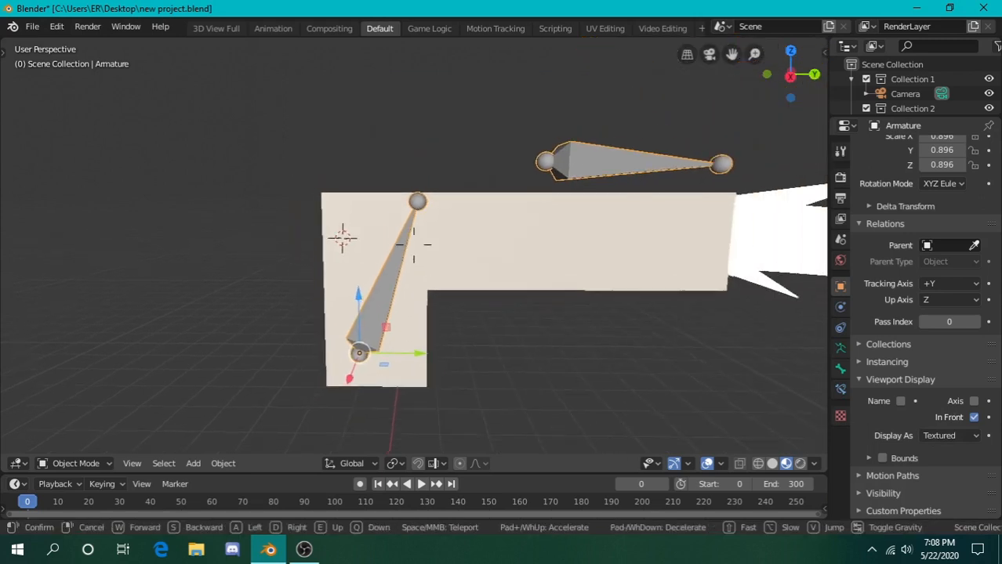
{"action": "key", "text": "w"}
{"action": "key", "text": "s"}
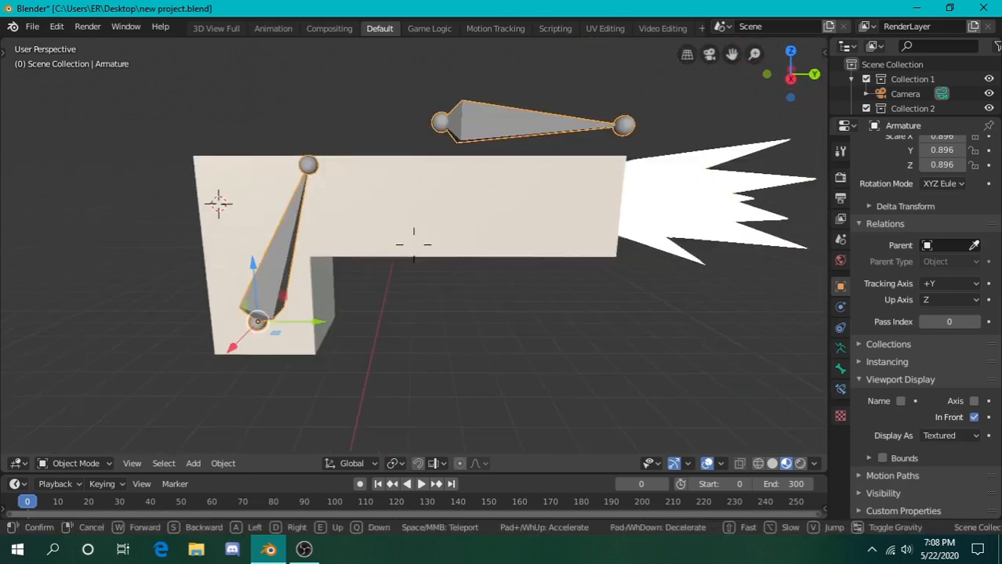
{"action": "key", "text": "e"}
{"action": "left_click", "coordinate": [414, 244]}
- Enter edit mode with no bones selected, examine the rig from the muzzle end and return to object mode
{"action": "key", "text": "Tab"}
{"action": "key", "text": "alt+a"}
{"action": "key", "text": "shift+grave"}
{"action": "key", "text": "d"}
{"action": "key", "text": "s"}
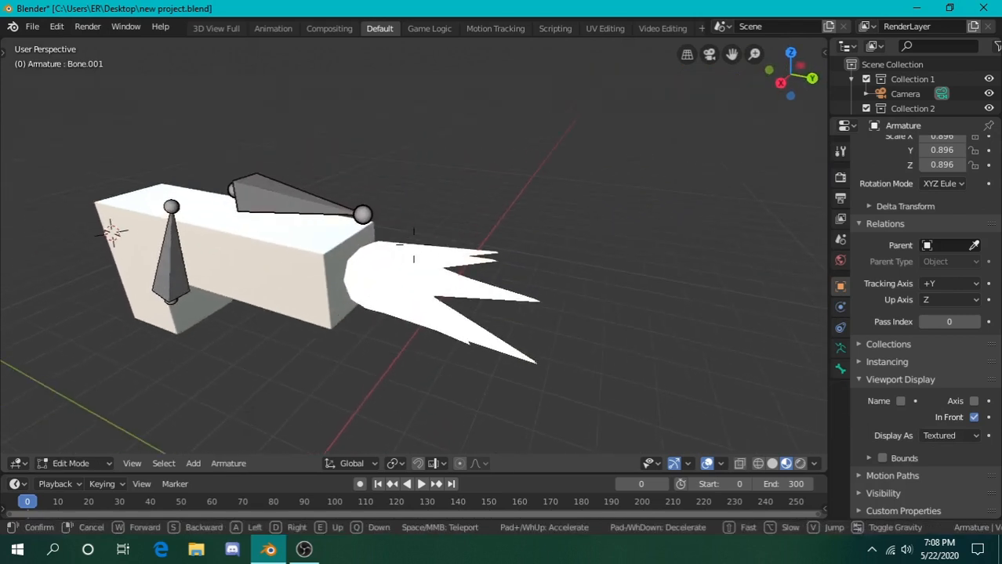
{"action": "key", "text": "w"}
{"action": "key", "text": "d"}
{"action": "key", "text": "a"}
{"action": "key", "text": "d"}
{"action": "key", "text": "a"}
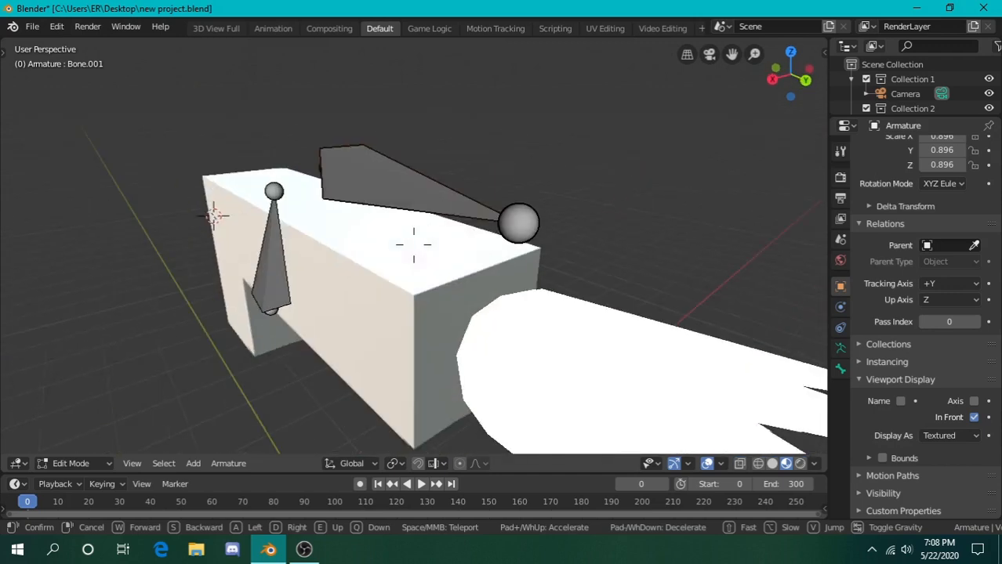
{"action": "key", "text": "Escape"}
{"action": "key", "text": "Tab"}
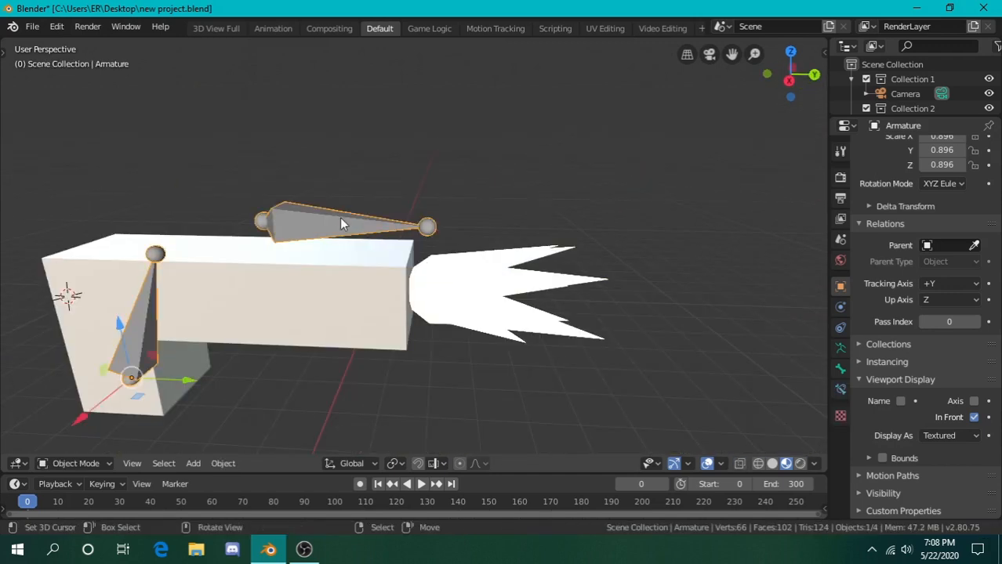
- Switch the armature to pose mode and back to object mode
{"action": "left_click", "coordinate": [68, 462]}
{"action": "left_click", "coordinate": [82, 463]}
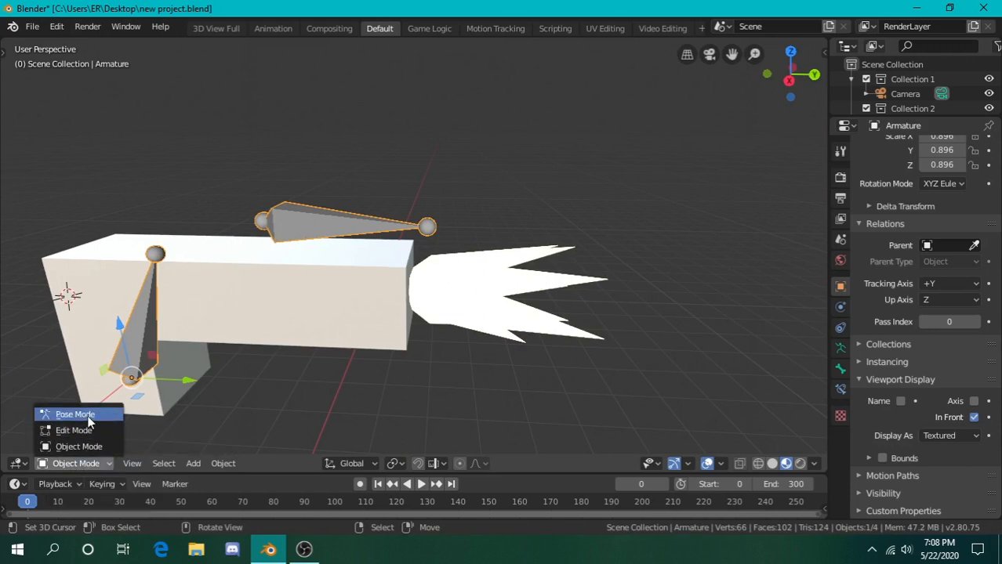
{"action": "left_click", "coordinate": [76, 415]}
{"action": "middle_click_drag", "start_coordinate": [314, 235], "coordinate": [424, 225], "text": "shift"}
{"action": "left_click", "coordinate": [424, 226]}
{"action": "left_click", "coordinate": [72, 463]}
{"action": "left_click", "coordinate": [82, 446]}
- Test moving the whole armature in object mode, cancelling the movement each time
{"action": "key", "text": "shift+grave"}
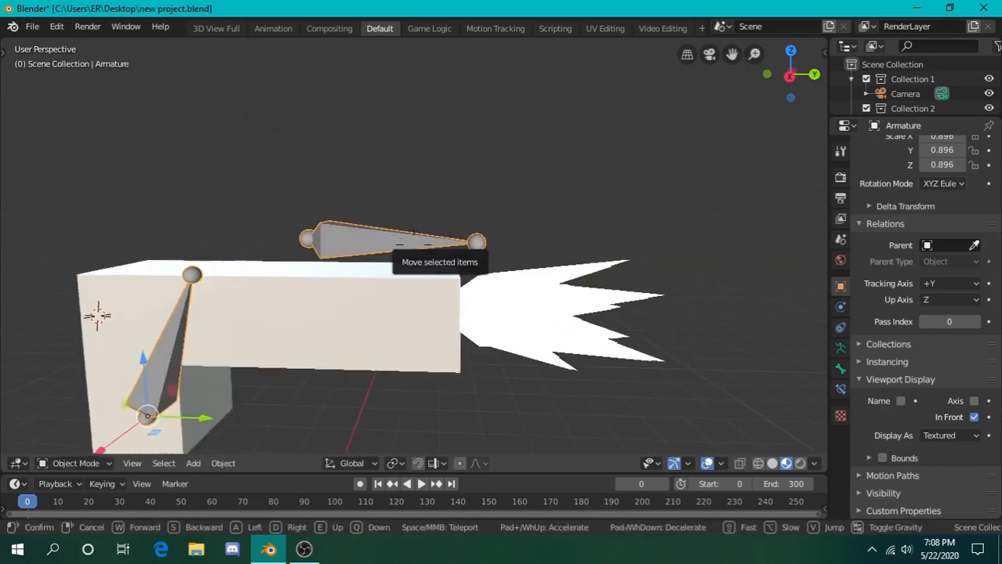
{"action": "left_click", "coordinate": [413, 244]}
{"action": "key", "text": "shift+grave"}
{"action": "key", "text": "s"}
{"action": "left_click", "coordinate": [414, 244]}
{"action": "key", "text": "shift+grave"}
{"action": "key", "text": "s"}
{"action": "left_click", "coordinate": [414, 245]}
{"action": "key", "text": "g"}
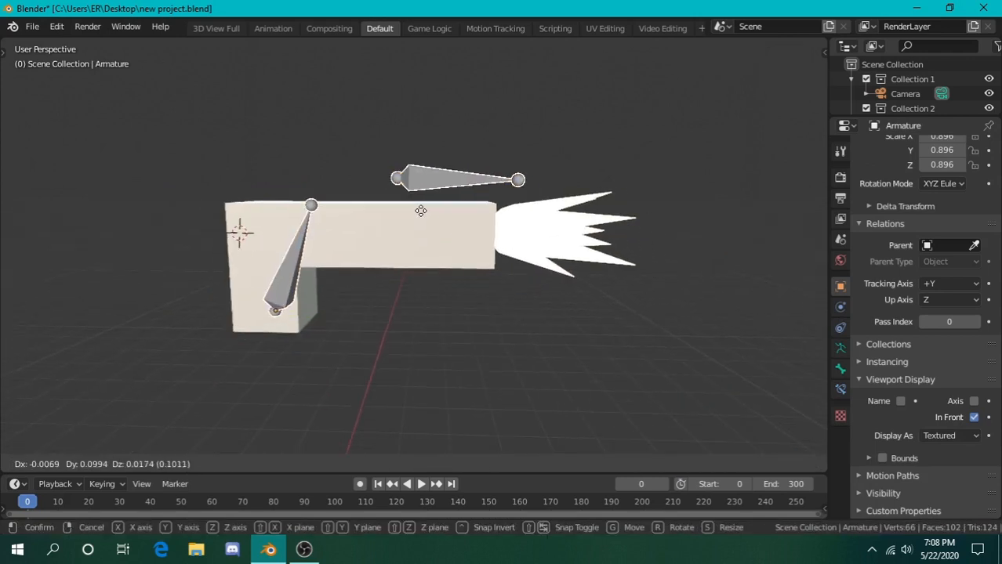
{"action": "key", "text": "Escape"}
{"action": "key", "text": "g"}
{"action": "key", "text": "Escape"}
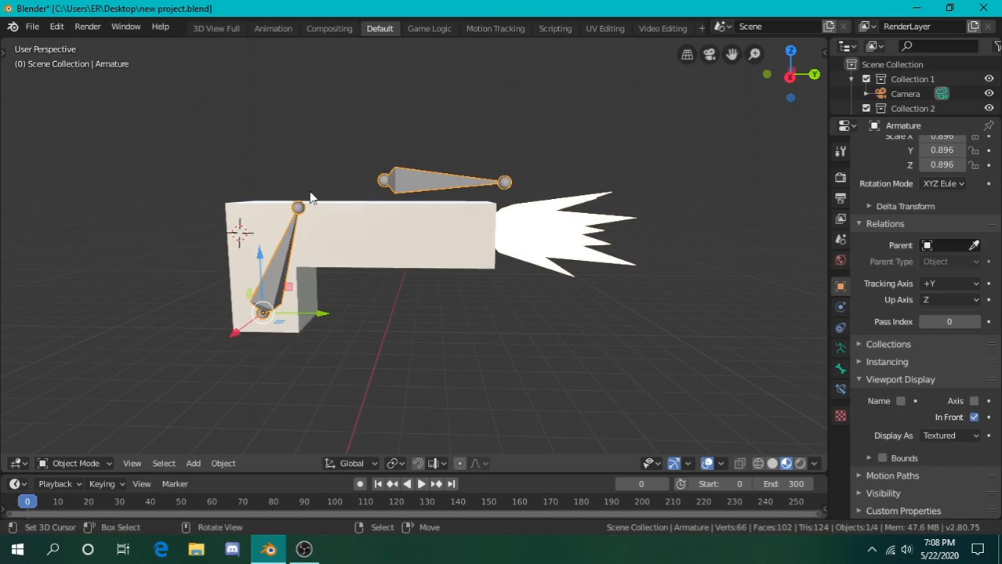
- Put the armature in pose mode, select the gun body and try moving it, cancelling the movement
{"action": "left_click", "coordinate": [95, 458]}
{"action": "left_click", "coordinate": [59, 413]}
{"action": "right_click", "coordinate": [421, 201]}
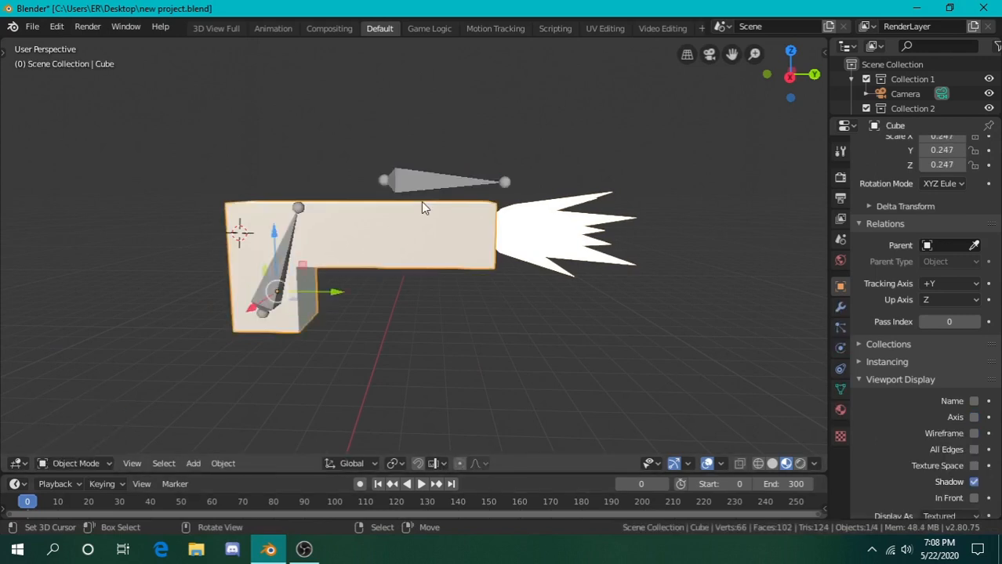
{"action": "key", "text": "g"}
{"action": "key", "text": "Escape"}
- Test moving the barrel bone and the grip bone individually in pose mode, cancelling each movement
{"action": "right_click", "coordinate": [441, 182]}
{"action": "key", "text": "g"}
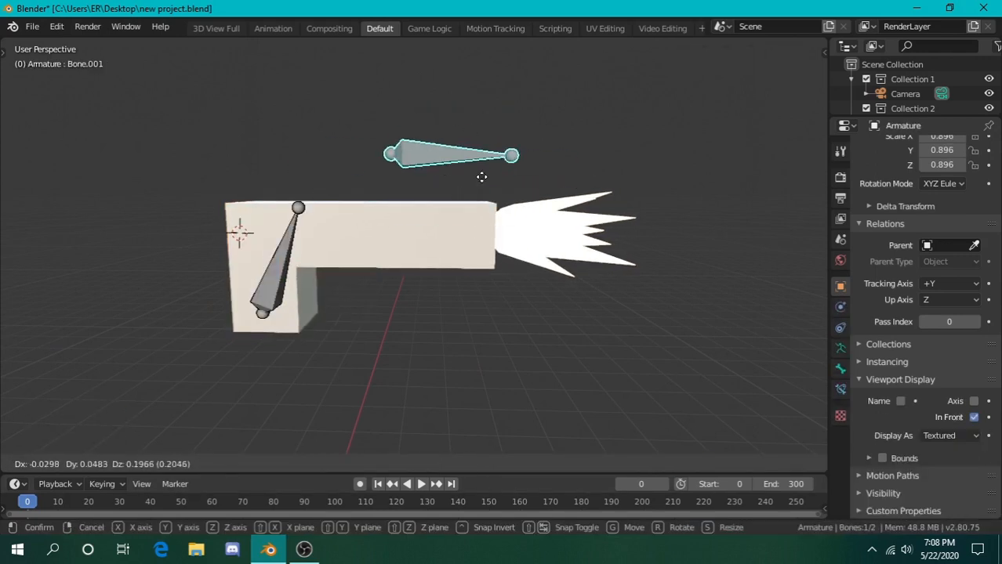
{"action": "key", "text": "Escape"}
{"action": "right_click", "coordinate": [284, 268]}
{"action": "key", "text": "g"}
{"action": "key", "text": "Escape"}
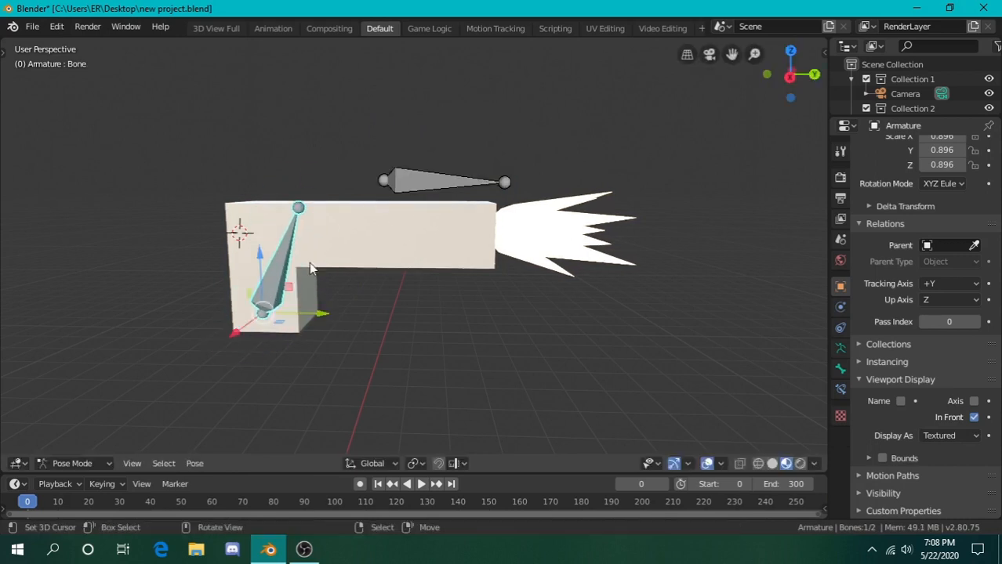
- Examine the gun, muzzle flash and both bones from several angles in pose mode
{"action": "middle_click_drag", "start_coordinate": [353, 306], "coordinate": [417, 250]}
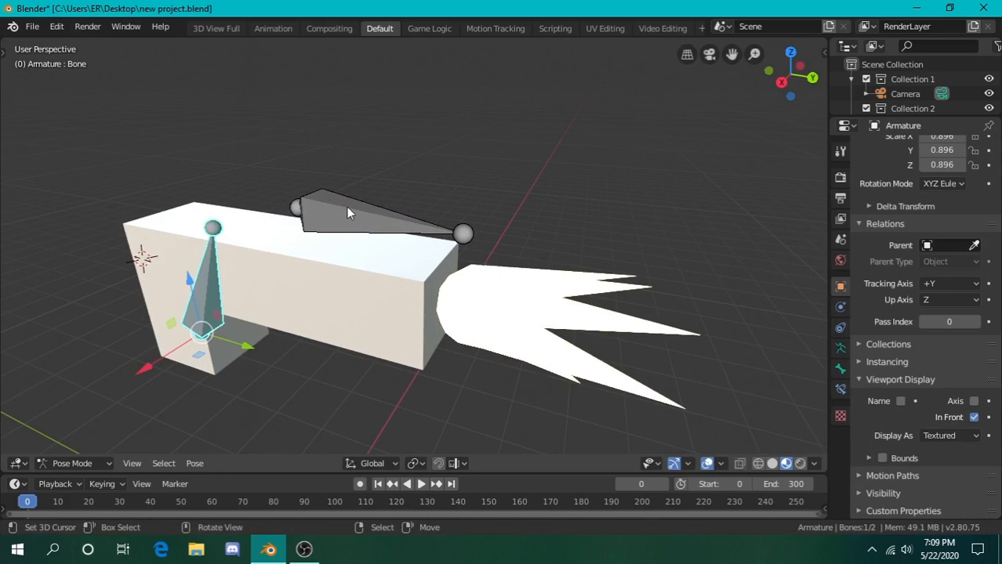
{"action": "key", "text": "shift+grave"}
{"action": "key", "text": "d"}
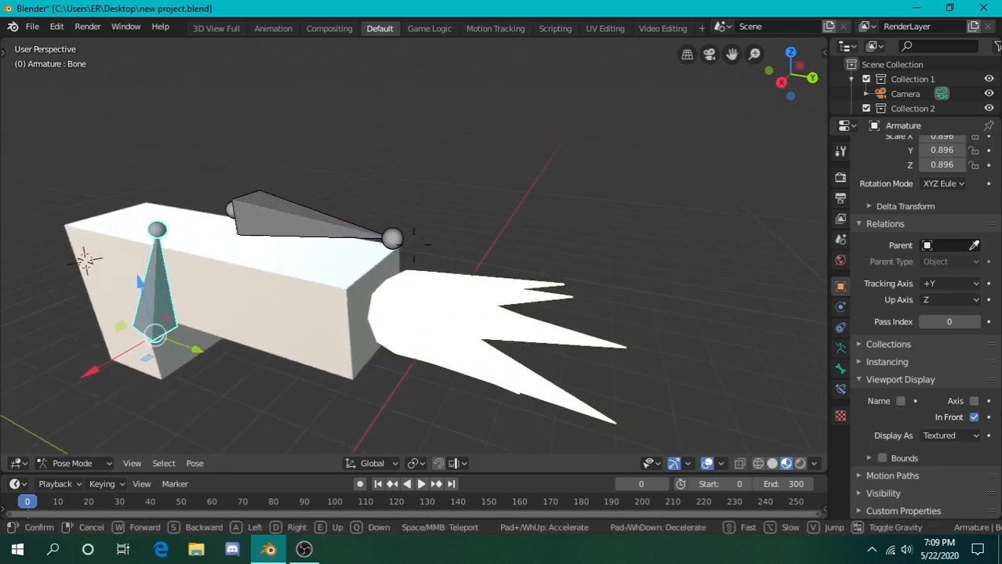
{"action": "key", "text": "a"}
{"action": "key", "text": "Return"}
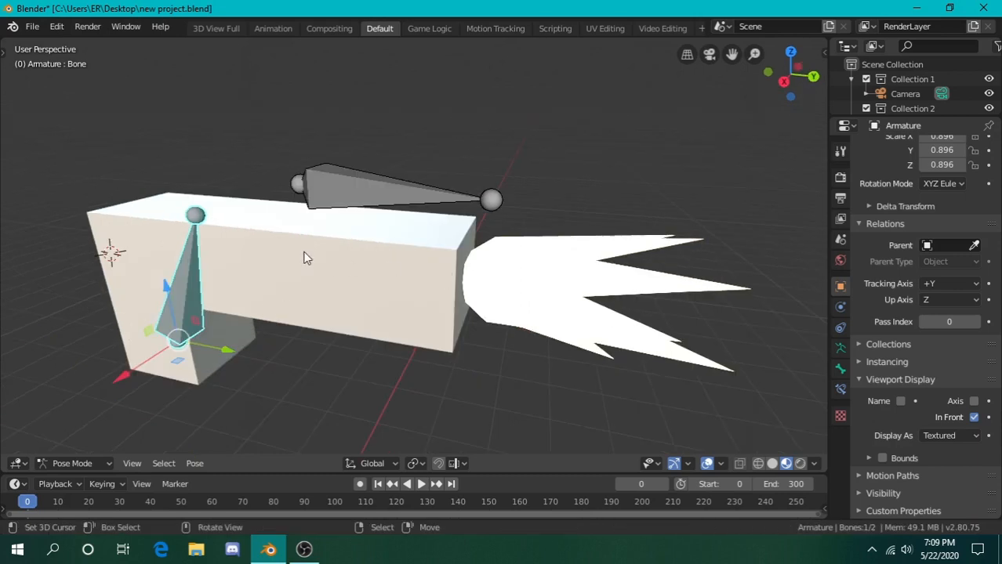
{"action": "key", "text": "shift+grave"}
{"action": "key", "text": "s"}
{"action": "key", "text": "Return"}
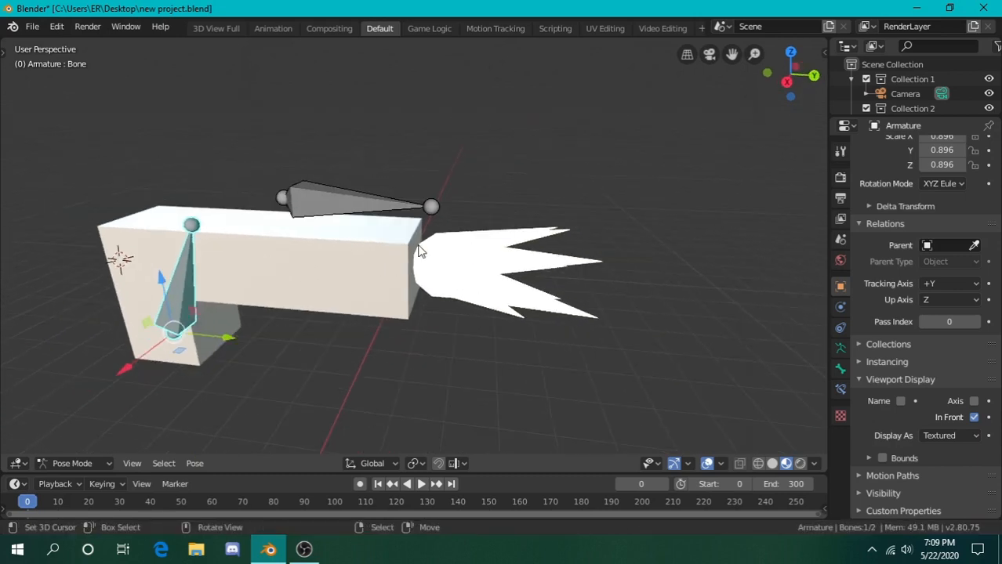
- Select the barrel bone and the grip bone alternately to compare them
{"action": "left_click", "coordinate": [314, 213]}
{"action": "left_click", "coordinate": [181, 307]}
{"action": "left_click", "coordinate": [345, 215]}
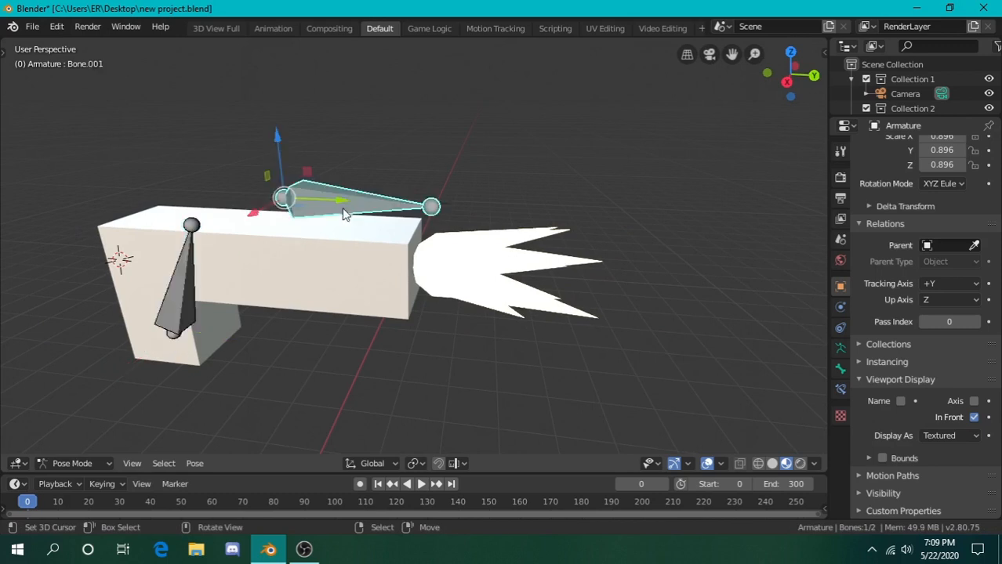
{"action": "left_click", "coordinate": [180, 317]}
{"action": "left_click", "coordinate": [355, 200]}
- Select the muzzle flash and add a driver to its X scale
{"action": "right_click", "coordinate": [475, 274]}
{"action": "key", "text": "shift+grave"}
{"action": "key", "text": "w"}
{"action": "left_click", "coordinate": [413, 244]}
{"action": "scroll", "coordinate": [946, 272], "scroll_direction": "up", "scroll_amount": 5}
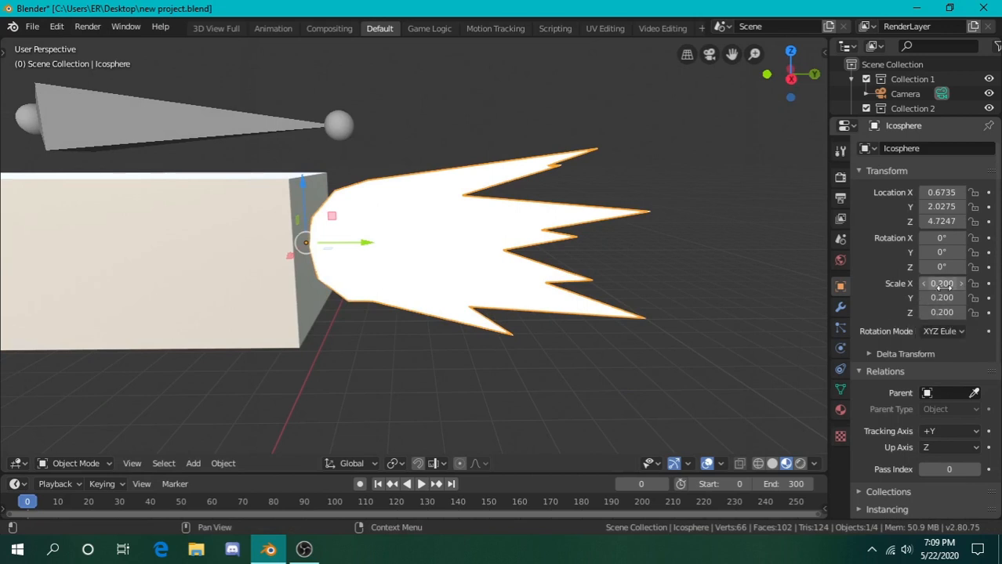
{"action": "right_click", "coordinate": [942, 284]}
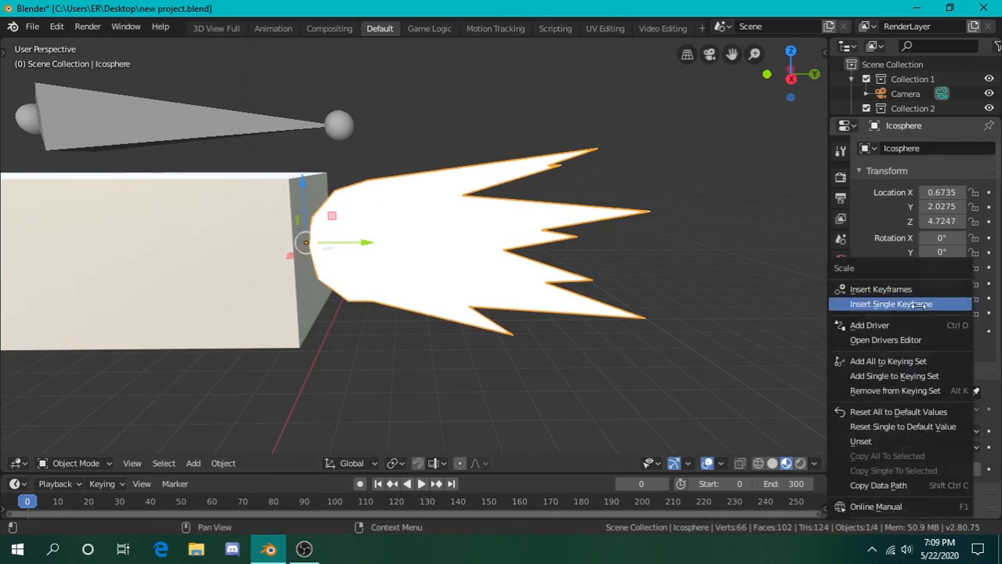
{"action": "left_click", "coordinate": [889, 328]}
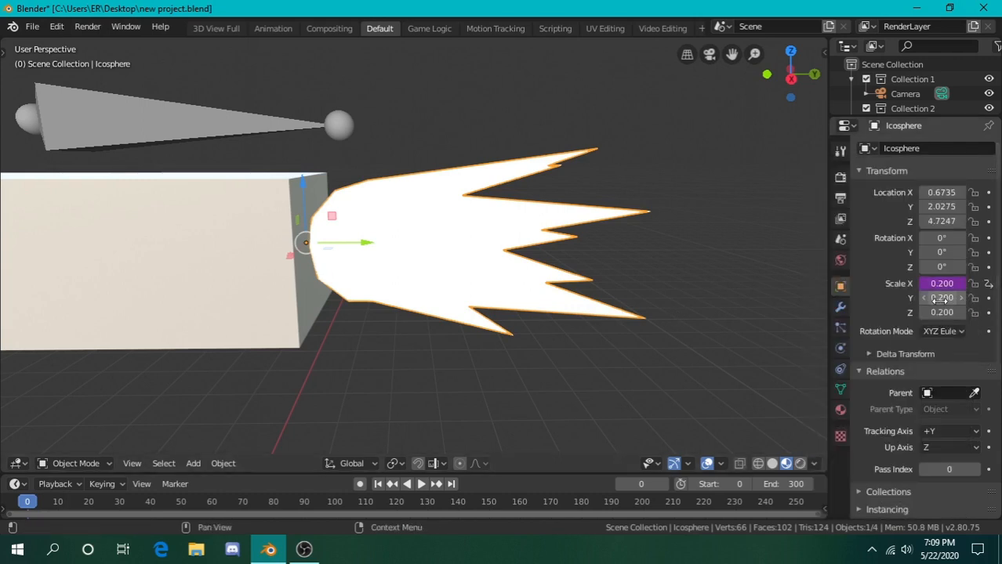
- Add drivers to the muzzle flash's Y and Z scale
{"action": "right_click", "coordinate": [942, 298]}
{"action": "left_click", "coordinate": [941, 298]}
{"action": "right_click", "coordinate": [941, 312]}
{"action": "left_click", "coordinate": [941, 314]}
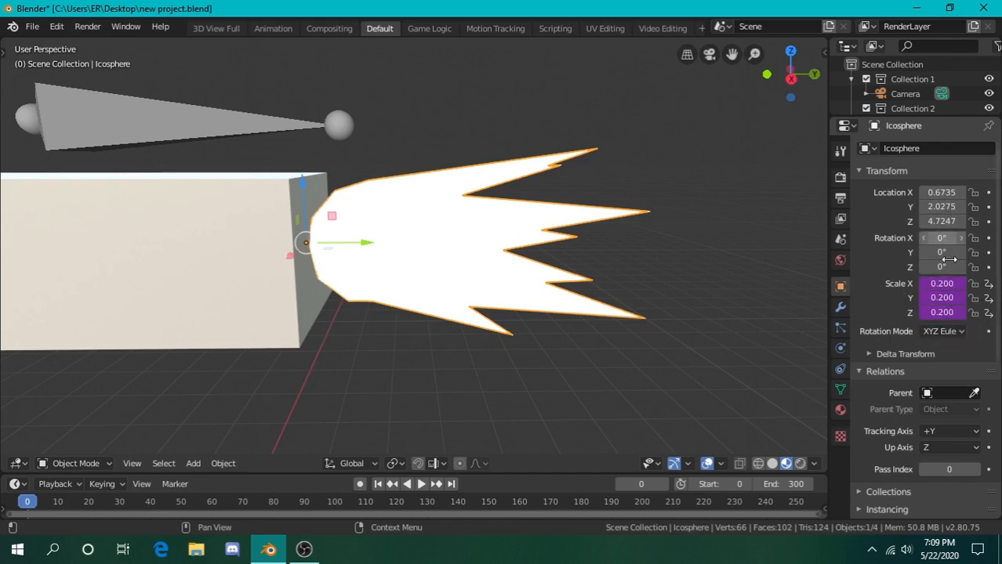
- Open the Drivers Editor for the muzzle flash's scale and move its window clear of the object properties
{"action": "right_click", "coordinate": [939, 289]}
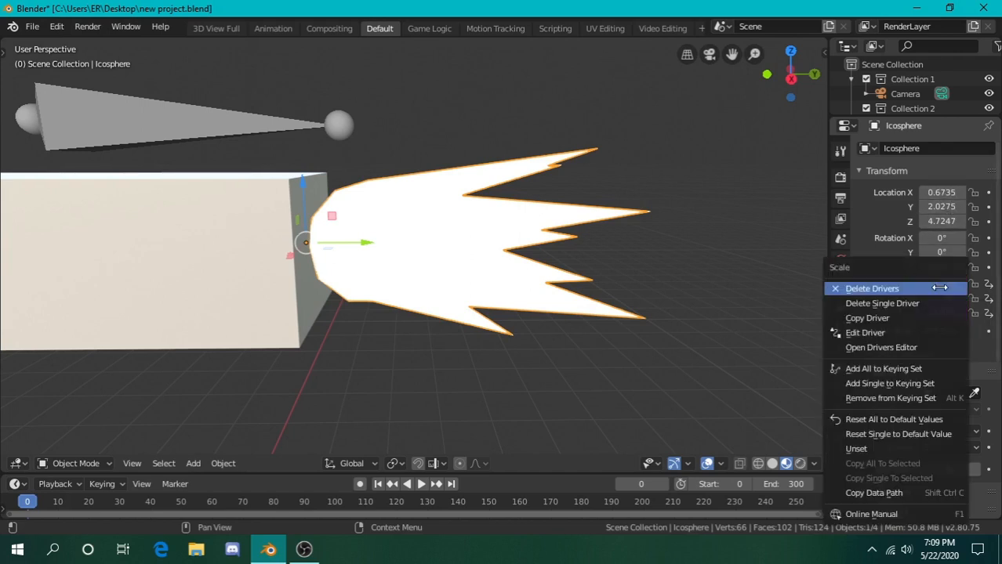
{"action": "left_click", "coordinate": [906, 348]}
{"action": "left_click_drag", "start_coordinate": [750, 88], "coordinate": [452, 41]}
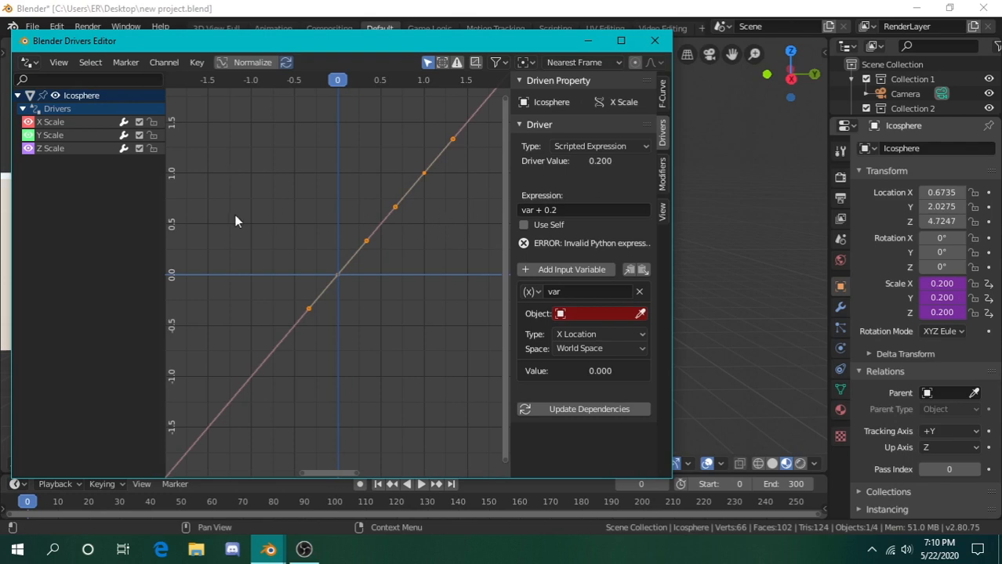
- Bring the whole gun with both bones into view and return to the muzzle flash's X Scale driver in the Drivers Editor
{"action": "left_click", "coordinate": [68, 125]}
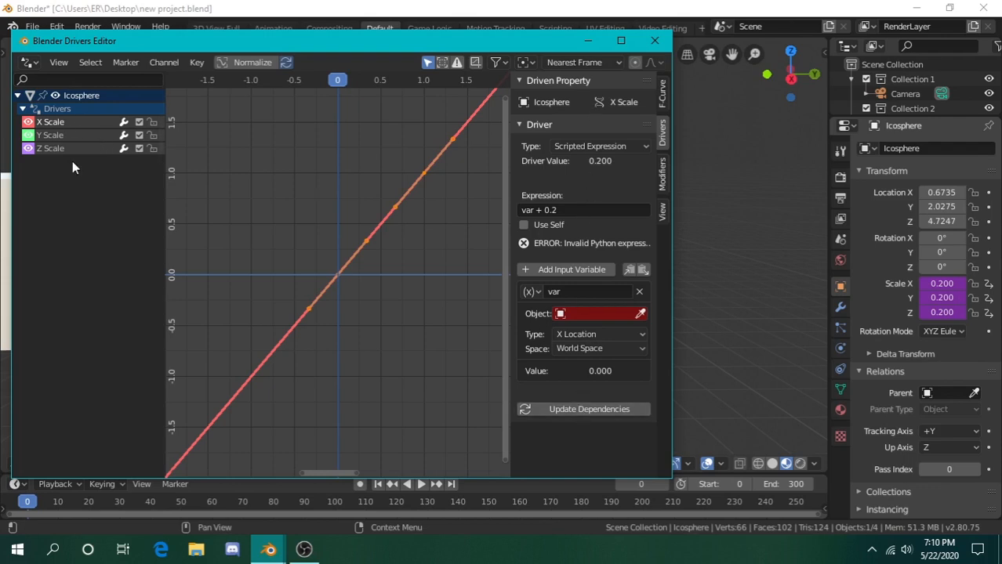
{"action": "left_click", "coordinate": [452, 192]}
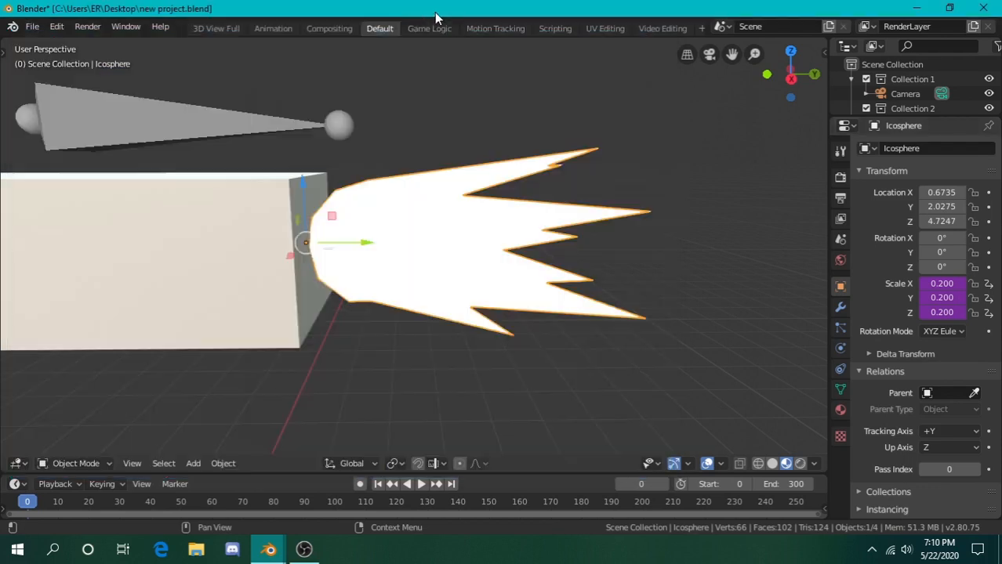
{"action": "key", "text": "shift+grave"}
{"action": "key", "text": "a"}
{"action": "key", "text": "s"}
{"action": "left_click", "coordinate": [350, 407]}
{"action": "mouse_move", "coordinate": [304, 550]}
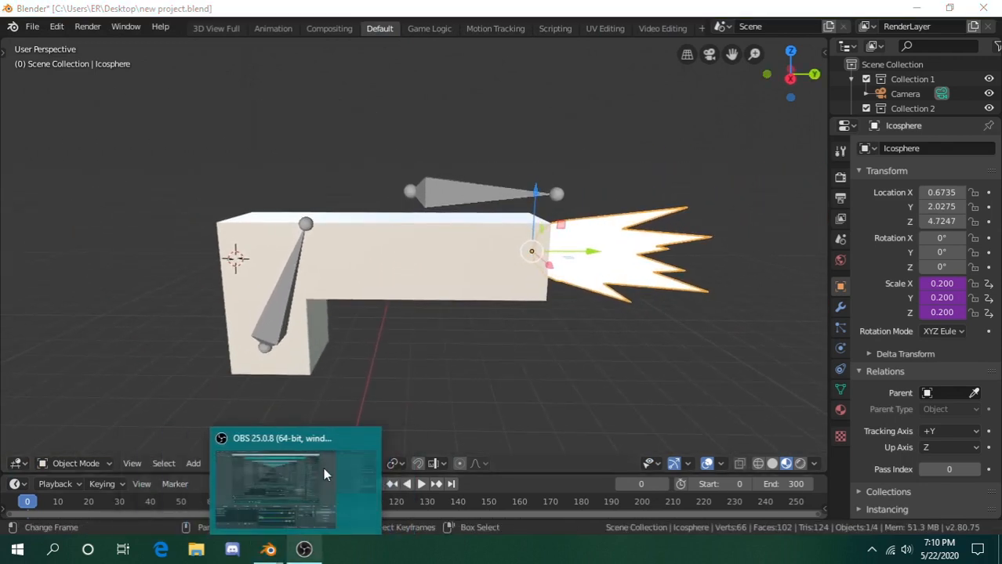
{"action": "mouse_move", "coordinate": [264, 551]}
{"action": "left_click", "coordinate": [322, 498]}
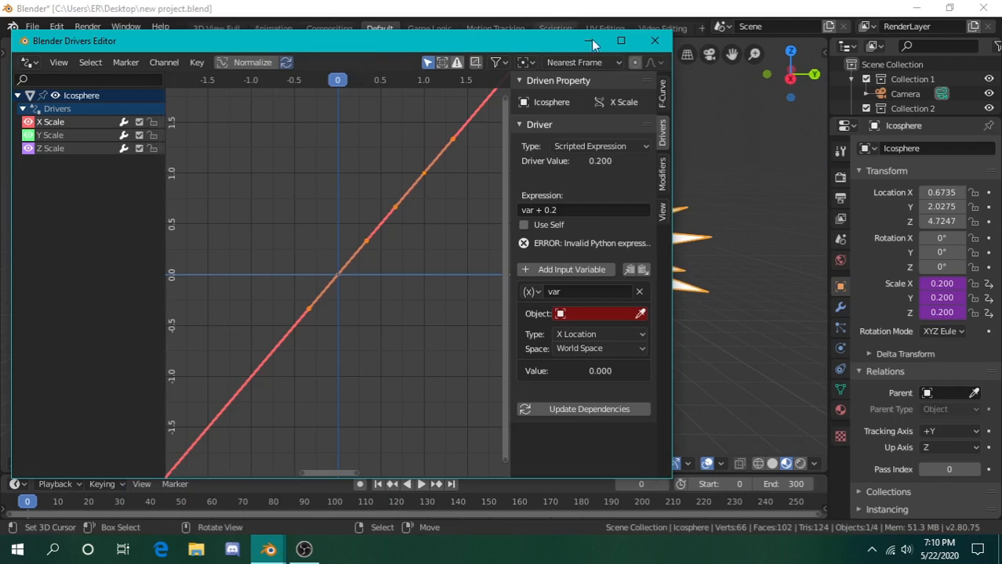
{"action": "left_click_drag", "start_coordinate": [523, 40], "coordinate": [309, 387]}
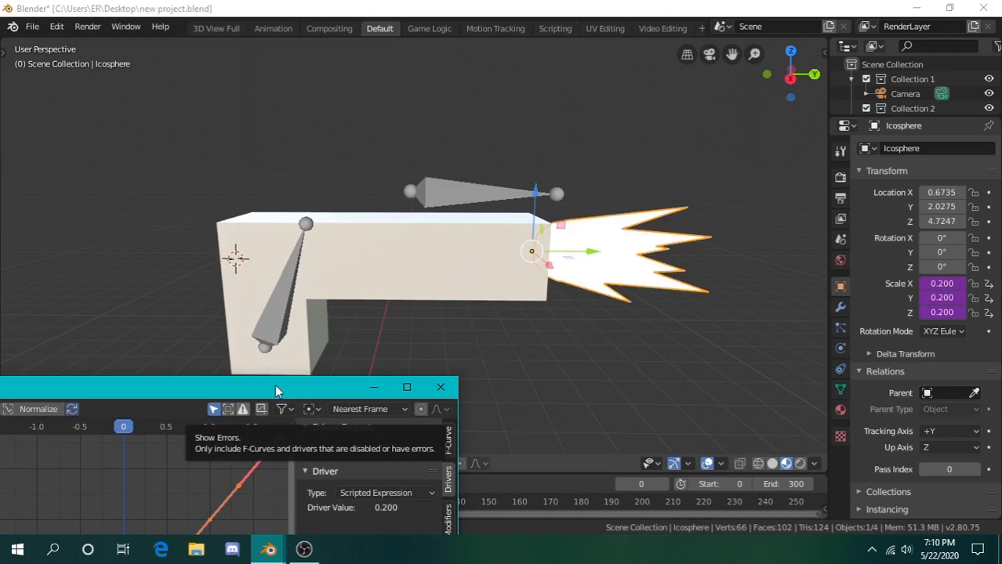
{"action": "left_click_drag", "start_coordinate": [275, 384], "coordinate": [274, 213]}
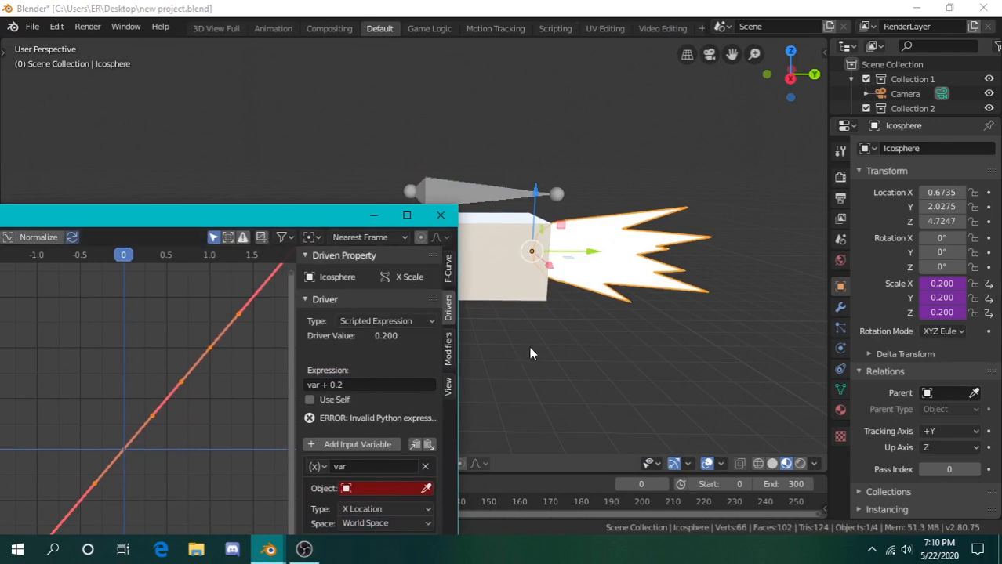
{"action": "left_click_drag", "start_coordinate": [298, 222], "coordinate": [404, 42]}
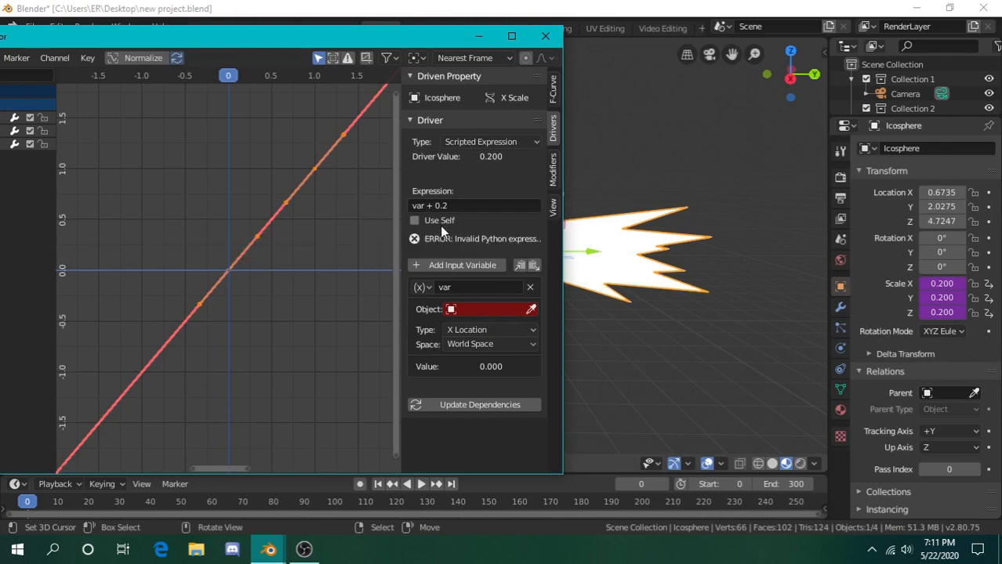
{"action": "left_click", "coordinate": [587, 11]}
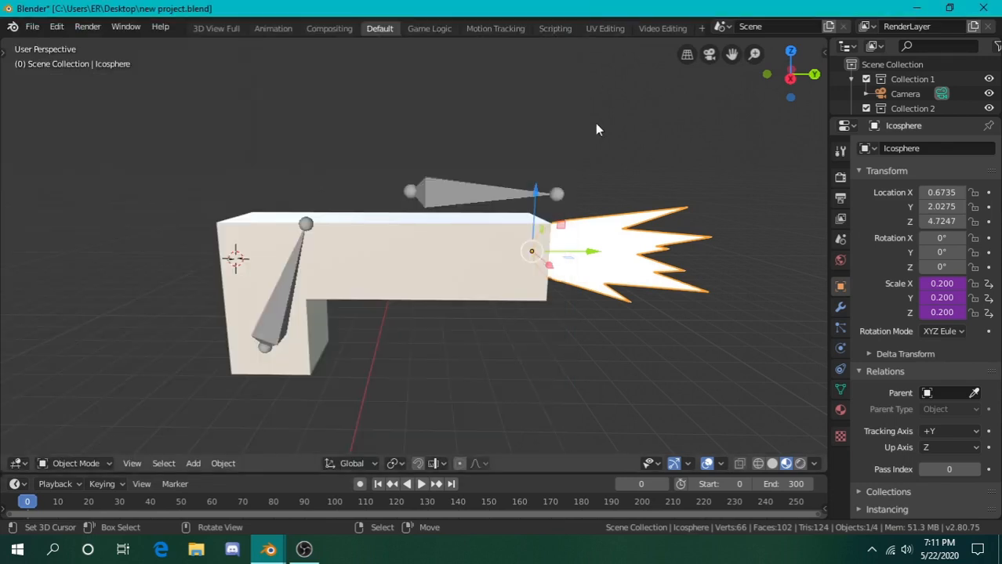
- Reframe the gun and its muzzle flash in the viewport and bring the Drivers Editor window back fully on screen
{"action": "key", "text": "shift+grave"}
{"action": "key", "text": "a"}
{"action": "key", "text": "s"}
{"action": "key", "text": "w"}
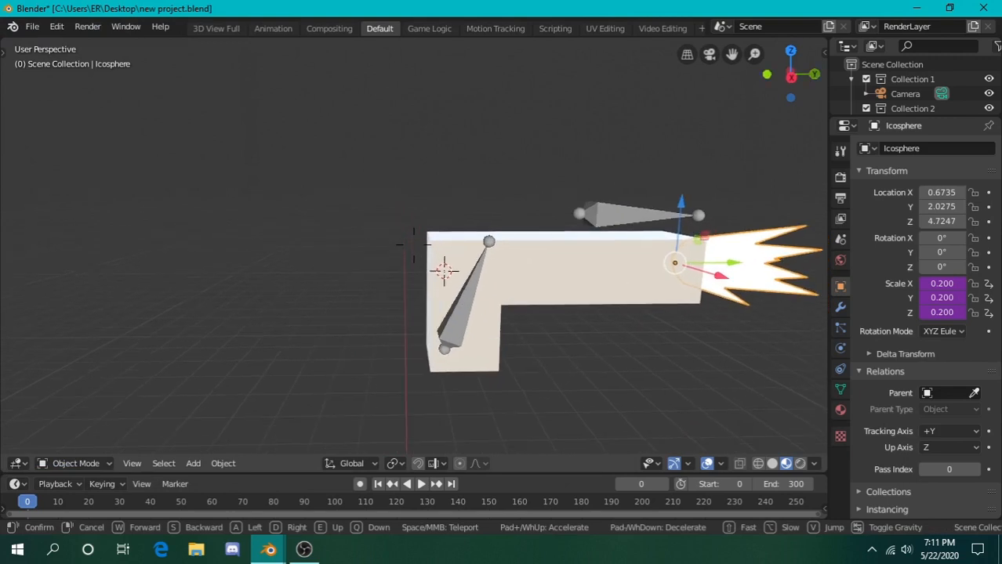
{"action": "key", "text": "s"}
{"action": "left_click", "coordinate": [414, 254]}
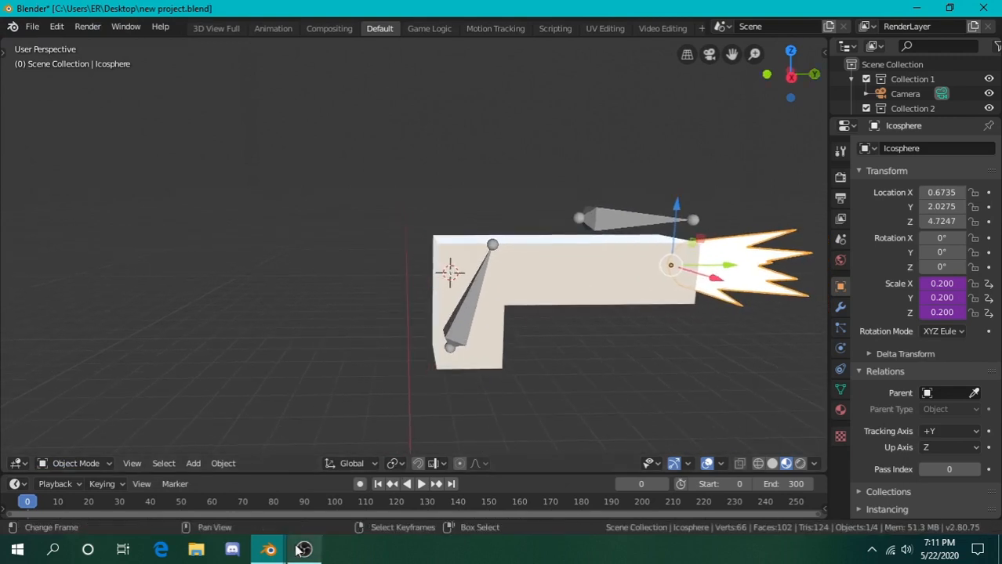
{"action": "mouse_move", "coordinate": [269, 549]}
{"action": "left_click", "coordinate": [345, 478]}
{"action": "left_click_drag", "start_coordinate": [304, 39], "coordinate": [403, 33]}
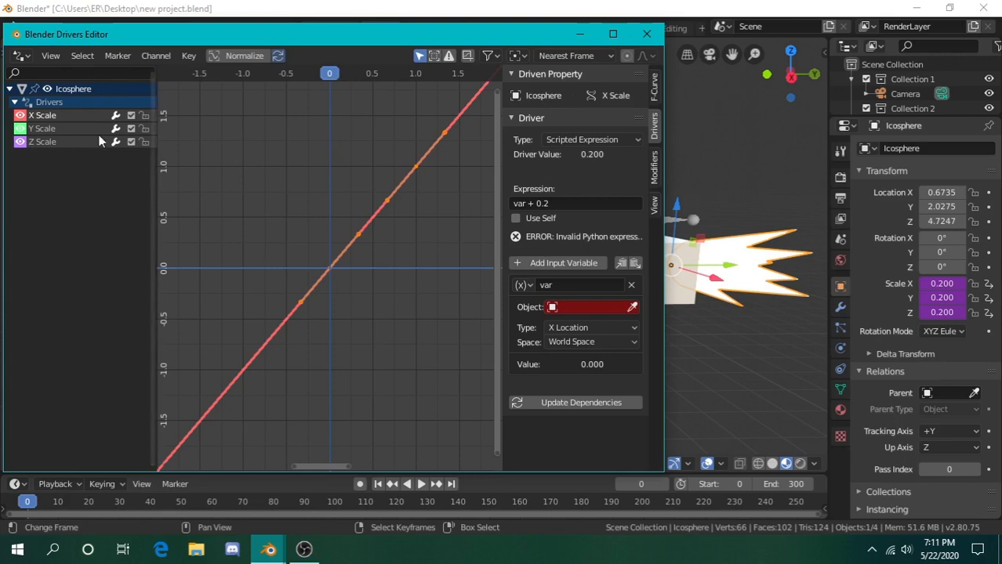
- Set the muzzle flash's X Scale driver to Averaged Value and use the Armature as its variable's object
{"action": "left_click", "coordinate": [60, 130]}
{"action": "left_click", "coordinate": [59, 116]}
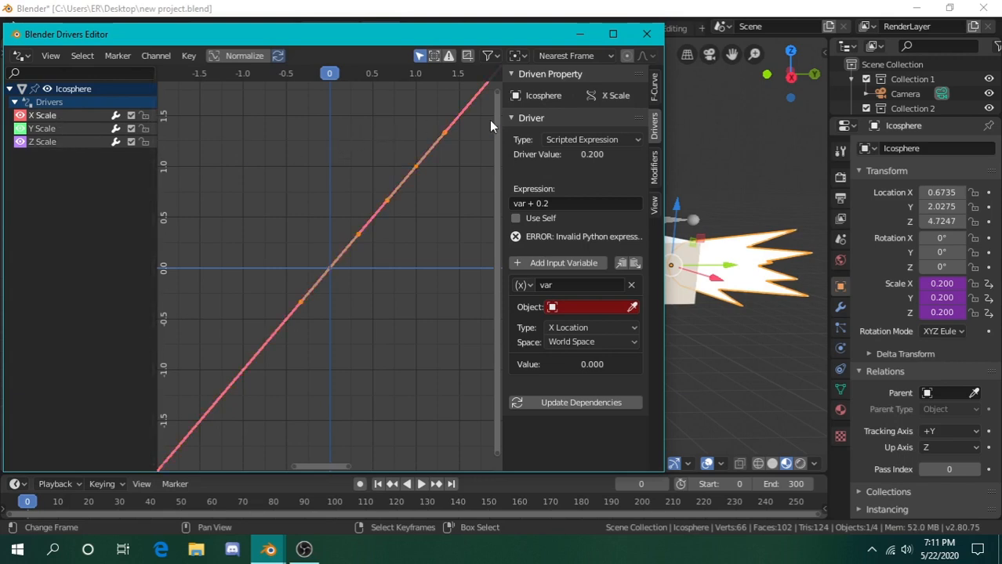
{"action": "left_click", "coordinate": [586, 144]}
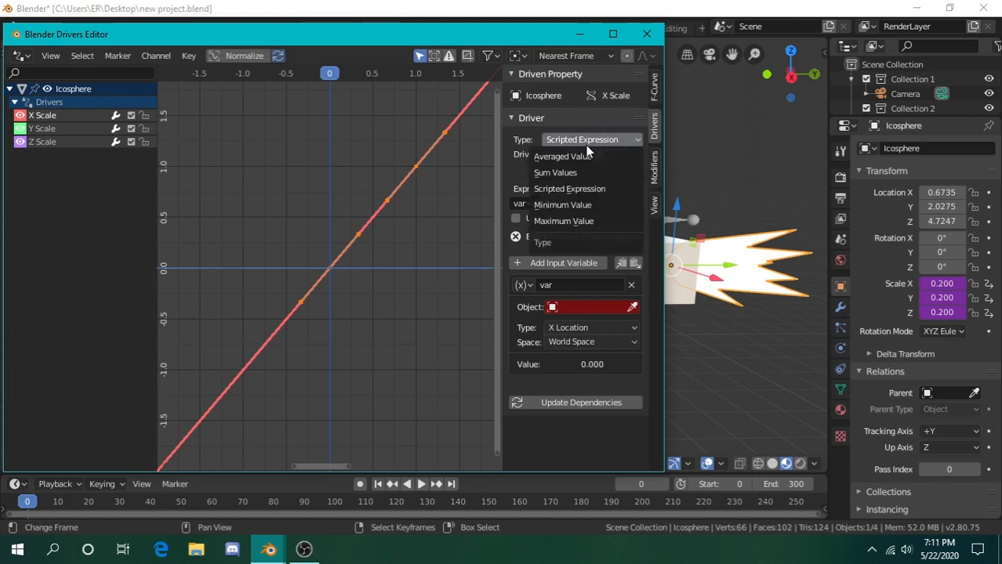
{"action": "left_click", "coordinate": [590, 156]}
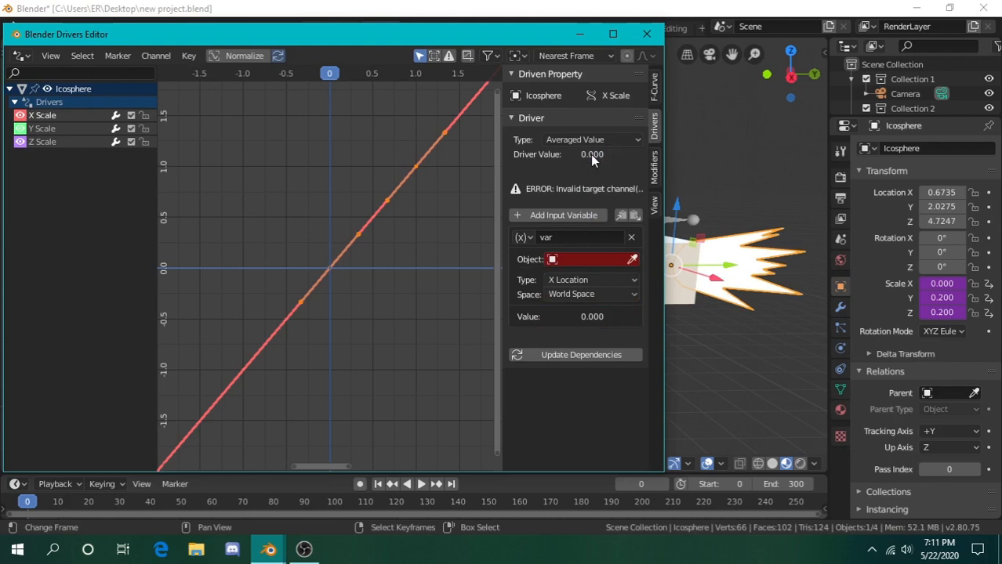
{"action": "left_click", "coordinate": [570, 262]}
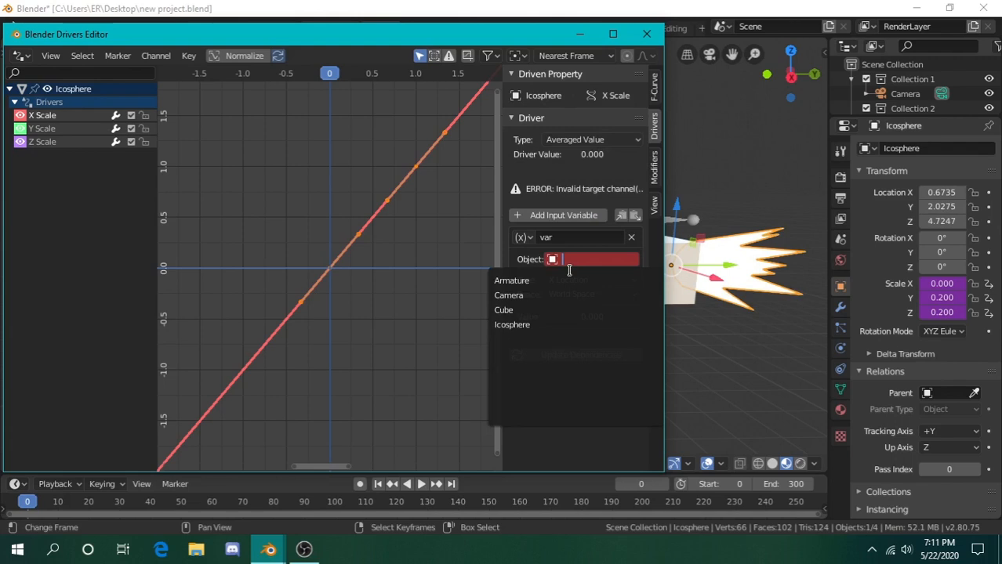
{"action": "left_click", "coordinate": [569, 280]}
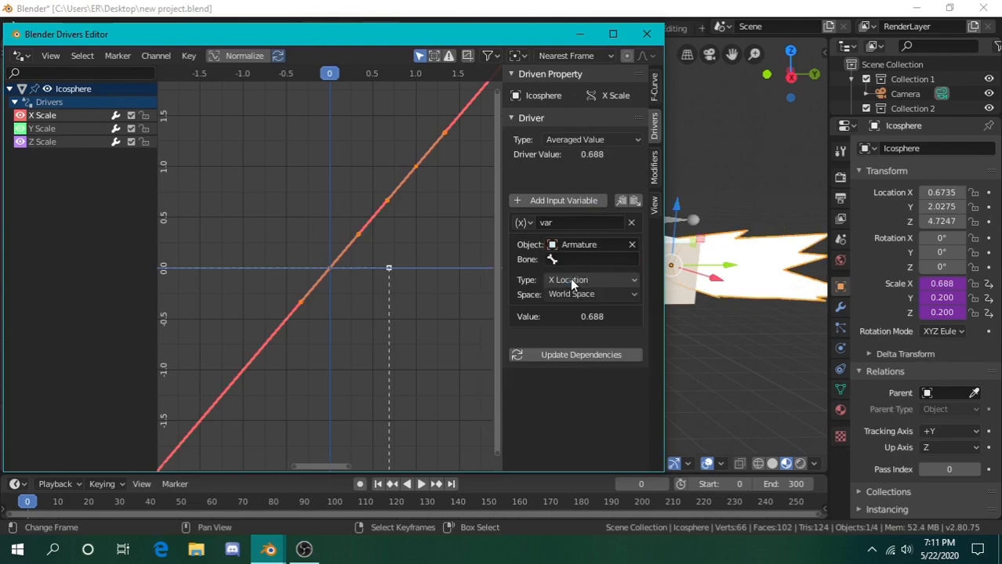
- Select the armature in Object Mode to check its name and reselect the muzzle flash
{"action": "left_click", "coordinate": [580, 39]}
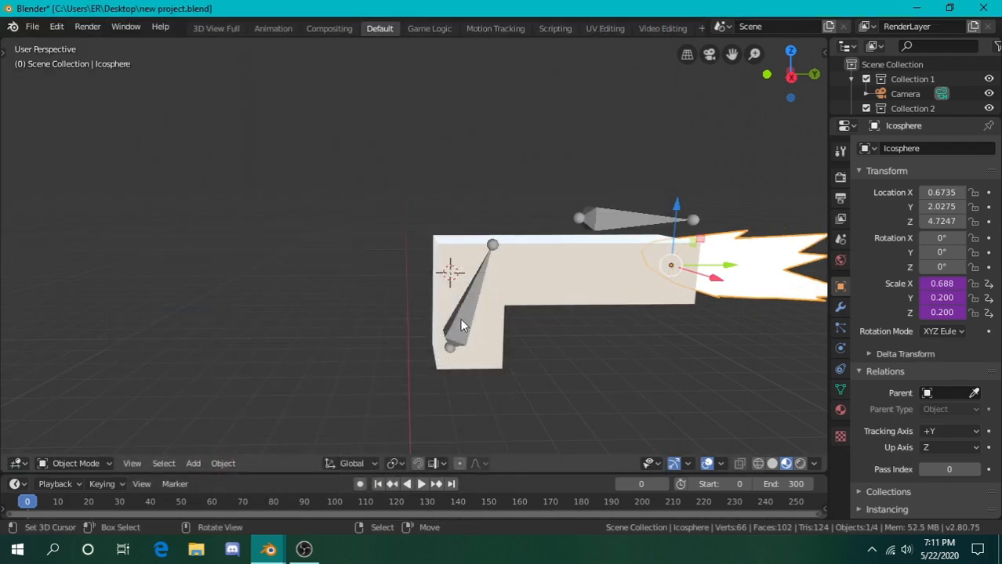
{"action": "left_click", "coordinate": [462, 319]}
{"action": "left_click", "coordinate": [86, 464]}
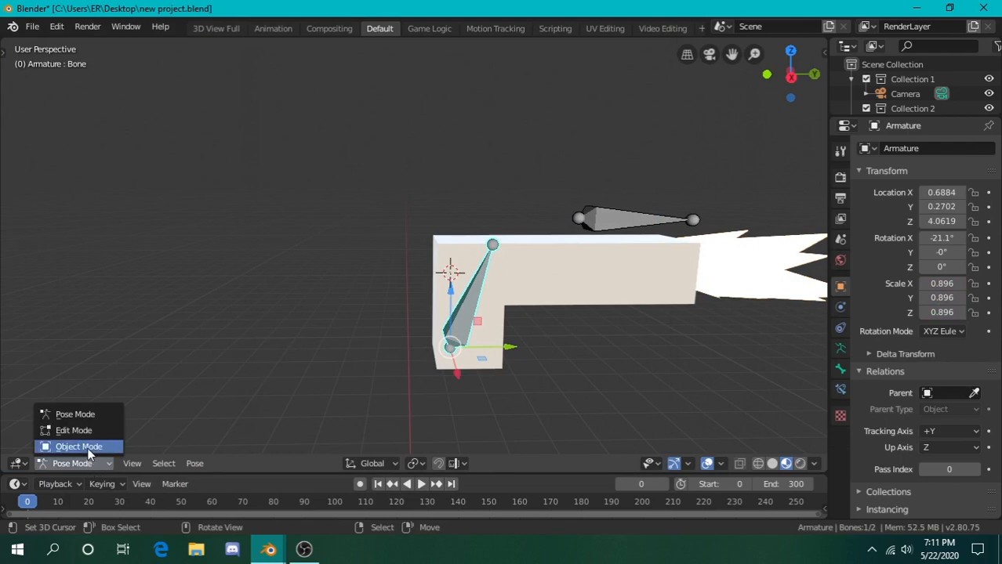
{"action": "left_click", "coordinate": [78, 446]}
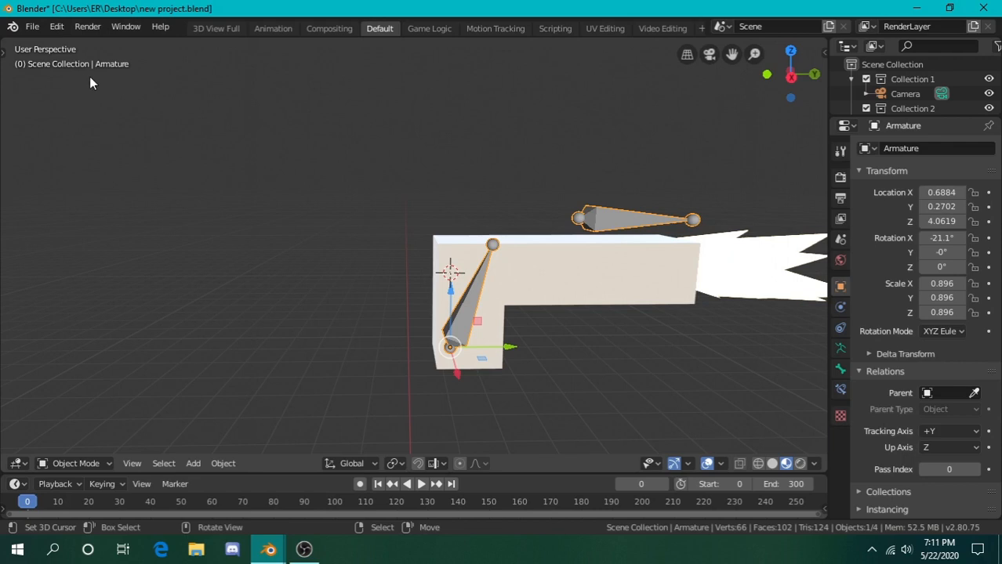
{"action": "left_click", "coordinate": [75, 463]}
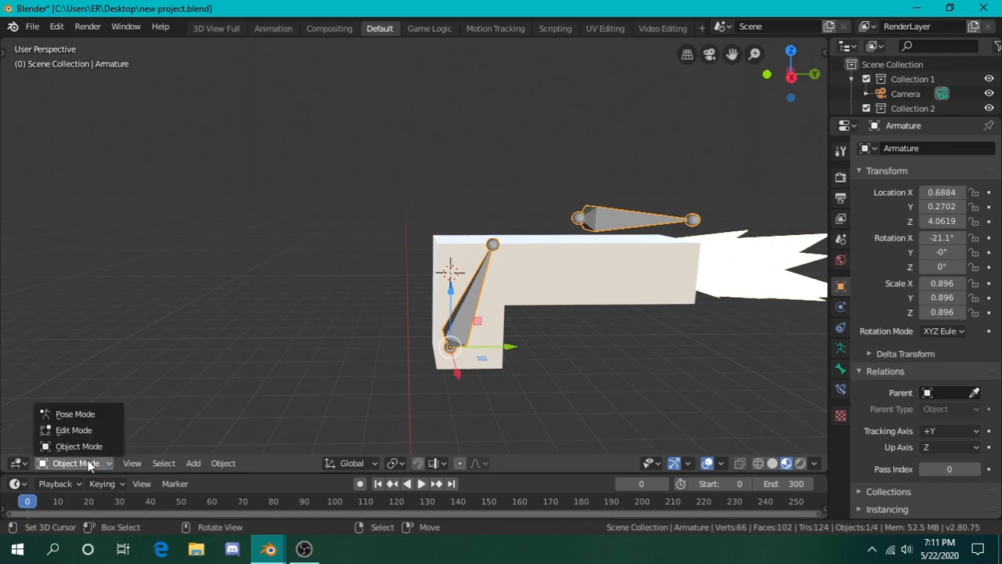
{"action": "left_click", "coordinate": [82, 415]}
{"action": "left_click", "coordinate": [630, 266]}
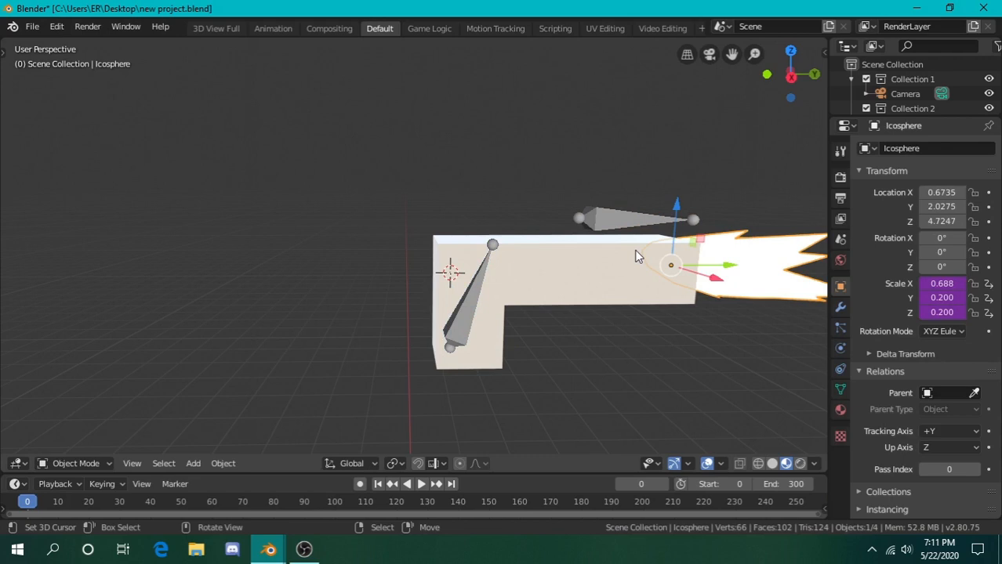
- Select the gun body and check what the Drivers Editor shows for it
{"action": "left_click", "coordinate": [553, 263]}
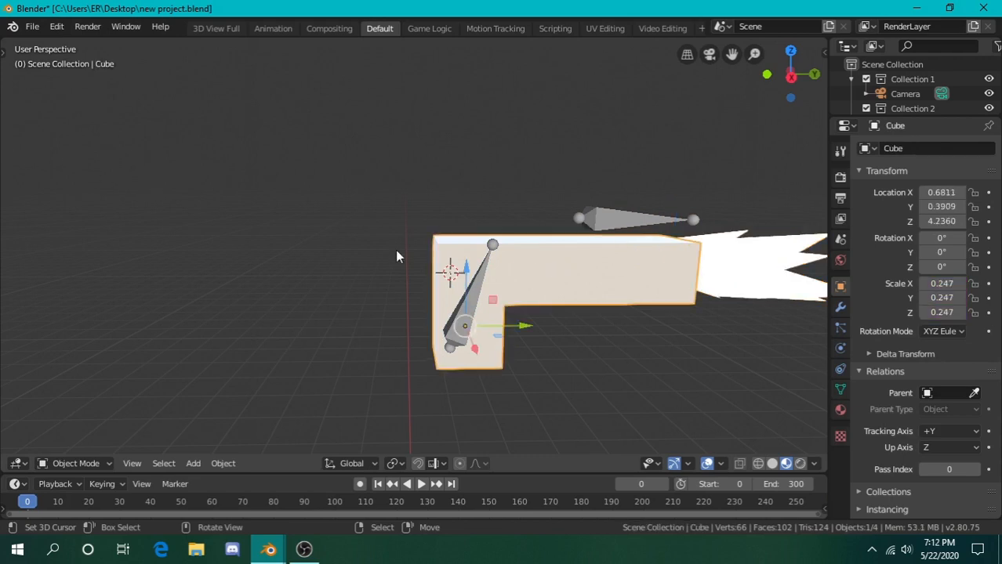
{"action": "left_click", "coordinate": [757, 276]}
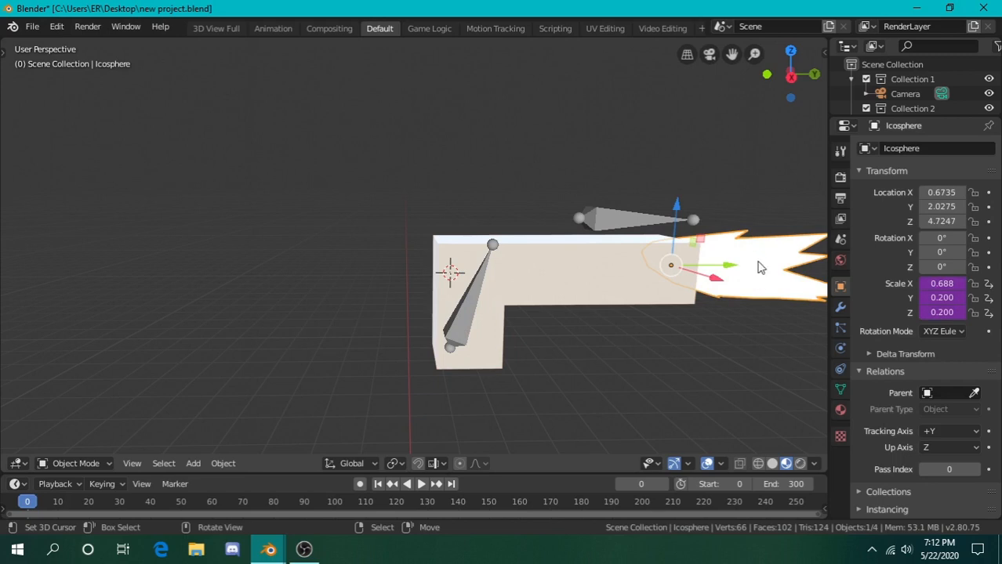
{"action": "left_click", "coordinate": [582, 260]}
{"action": "mouse_move", "coordinate": [269, 550]}
{"action": "left_click", "coordinate": [337, 502]}
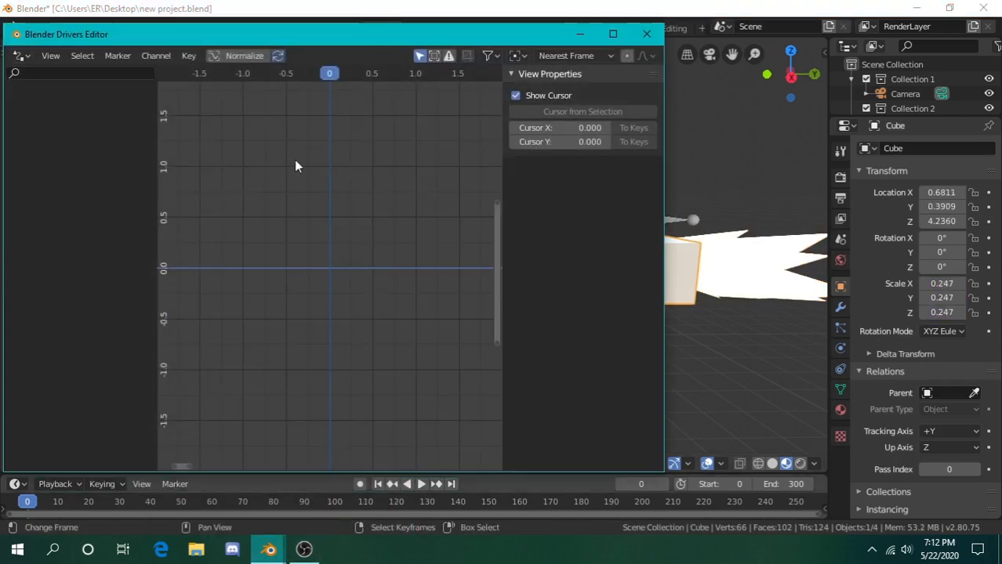
- Reselect the muzzle flash and set its X Scale driver variable's bone to Bone.001, keeping the Averaged Value type
{"action": "left_click", "coordinate": [758, 281]}
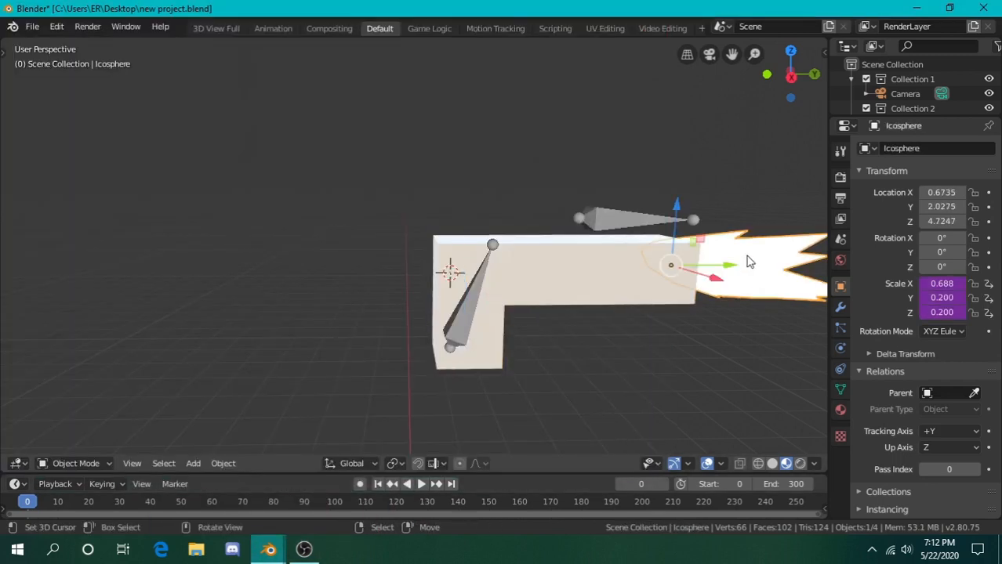
{"action": "mouse_move", "coordinate": [280, 548]}
{"action": "left_click", "coordinate": [333, 501]}
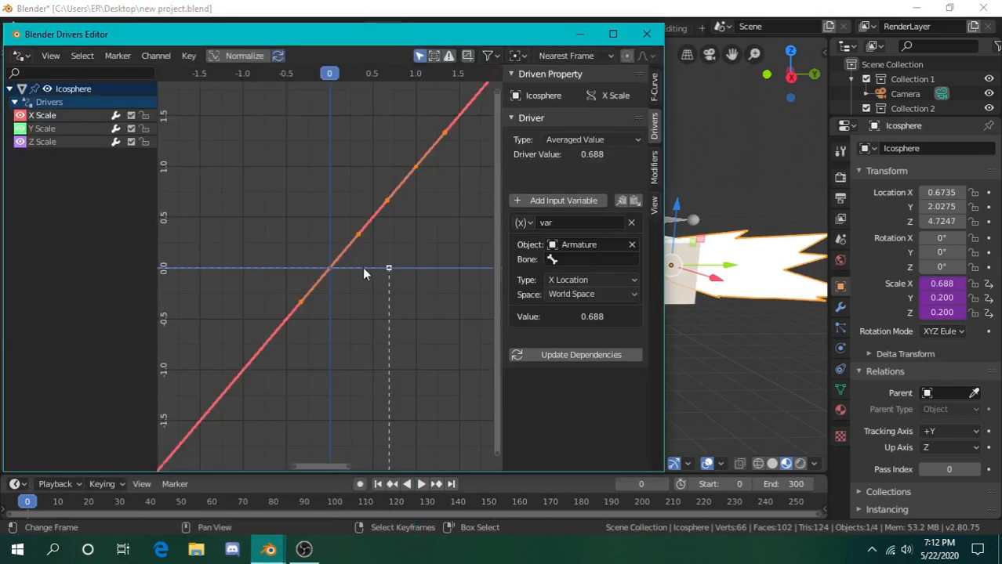
{"action": "left_click", "coordinate": [589, 141]}
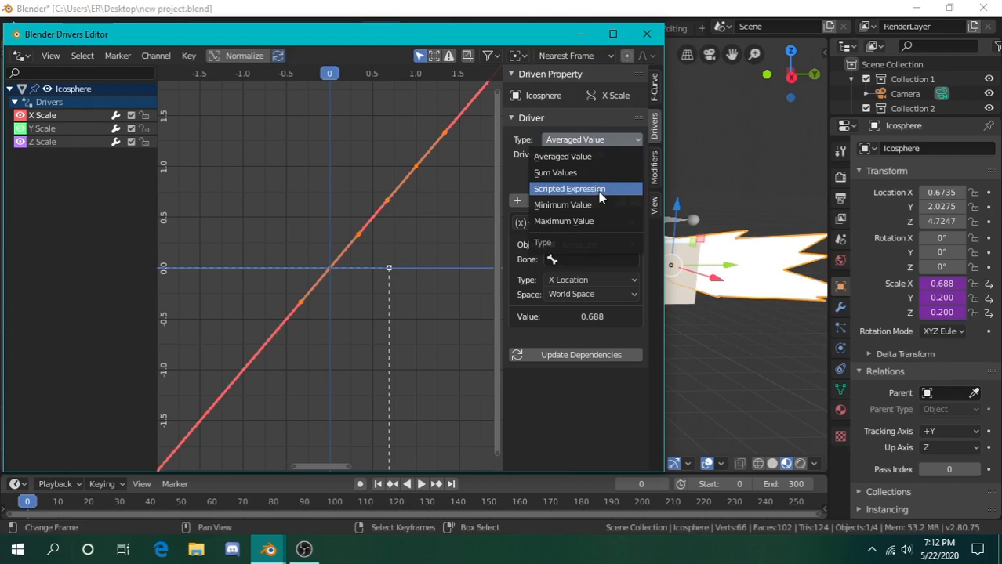
{"action": "left_click", "coordinate": [576, 156]}
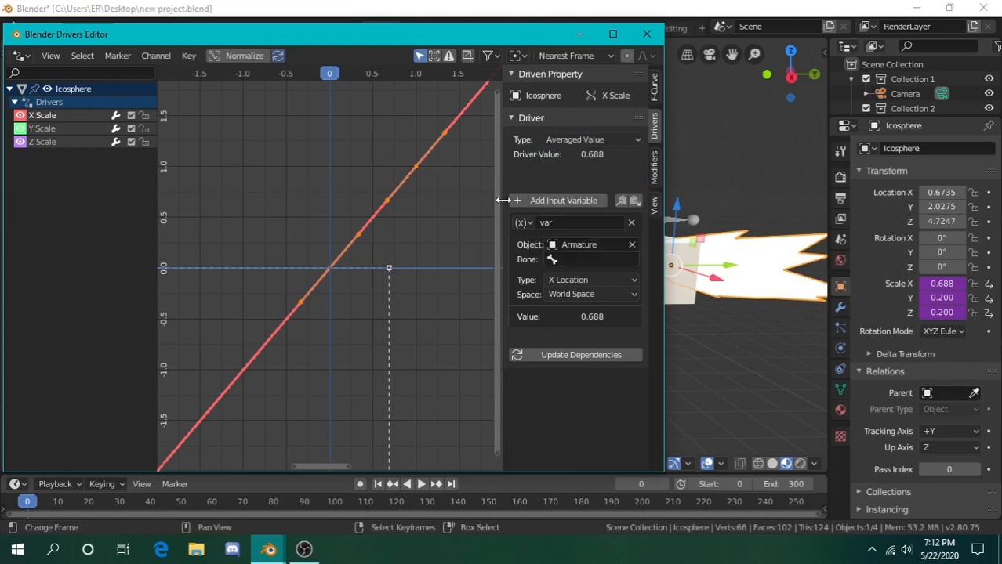
{"action": "left_click", "coordinate": [584, 261]}
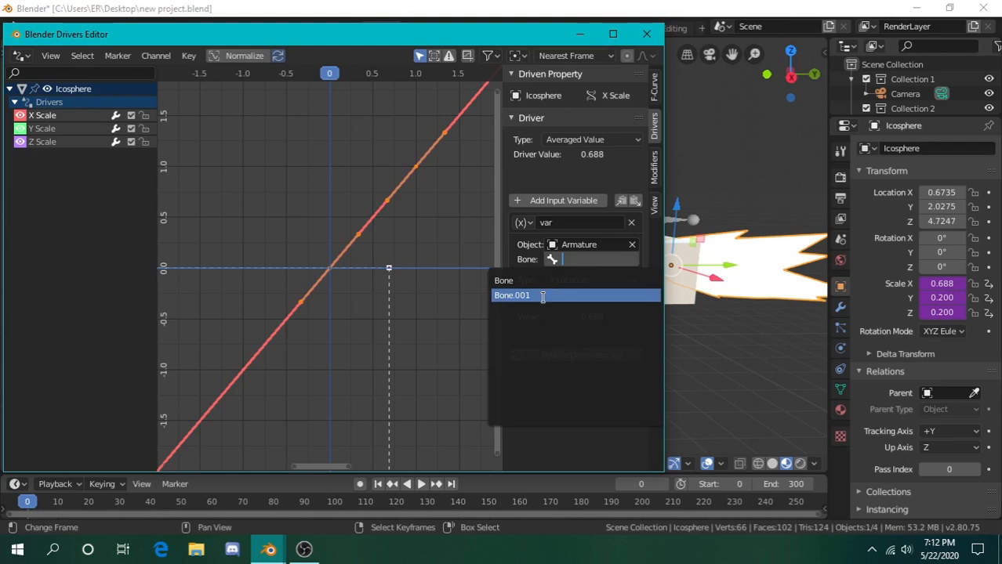
{"action": "left_click", "coordinate": [542, 297]}
- Select the barrel bone to check its name and return to the muzzle flash's drivers
{"action": "left_click", "coordinate": [579, 34]}
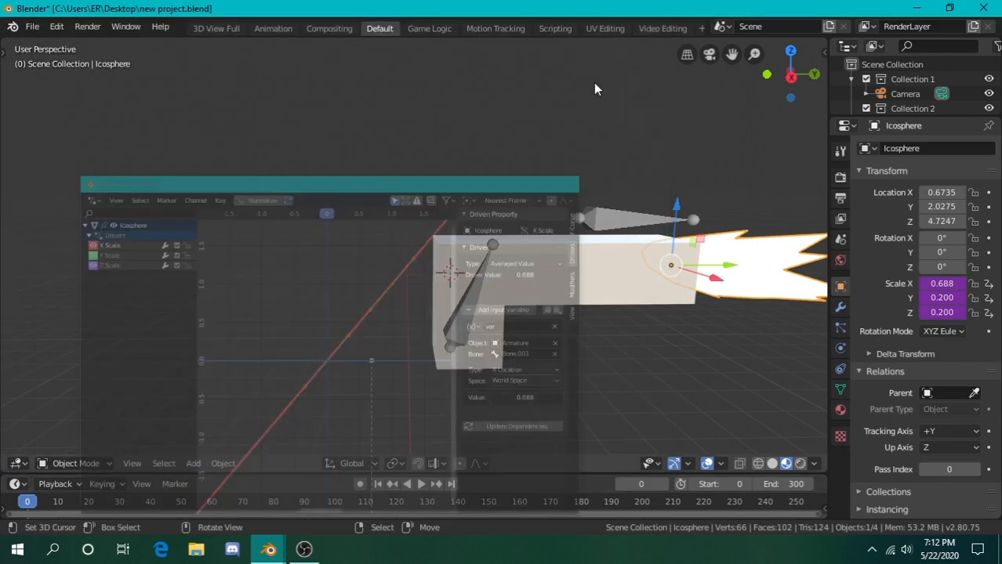
{"action": "right_click", "coordinate": [616, 211]}
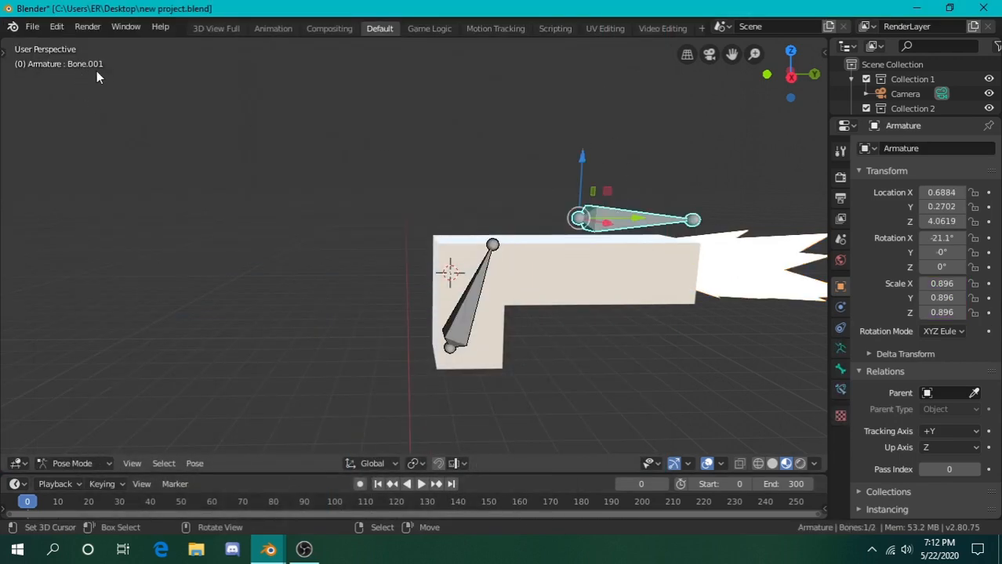
{"action": "mouse_move", "coordinate": [269, 549]}
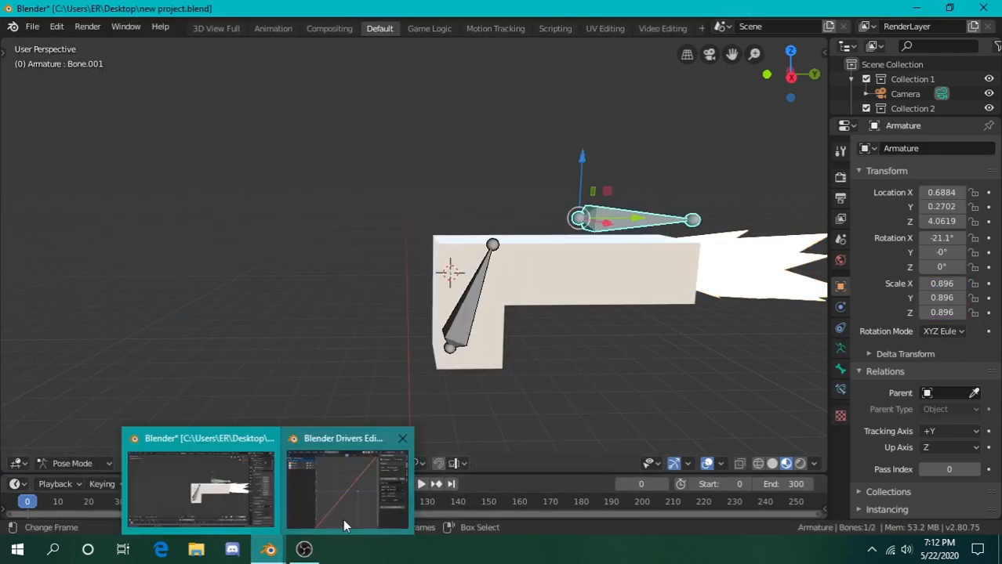
{"action": "left_click", "coordinate": [342, 519]}
{"action": "right_click", "coordinate": [747, 277]}
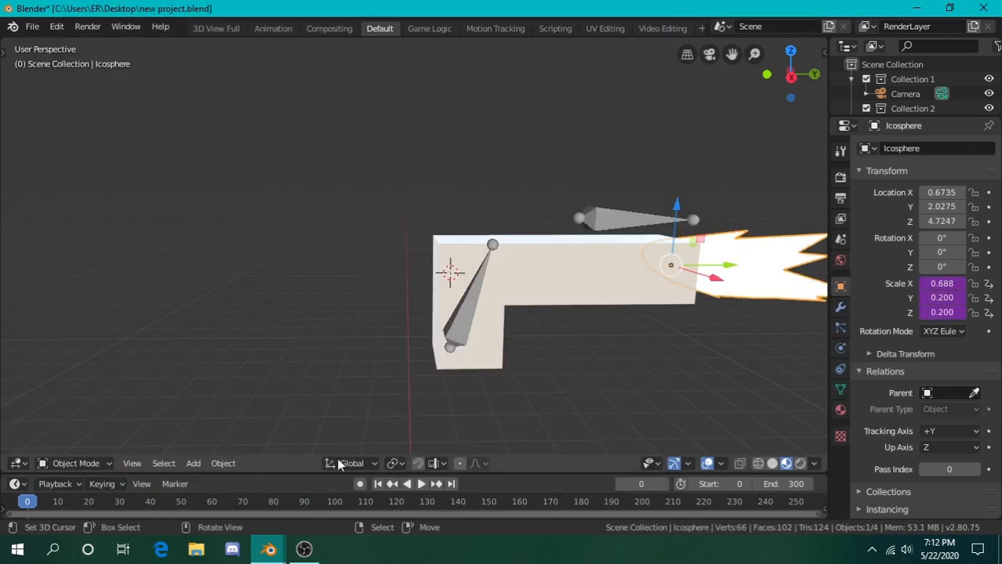
{"action": "mouse_move", "coordinate": [269, 549]}
{"action": "left_click", "coordinate": [343, 508]}
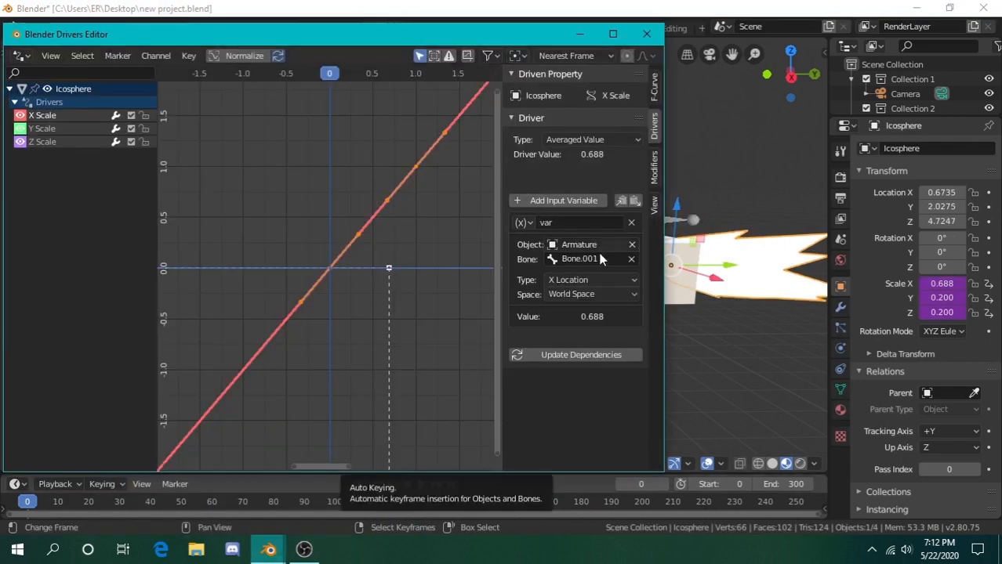
- Set the X Scale driver's variable to X Location in Local Space
{"action": "left_click", "coordinate": [594, 280]}
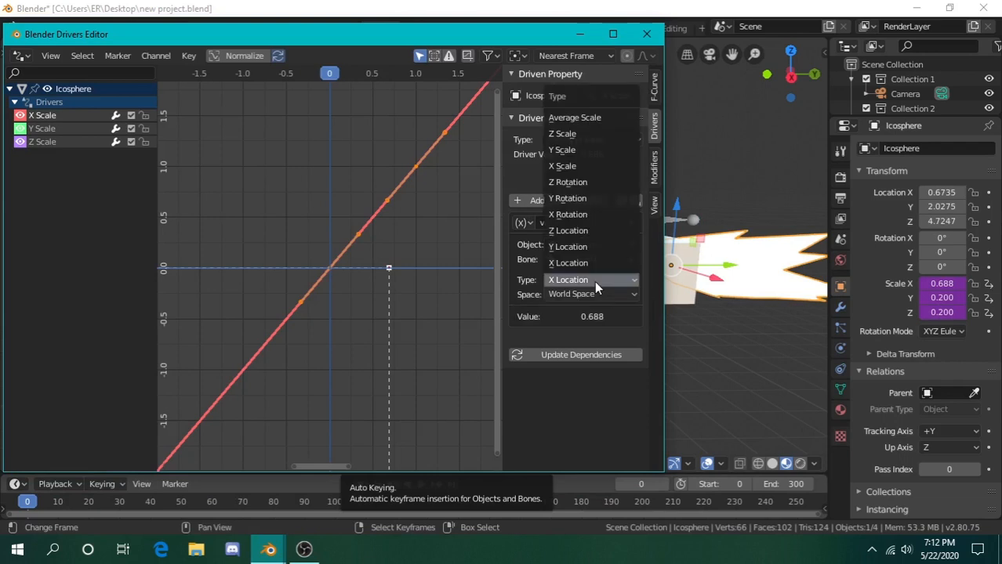
{"action": "left_click", "coordinate": [587, 264]}
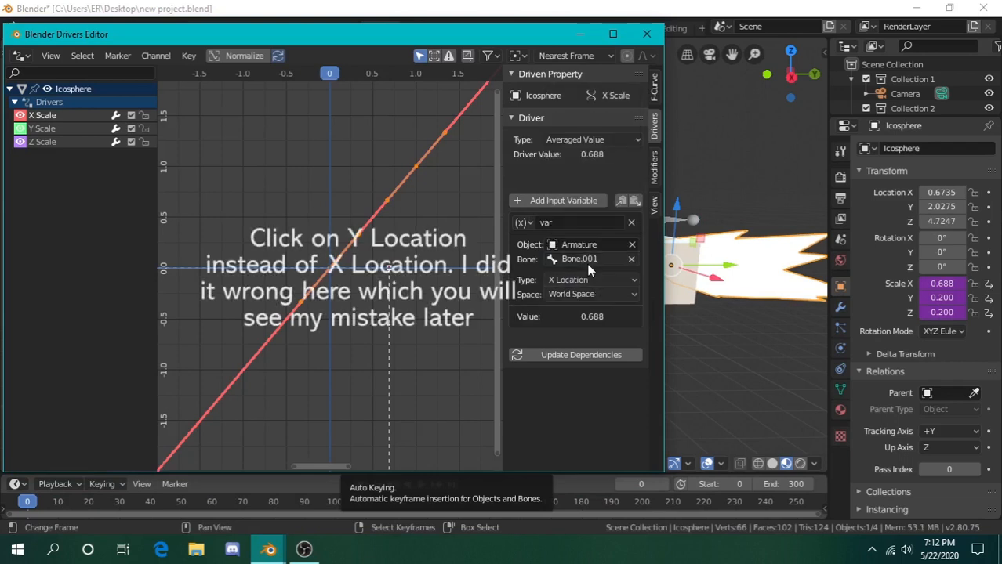
{"action": "left_click", "coordinate": [579, 294]}
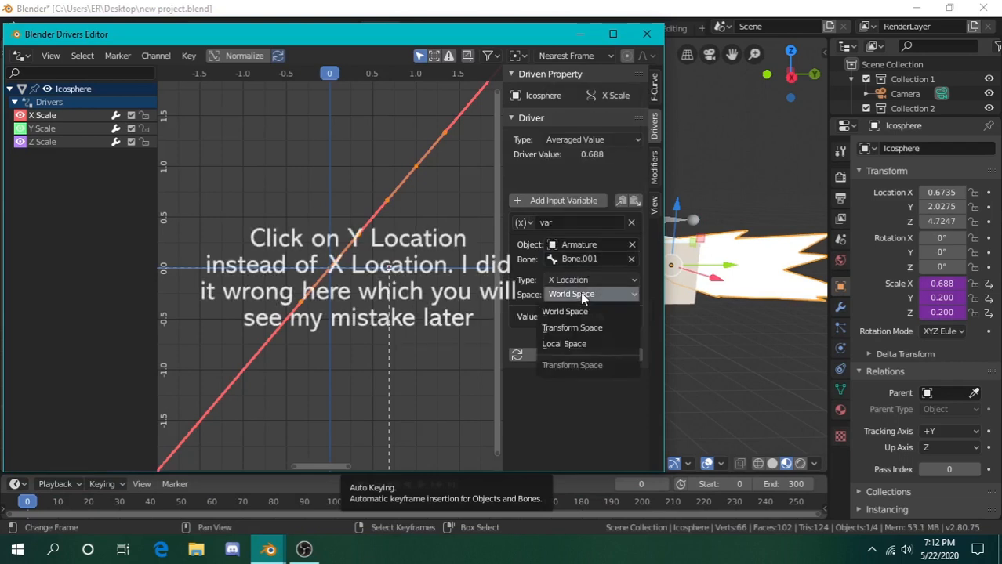
{"action": "left_click", "coordinate": [582, 345]}
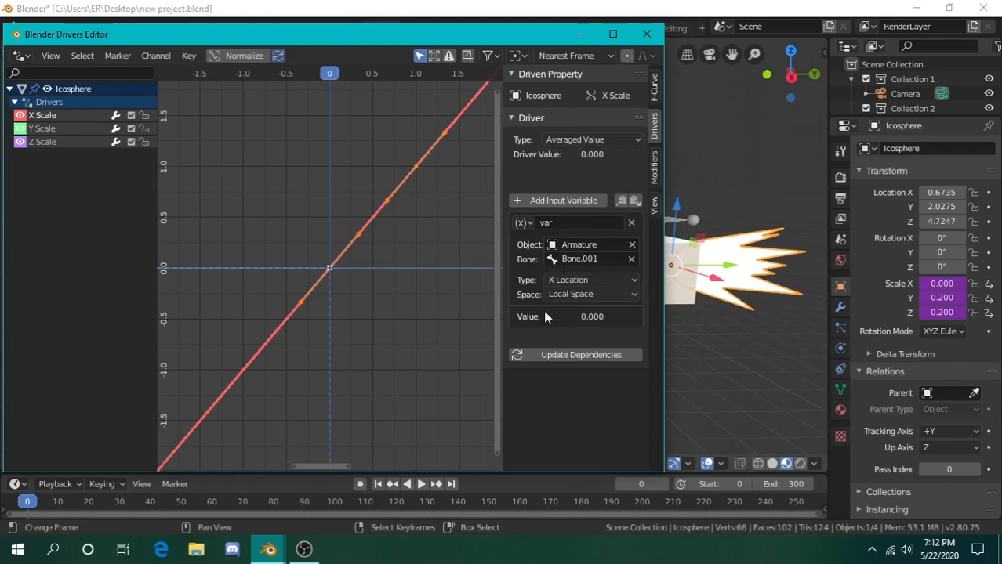
- Select the muzzle flash's Y Scale driver and open its driver type choices
{"action": "left_click", "coordinate": [58, 132]}
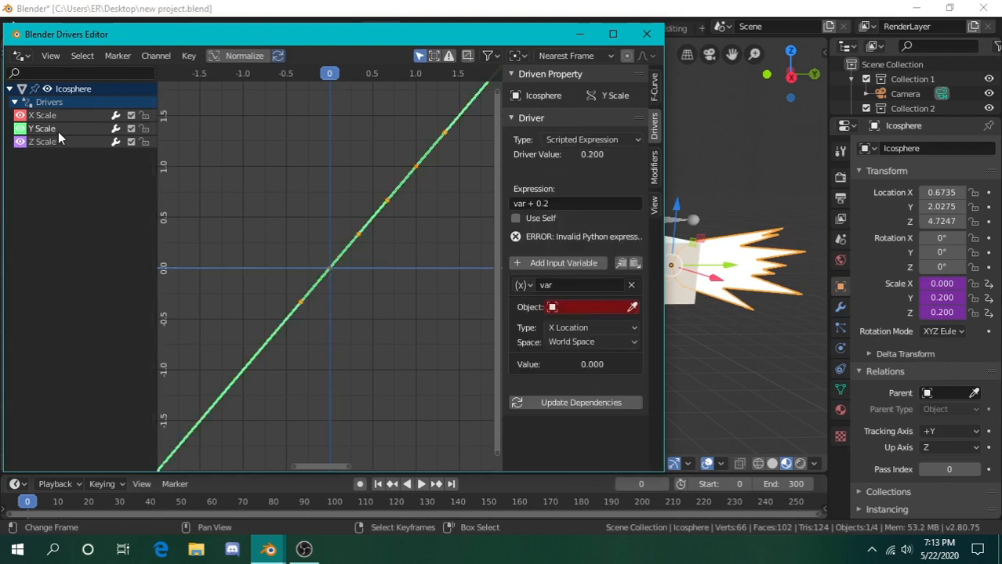
{"action": "left_click", "coordinate": [571, 140]}
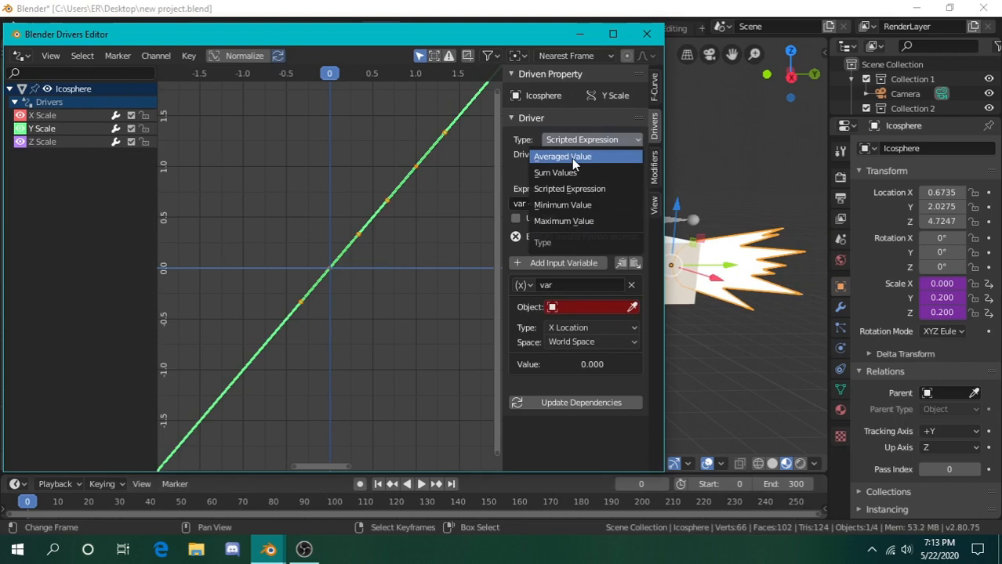
- Set the Y Scale driver's type to Averaged Value and target Bone.001 of the Armature object
{"action": "left_click", "coordinate": [571, 157]}
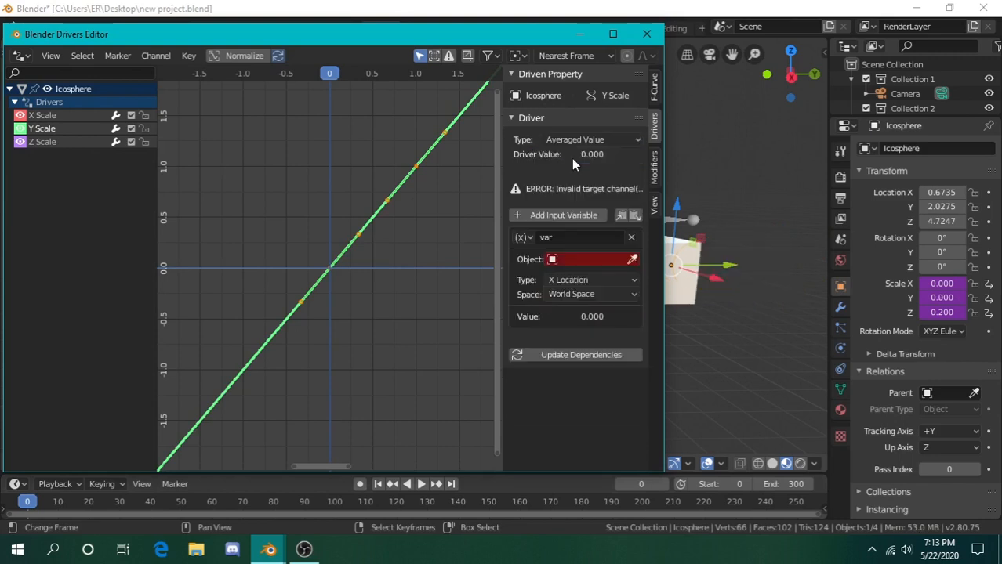
{"action": "left_click", "coordinate": [589, 259]}
{"action": "left_click", "coordinate": [570, 277]}
{"action": "left_click", "coordinate": [575, 274]}
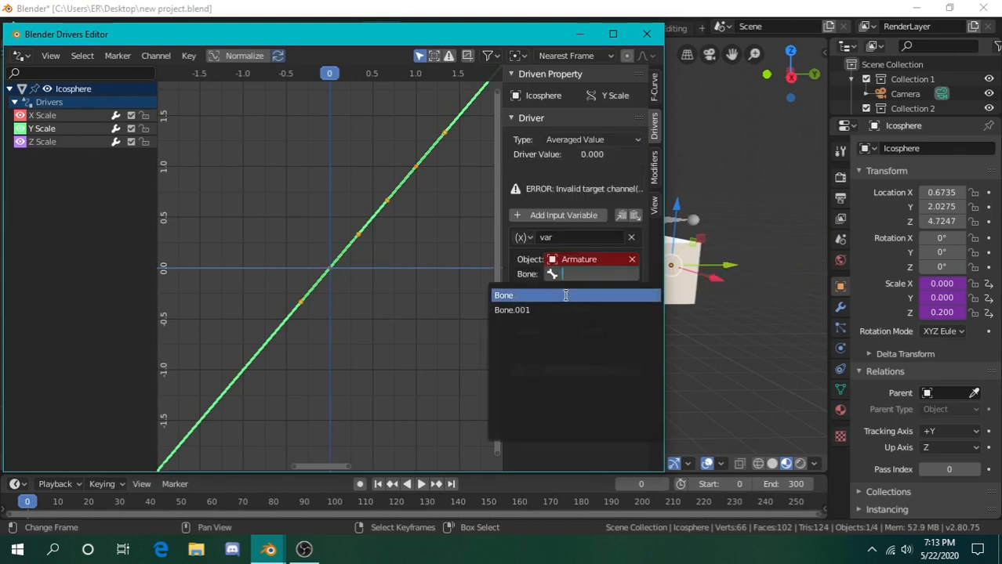
{"action": "left_click", "coordinate": [561, 309]}
- Set the Y Scale driver variable to Y Location in Local Space and reapply Averaged Value to refresh the driver
{"action": "left_click", "coordinate": [567, 295]}
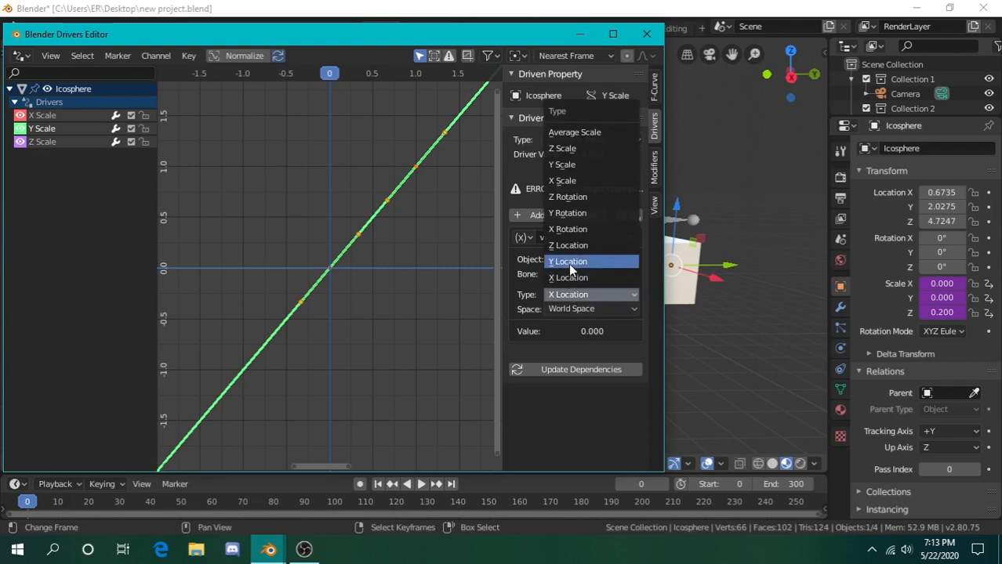
{"action": "left_click", "coordinate": [568, 263]}
{"action": "left_click", "coordinate": [569, 307]}
{"action": "left_click", "coordinate": [569, 357]}
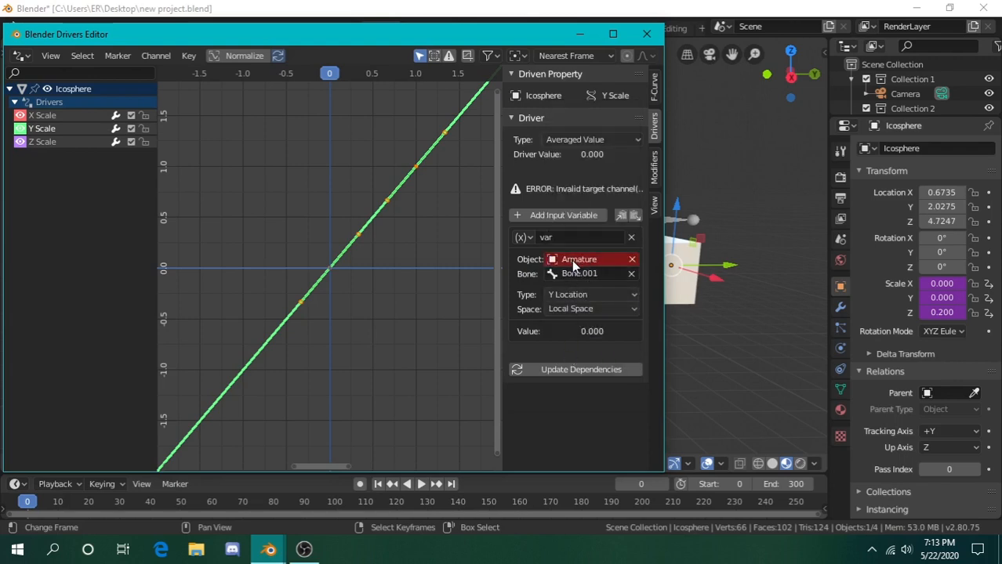
{"action": "left_click", "coordinate": [594, 140]}
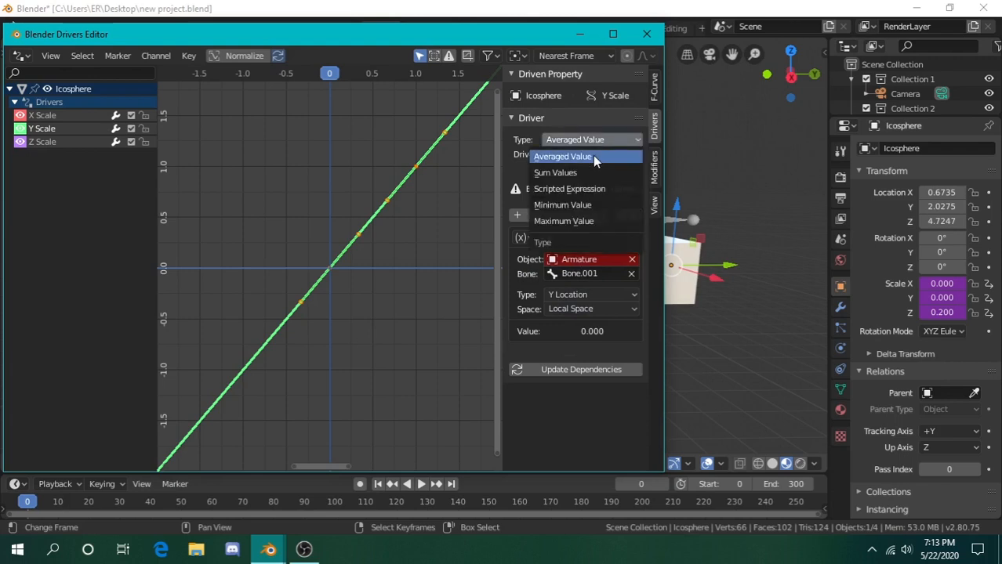
{"action": "left_click", "coordinate": [593, 155]}
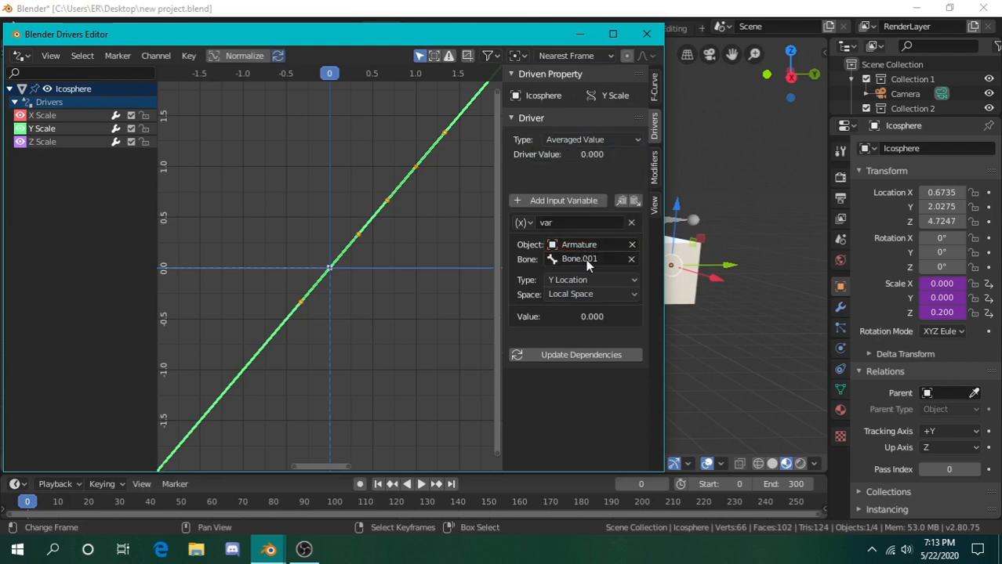
- Set the Z Scale driver's type to Averaged Value and target Bone.001 of the Armature object
{"action": "left_click", "coordinate": [64, 143]}
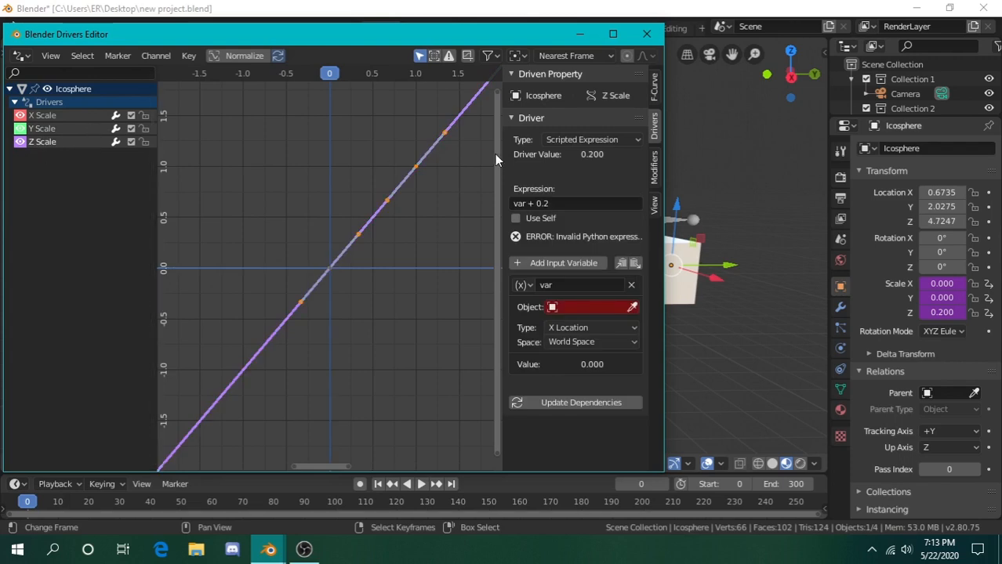
{"action": "left_click", "coordinate": [569, 141]}
{"action": "left_click", "coordinate": [572, 151]}
{"action": "left_click", "coordinate": [570, 259]}
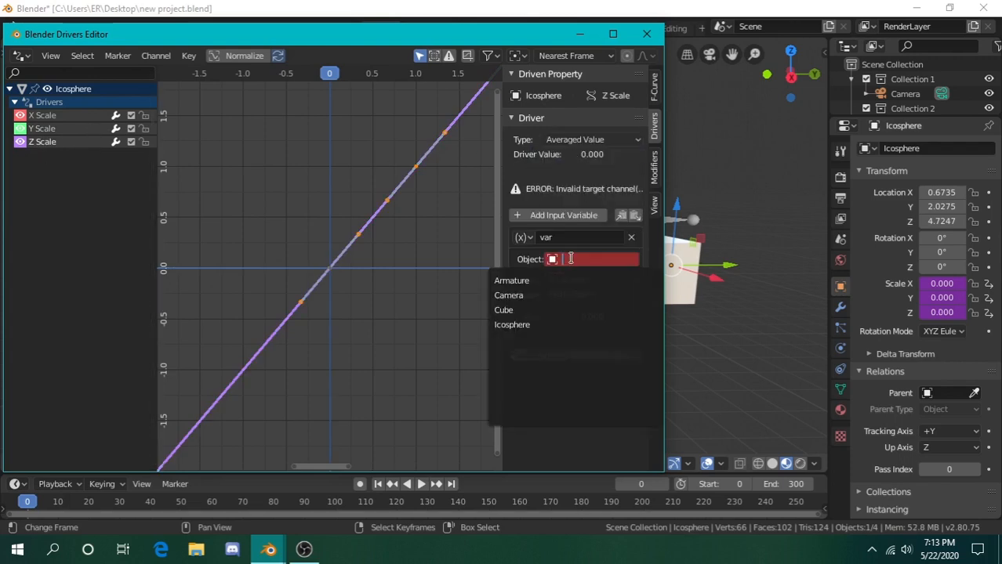
{"action": "left_click", "coordinate": [576, 280]}
{"action": "left_click", "coordinate": [579, 272]}
{"action": "left_click", "coordinate": [564, 310]}
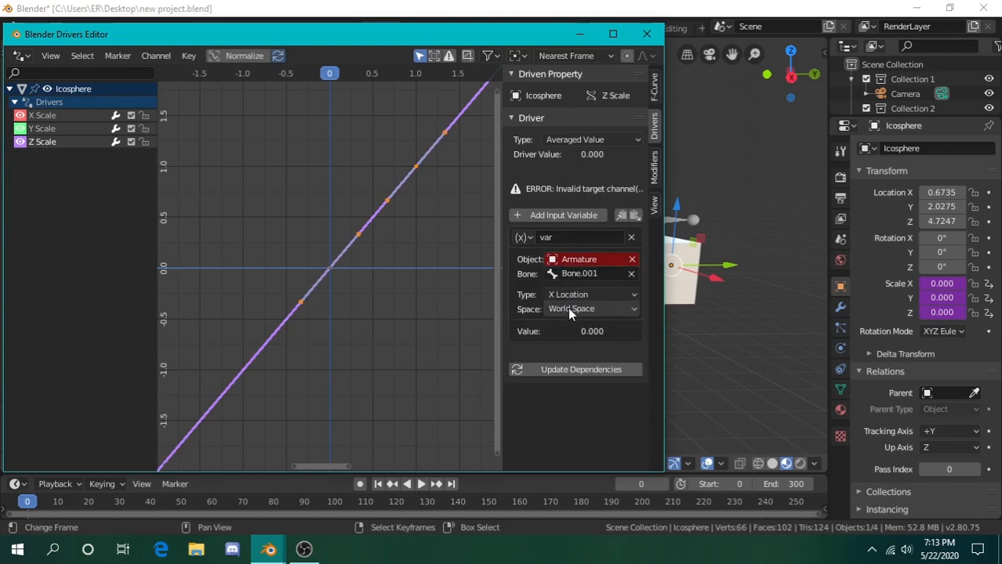
- Set the Z Scale driver variable to Y Location in Local Space, reapply Averaged Value, and minimize the Drivers Editor
{"action": "left_click", "coordinate": [575, 294]}
{"action": "left_click", "coordinate": [574, 262]}
{"action": "left_click", "coordinate": [579, 311]}
{"action": "left_click", "coordinate": [575, 358]}
{"action": "left_click", "coordinate": [582, 138]}
{"action": "left_click", "coordinate": [579, 151]}
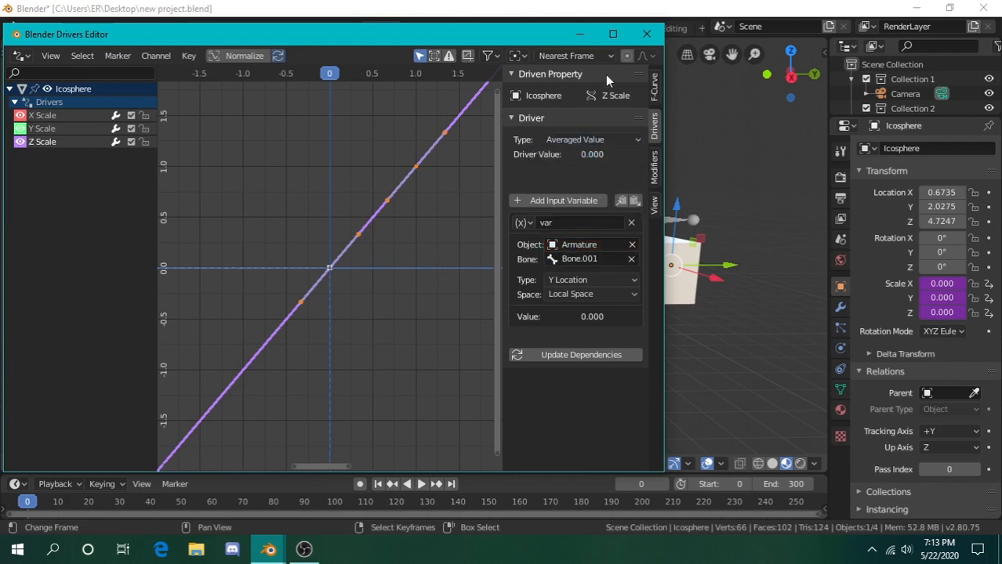
{"action": "left_click", "coordinate": [580, 34]}
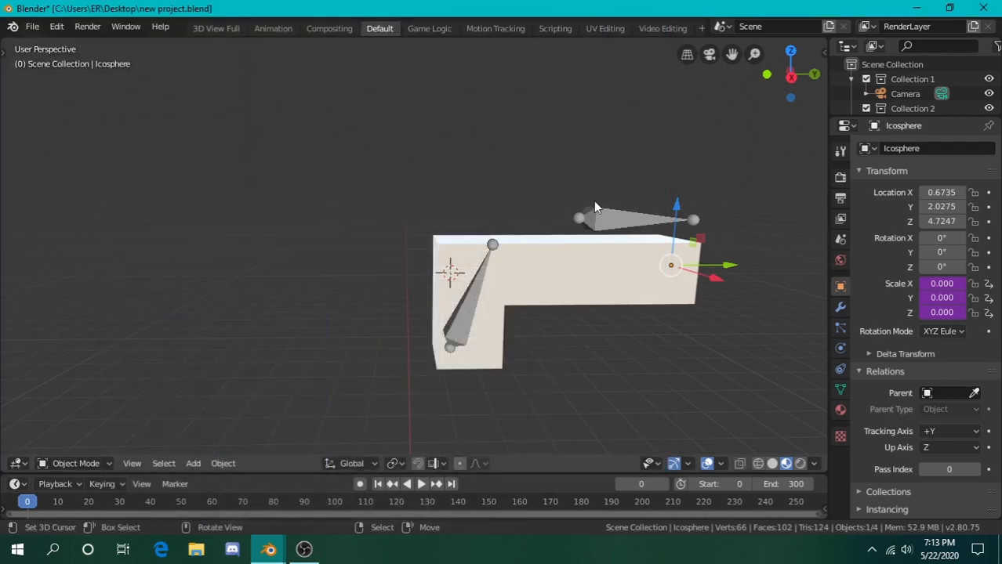
- Select the bone above the gun barrel and move it forward toward the muzzle to test the flame's scale drivers
{"action": "key", "text": "shift+grave"}
{"action": "key", "text": "d"}
{"action": "key", "text": "w"}
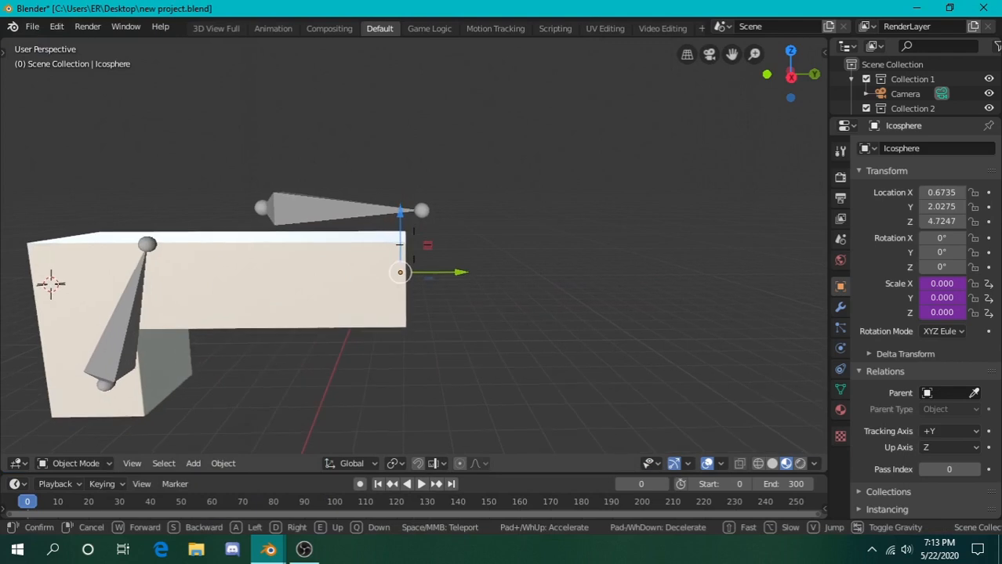
{"action": "key", "text": "d"}
{"action": "key", "text": "s"}
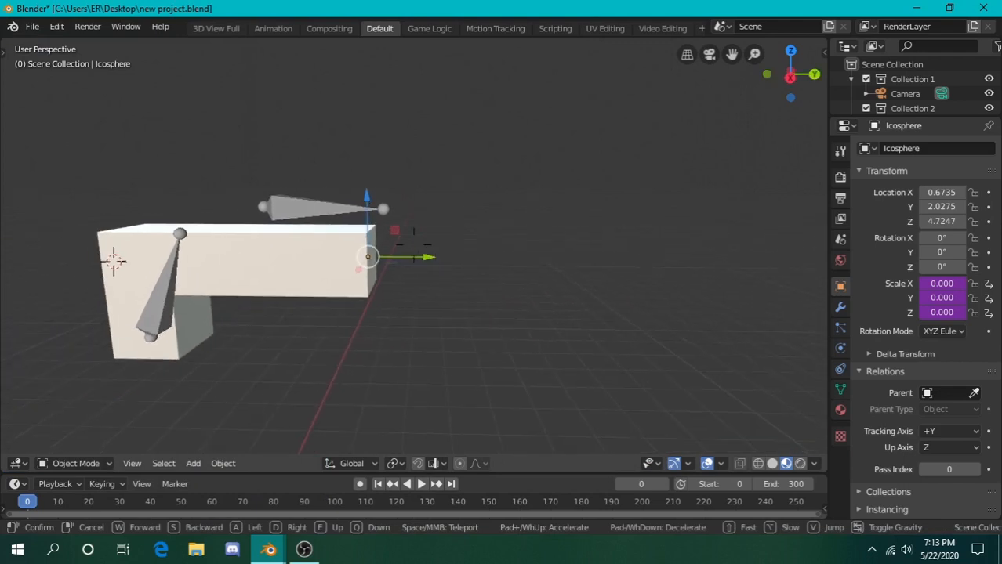
{"action": "key", "text": "w"}
{"action": "key", "text": "s"}
{"action": "left_click", "coordinate": [414, 245]}
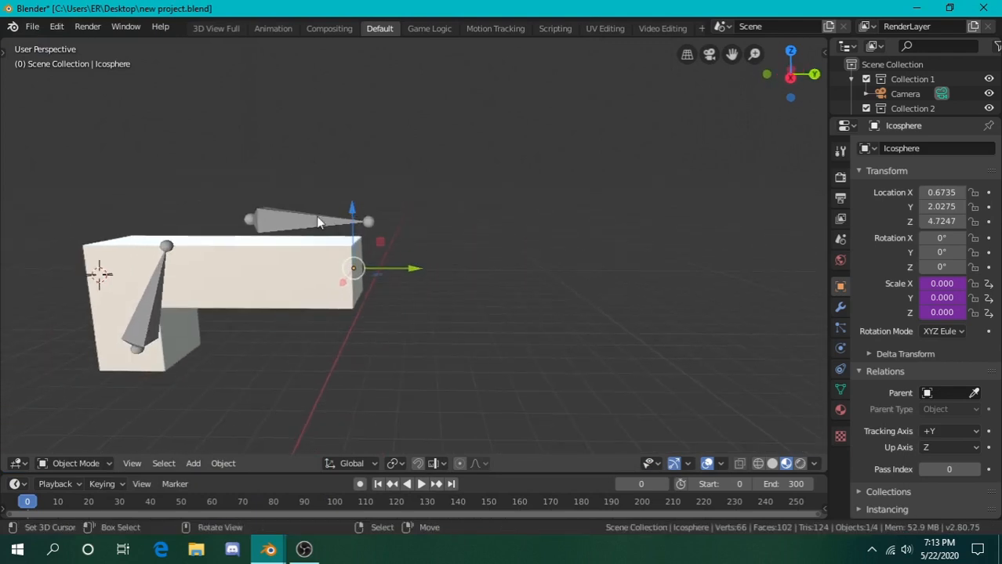
{"action": "left_click", "coordinate": [316, 218]}
{"action": "left_click_drag", "start_coordinate": [290, 223], "coordinate": [316, 227]}
- Slide the bone above the barrel back and forth along the global Y axis, ending close to where it started
{"action": "key", "text": "a"}
{"action": "key", "text": "q"}
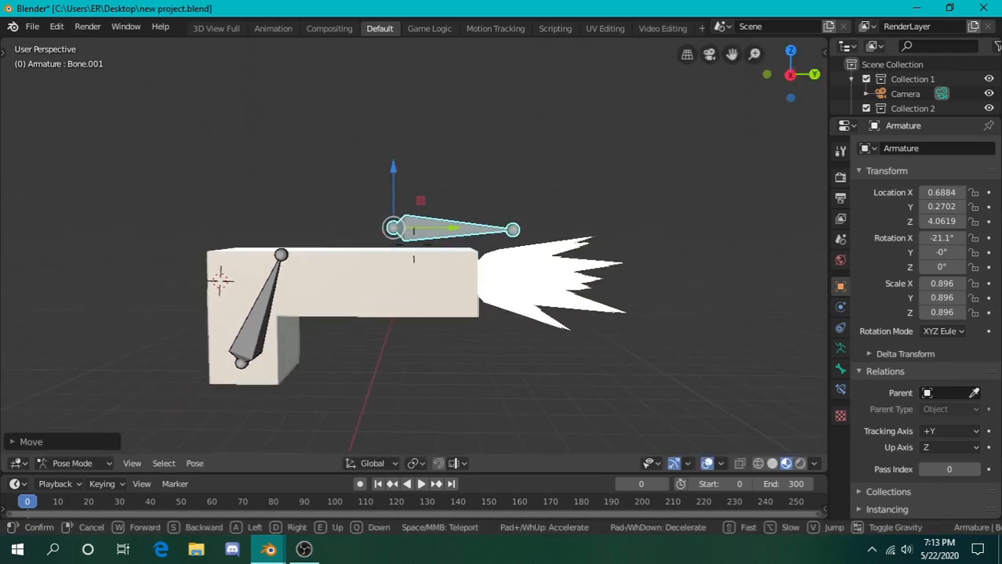
{"action": "key", "text": "d"}
{"action": "key", "text": "s"}
{"action": "key", "text": "d"}
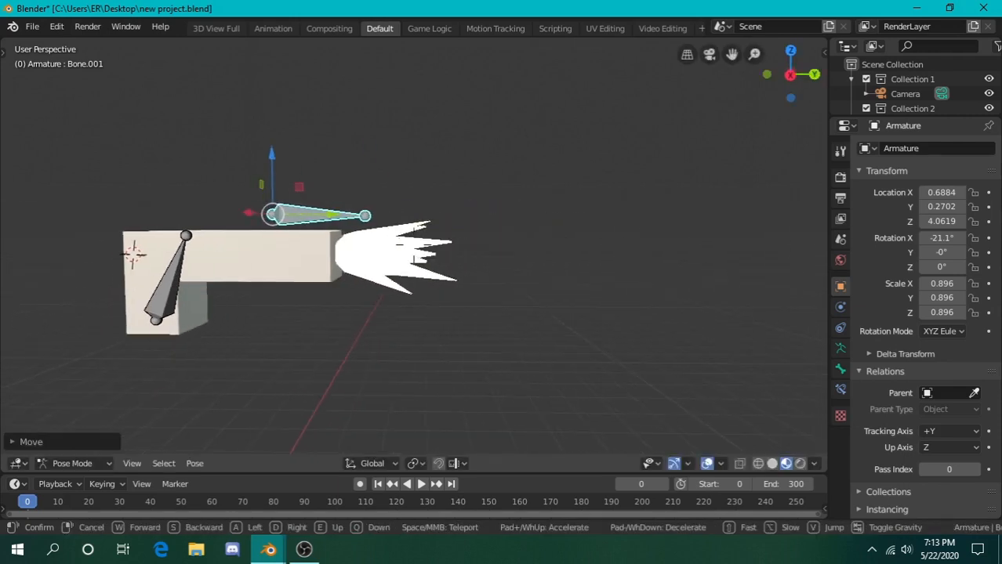
{"action": "key", "text": "s"}
{"action": "left_click", "coordinate": [408, 246]}
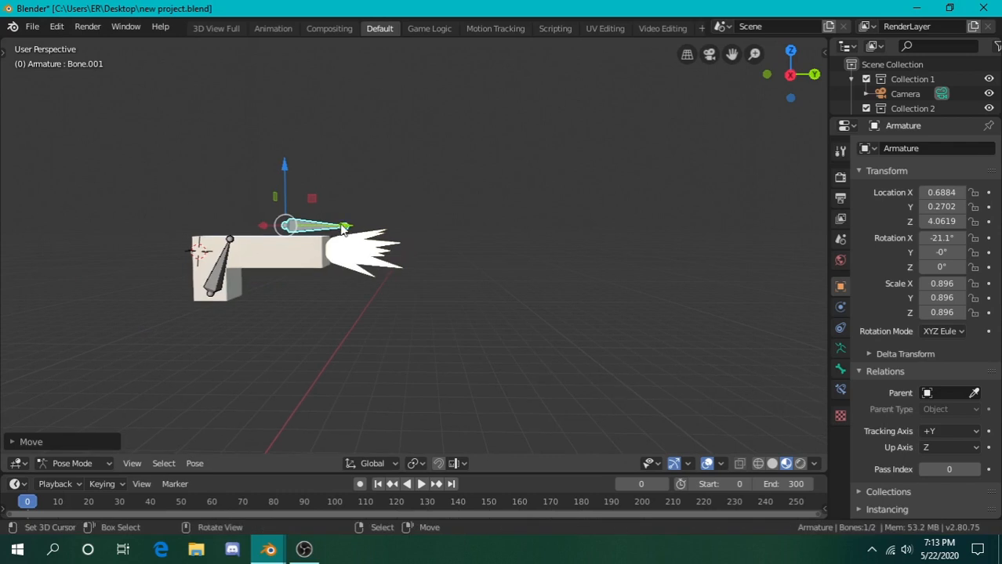
{"action": "key", "text": "g"}
{"action": "key", "text": "y"}
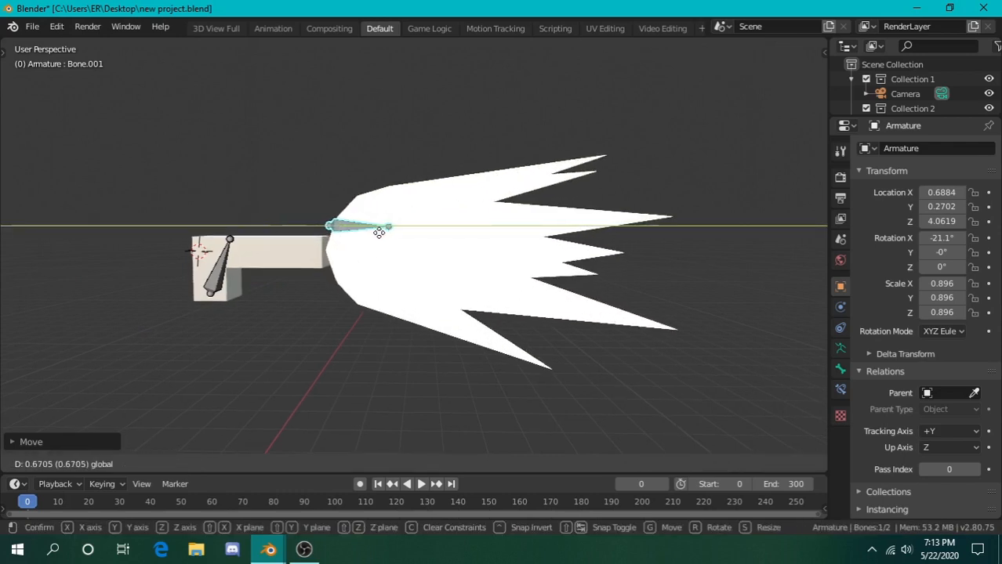
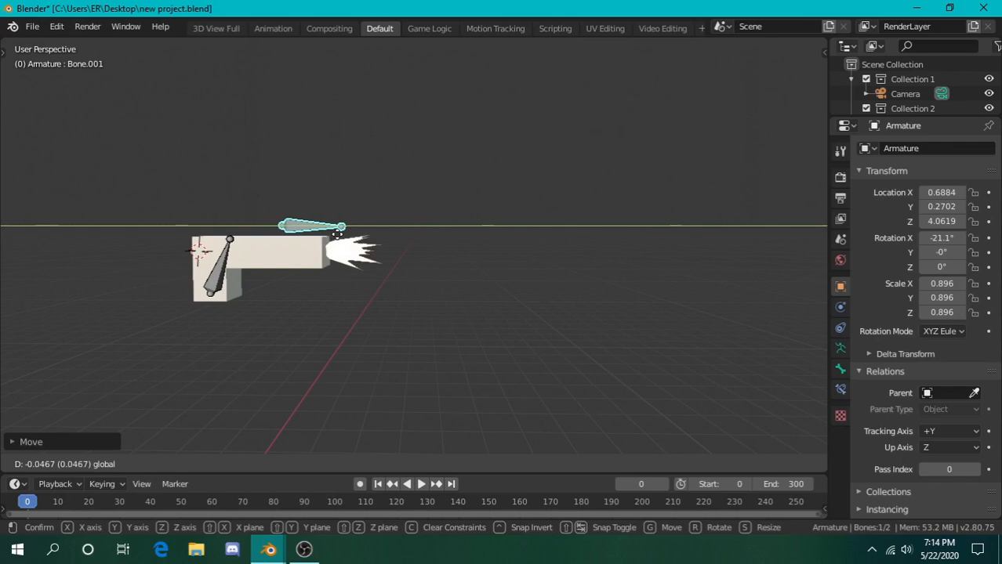
{"action": "left_click", "coordinate": [342, 235]}
- Move the bone above the barrel slightly backward along the global Y axis to shrink the flame
{"action": "key", "text": "shift+grave"}
{"action": "key", "text": "w"}
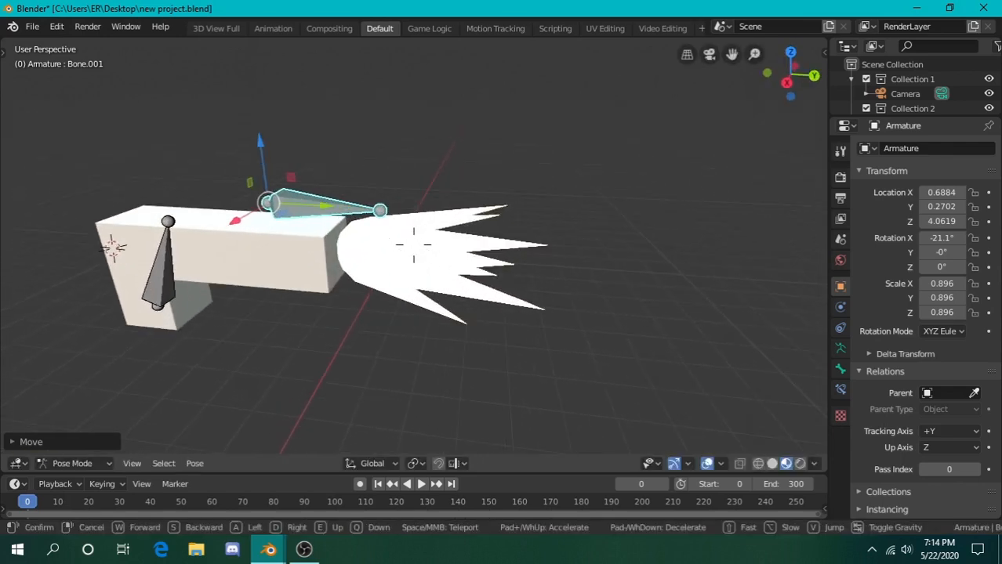
{"action": "key", "text": "s"}
{"action": "key", "text": "q"}
{"action": "key", "text": "w"}
{"action": "key", "text": "s"}
{"action": "left_click", "coordinate": [414, 245]}
{"action": "key", "text": "g"}
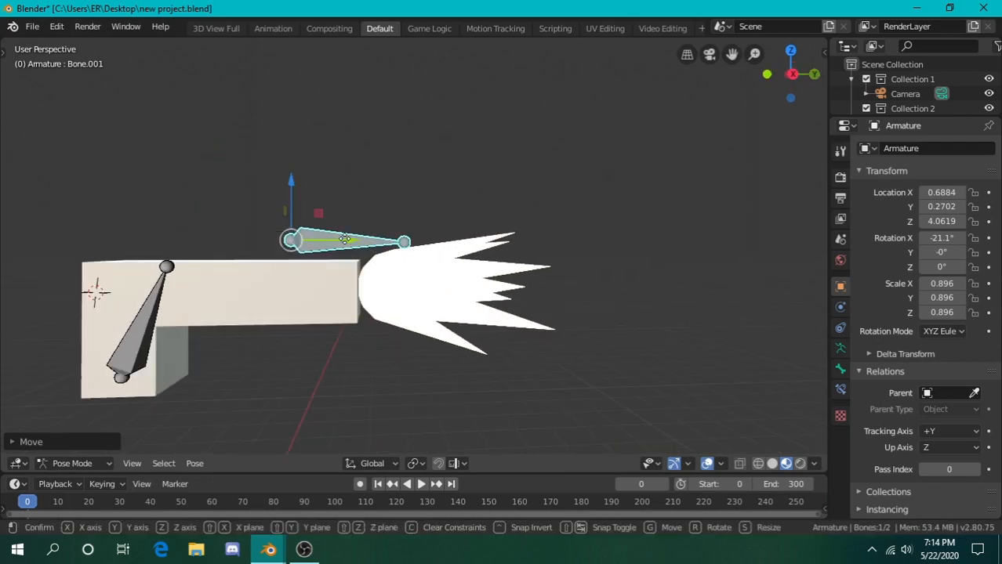
{"action": "key", "text": "y"}
{"action": "left_click", "coordinate": [354, 285]}
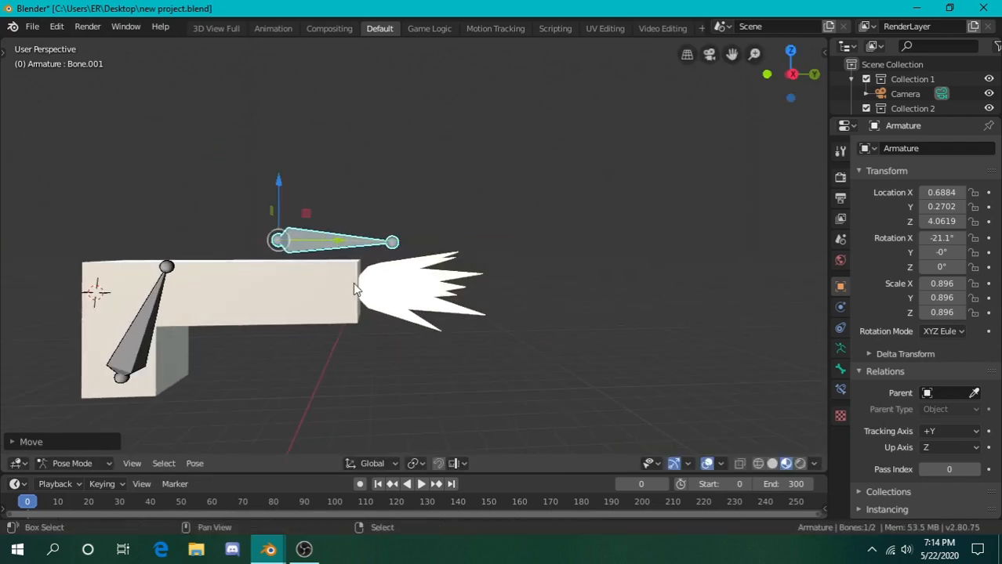
- Try moving the bone above the barrel freely, without any axis constraint
{"action": "key", "text": "shift+grave"}
{"action": "key", "text": "e"}
{"action": "key", "text": "w"}
{"action": "left_click", "coordinate": [429, 249]}
{"action": "key", "text": "g"}
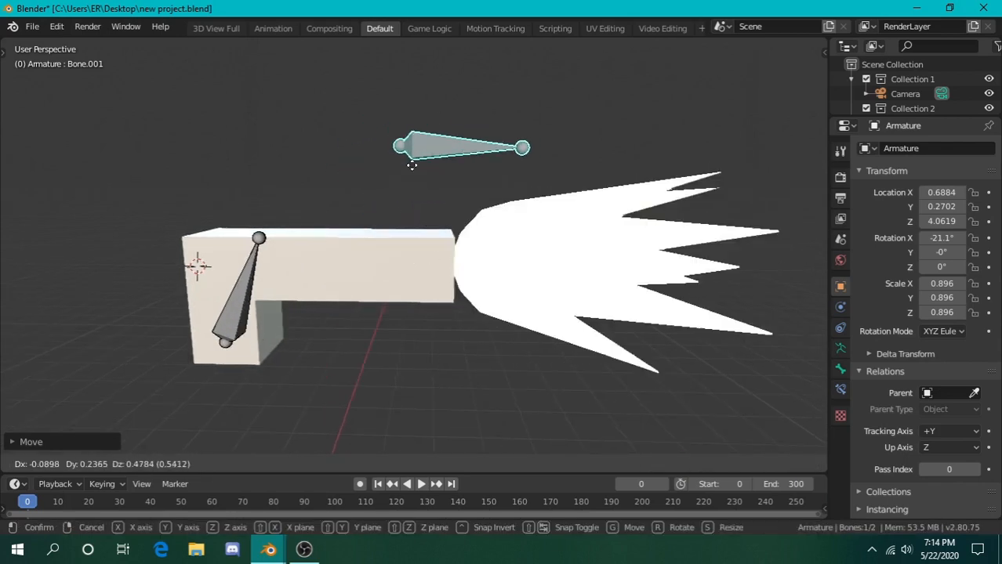
{"action": "left_click", "coordinate": [379, 229]}
- Try moving and rotating the bone in the gun's handle
{"action": "left_click", "coordinate": [245, 296]}
{"action": "key", "text": "g"}
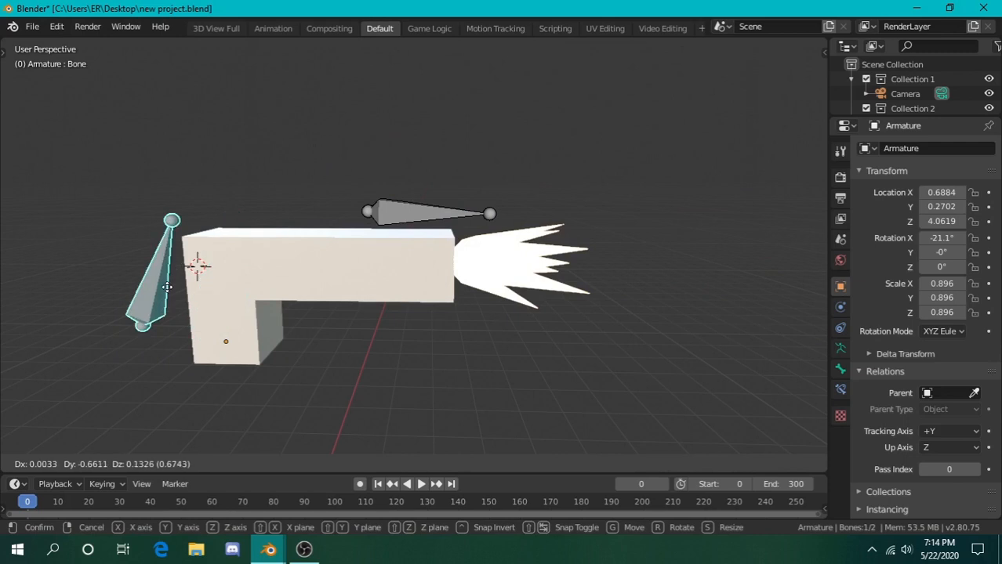
{"action": "left_click", "coordinate": [251, 302]}
{"action": "key", "text": "r"}
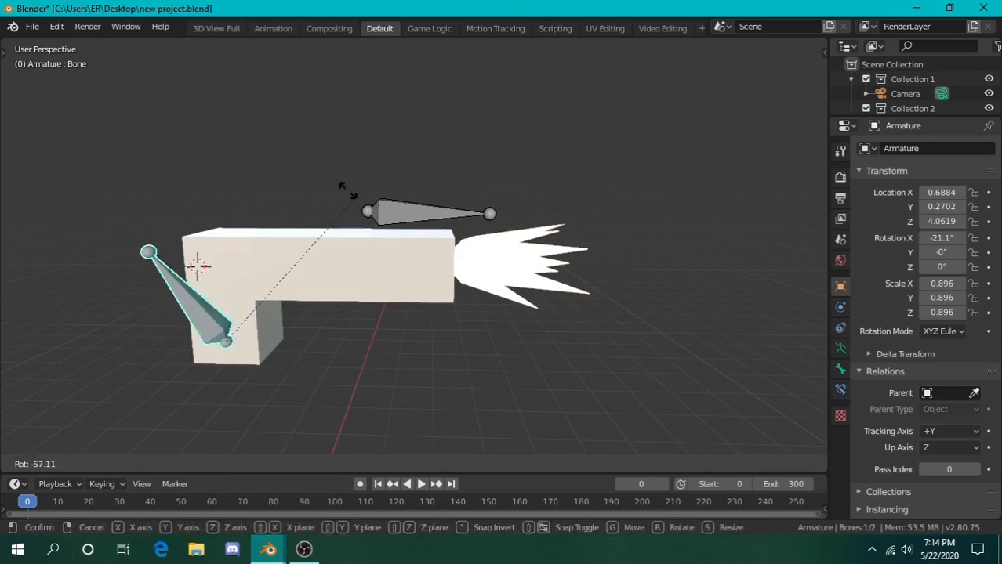
{"action": "left_click", "coordinate": [304, 328]}
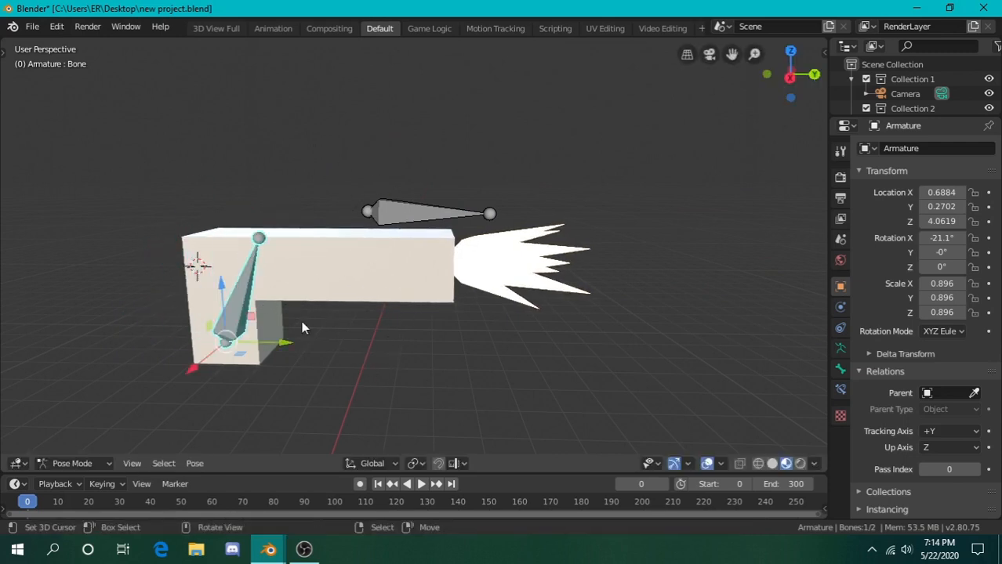
- Select the flame icosphere and inspect it up close at the muzzle
{"action": "right_click", "coordinate": [501, 283]}
{"action": "key", "text": "shift+grave"}
{"action": "key", "text": "w"}
{"action": "key", "text": "d"}
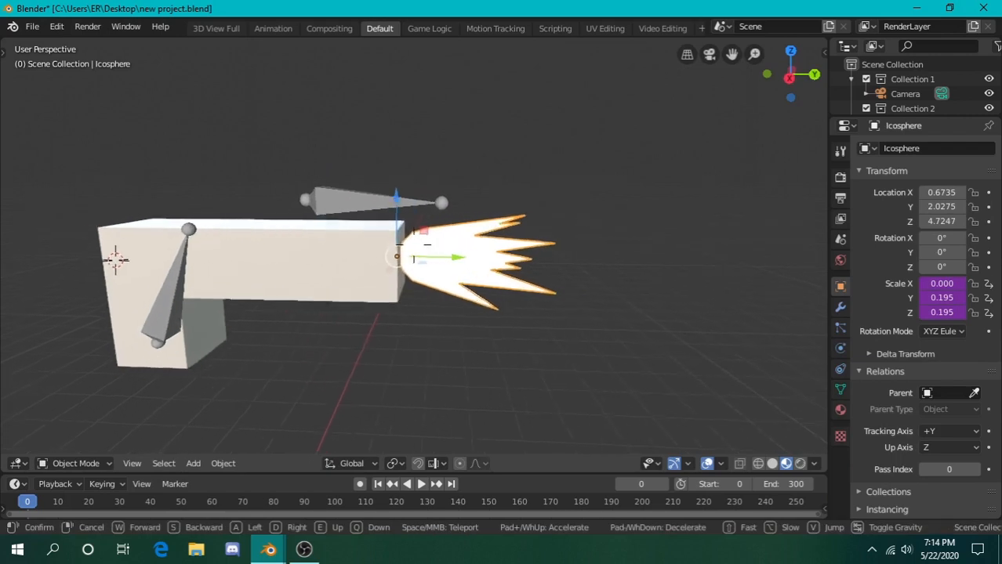
{"action": "left_click", "coordinate": [413, 244]}
- Select the bone above the barrel and try a free move, then cancel it
{"action": "right_click", "coordinate": [347, 199]}
{"action": "key", "text": "shift+grave"}
{"action": "key", "text": "d"}
{"action": "left_click", "coordinate": [414, 244]}
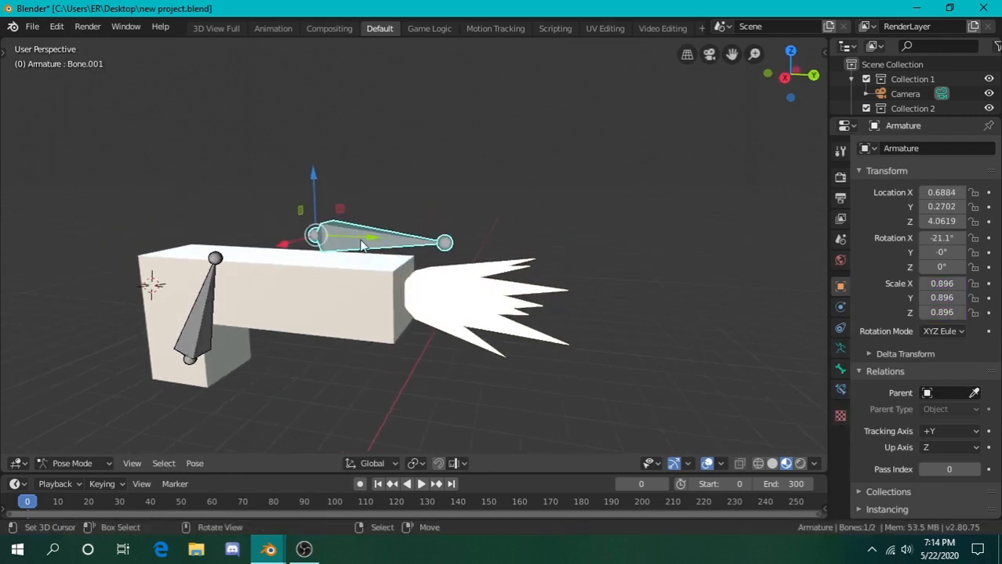
{"action": "key", "text": "g"}
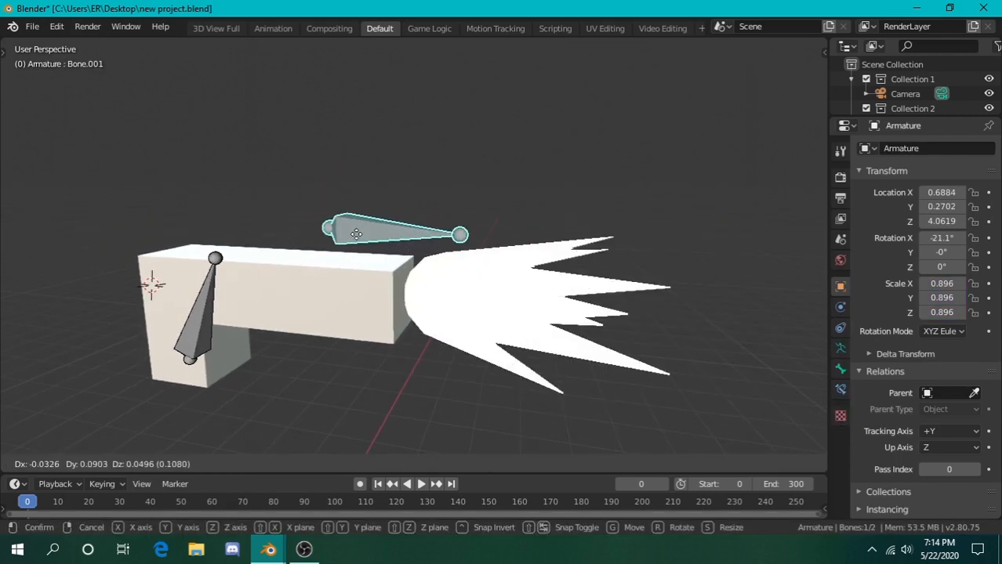
{"action": "right_click", "coordinate": [376, 240]}
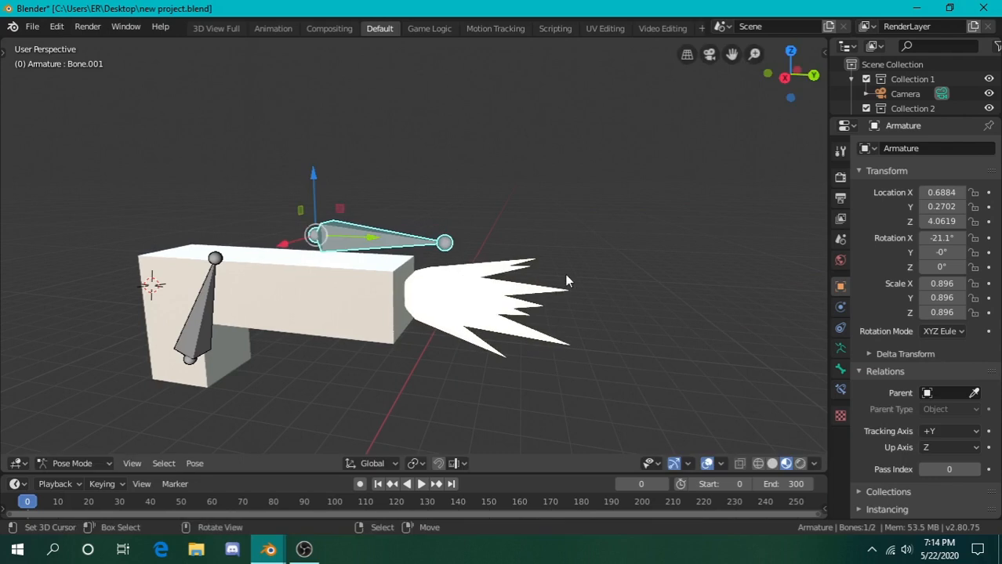
- Add a Limit Location bone constraint to Bone.001 and set its Convert option to Local Space
{"action": "left_click", "coordinate": [841, 390]}
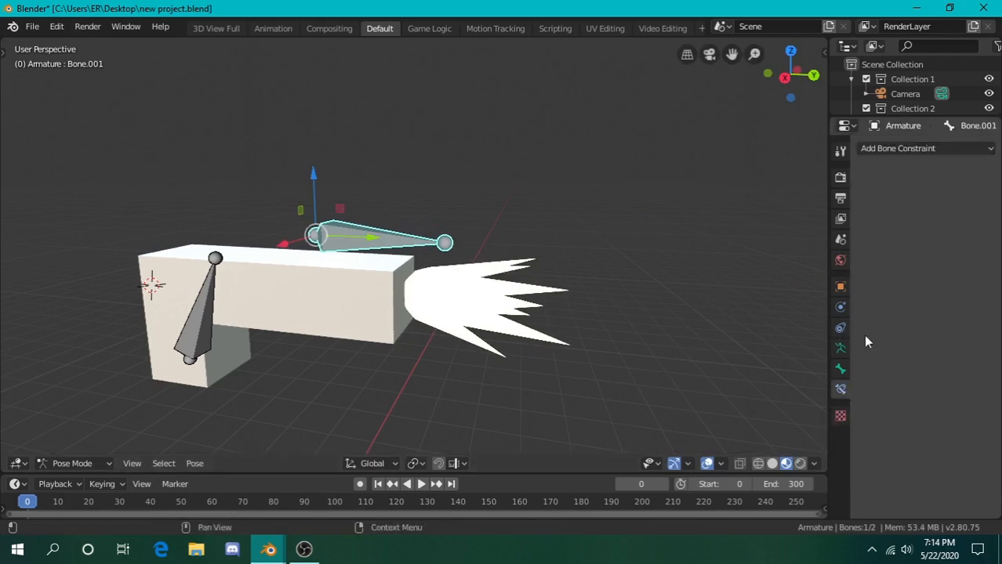
{"action": "left_click", "coordinate": [895, 149]}
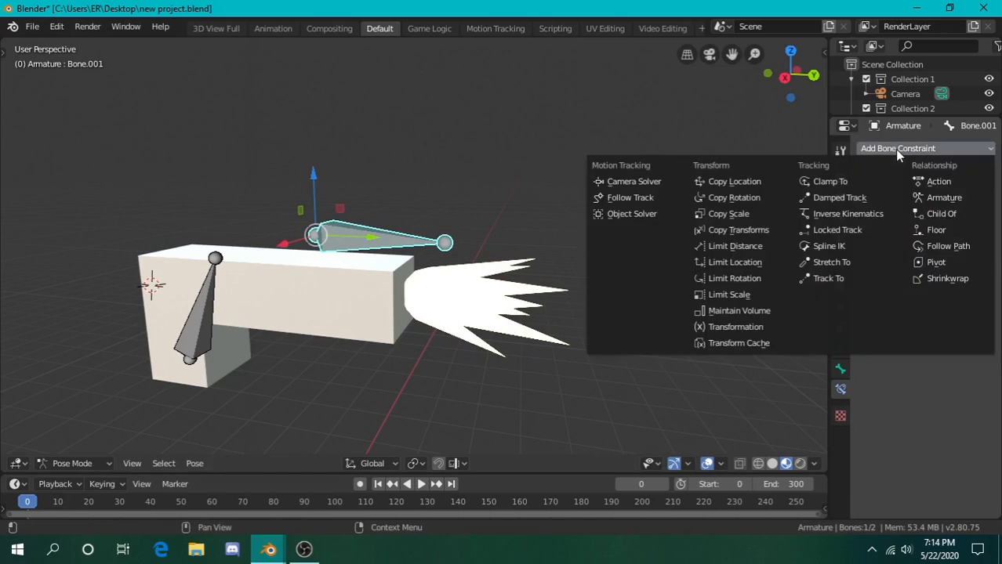
{"action": "left_click", "coordinate": [751, 265]}
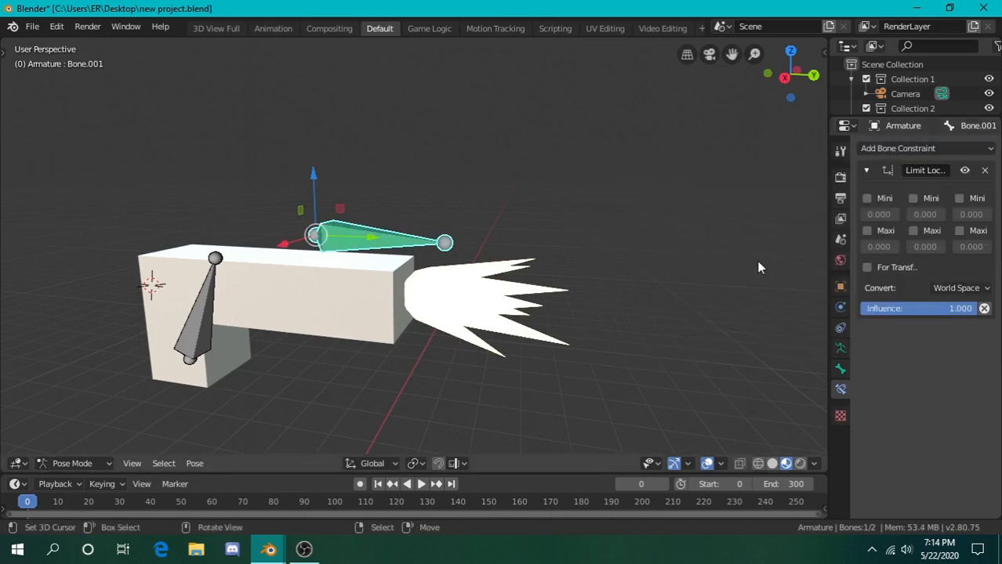
{"action": "left_click", "coordinate": [954, 288]}
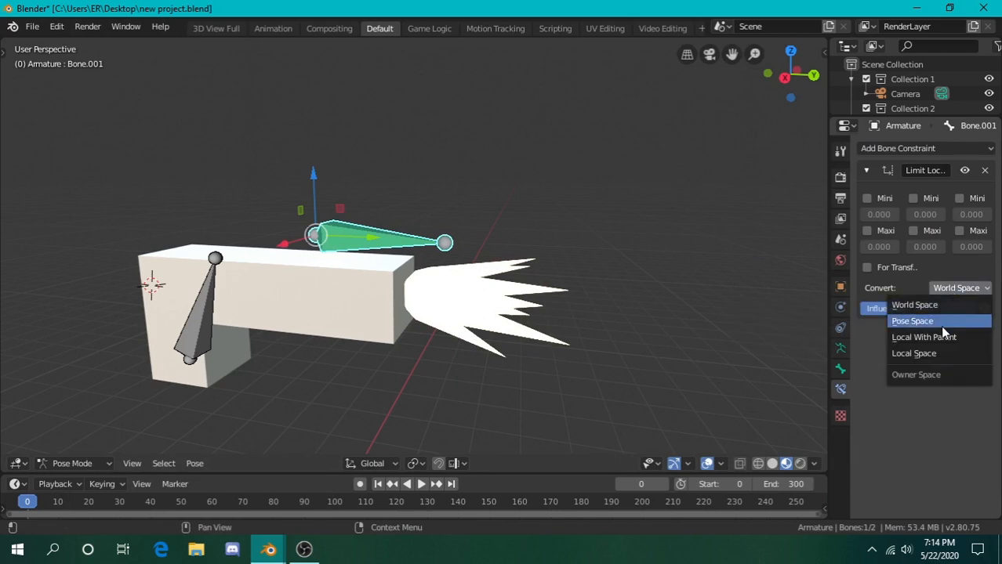
{"action": "left_click", "coordinate": [940, 352]}
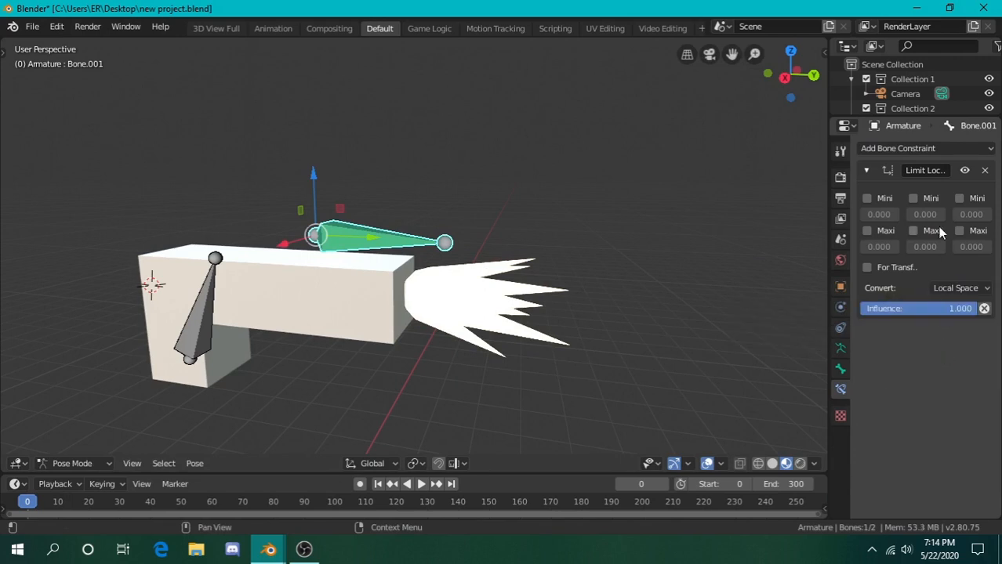
- Enable the minimum and maximum Y limits in the Limit Location constraint, leaving Minimum Y at 0 and setting Maximum Y to 0.2
{"action": "left_click", "coordinate": [928, 199]}
{"action": "left_click", "coordinate": [930, 232]}
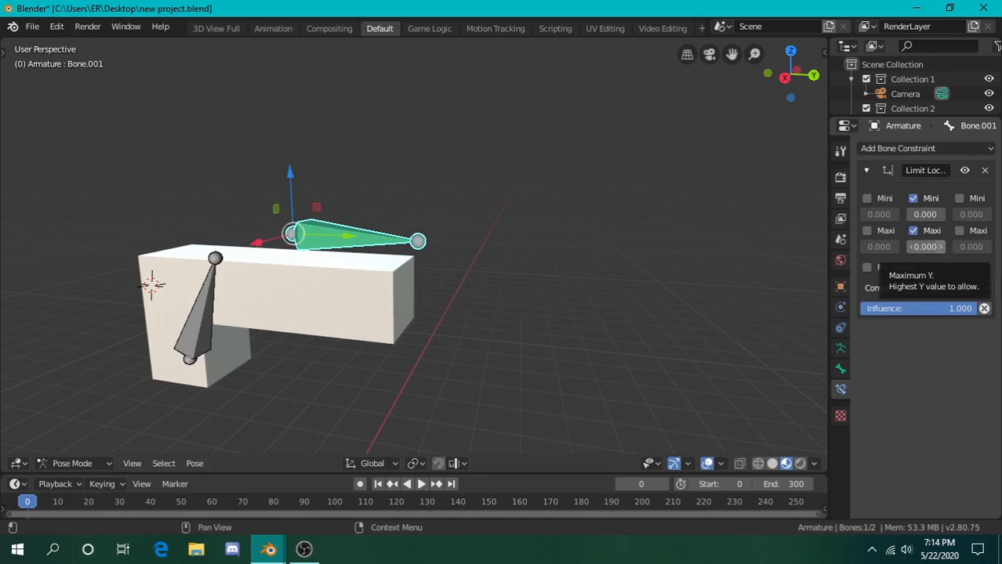
{"action": "left_click", "coordinate": [940, 247]}
{"action": "left_click", "coordinate": [939, 246]}
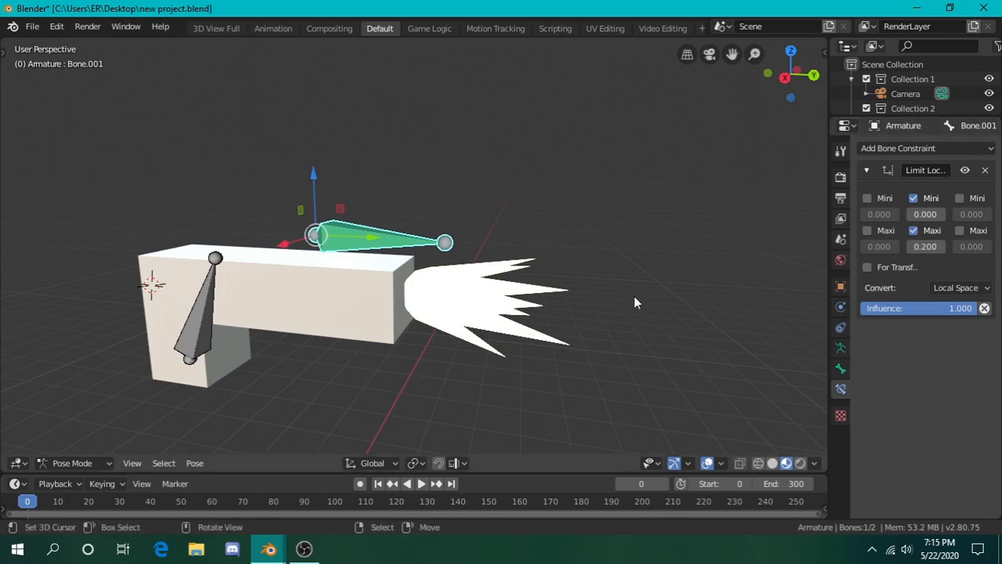
{"action": "left_click", "coordinate": [940, 247]}
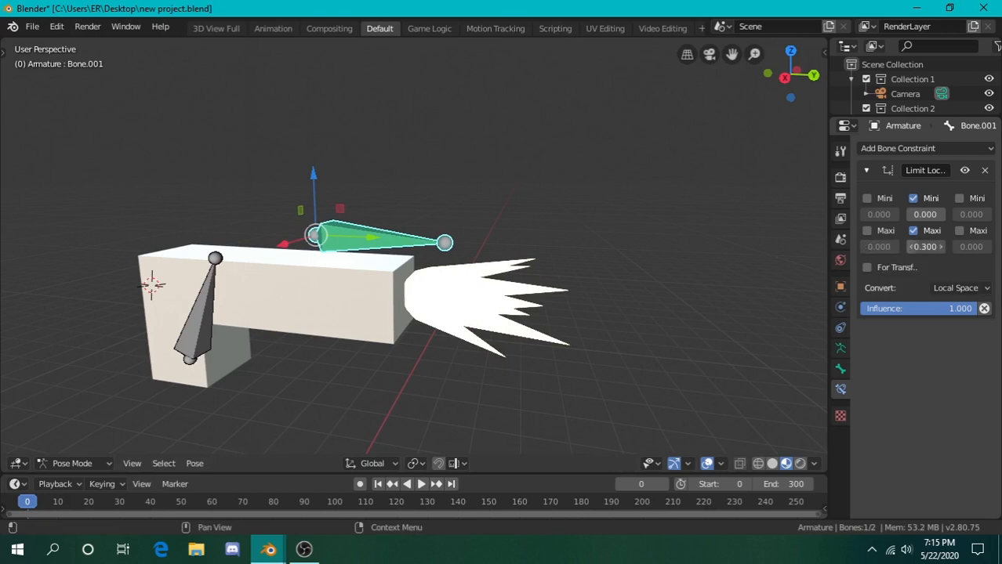
{"action": "left_click", "coordinate": [910, 247]}
- Try moving Bone.001 repeatedly along the Y axis to test its limits, then try a free move and cancel it
{"action": "key", "text": "g"}
{"action": "key", "text": "y"}
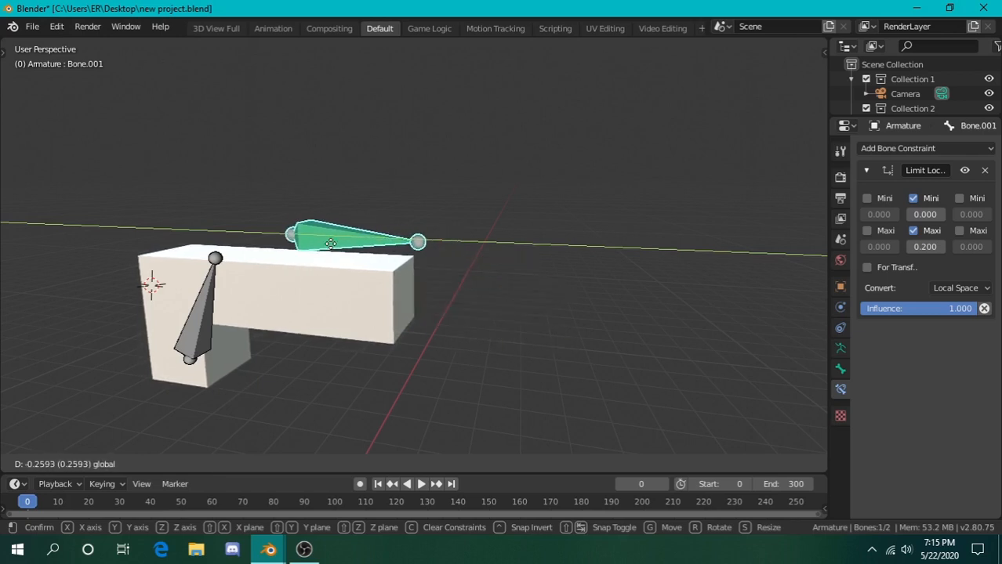
{"action": "left_click", "coordinate": [377, 248]}
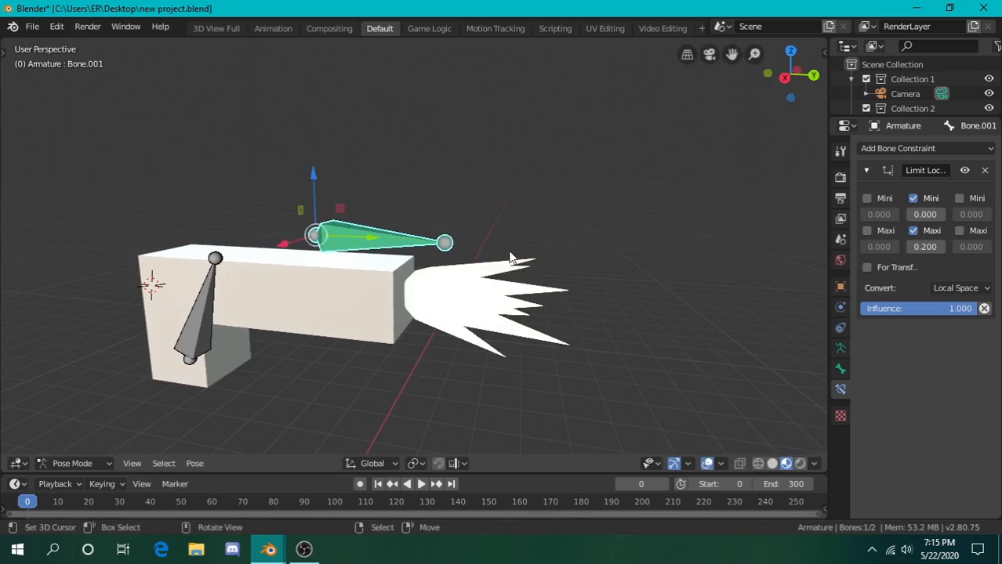
{"action": "key", "text": "g"}
{"action": "key", "text": "y"}
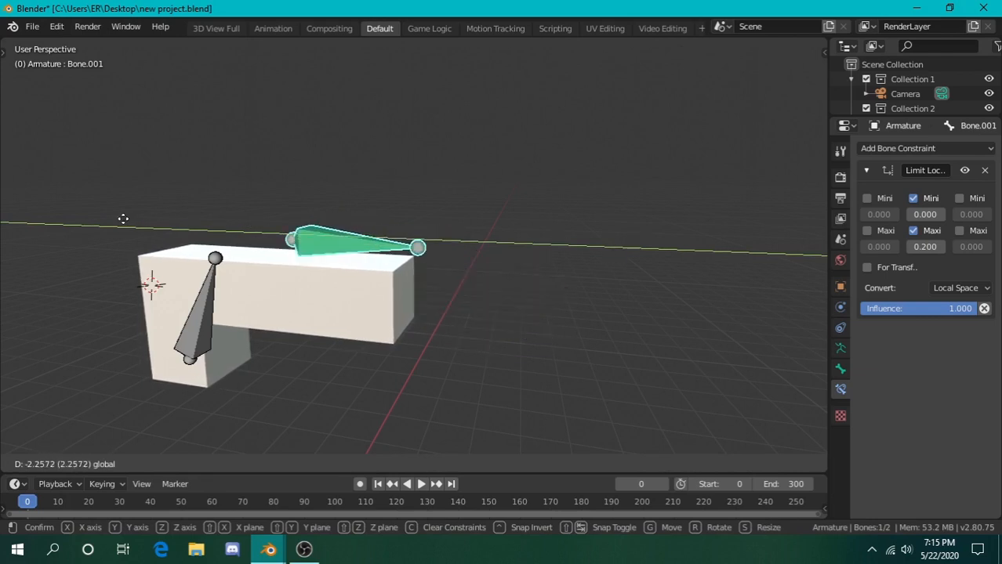
{"action": "left_click", "coordinate": [386, 225]}
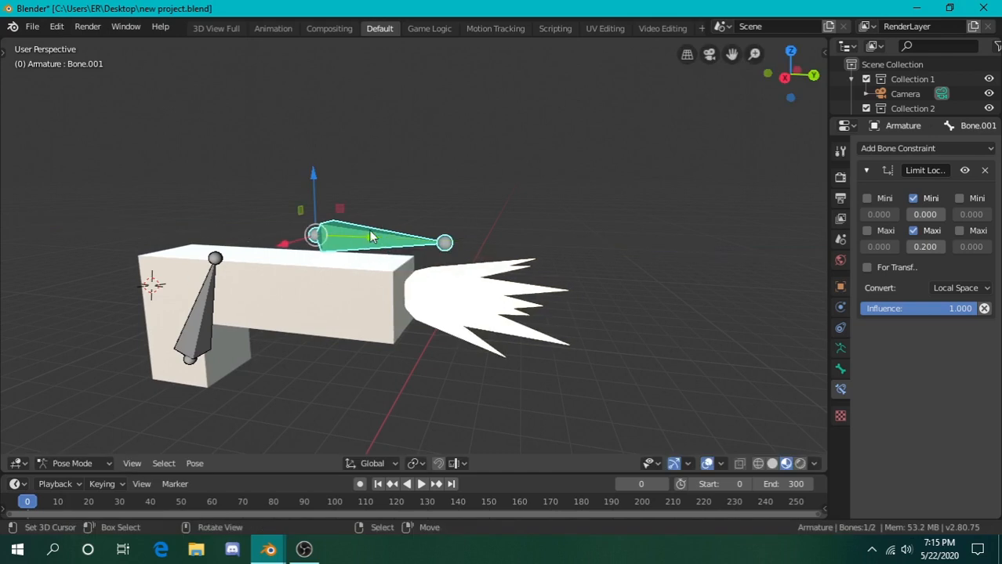
{"action": "key", "text": "g"}
{"action": "key", "text": "y"}
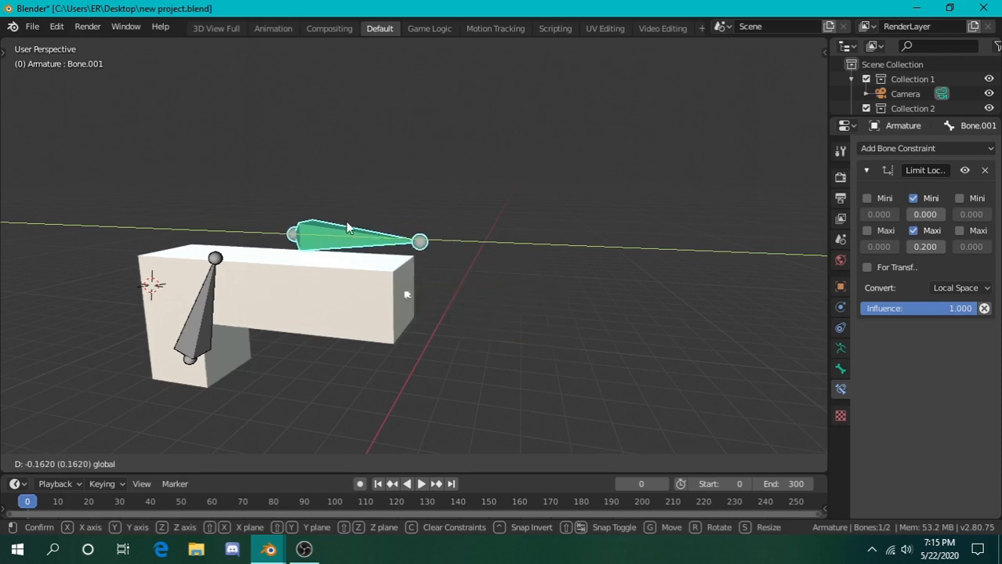
{"action": "left_click", "coordinate": [370, 246]}
{"action": "key", "text": "g"}
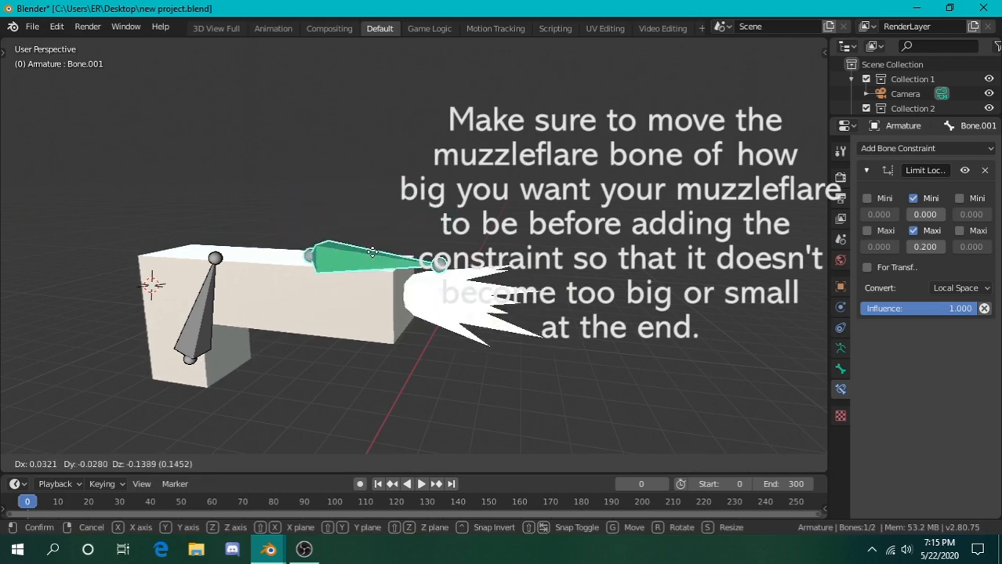
{"action": "right_click", "coordinate": [372, 254]}
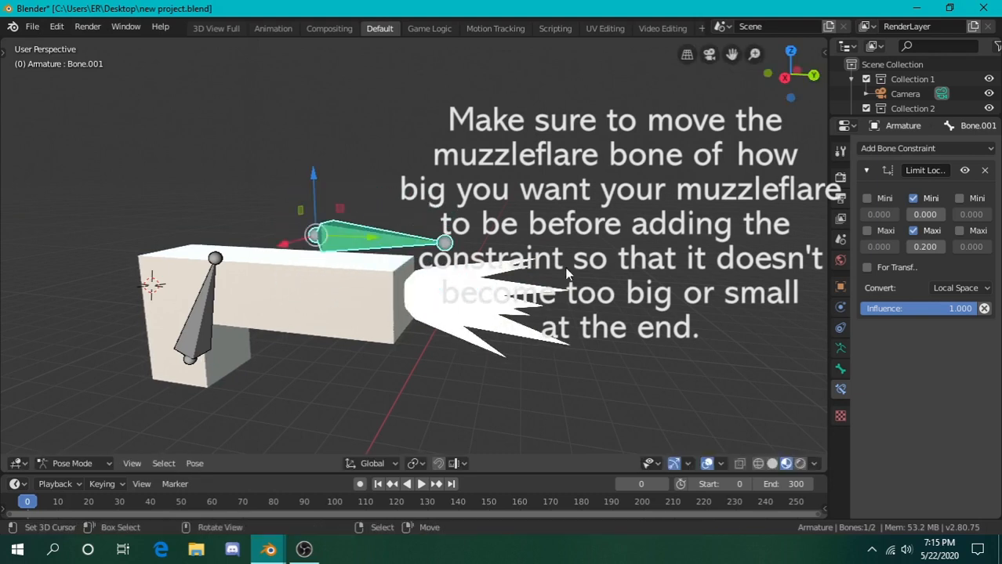
- Enable the minimum and maximum limits for both X and Z in the Limit Location constraint, all at 0
{"action": "left_click", "coordinate": [868, 199]}
{"action": "left_click", "coordinate": [867, 231]}
{"action": "left_click", "coordinate": [958, 199]}
{"action": "left_click", "coordinate": [959, 231]}
- Move Bone.001 along the Y axis toward the muzzle to its full flame position
{"action": "key", "text": "g"}
{"action": "key", "text": "y"}
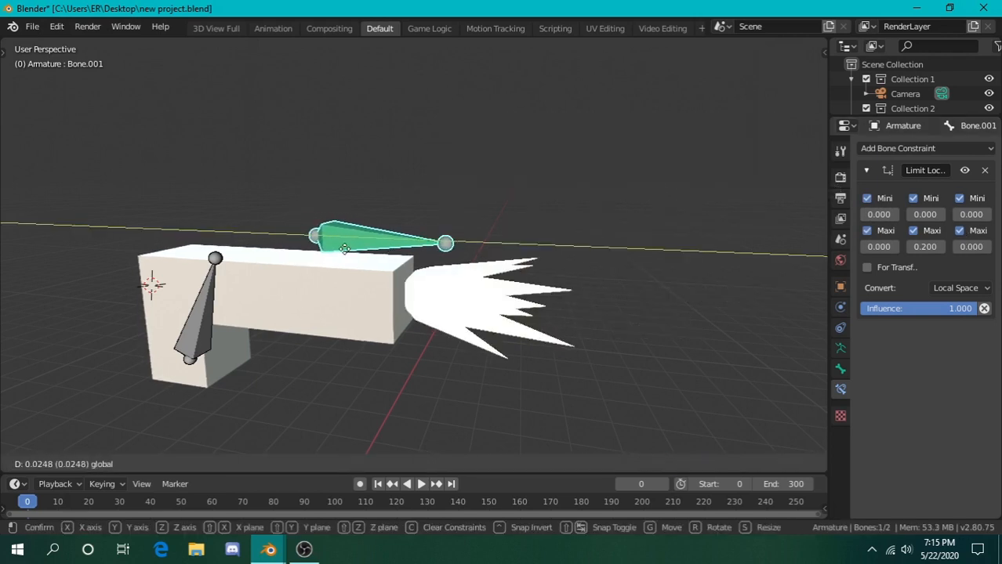
{"action": "mouse_move", "coordinate": [374, 259]}
{"action": "left_mouse_down"}
{"action": "mouse_move", "coordinate": [368, 239]}
{"action": "mouse_move", "coordinate": [376, 242]}
{"action": "left_mouse_up"}
- In Edit Mode, parent the bone above the barrel to the handle bone with Keep Offset
{"action": "middle_click_drag", "start_coordinate": [462, 313], "coordinate": [426, 206]}
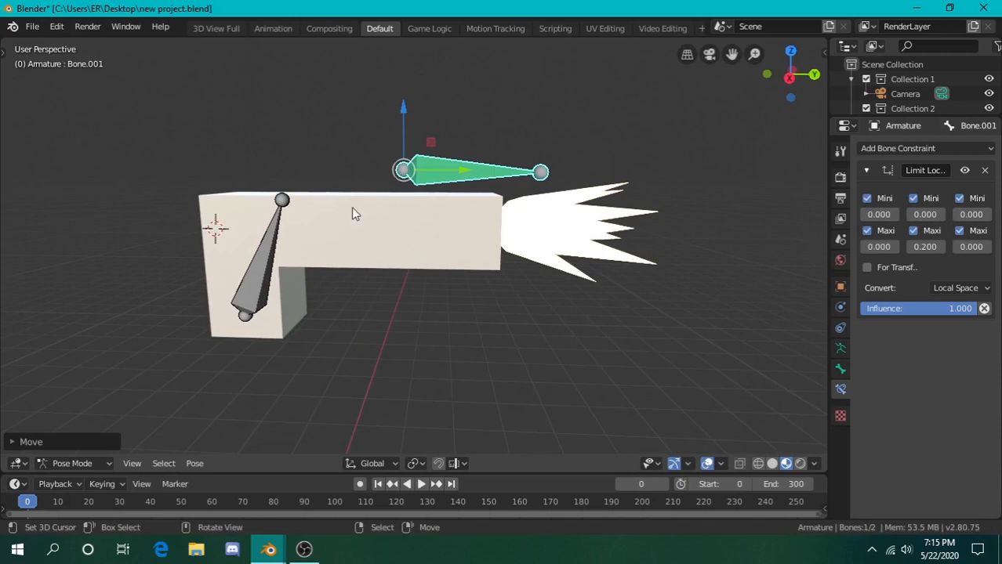
{"action": "key", "text": "shift+grave"}
{"action": "key", "text": "w"}
{"action": "left_click", "coordinate": [481, 207]}
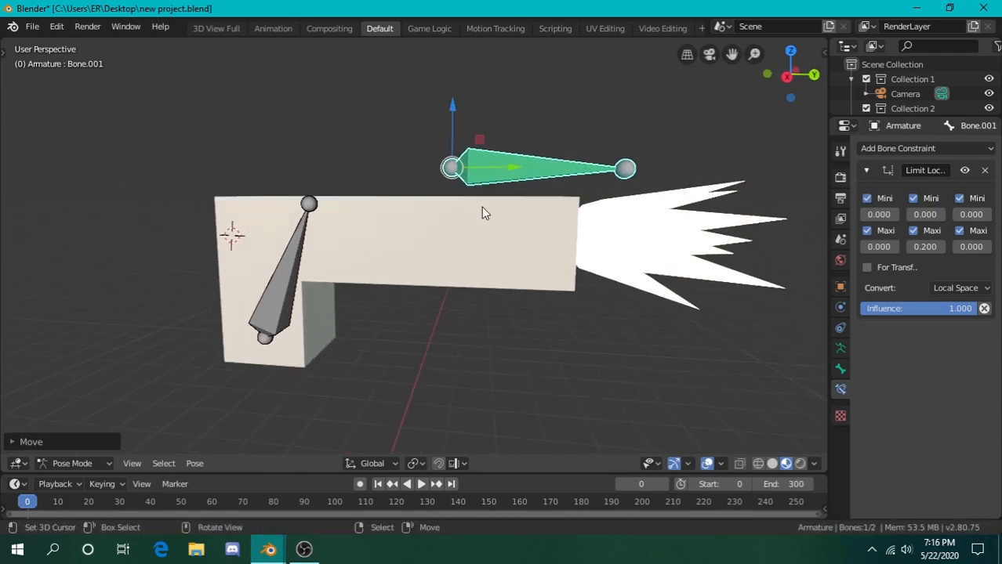
{"action": "key", "text": "Tab"}
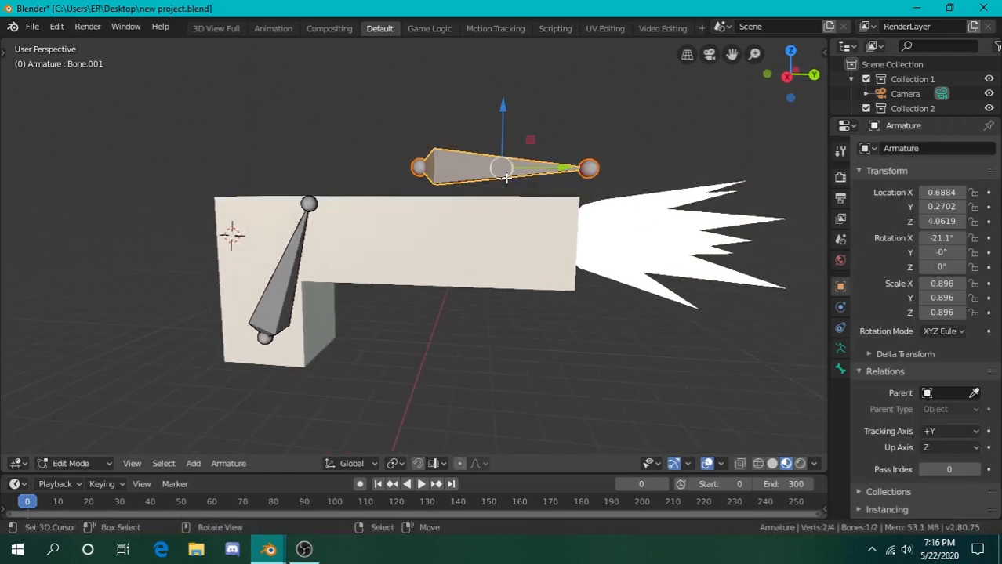
{"action": "left_click", "coordinate": [279, 283], "text": "shift"}
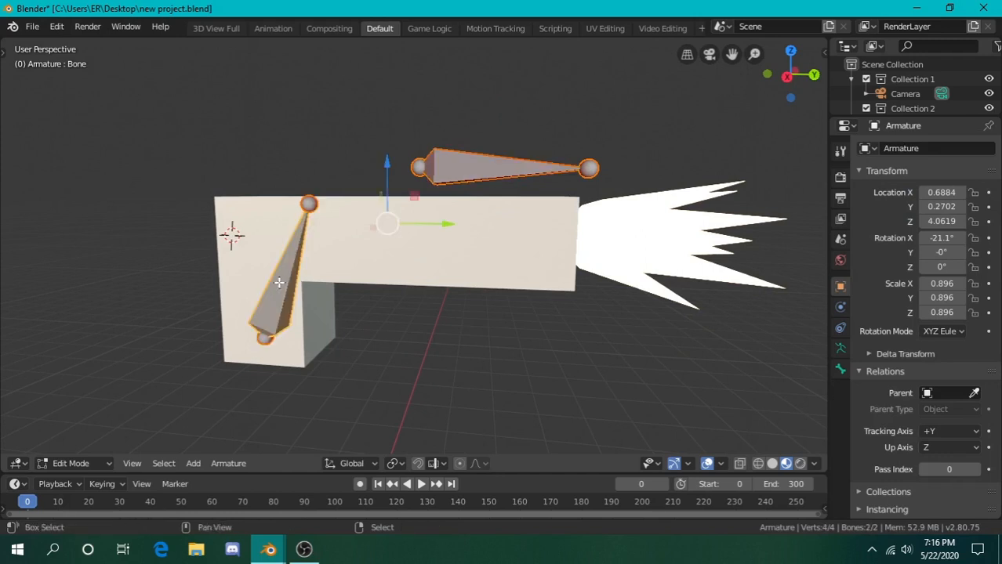
{"action": "key", "text": "ctrl+p"}
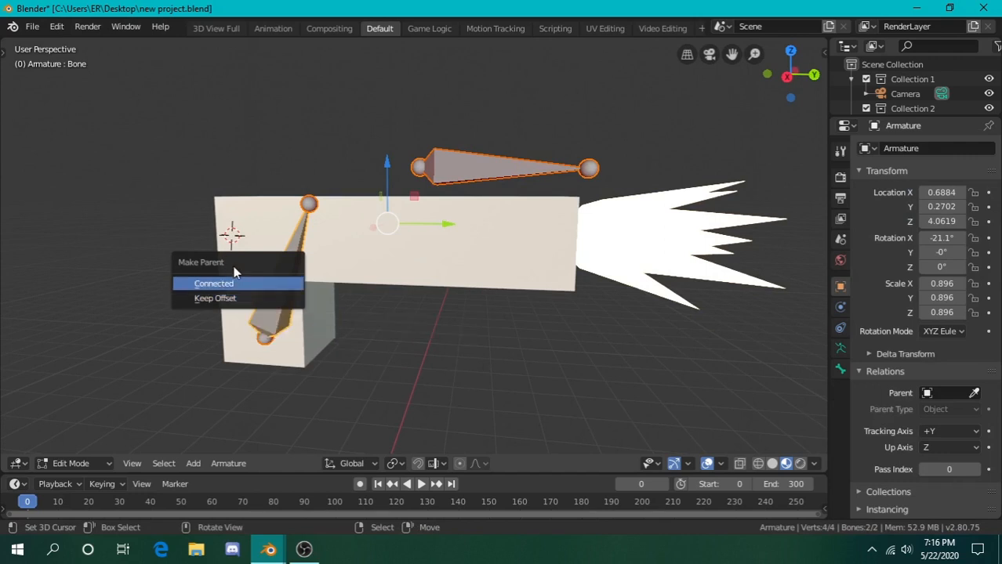
{"action": "left_click", "coordinate": [246, 299]}
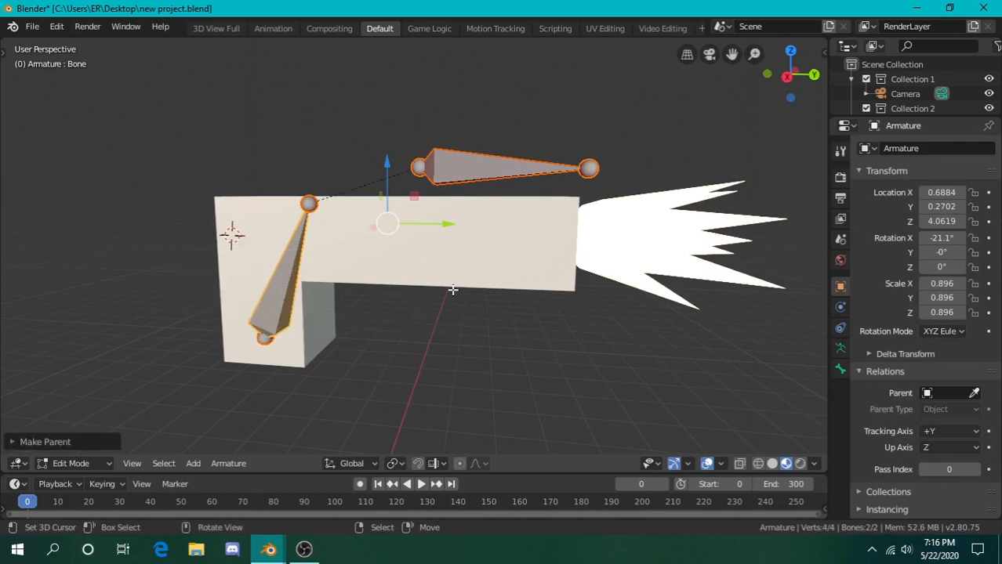
- Select the handle bone, switch to Pose Mode and try rotating it to test the bone parenting
{"action": "scroll", "coordinate": [329, 274], "scroll_direction": "down", "scroll_amount": 2}
{"action": "left_click", "coordinate": [292, 274]}
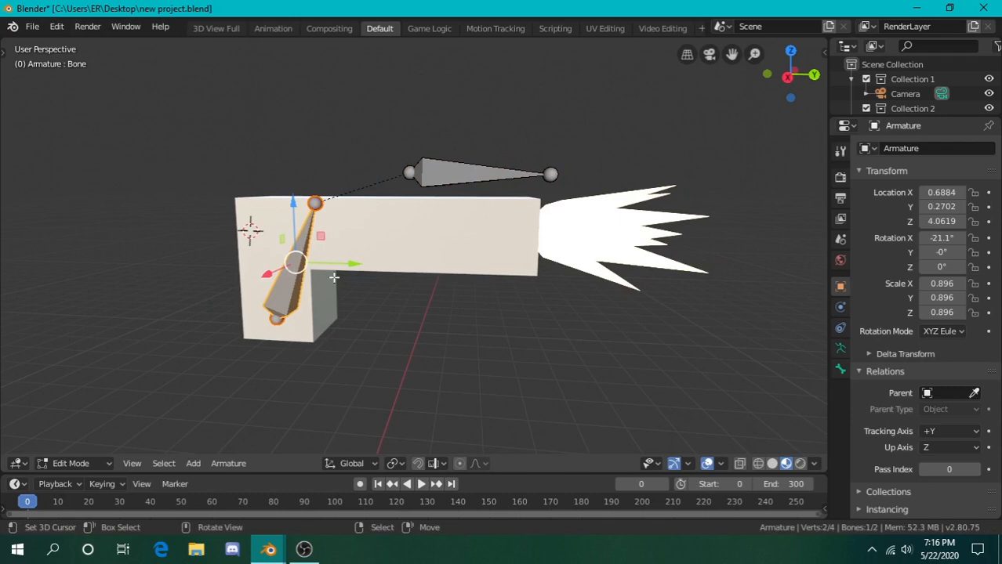
{"action": "key", "text": "ctrl+Tab"}
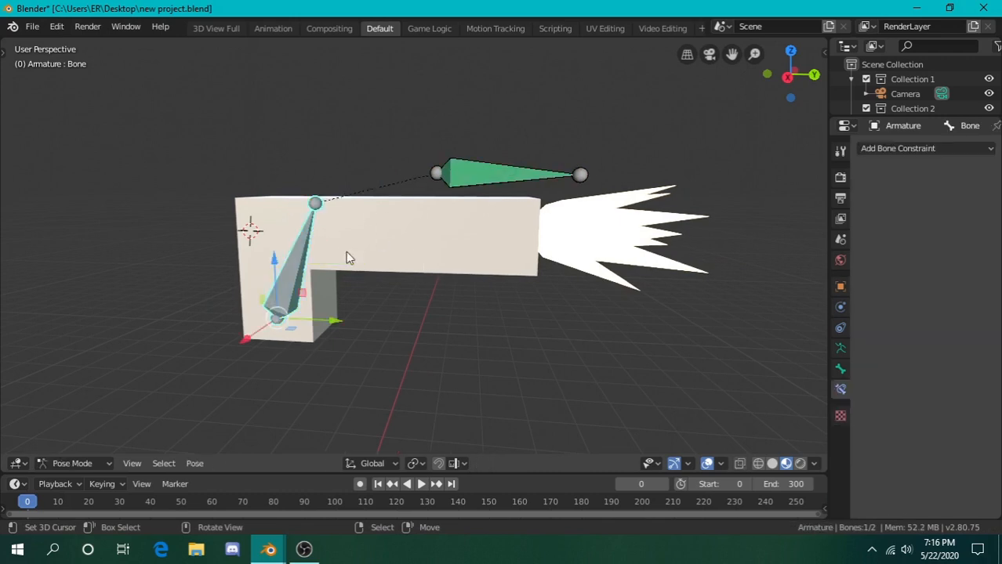
{"action": "key", "text": "r"}
{"action": "scroll", "coordinate": [409, 235], "scroll_direction": "down", "scroll_amount": 2}
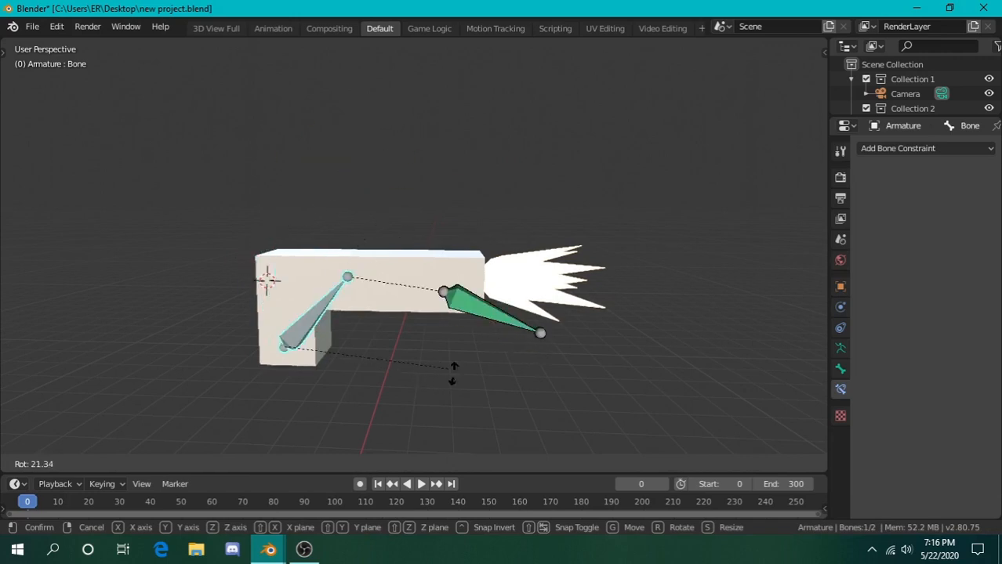
{"action": "left_click", "coordinate": [465, 352]}
- Parent the gun's cube mesh to the handle bone using the Bone parent type
{"action": "key", "text": "shift+grave"}
{"action": "key", "text": "w"}
{"action": "key", "text": "d"}
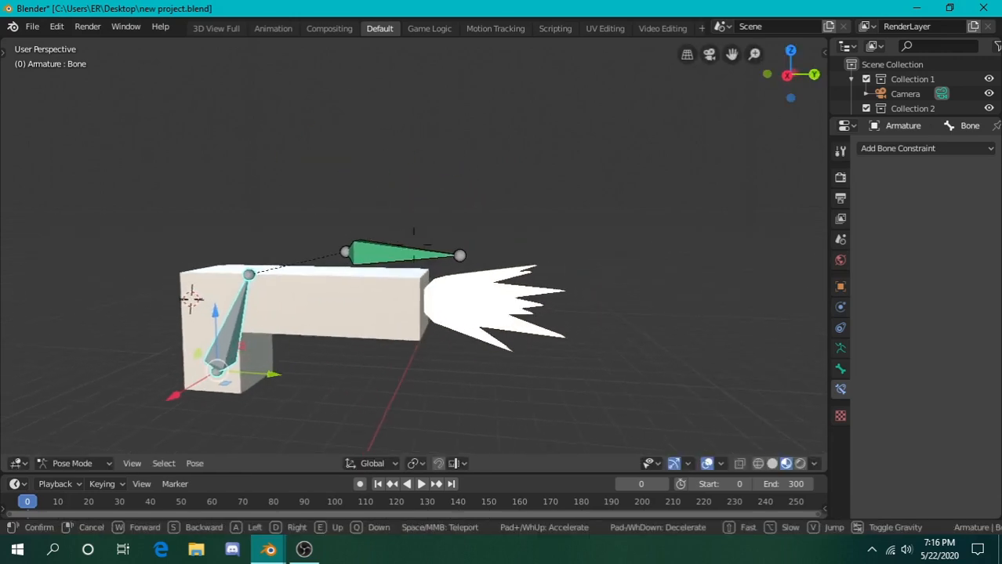
{"action": "left_click", "coordinate": [413, 249]}
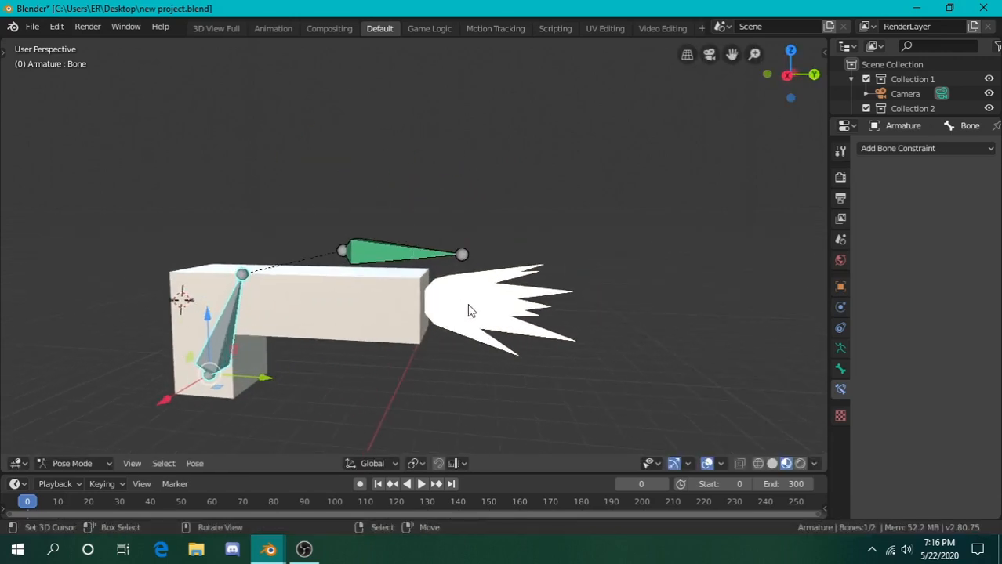
{"action": "key", "text": "ctrl+Tab"}
{"action": "left_click", "coordinate": [467, 307]}
{"action": "left_click", "coordinate": [396, 299]}
{"action": "key", "text": "shift+grave"}
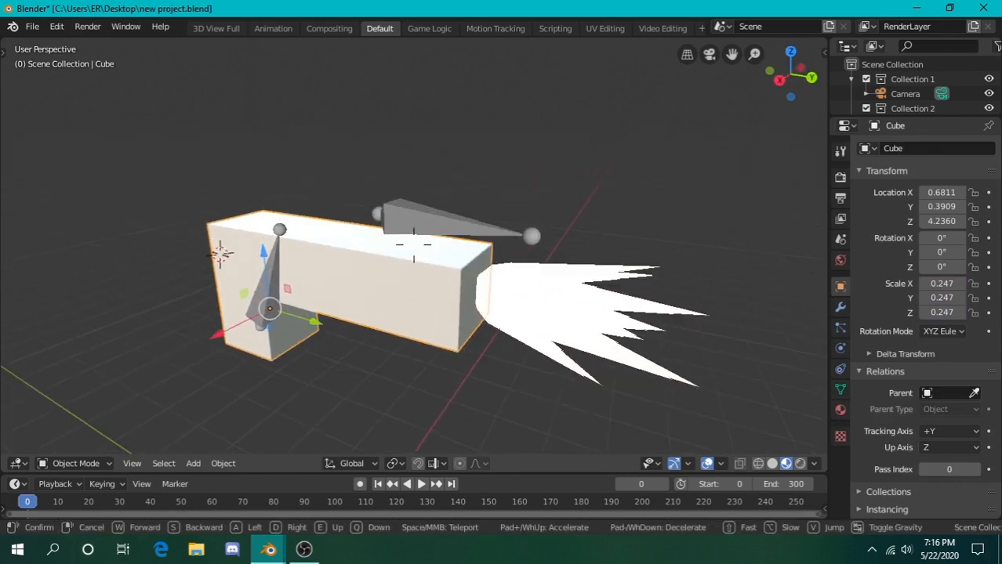
{"action": "left_click", "coordinate": [351, 259]}
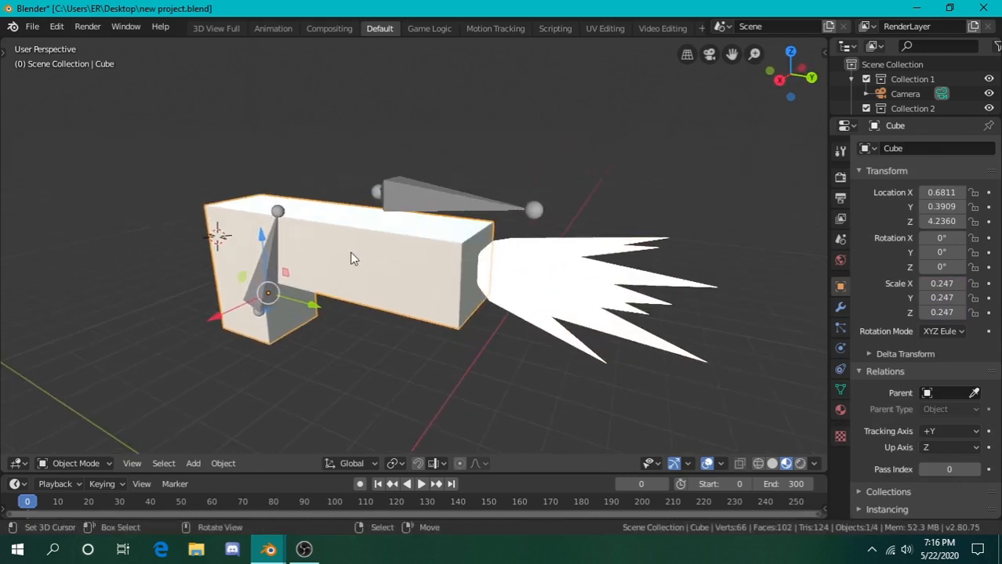
{"action": "left_click", "coordinate": [268, 277]}
{"action": "key", "text": "ctrl+Tab"}
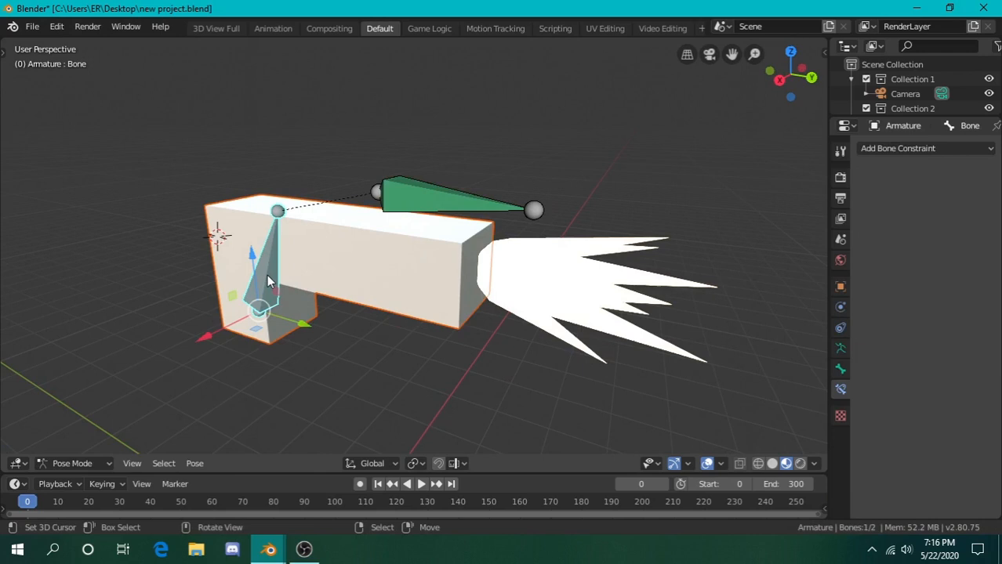
{"action": "key", "text": "ctrl+p"}
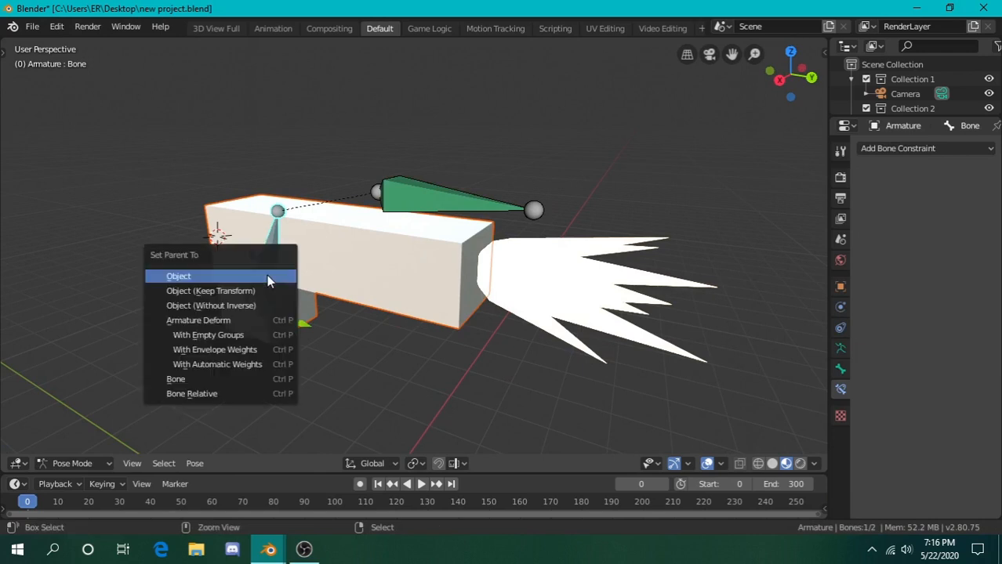
{"action": "left_click", "coordinate": [231, 379]}
{"action": "left_click", "coordinate": [338, 256]}
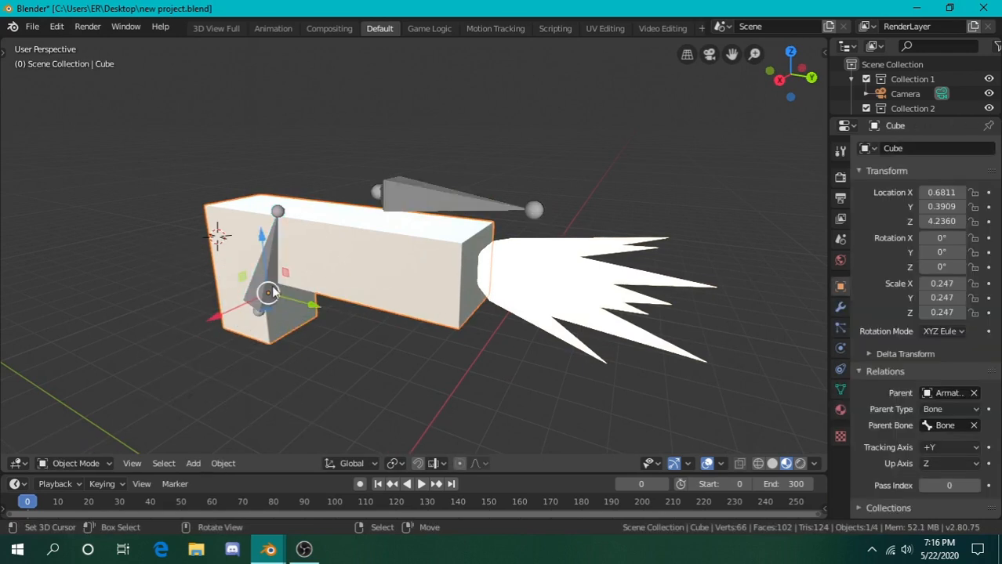
- Try rotating the handle bone in Pose Mode to check that the gun mesh follows it
{"action": "right_click", "coordinate": [275, 261]}
{"action": "key", "text": "shift+grave"}
{"action": "key", "text": "a"}
{"action": "key", "text": "s"}
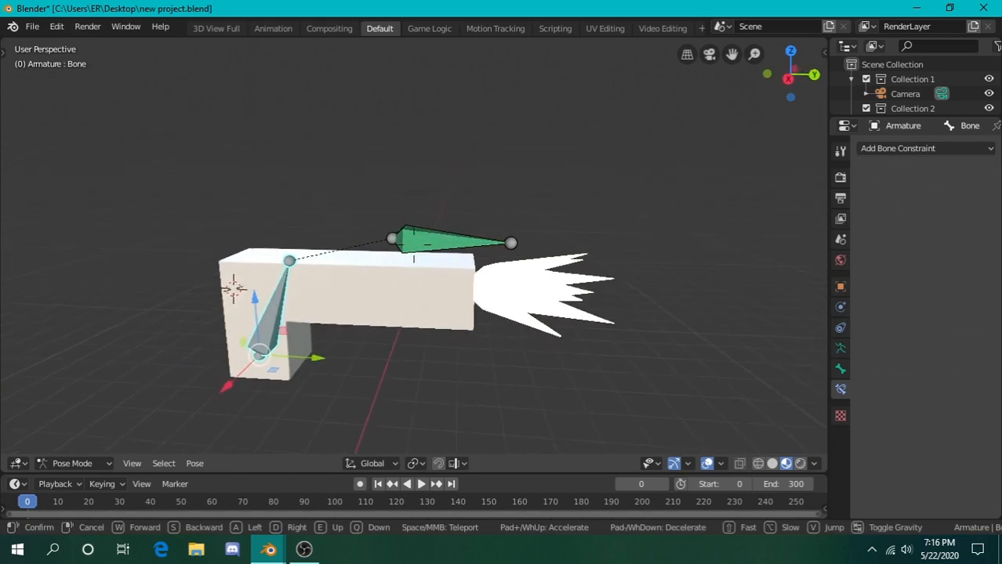
{"action": "left_click", "coordinate": [414, 245]}
{"action": "key", "text": "r"}
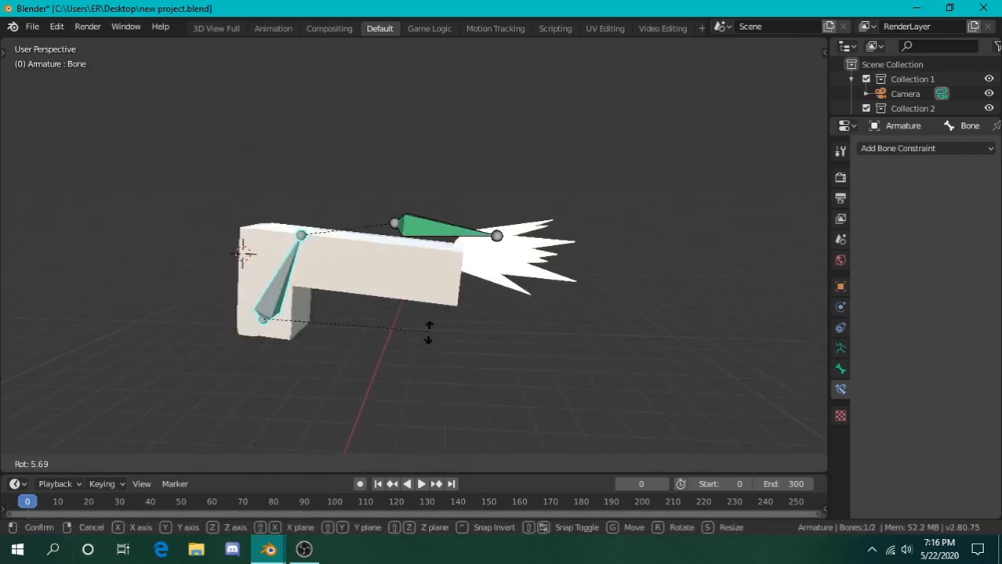
{"action": "left_click", "coordinate": [486, 296]}
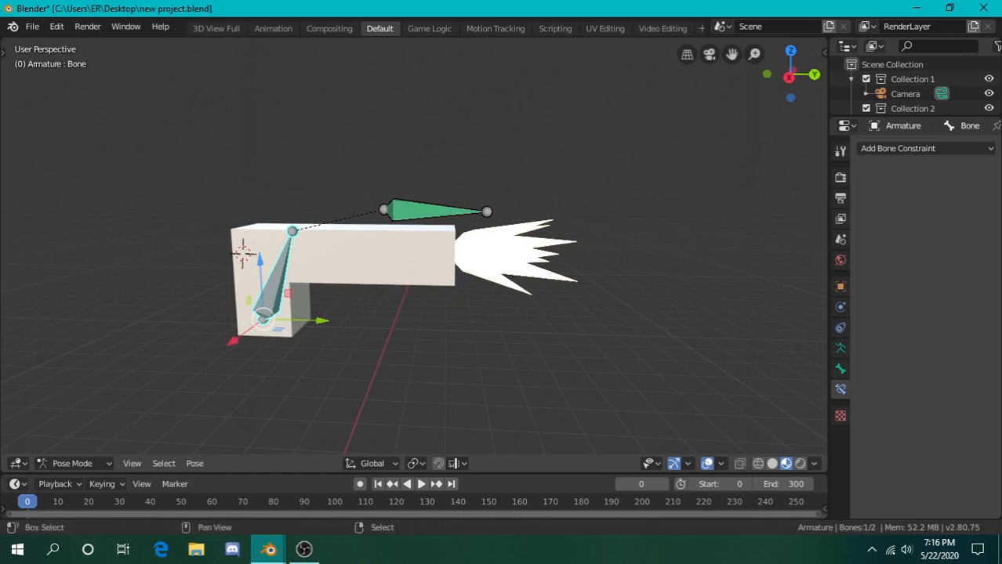
- Parent the muzzle flame icosphere to the handle bone using the Bone parent type
{"action": "key", "text": "shift+grave"}
{"action": "key", "text": "w"}
{"action": "key", "text": "d"}
{"action": "left_click", "coordinate": [414, 246]}
{"action": "right_click", "coordinate": [428, 258]}
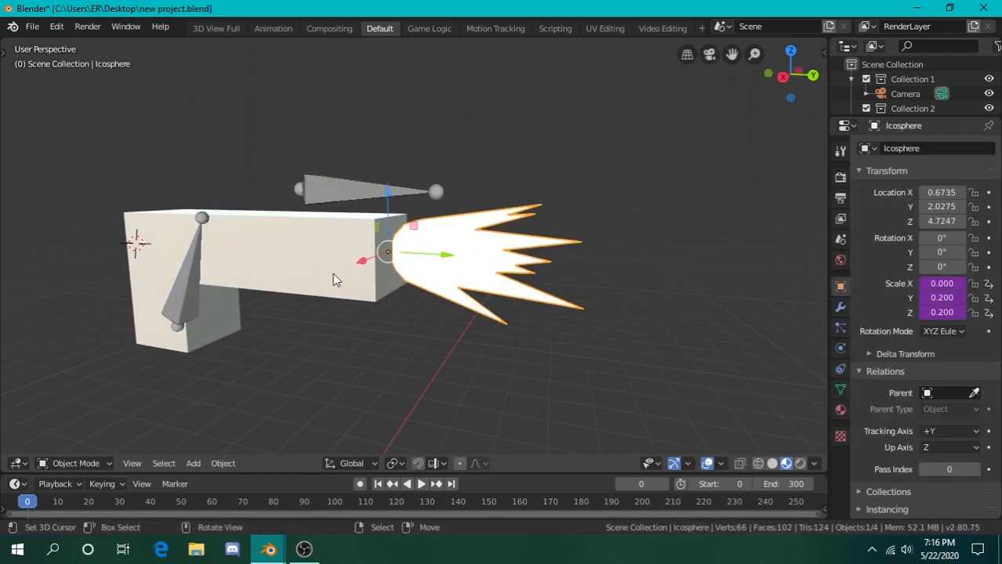
{"action": "key", "text": "shift+grave"}
{"action": "key", "text": "a"}
{"action": "left_click", "coordinate": [414, 246]}
{"action": "right_click", "coordinate": [216, 281], "text": "shift"}
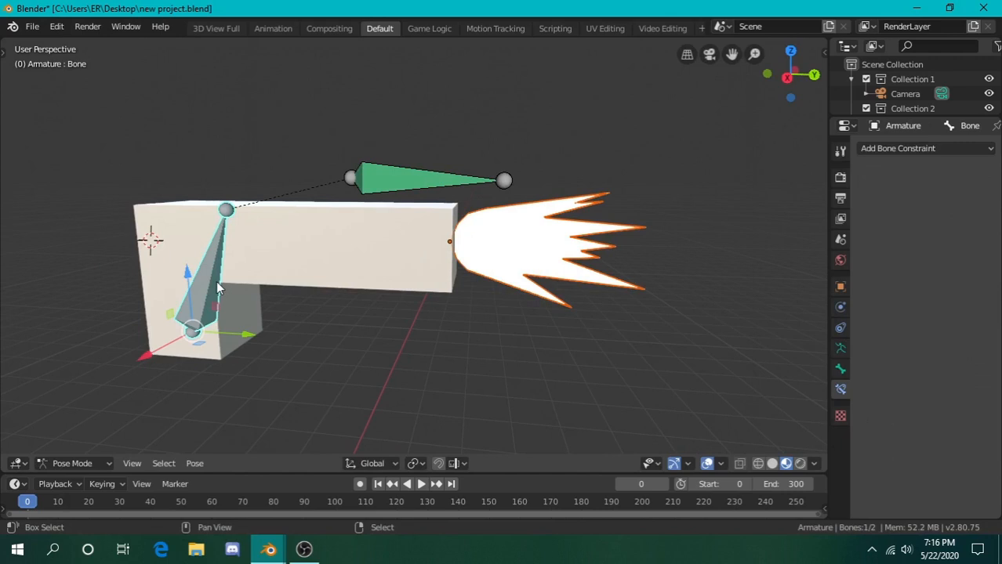
{"action": "key", "text": "ctrl+p"}
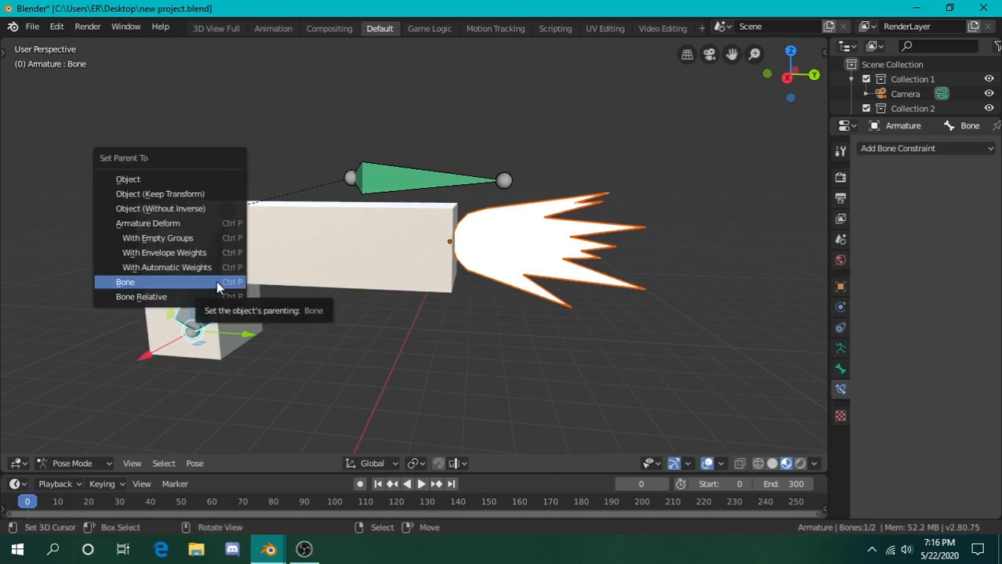
{"action": "left_click", "coordinate": [216, 280]}
- Try rotating the handle bone in Pose Mode to check that the muzzle flame follows the gun
{"action": "right_click", "coordinate": [482, 253]}
{"action": "right_click", "coordinate": [203, 296]}
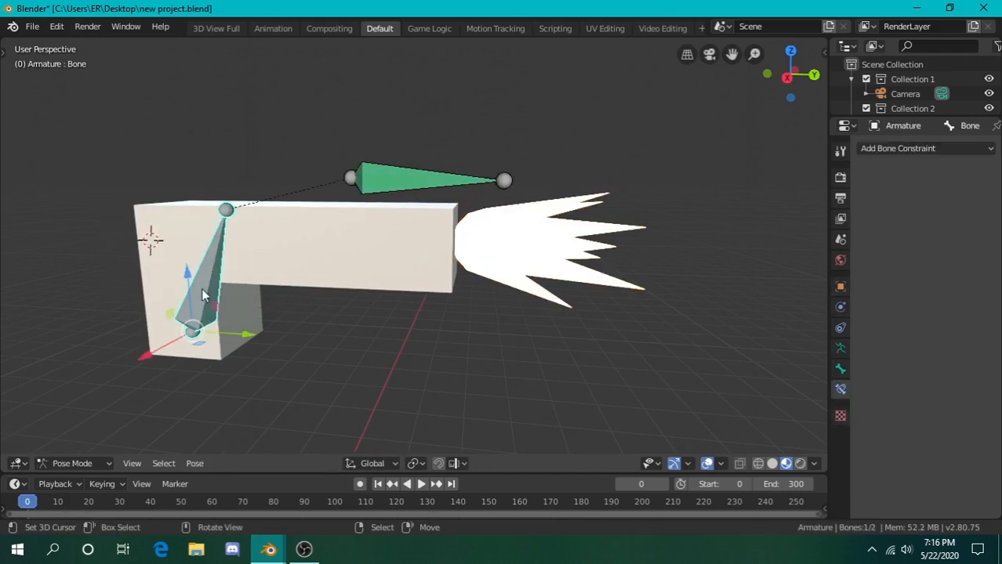
{"action": "key", "text": "r"}
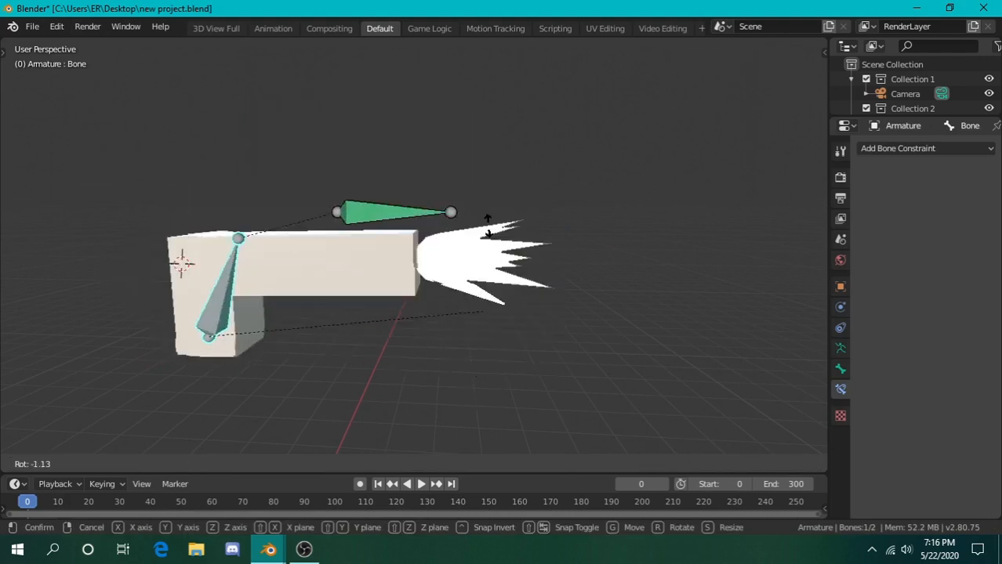
{"action": "key", "text": "Escape"}
- Slide Bone.001 backward along Y to shrink the flame away, and try rotating the handle bone again
{"action": "right_click", "coordinate": [365, 217]}
{"action": "left_click_drag", "start_coordinate": [384, 216], "coordinate": [351, 219]}
{"action": "right_click", "coordinate": [209, 306]}
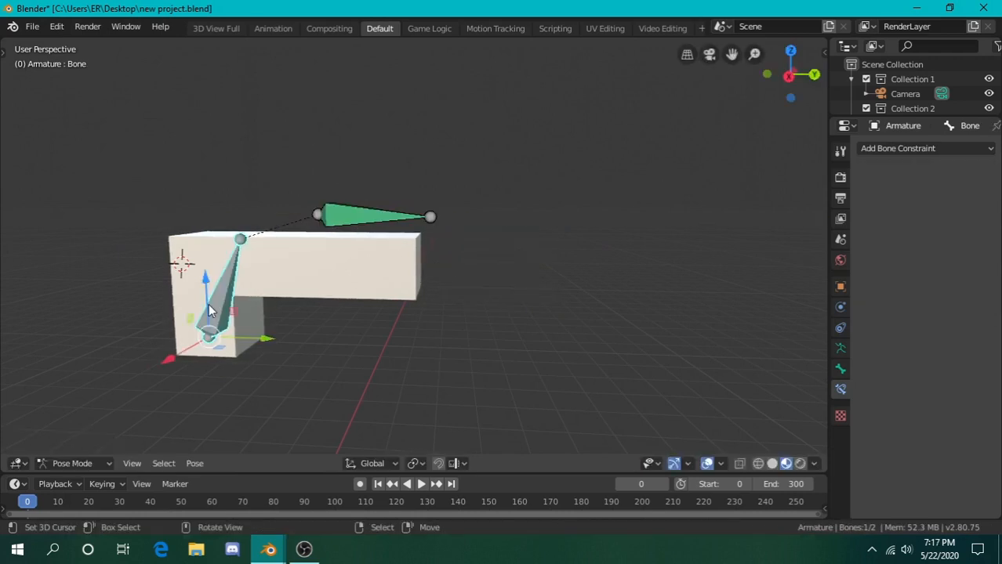
{"action": "key", "text": "r"}
{"action": "key", "text": "Escape"}
- Slide Bone.001 forward along Y to bring the flame back, and try rotating the handle bone with it showing
{"action": "right_click_drag", "start_coordinate": [356, 230], "coordinate": [358, 231]}
{"action": "right_click", "coordinate": [351, 220]}
{"action": "left_click_drag", "start_coordinate": [348, 216], "coordinate": [387, 226]}
{"action": "right_click", "coordinate": [222, 313]}
{"action": "key", "text": "r"}
{"action": "key", "text": "Escape"}
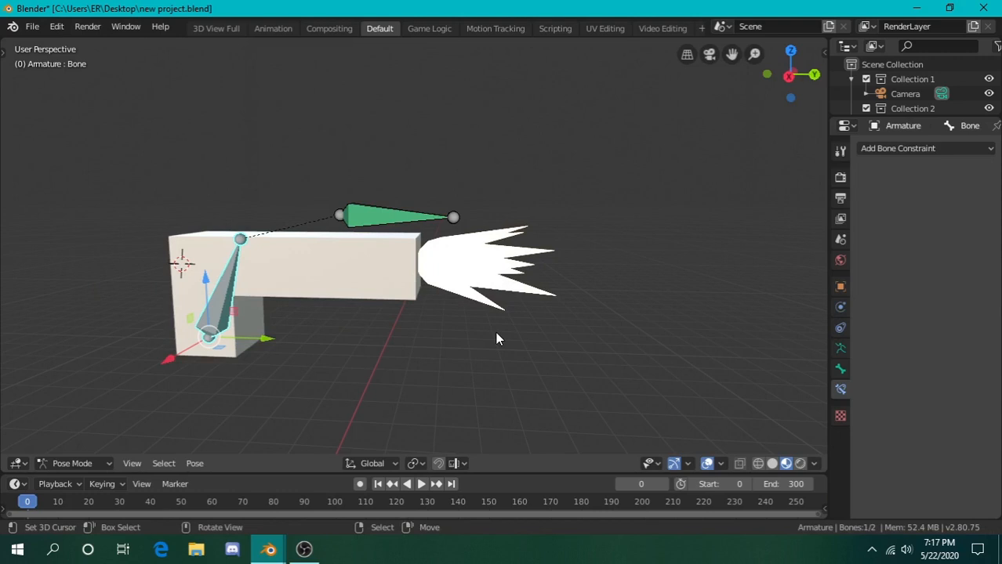
- Walk around the gun to examine the muzzle flame's thickness from the front and the side
{"action": "key", "text": "shift+grave"}
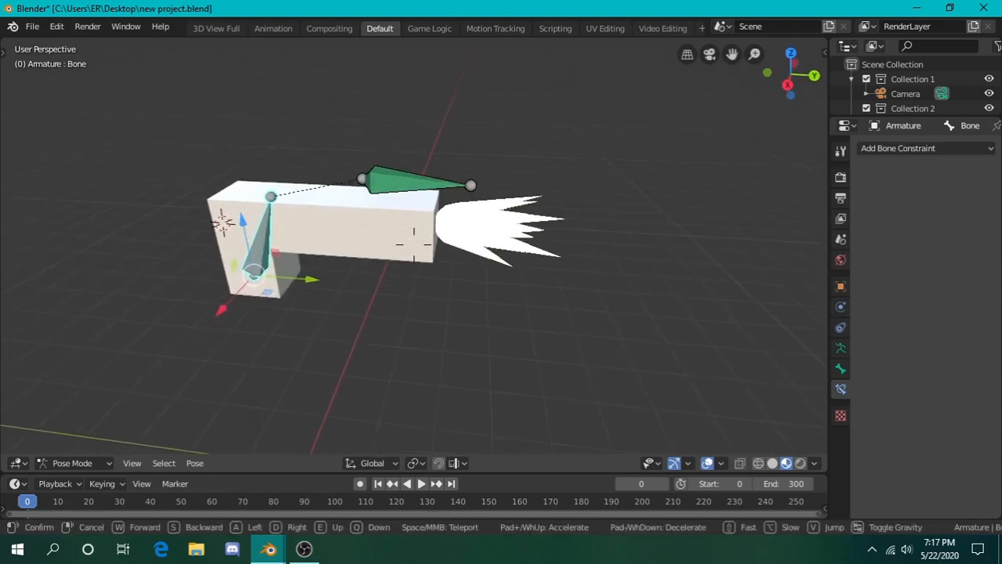
{"action": "key", "text": "w"}
{"action": "key", "text": "d"}
{"action": "key", "text": "d"}
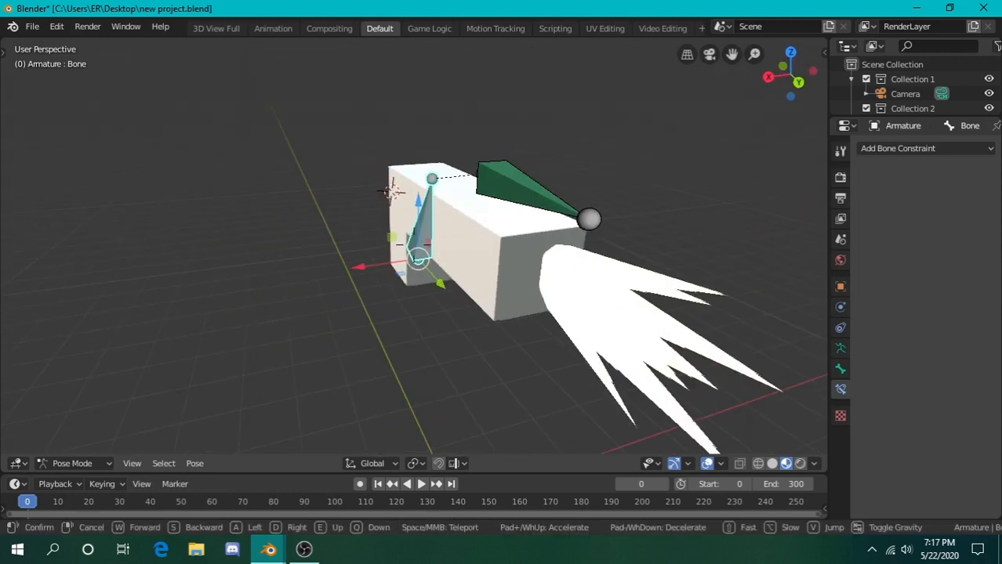
{"action": "key", "text": "a"}
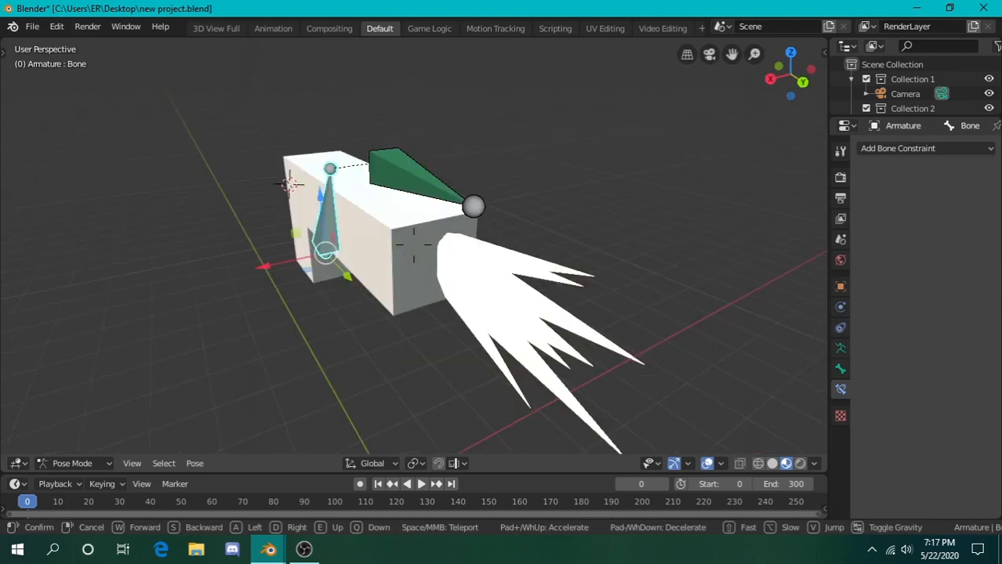
{"action": "key", "text": "d"}
{"action": "key", "text": "a"}
{"action": "key", "text": "d"}
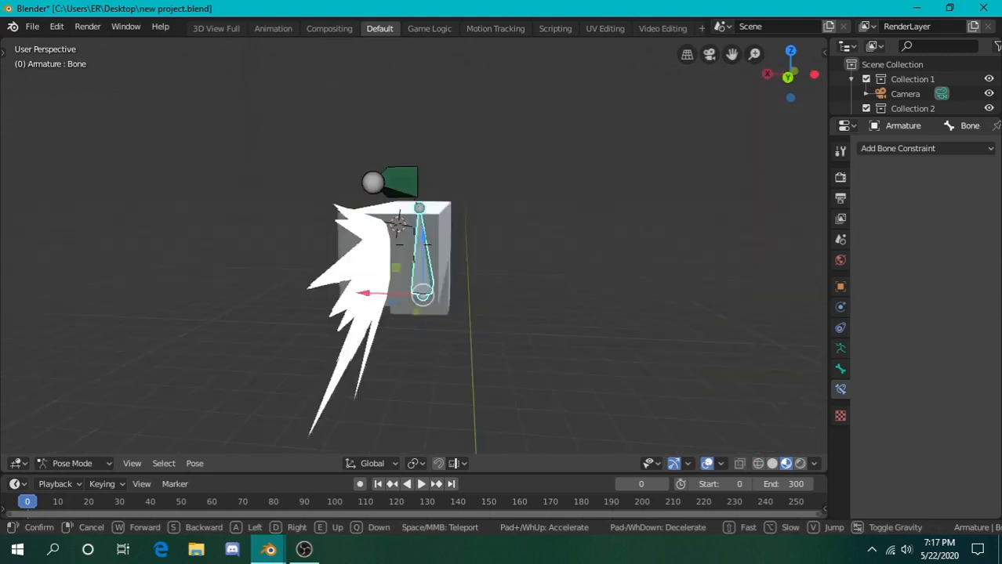
{"action": "left_click", "coordinate": [327, 288]}
{"action": "key", "text": "shift+grave"}
{"action": "key", "text": "a"}
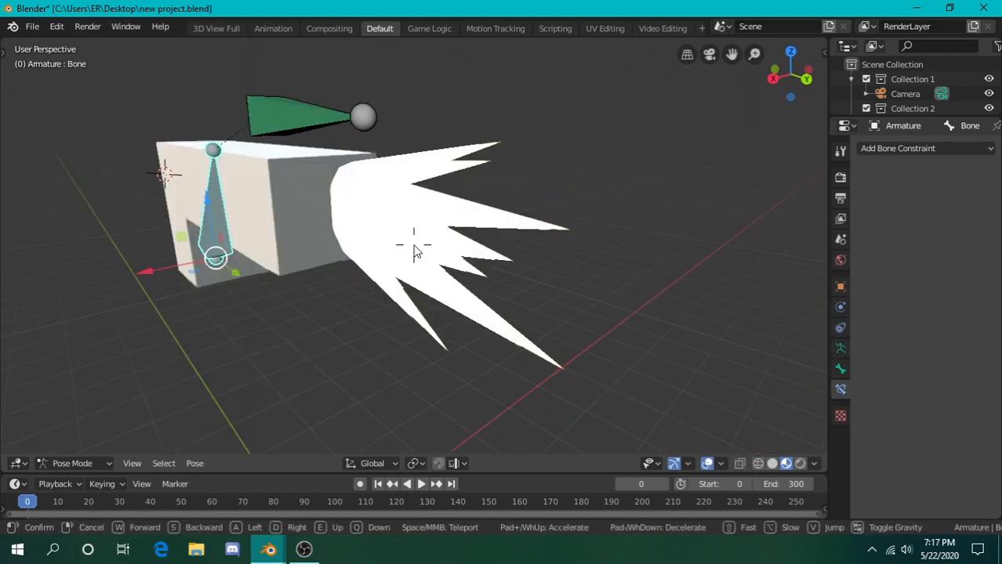
{"action": "left_click", "coordinate": [414, 246]}
- Select the flame icosphere and set its X Scale driver variable to Y Location in the Drivers Editor
{"action": "right_click", "coordinate": [414, 248]}
{"action": "key", "text": "shift+grave"}
{"action": "key", "text": "w"}
{"action": "key", "text": "a"}
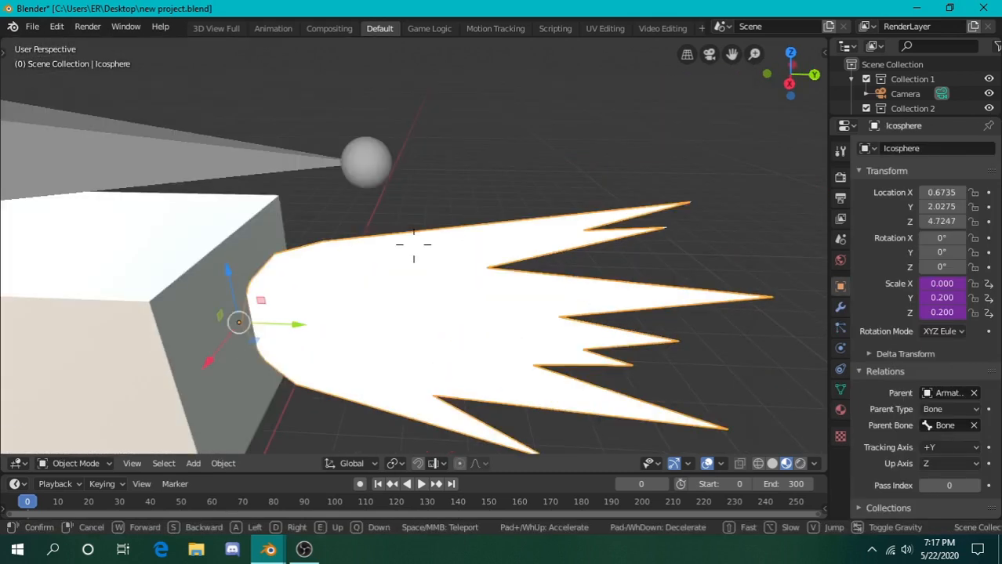
{"action": "key", "text": "s"}
{"action": "left_click", "coordinate": [414, 246]}
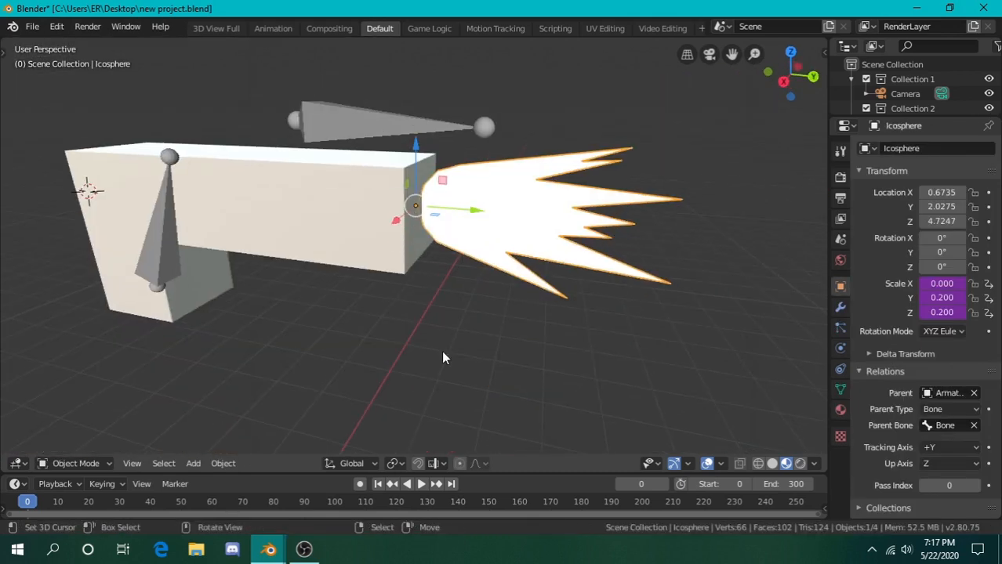
{"action": "left_click", "coordinate": [283, 544]}
{"action": "left_click", "coordinate": [338, 506]}
{"action": "left_click", "coordinate": [68, 125]}
{"action": "left_click", "coordinate": [59, 142]}
{"action": "left_click", "coordinate": [57, 130]}
{"action": "left_click", "coordinate": [57, 114]}
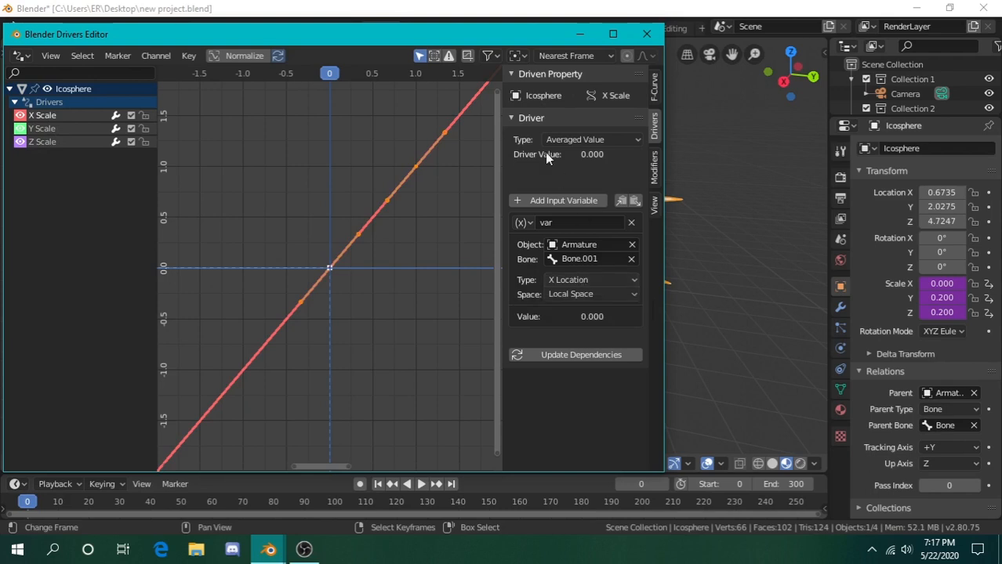
{"action": "left_click", "coordinate": [569, 278]}
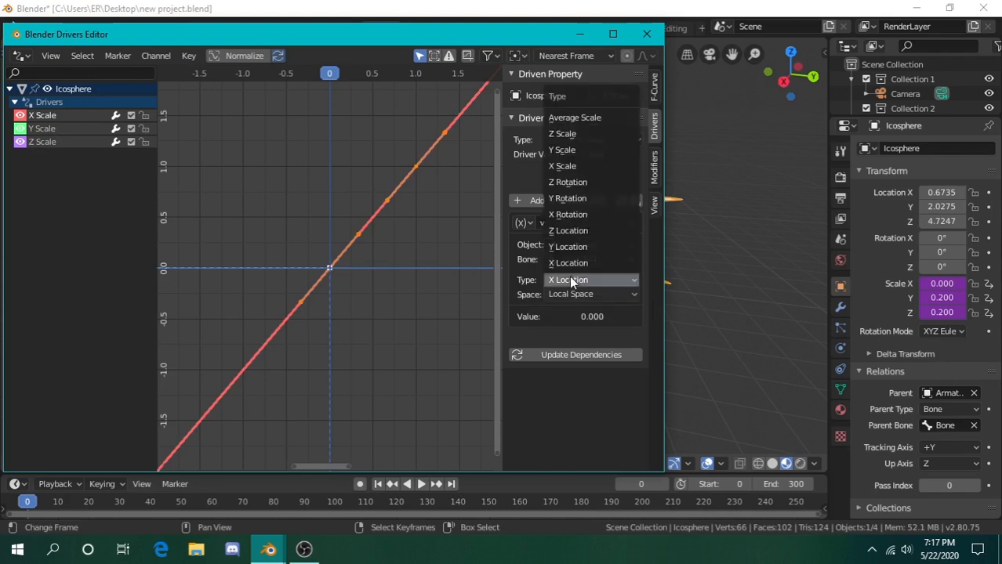
{"action": "left_click", "coordinate": [572, 252]}
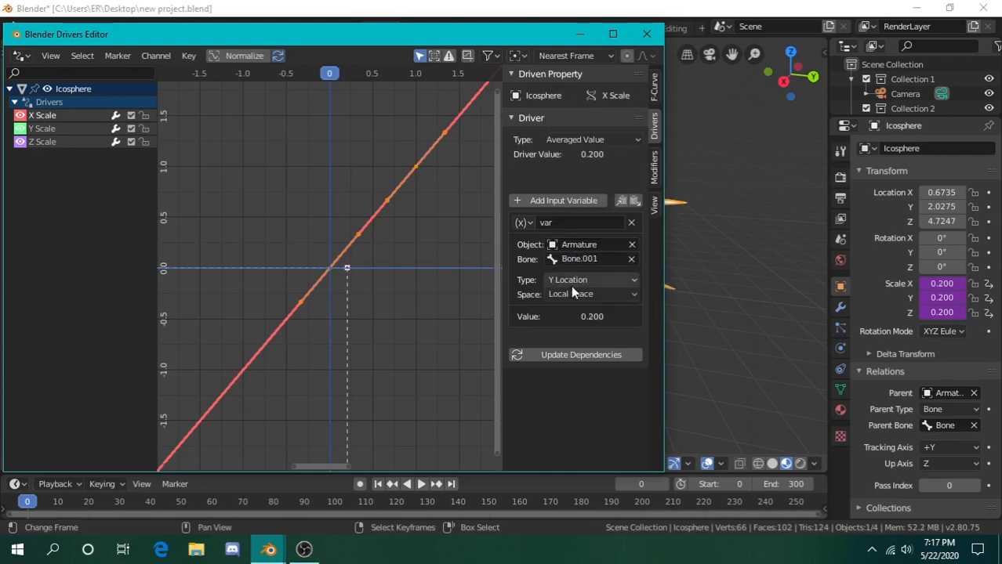
{"action": "left_click", "coordinate": [538, 8]}
{"action": "key", "text": "shift+grave"}
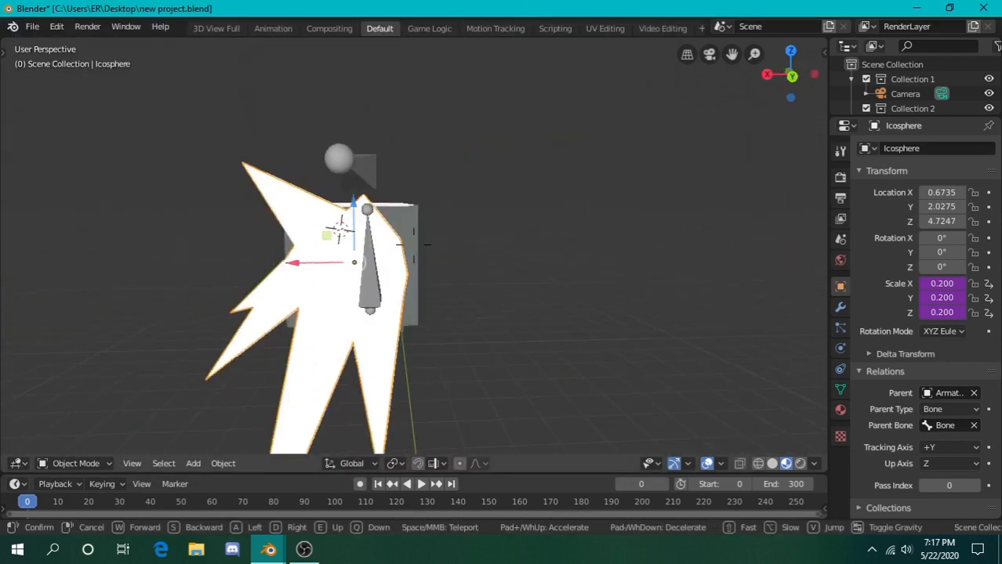
{"action": "left_click", "coordinate": [410, 255]}
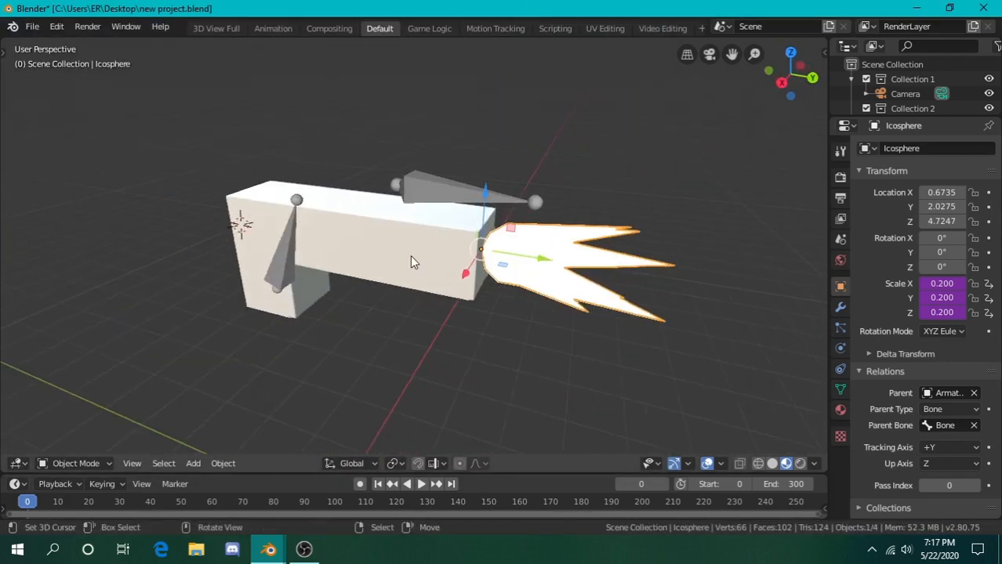
- Review the variable settings of the icosphere's X, Y and Z Scale drivers in the Drivers Editor
{"action": "mouse_move", "coordinate": [269, 549]}
{"action": "left_click", "coordinate": [337, 494]}
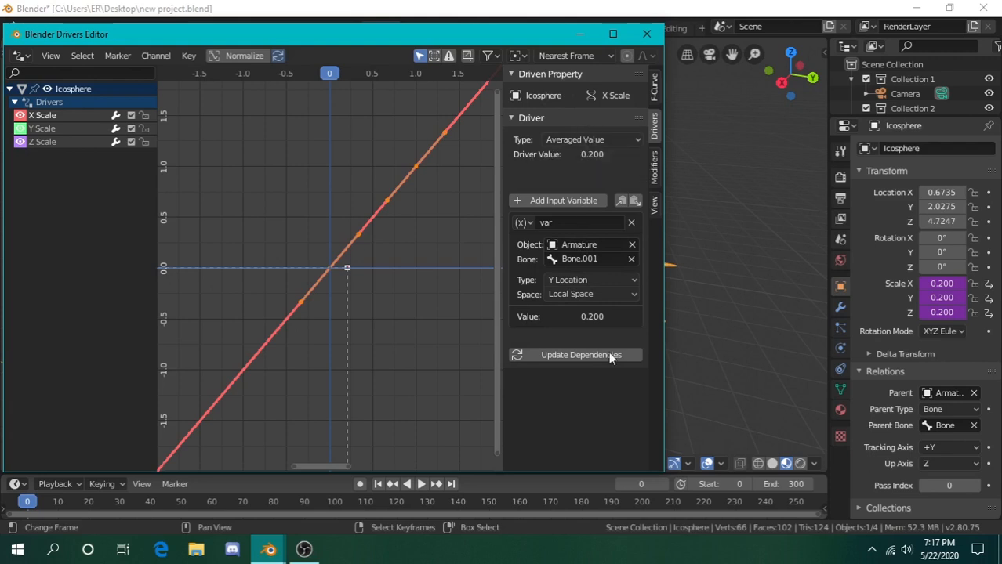
{"action": "left_click", "coordinate": [37, 127]}
{"action": "left_click", "coordinate": [43, 142]}
{"action": "left_click", "coordinate": [42, 132]}
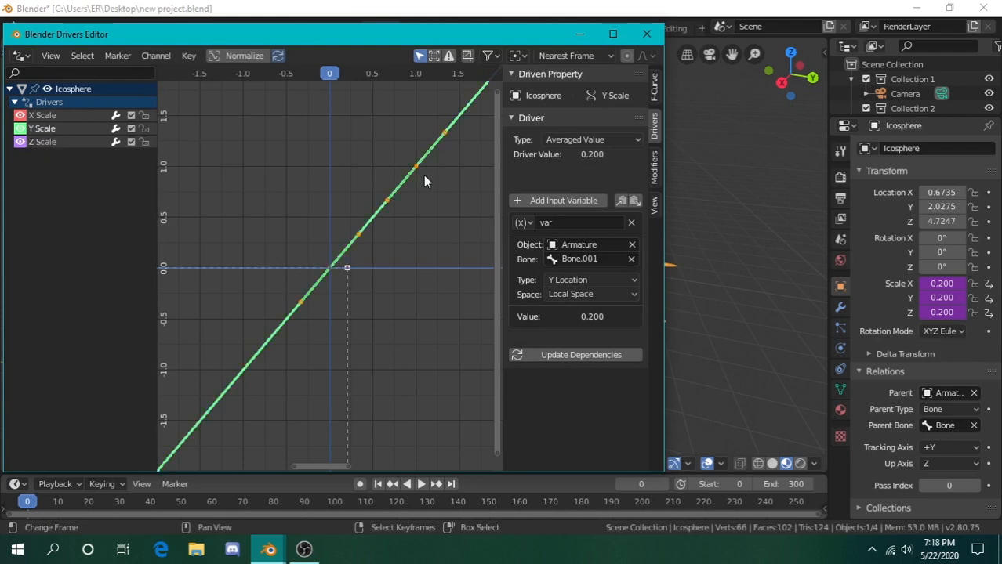
{"action": "left_click", "coordinate": [61, 117]}
{"action": "left_click", "coordinate": [55, 141]}
{"action": "left_click", "coordinate": [57, 129]}
{"action": "left_click", "coordinate": [59, 116]}
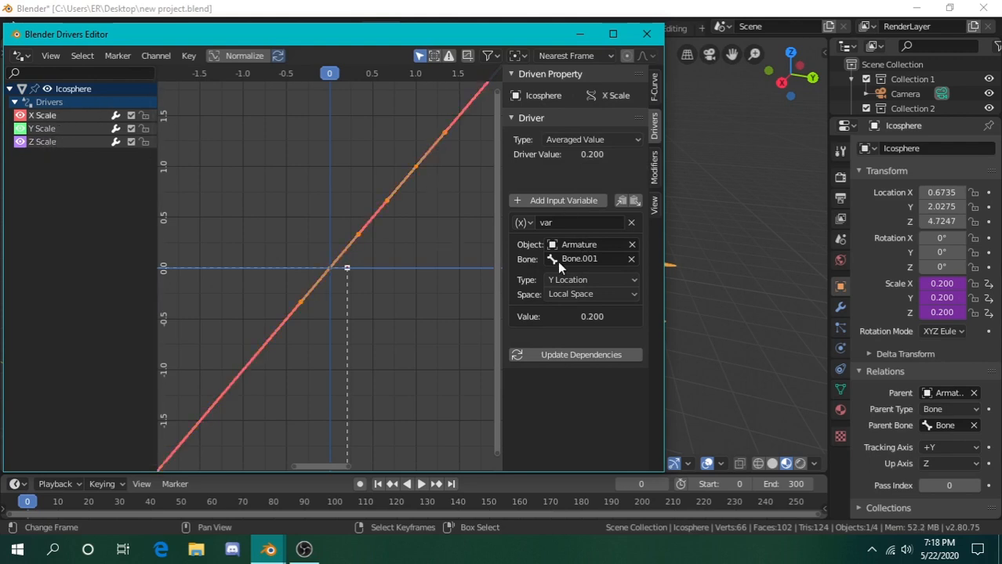
- Close the Drivers Editor and slide Bone.001 along Y to test how it scales the flame
{"action": "left_click", "coordinate": [647, 35]}
{"action": "key", "text": "shift+grave"}
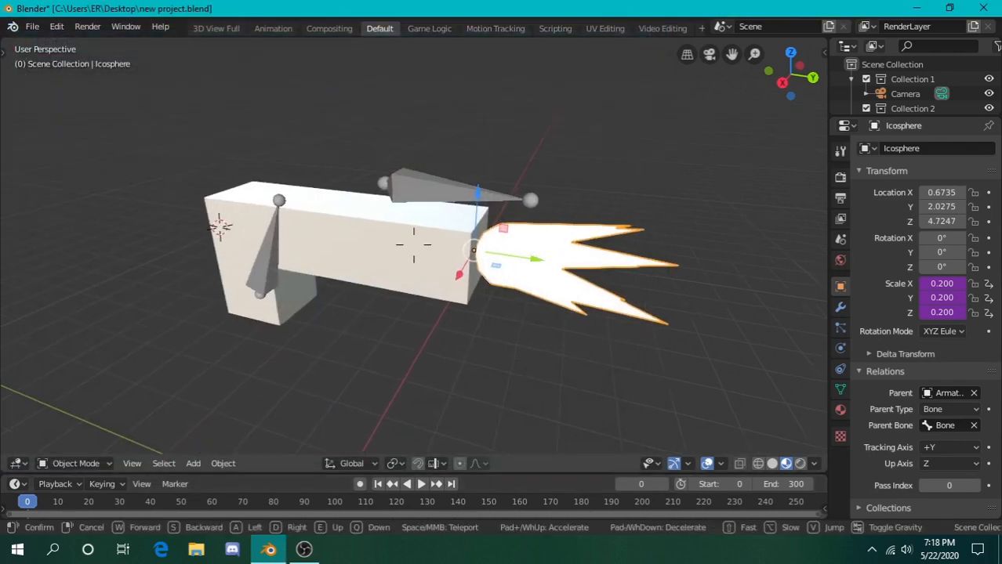
{"action": "key", "text": "s"}
{"action": "key", "text": "a"}
{"action": "left_click", "coordinate": [414, 245]}
{"action": "right_click", "coordinate": [388, 217]}
{"action": "mouse_move", "coordinate": [381, 197]}
{"action": "left_mouse_down"}
{"action": "mouse_move", "coordinate": [250, 196]}
{"action": "mouse_move", "coordinate": [387, 197]}
{"action": "left_mouse_up"}
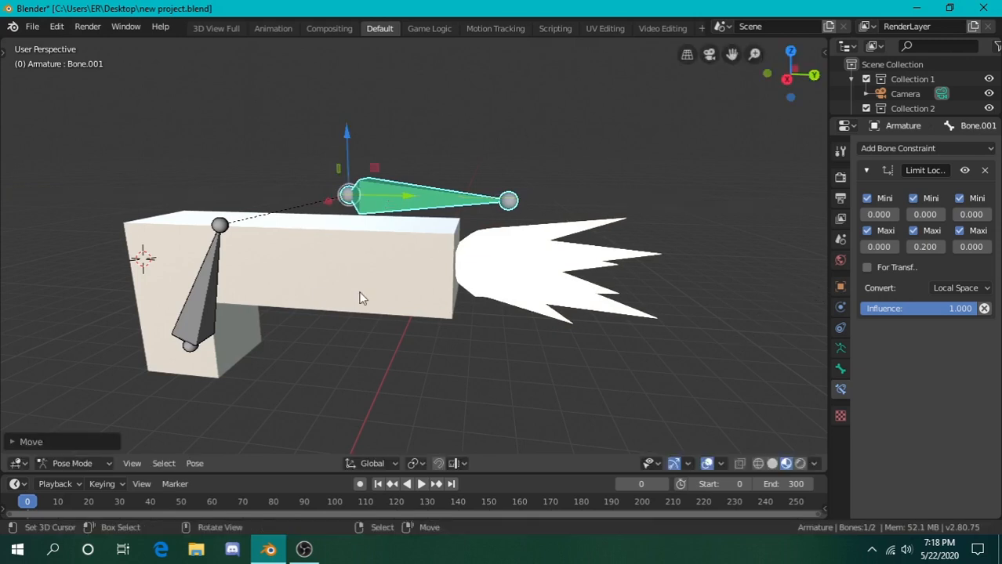
- Examine the full muzzle flame from the front, side and close up around the gun barrel
{"action": "key", "text": "shift+grave"}
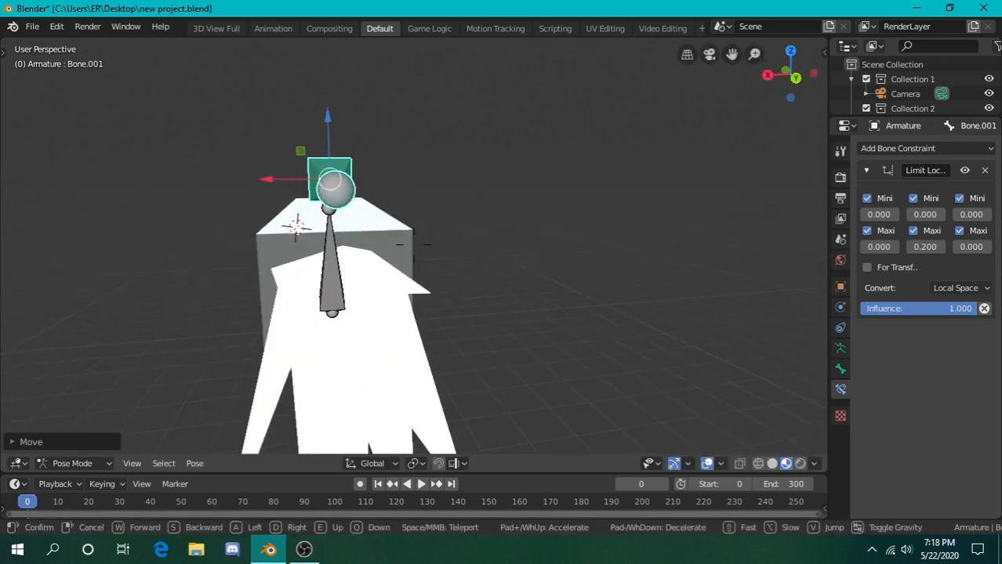
{"action": "key", "text": "a"}
{"action": "key", "text": "s"}
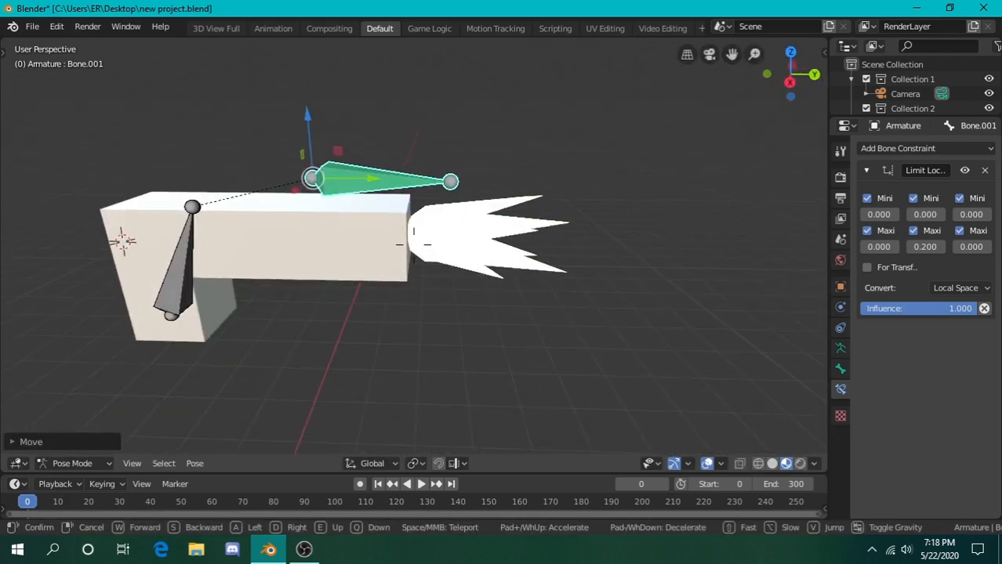
{"action": "key", "text": "w"}
{"action": "left_click", "coordinate": [416, 251]}
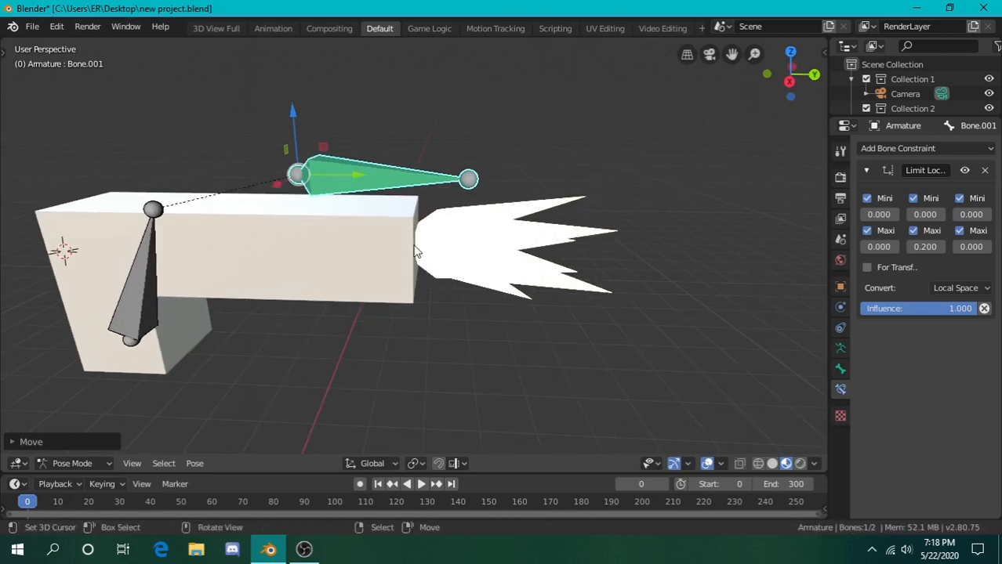
{"action": "key", "text": "shift+grave"}
{"action": "key", "text": "s"}
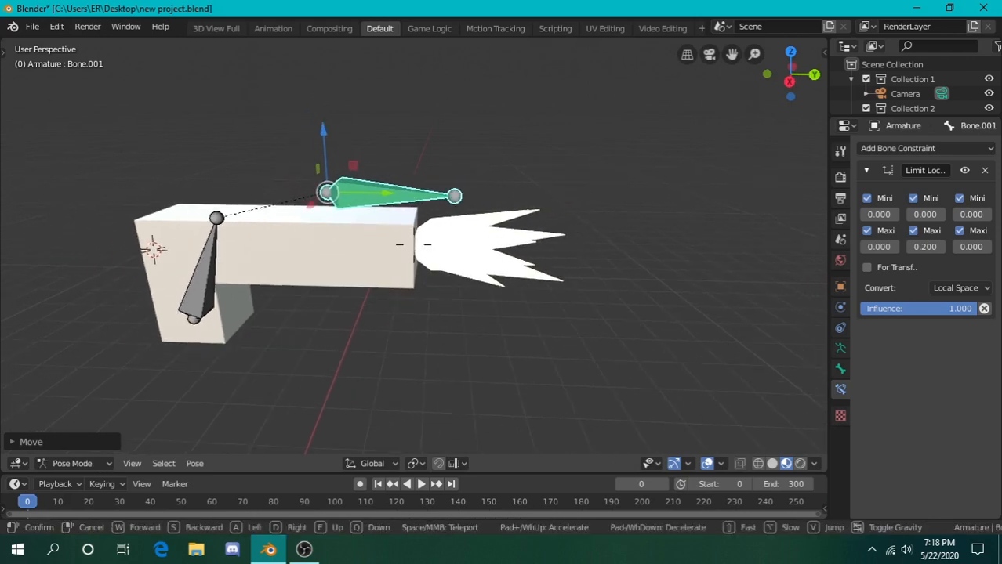
{"action": "key", "text": "w"}
{"action": "key", "text": "d"}
{"action": "key", "text": "a"}
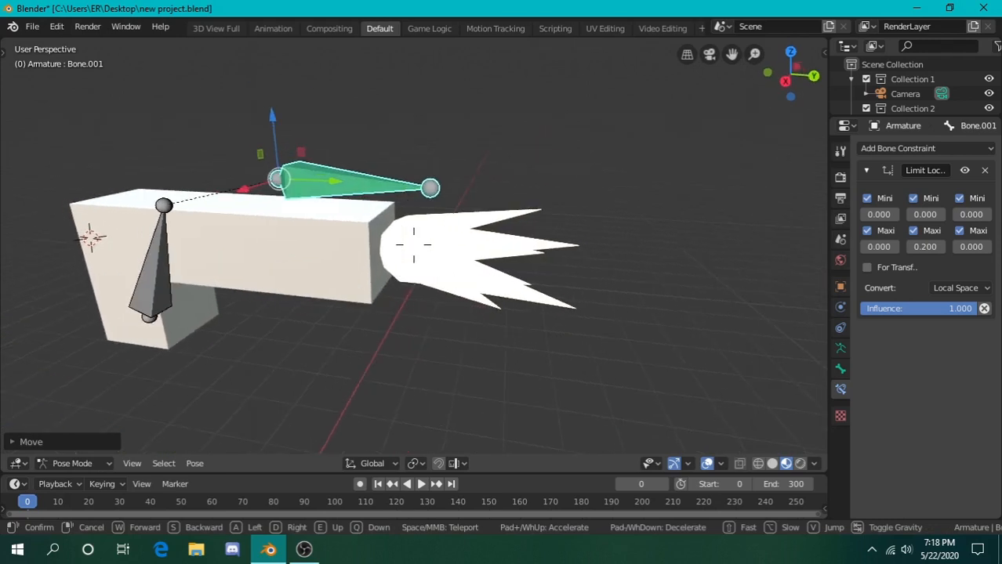
{"action": "key", "text": "w"}
{"action": "key", "text": "a"}
{"action": "key", "text": "s"}
{"action": "left_click", "coordinate": [414, 245]}
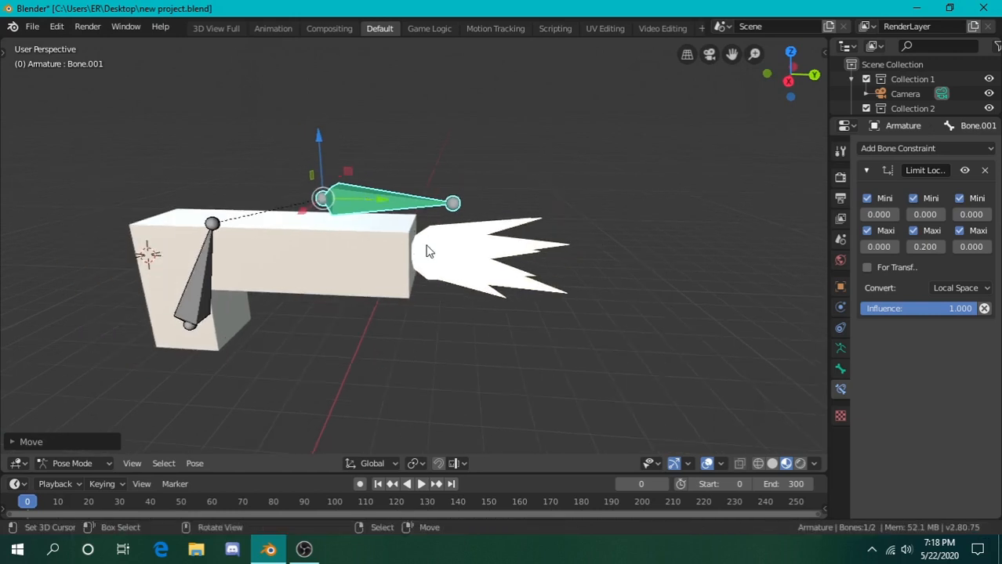
{"action": "key", "text": "shift+grave"}
{"action": "key", "text": "w"}
{"action": "key", "text": "d"}
{"action": "left_click", "coordinate": [436, 248]}
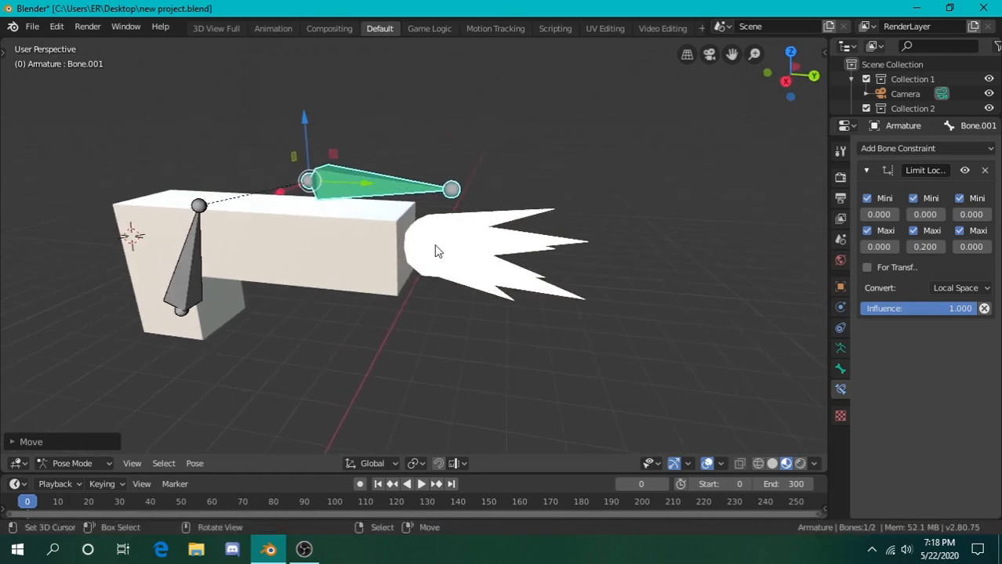
- Rename the muzzle flame icosphere as "Gun Muzzleflare"
{"action": "right_click", "coordinate": [468, 250]}
{"action": "left_click", "coordinate": [937, 149]}
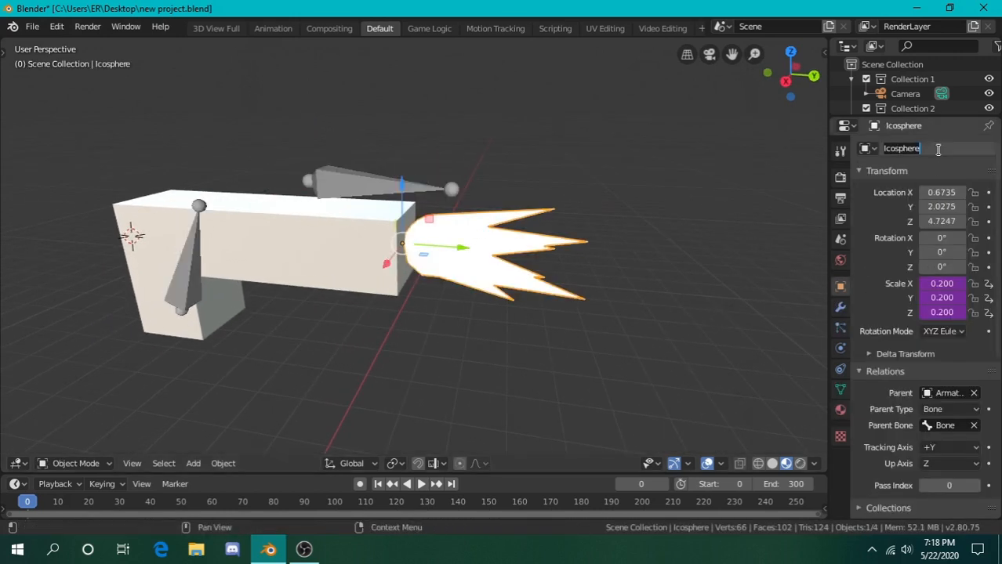
{"action": "key", "text": "Escape"}
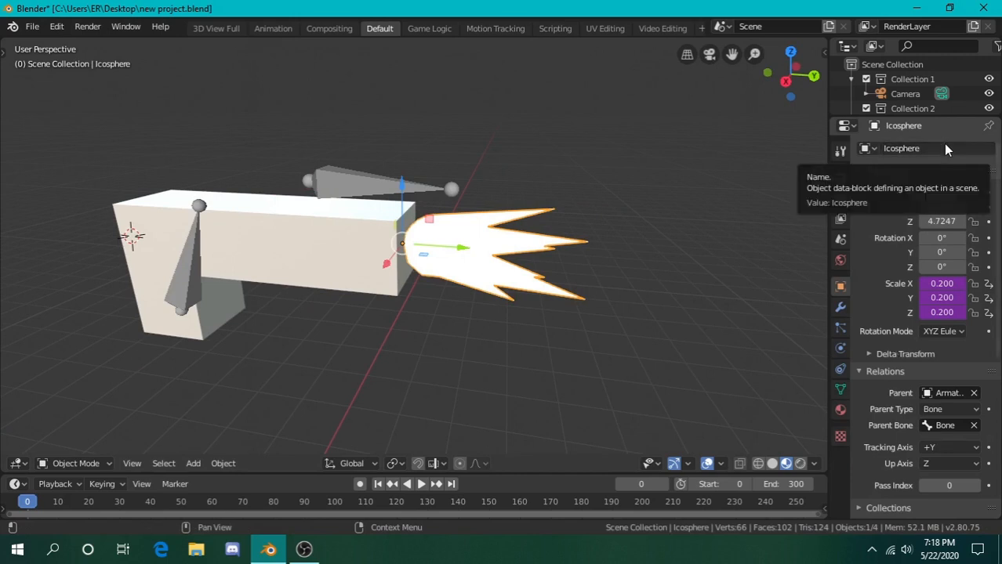
{"action": "left_click", "coordinate": [943, 146]}
{"action": "key", "text": "BackSpace"}
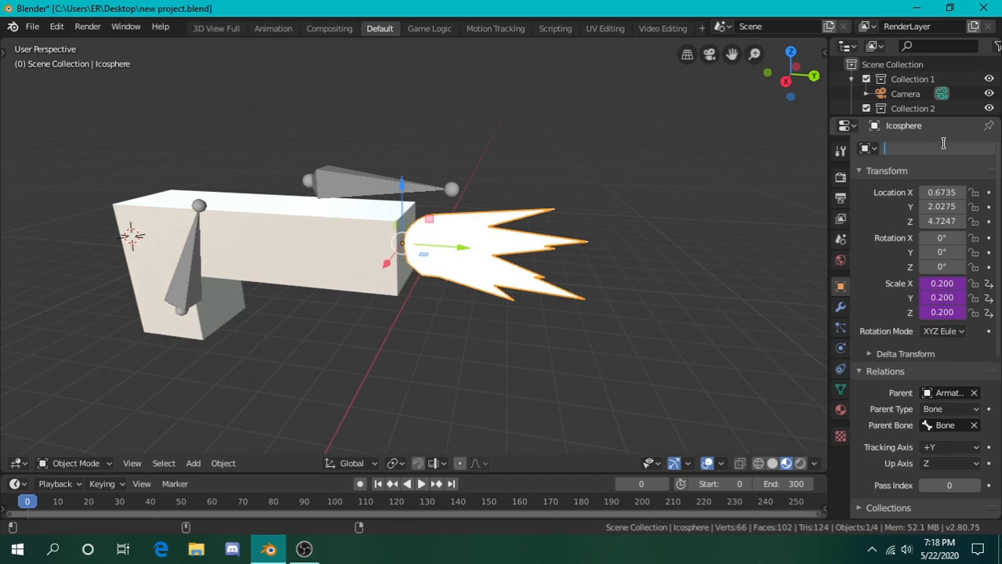
{"action": "type", "text": "Gun Muzzleflare"}
{"action": "key", "text": "Return"}
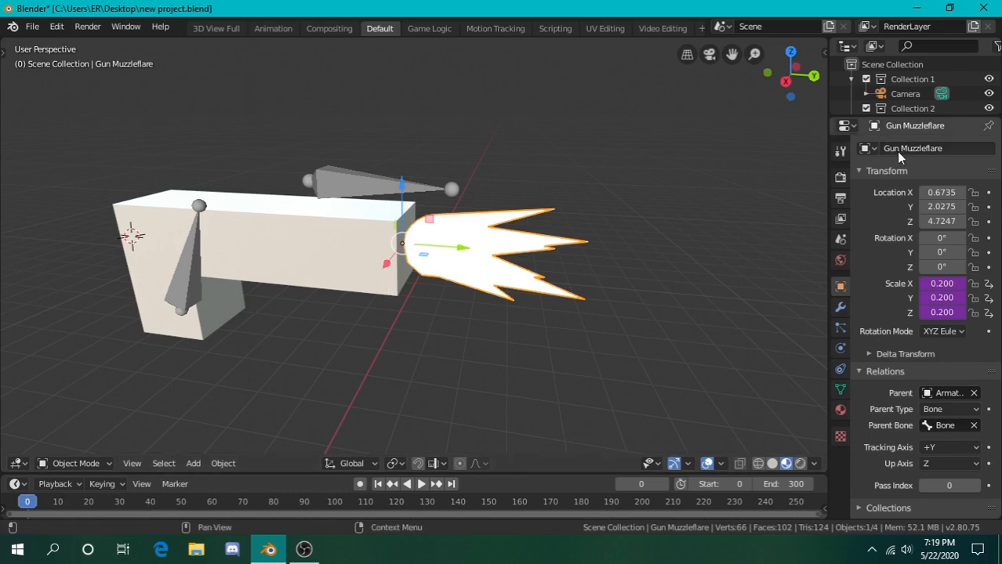
- Rename the gun body cube as "Gun"
{"action": "left_click", "coordinate": [355, 235]}
{"action": "left_click", "coordinate": [446, 257]}
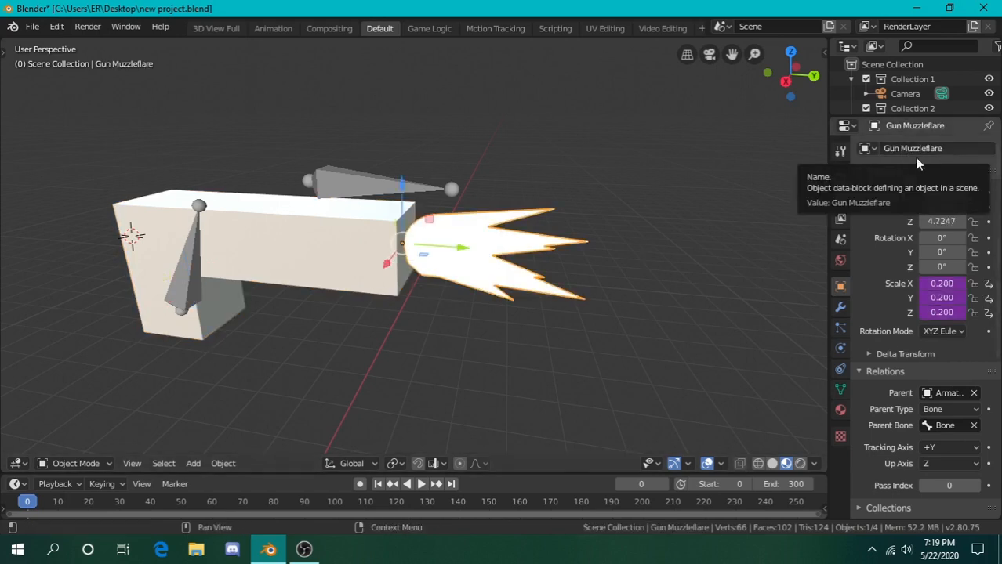
{"action": "left_click", "coordinate": [312, 256]}
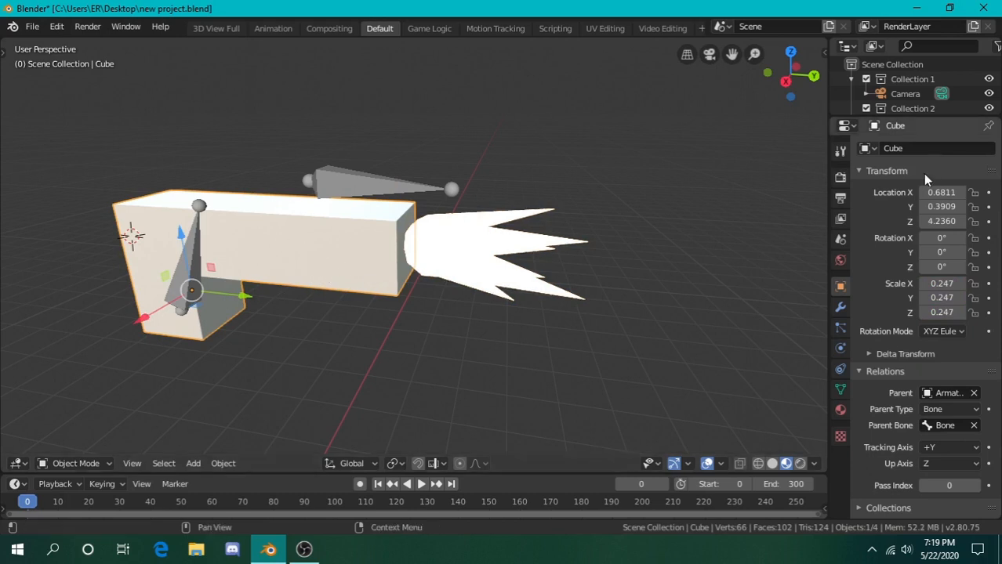
{"action": "left_click", "coordinate": [923, 150]}
{"action": "type", "text": "Gu"}
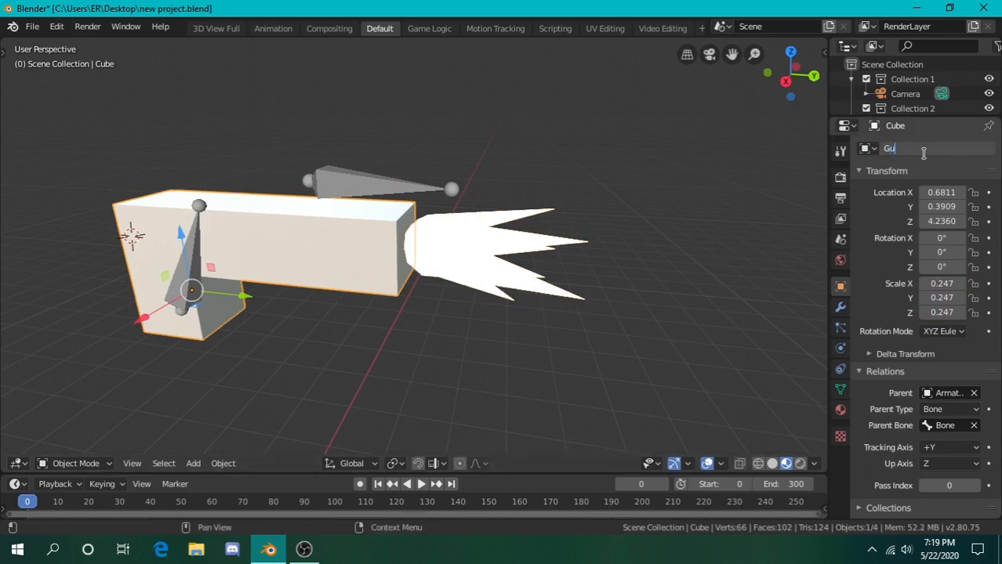
{"action": "type", "text": "n"}
{"action": "key", "text": "Return"}
- Select the muzzle flame and the gun body alternately to check their object names
{"action": "left_click", "coordinate": [464, 240]}
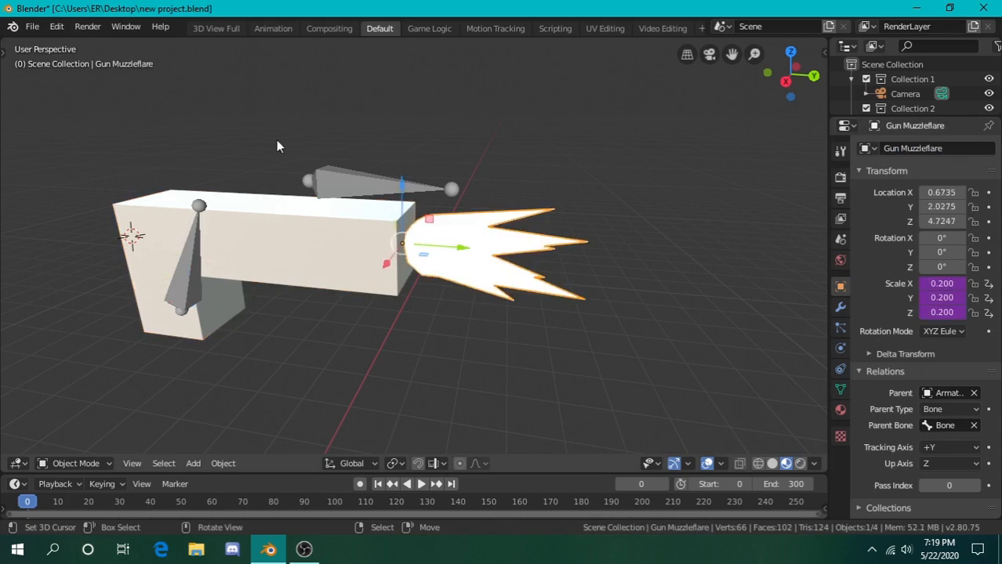
{"action": "left_click", "coordinate": [320, 270]}
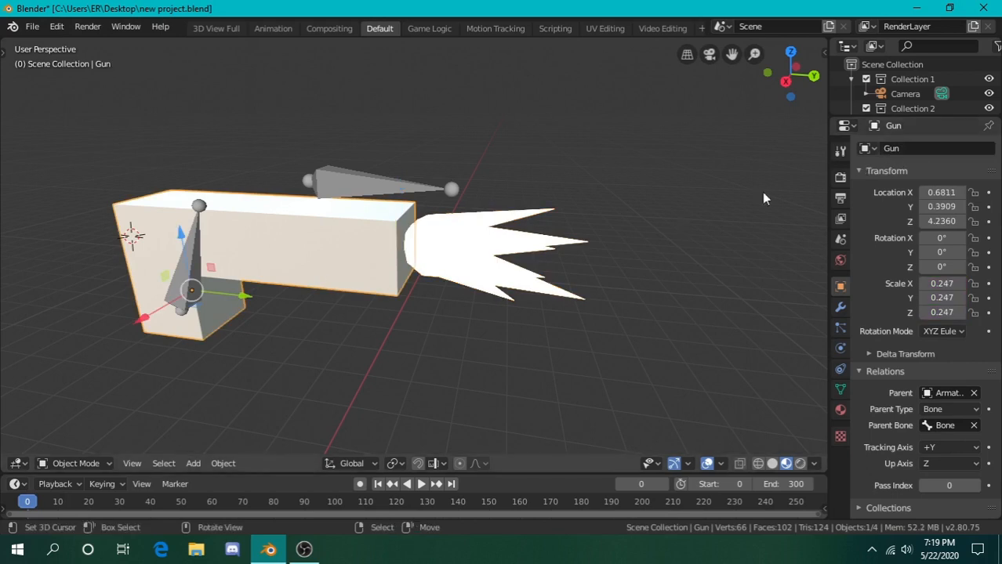
{"action": "left_click", "coordinate": [496, 265]}
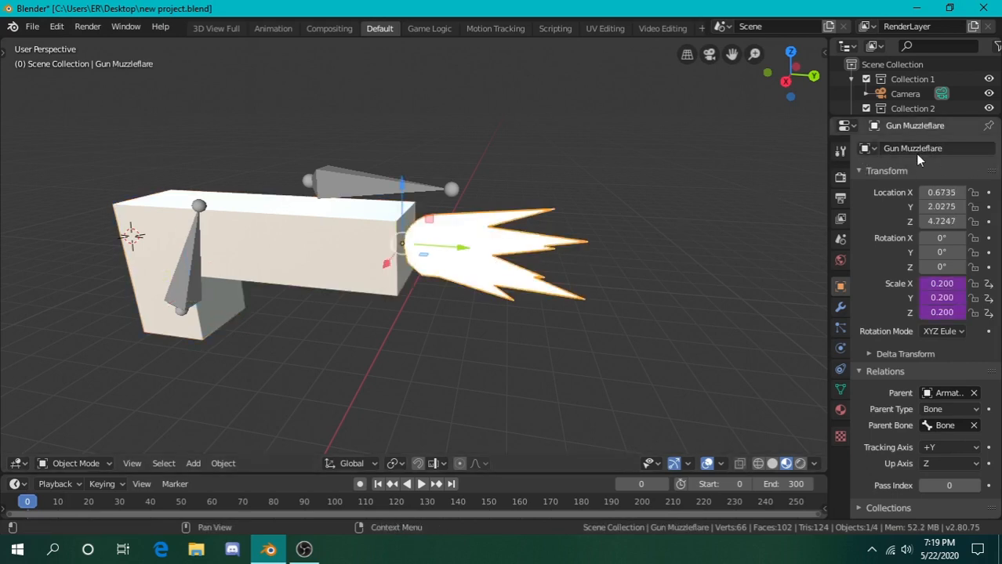
{"action": "left_click", "coordinate": [376, 253]}
{"action": "left_click", "coordinate": [500, 258]}
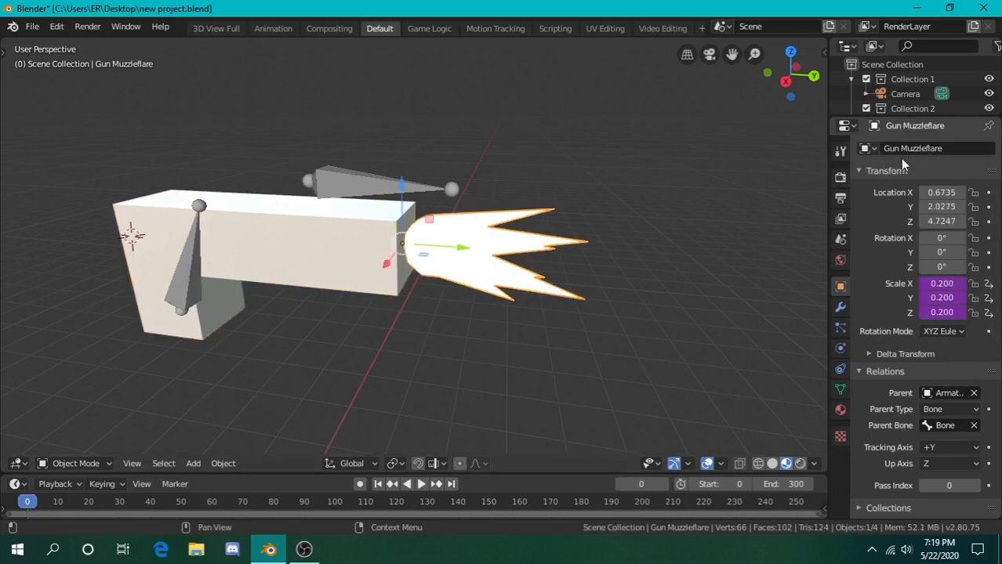
- Rename the bone above the barrel, Bone.001, as "Gun Muzzlefalre bone"
{"action": "right_click", "coordinate": [341, 192]}
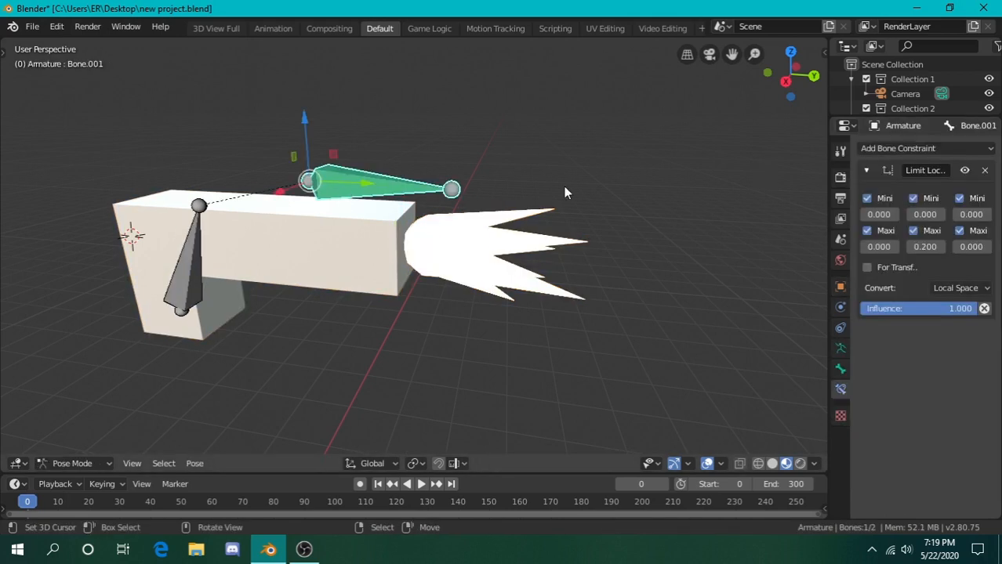
{"action": "left_click", "coordinate": [840, 287]}
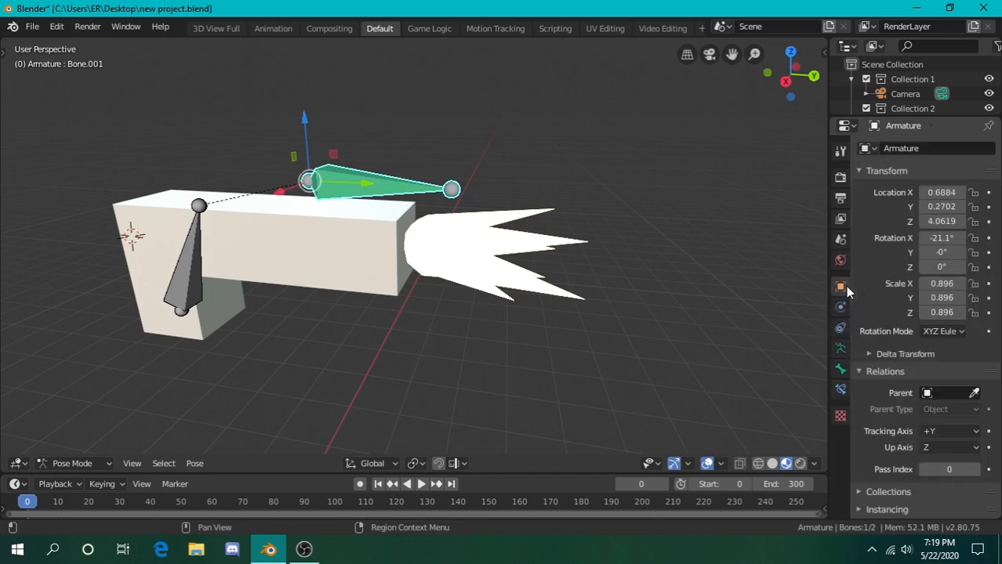
{"action": "left_click", "coordinate": [840, 369]}
{"action": "left_click", "coordinate": [930, 150]}
{"action": "key", "text": "BackSpace"}
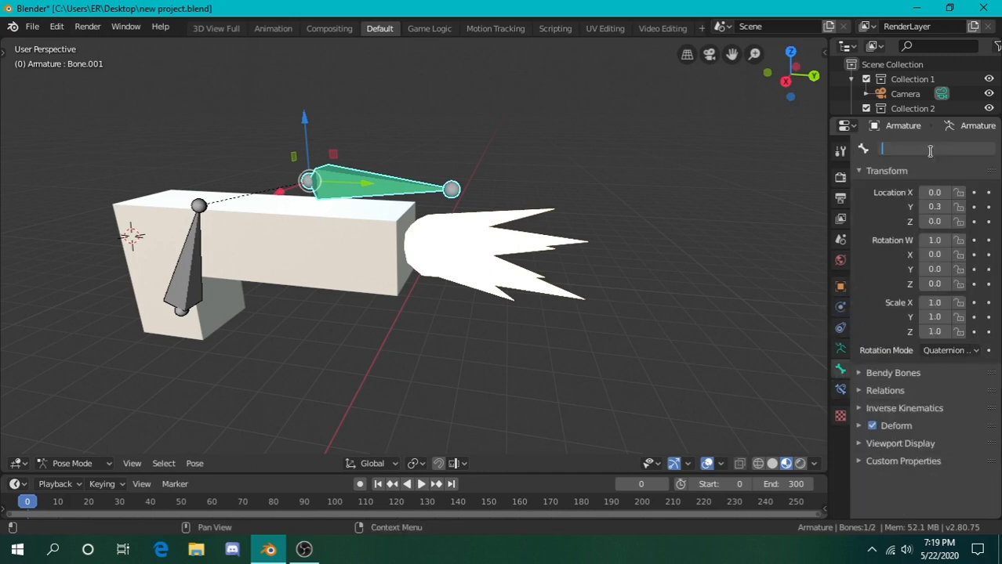
{"action": "type", "text": "Gun Muzzlefalre bone"}
{"action": "key", "text": "Return"}
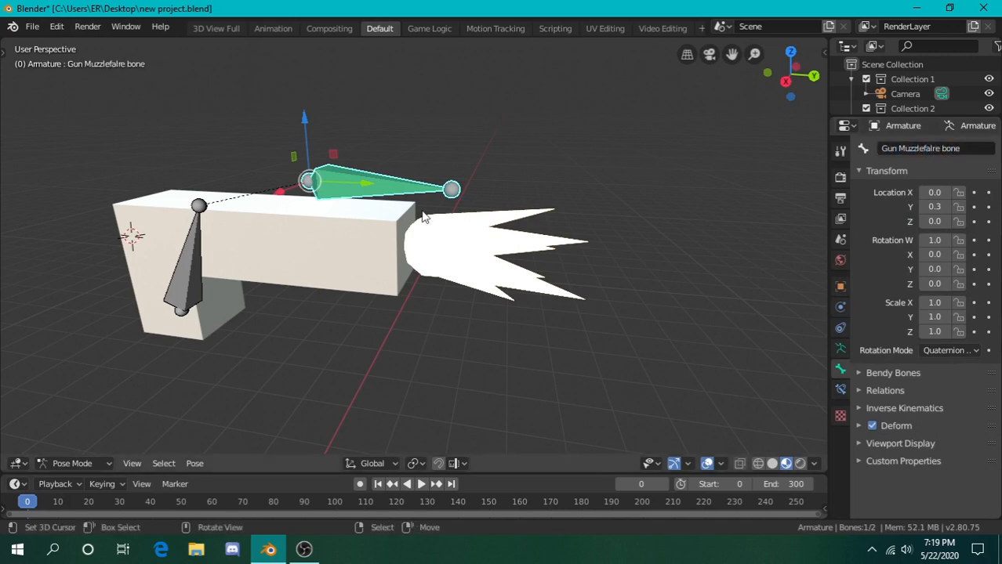
- Rename the handle bone as "Gun grip bone"
{"action": "left_click", "coordinate": [186, 274]}
{"action": "double_click", "coordinate": [945, 156]}
{"action": "type", "text": "Gun"}
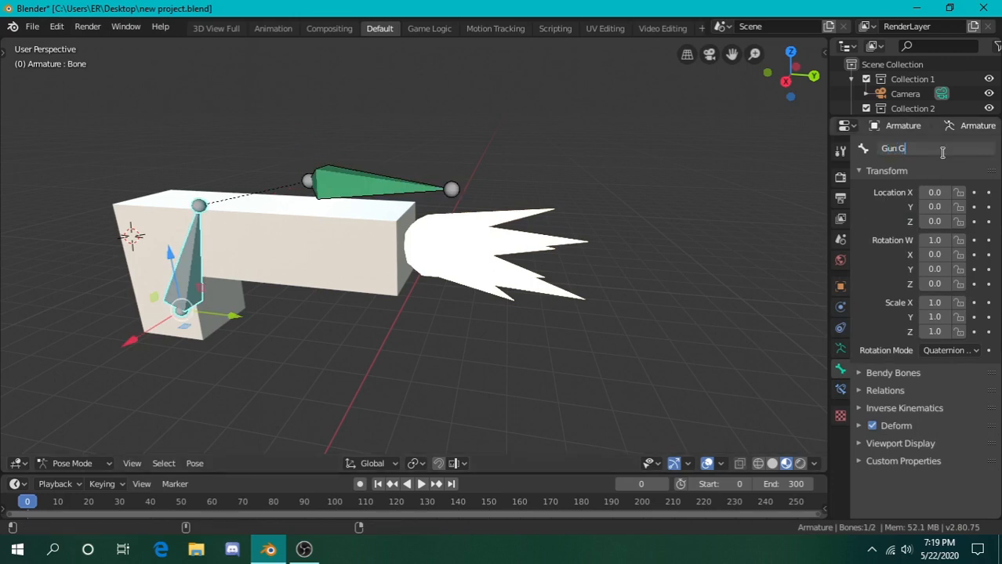
{"action": "type", "text": " grip bone"}
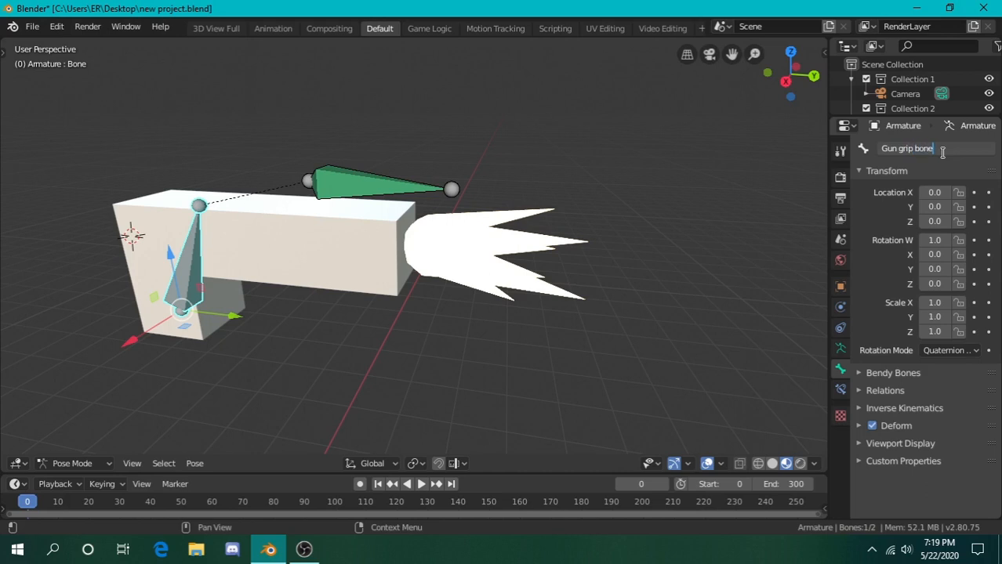
{"action": "key", "text": "Return"}
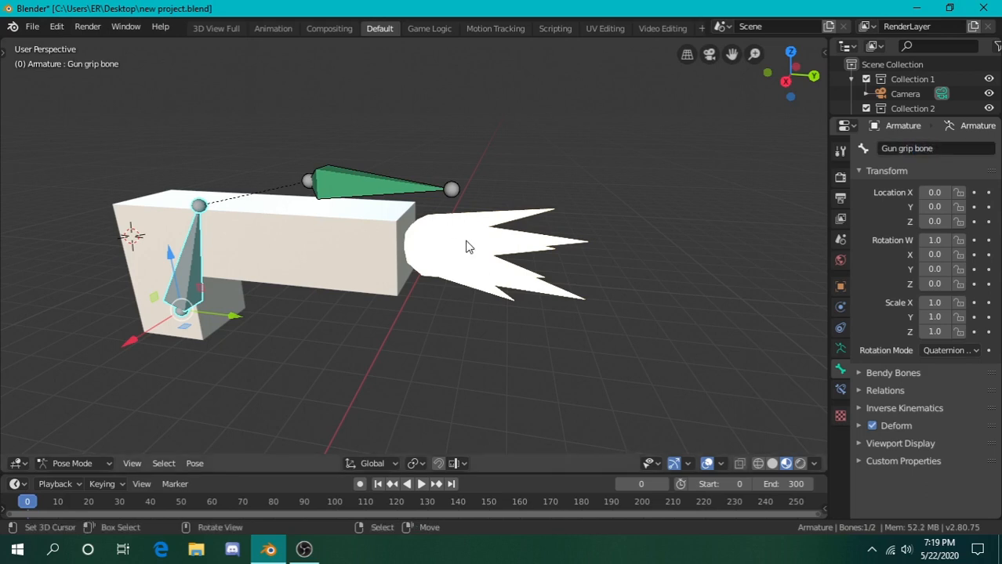
- Return to Object Mode and rename the armature object as "Gun bones"
{"action": "left_click", "coordinate": [94, 462]}
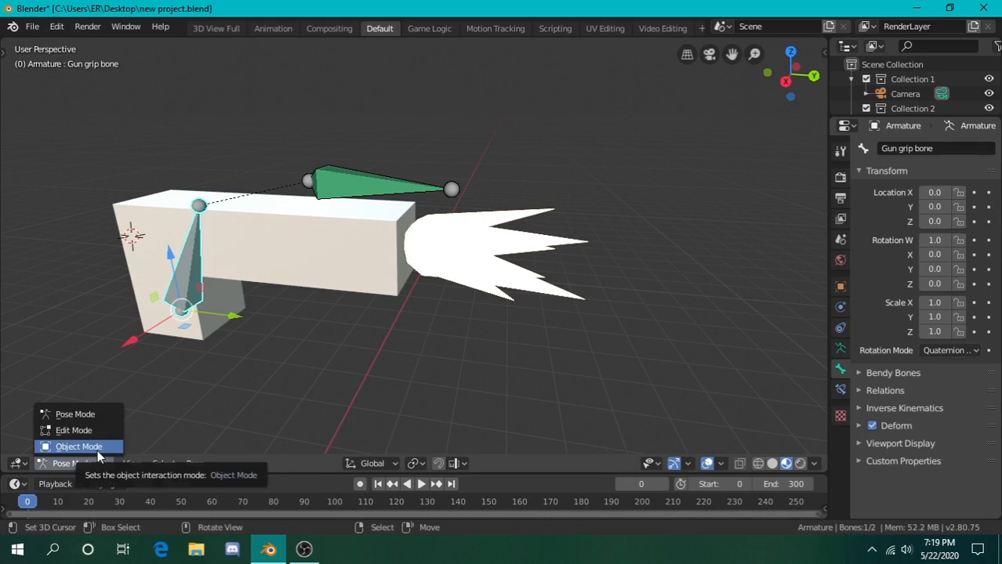
{"action": "left_click", "coordinate": [98, 449]}
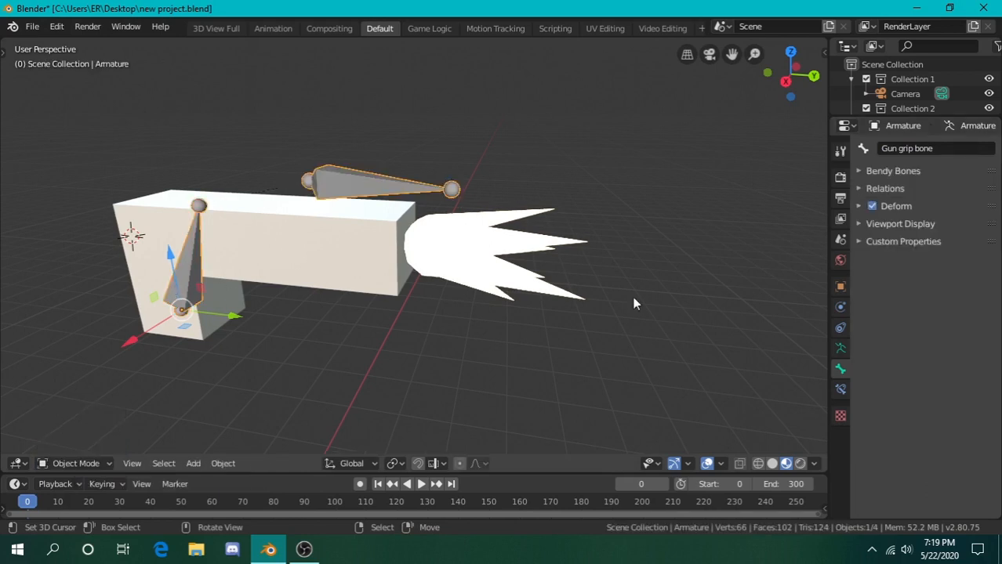
{"action": "left_click", "coordinate": [840, 286]}
{"action": "left_click", "coordinate": [951, 153]}
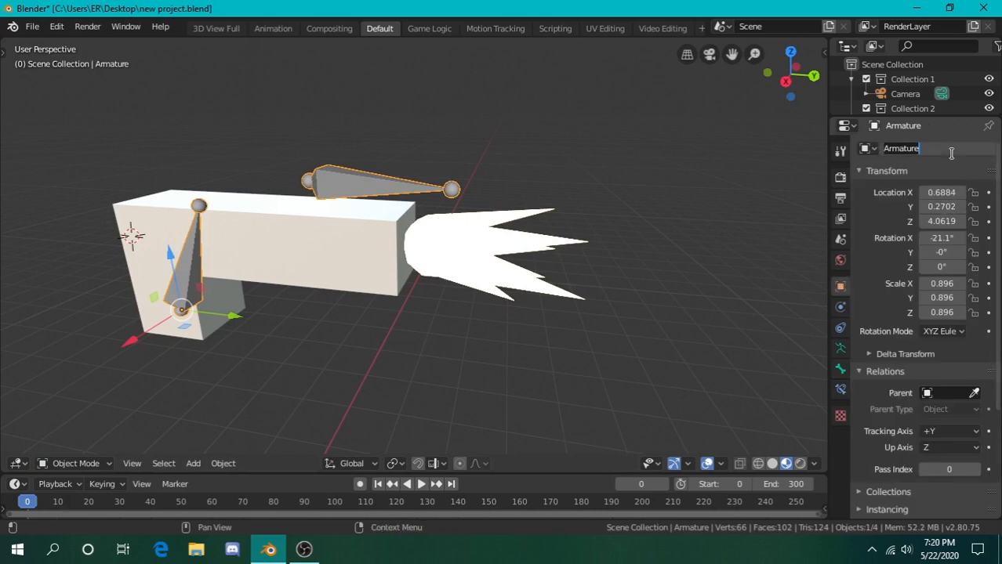
{"action": "type", "text": "Gun bones"}
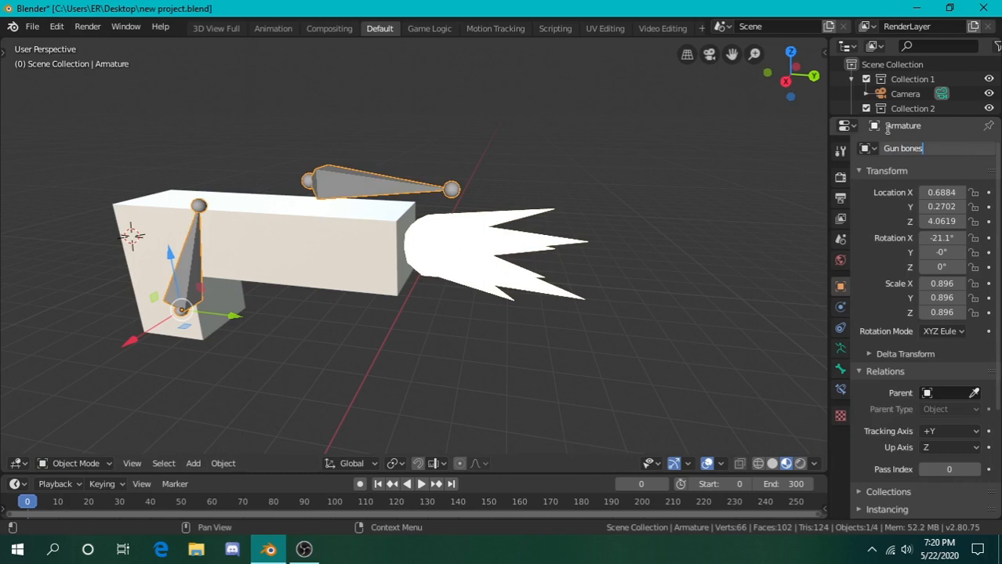
{"action": "key", "text": "Return"}
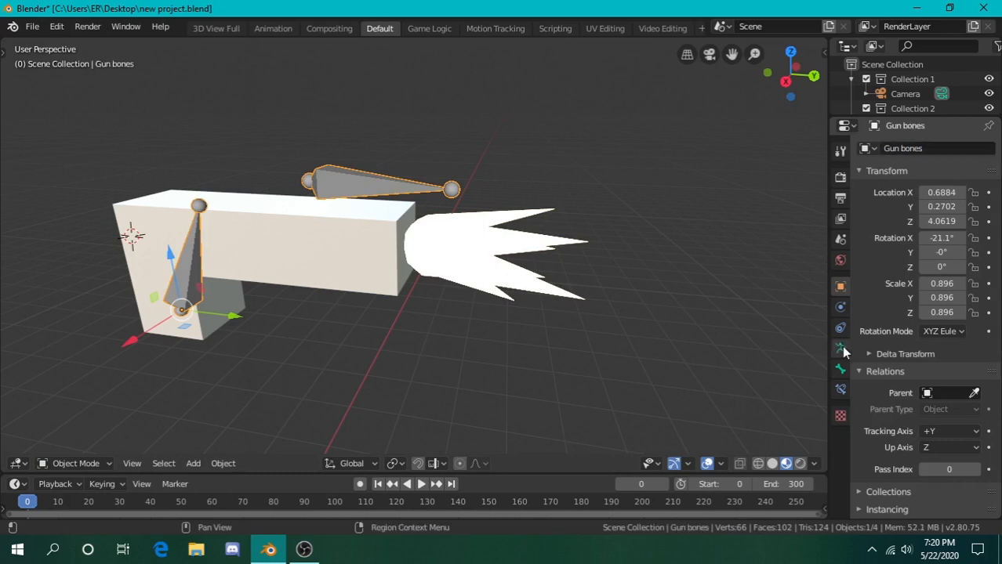
- Rename the armature's data block as "Gun Armature"
{"action": "left_click", "coordinate": [841, 346]}
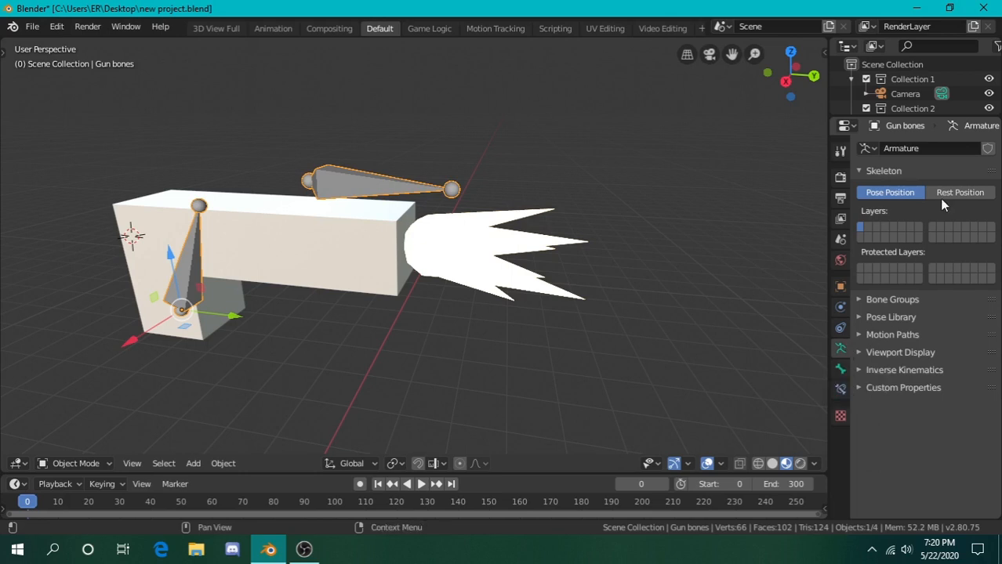
{"action": "left_click", "coordinate": [934, 149]}
{"action": "key", "text": "Left"}
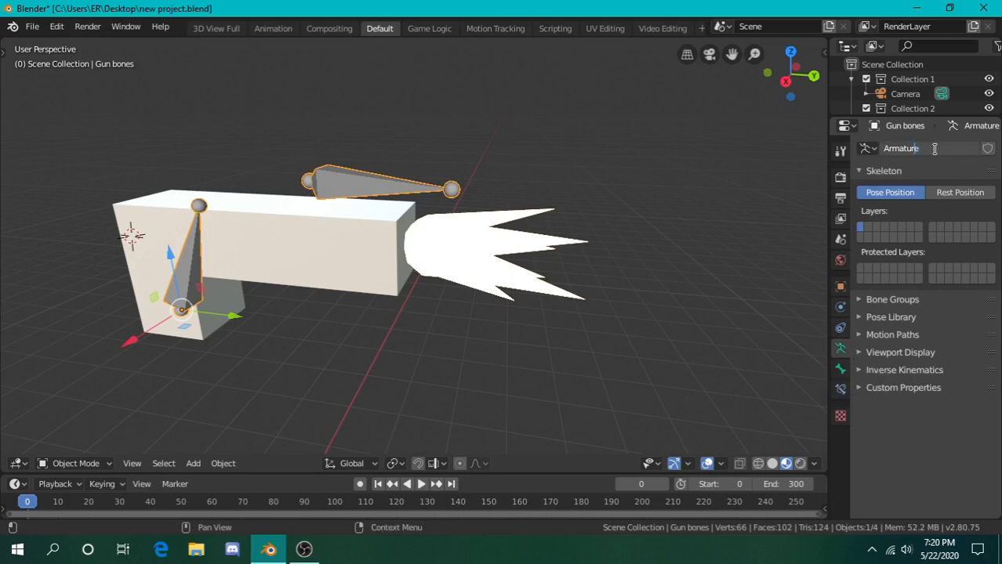
{"action": "key", "text": "Home"}
{"action": "type", "text": "Gun"}
{"action": "key", "text": "Return"}
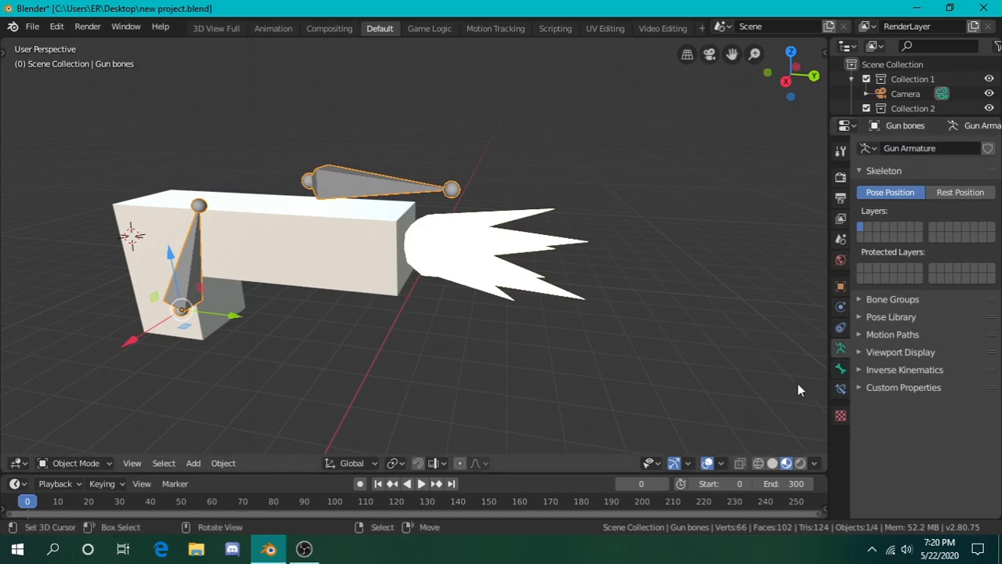
- Select the flame, gun body and armature in turn to check their object and data names
{"action": "key", "text": "shift+grave"}
{"action": "key", "text": "s"}
{"action": "key", "text": "w"}
{"action": "left_click", "coordinate": [413, 247]}
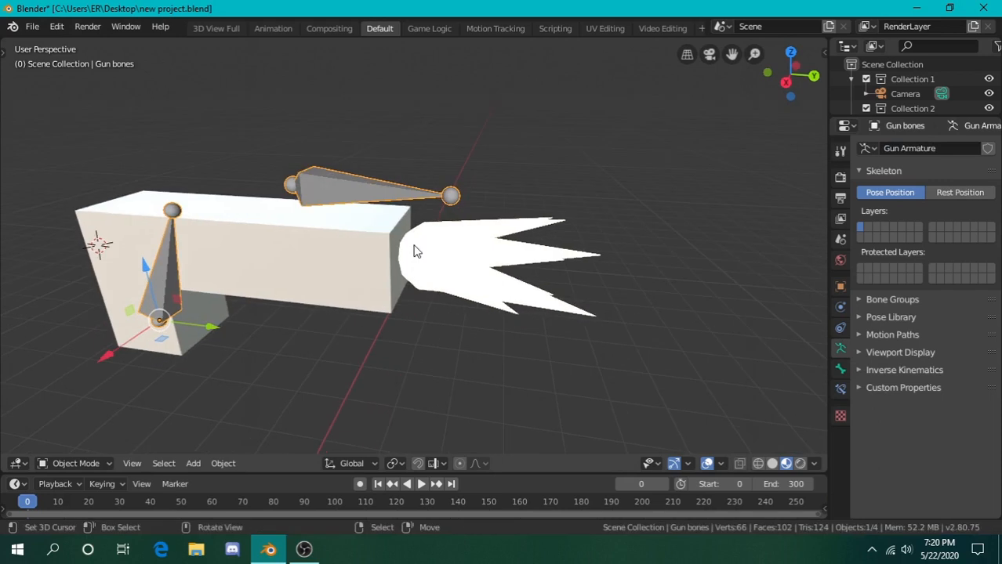
{"action": "left_click", "coordinate": [448, 266]}
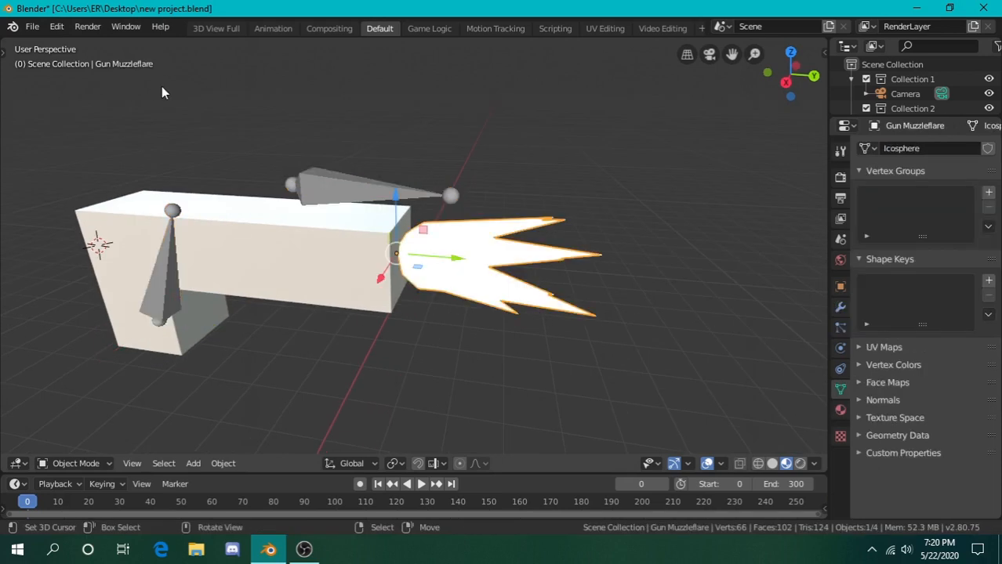
{"action": "left_click", "coordinate": [260, 243]}
{"action": "left_click", "coordinate": [173, 291]}
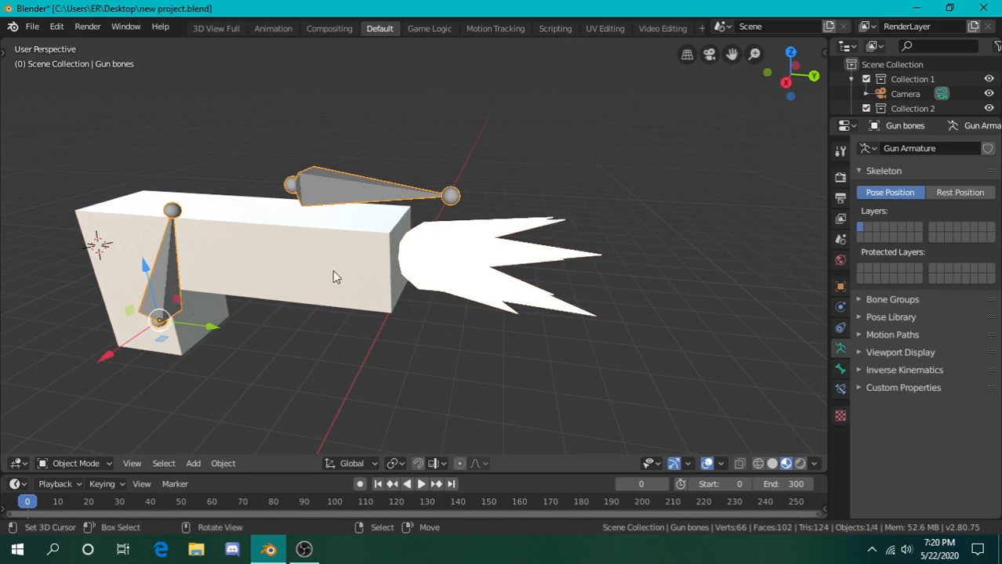
{"action": "left_click", "coordinate": [295, 236]}
{"action": "left_click", "coordinate": [176, 266]}
{"action": "left_click", "coordinate": [841, 287]}
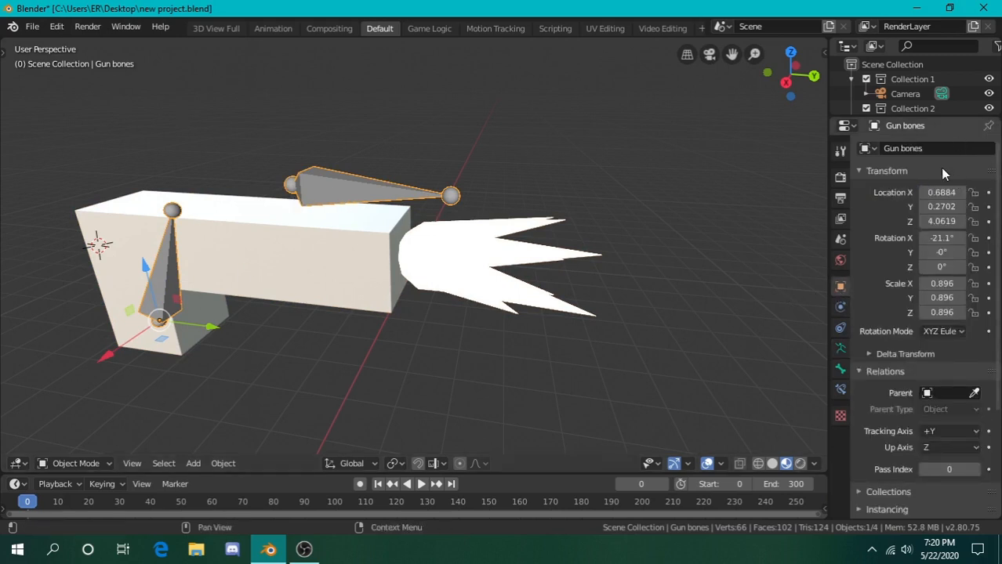
{"action": "left_click", "coordinate": [841, 351]}
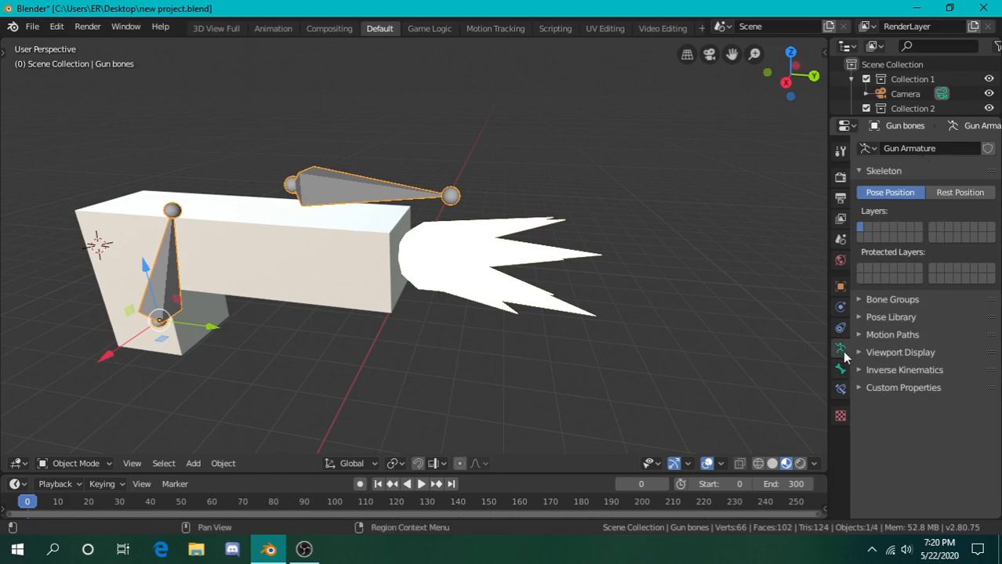
- Examine the whole gun rig and its muzzle flame from the side and the front
{"action": "key", "text": "shift+grave"}
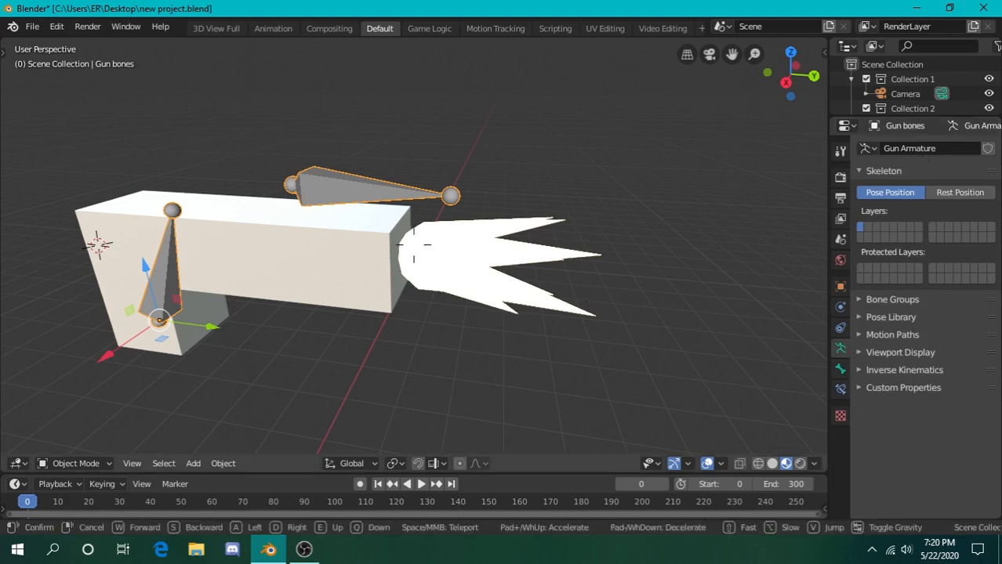
{"action": "key", "text": "s"}
{"action": "key", "text": "d"}
{"action": "key", "text": "a"}
{"action": "key", "text": "w"}
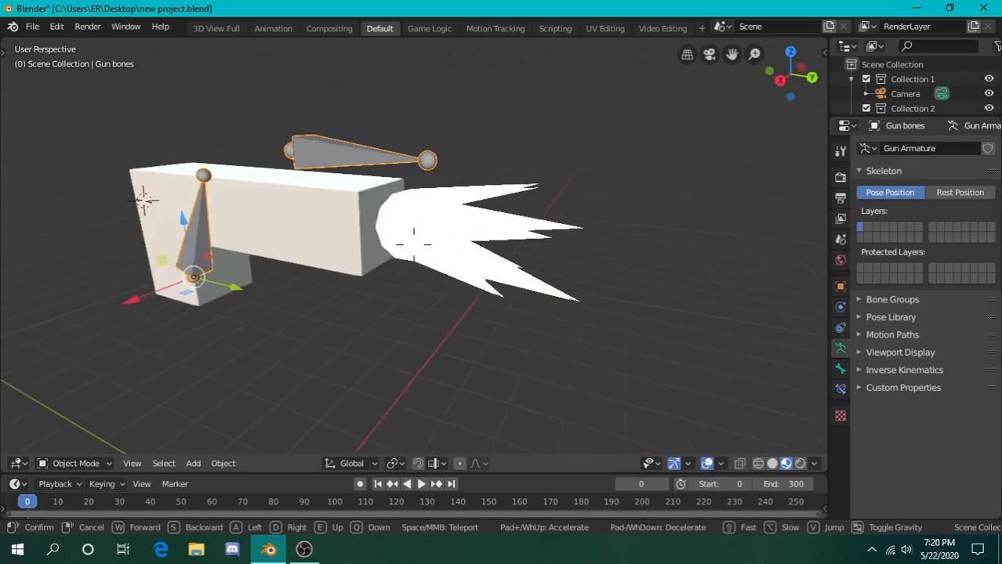
{"action": "key", "text": "w"}
{"action": "key", "text": "a"}
{"action": "key", "text": "s"}
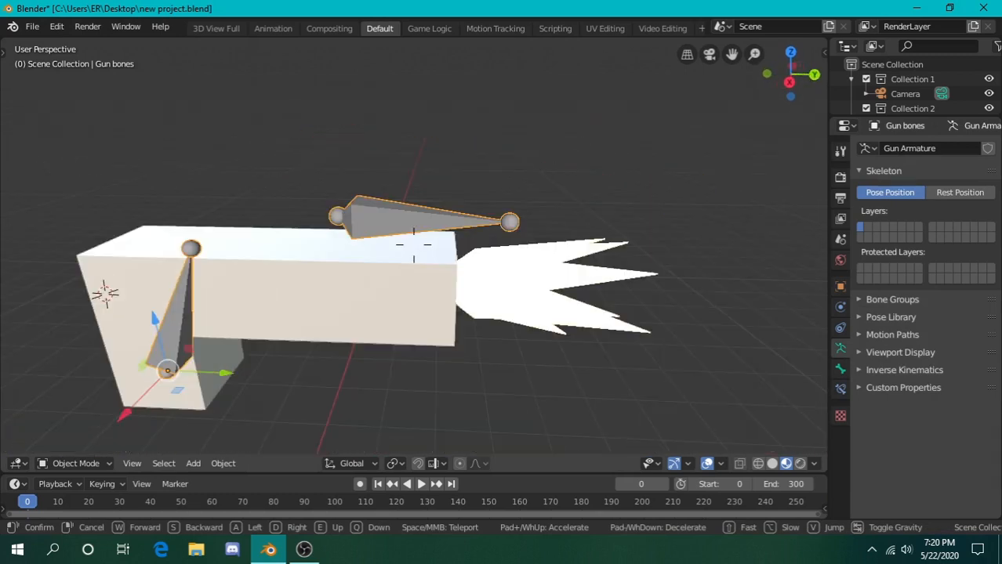
{"action": "key", "text": "d"}
{"action": "key", "text": "d"}
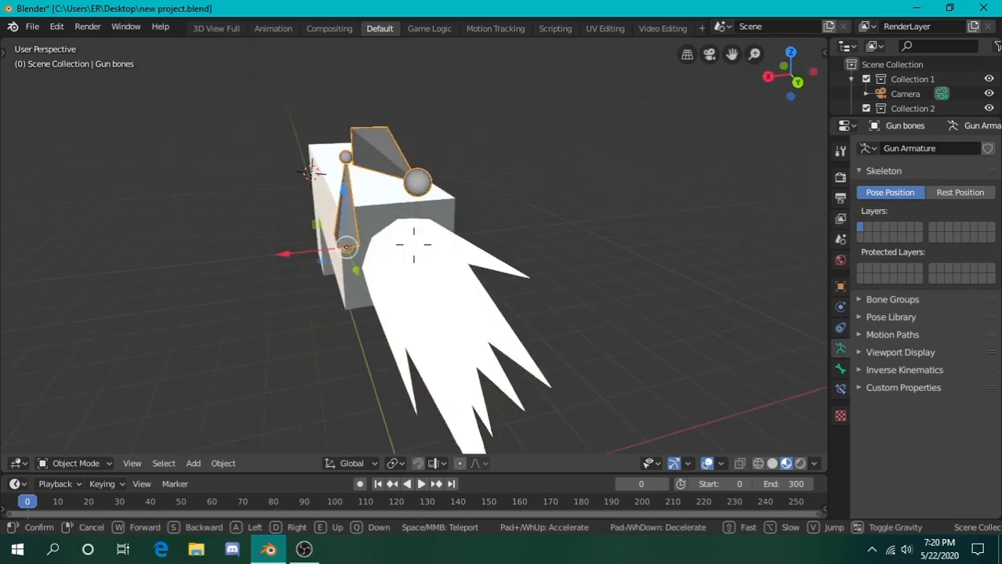
{"action": "key", "text": "a"}
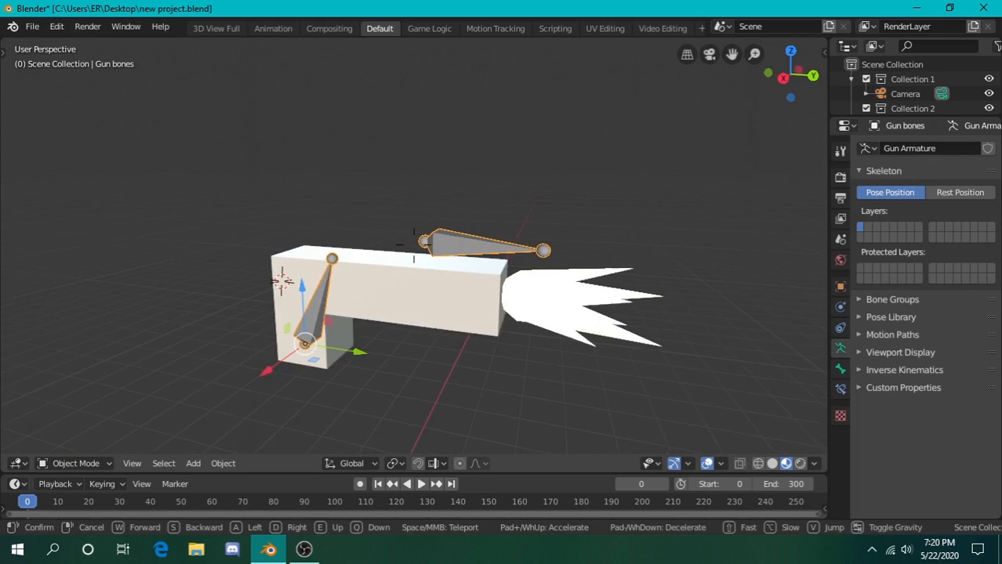
{"action": "key", "text": "w"}
{"action": "left_click", "coordinate": [131, 418]}
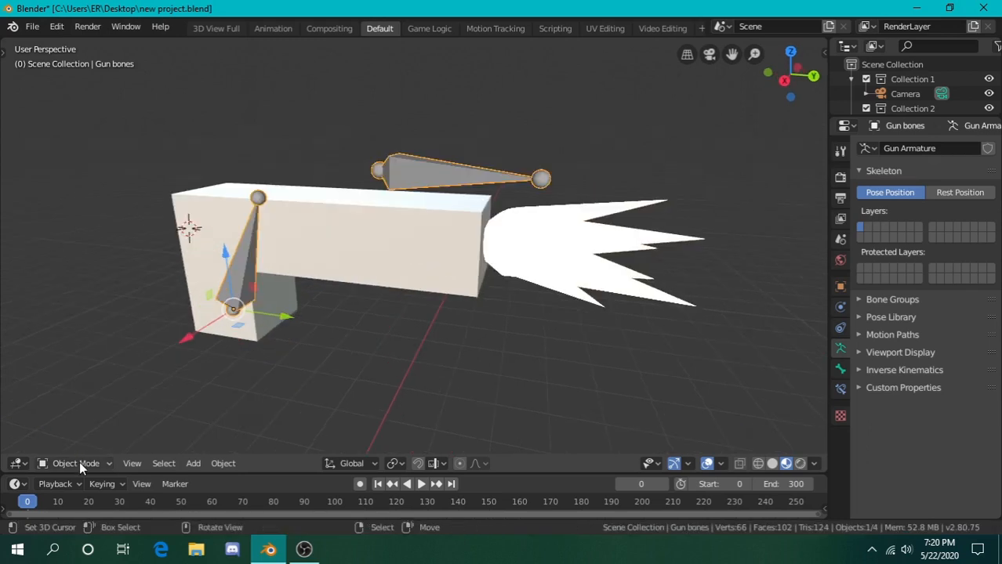
- In Pose Mode, slide the muzzle flare bone back along Y to shrink the flame, and enlarge the Timeline area
{"action": "left_click", "coordinate": [79, 461]}
{"action": "left_click", "coordinate": [109, 399]}
{"action": "left_click", "coordinate": [439, 166]}
{"action": "key", "text": "g"}
{"action": "left_click_drag", "start_coordinate": [422, 168], "coordinate": [390, 168]}
{"action": "left_click_drag", "start_coordinate": [468, 472], "coordinate": [470, 402]}
- Insert LocRot keyframes for the muzzle flare bone at frames 0 and 2
{"action": "key", "text": "i"}
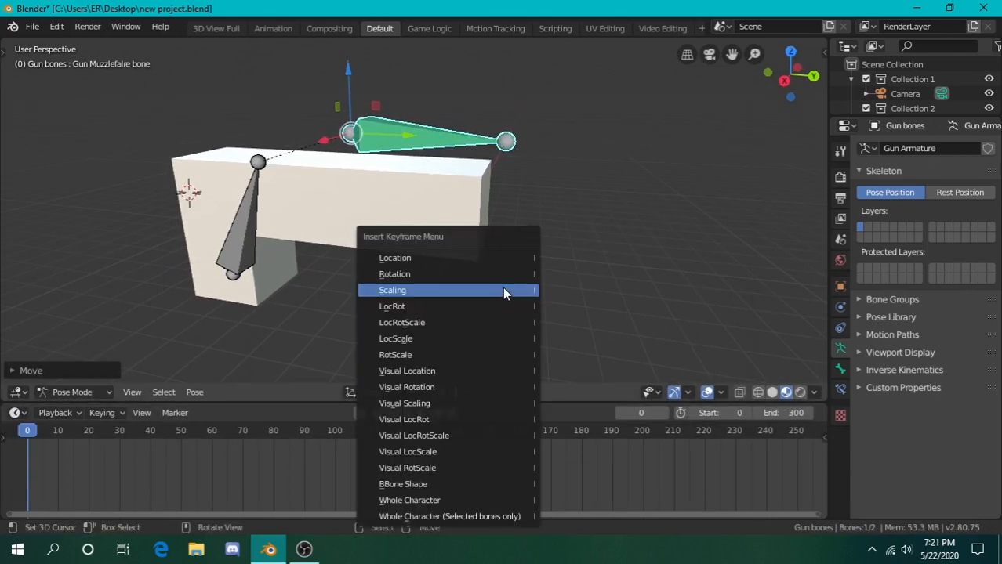
{"action": "left_click", "coordinate": [459, 310]}
{"action": "key", "text": "Right"}
{"action": "key", "text": "Right"}
{"action": "key", "text": "i"}
{"action": "left_click", "coordinate": [471, 288]}
- Slide the muzzle flare bone forward along Y at frame 2 to enlarge the flame
{"action": "key", "text": "g"}
{"action": "key", "text": "y"}
{"action": "left_click", "coordinate": [472, 190]}
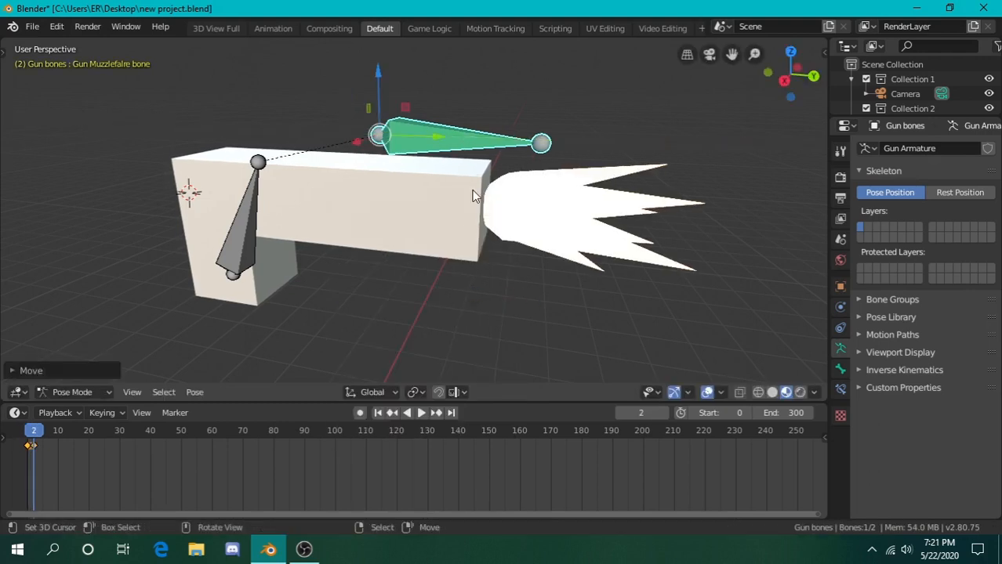
- Keyframe the muzzle flare bone's forward position at frame 2, and slide it back along Y and keyframe it at frame 4
{"action": "key", "text": "i"}
{"action": "left_click", "coordinate": [428, 190]}
{"action": "key", "text": "Right"}
{"action": "key", "text": "Right"}
{"action": "key", "text": "g"}
{"action": "key", "text": "y"}
{"action": "left_click", "coordinate": [360, 128]}
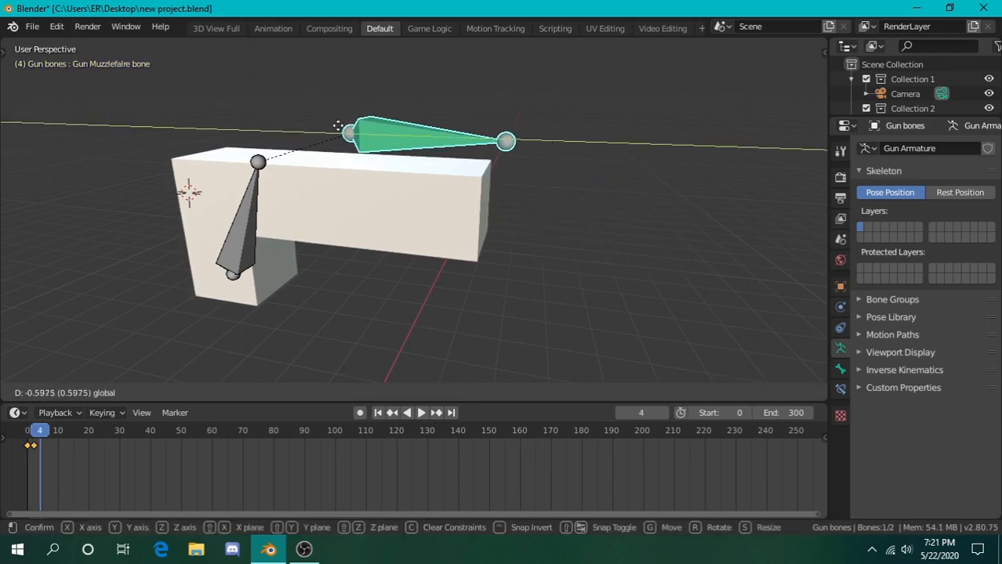
{"action": "key", "text": "i"}
{"action": "left_click", "coordinate": [359, 156]}
- Preview the muzzle flash over the first few frames, and reduce the height of the Timeline area
{"action": "mouse_move", "coordinate": [40, 430]}
{"action": "left_mouse_down"}
{"action": "mouse_move", "coordinate": [28, 430]}
{"action": "mouse_move", "coordinate": [44, 438]}
{"action": "mouse_move", "coordinate": [24, 437]}
{"action": "mouse_move", "coordinate": [36, 447]}
{"action": "left_mouse_up"}
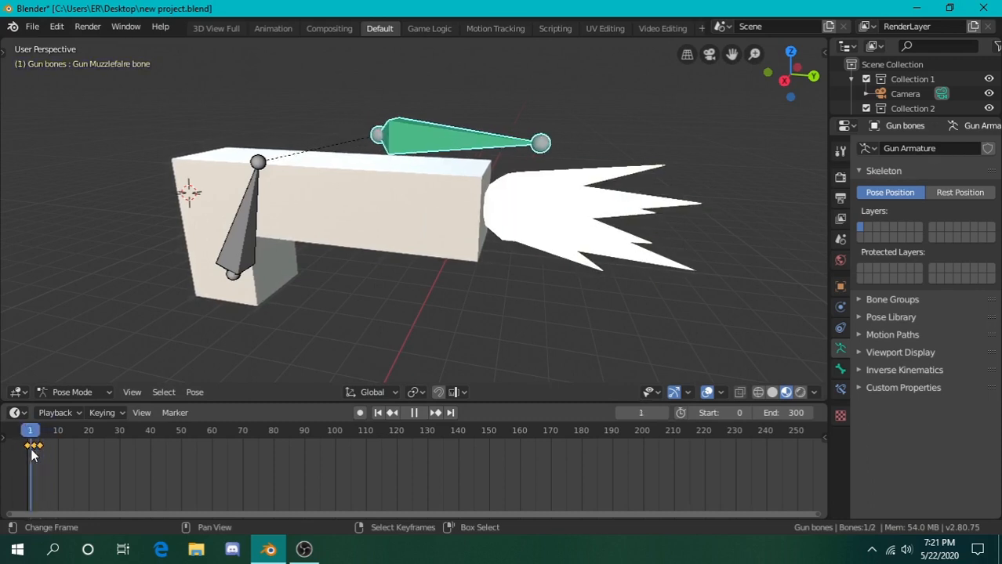
{"action": "key", "text": "space"}
{"action": "left_click_drag", "start_coordinate": [486, 404], "coordinate": [479, 439]}
- Examine the gun rig with the enlarged muzzle flame at frame 2 from the side and the front
{"action": "key", "text": "shift+grave"}
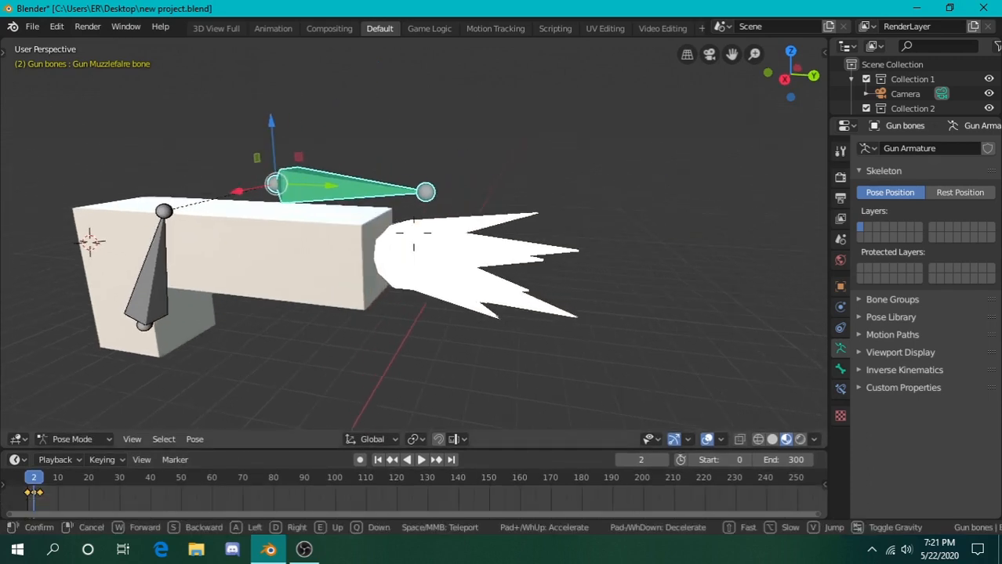
{"action": "key", "text": "s"}
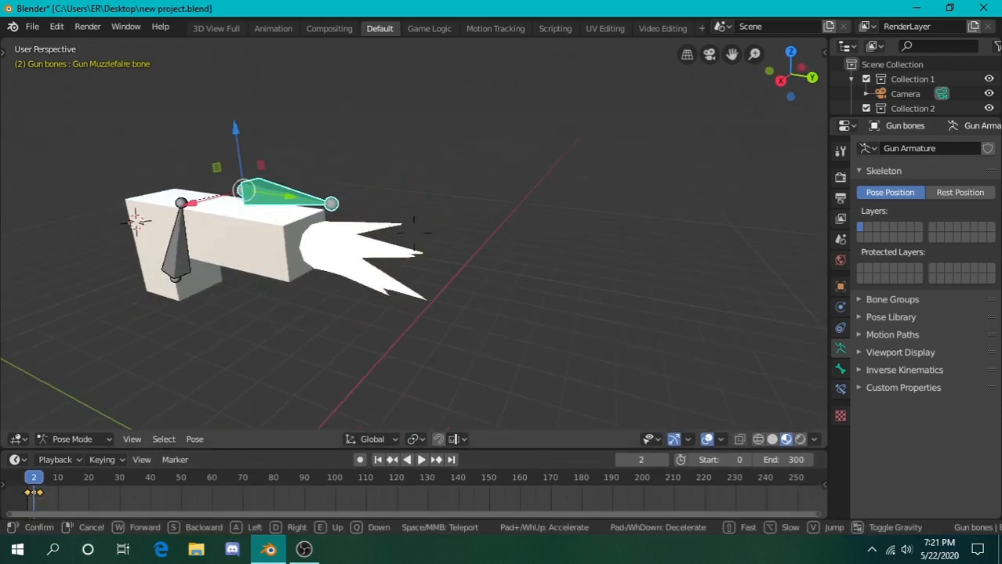
{"action": "key", "text": "w"}
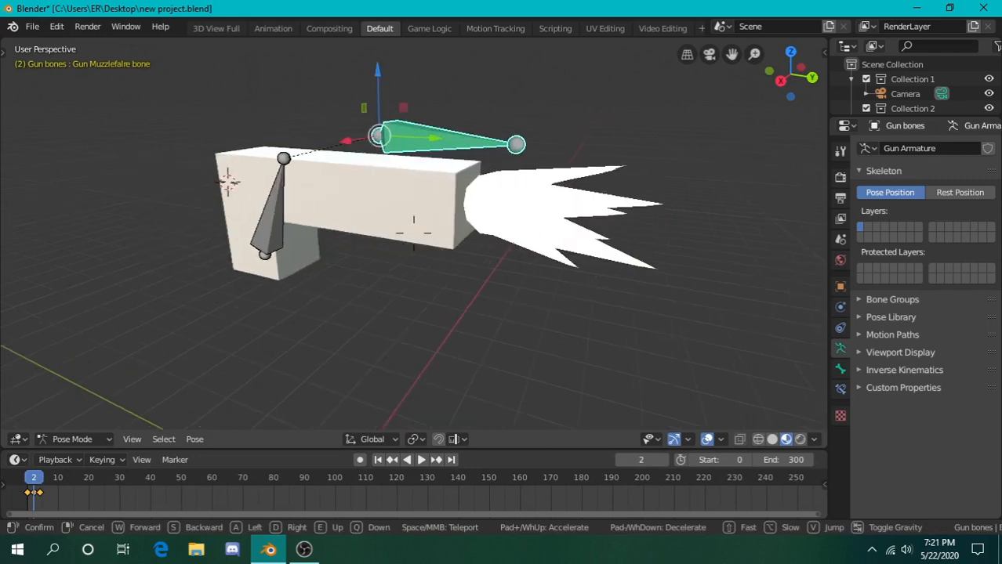
{"action": "key", "text": "d"}
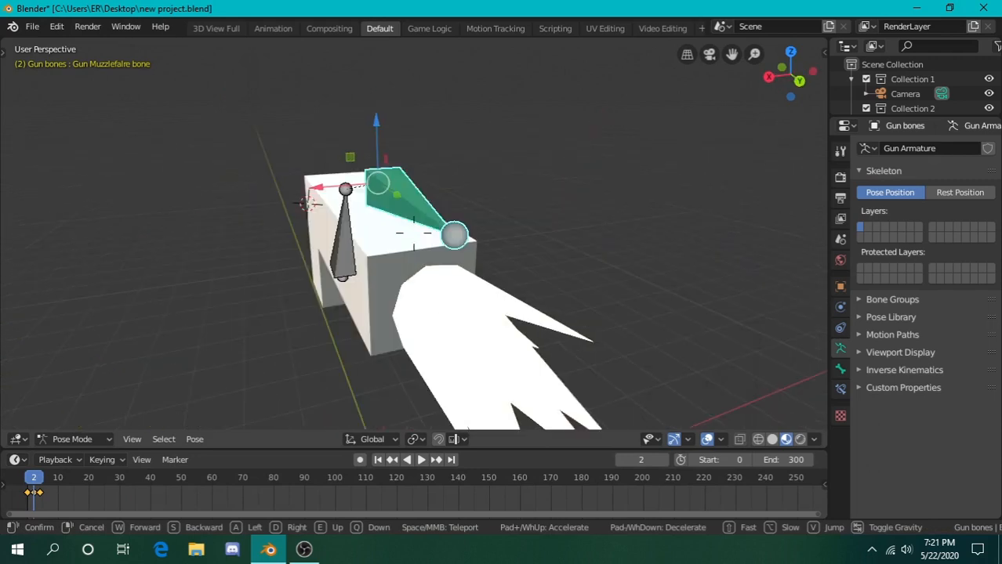
{"action": "key", "text": "a"}
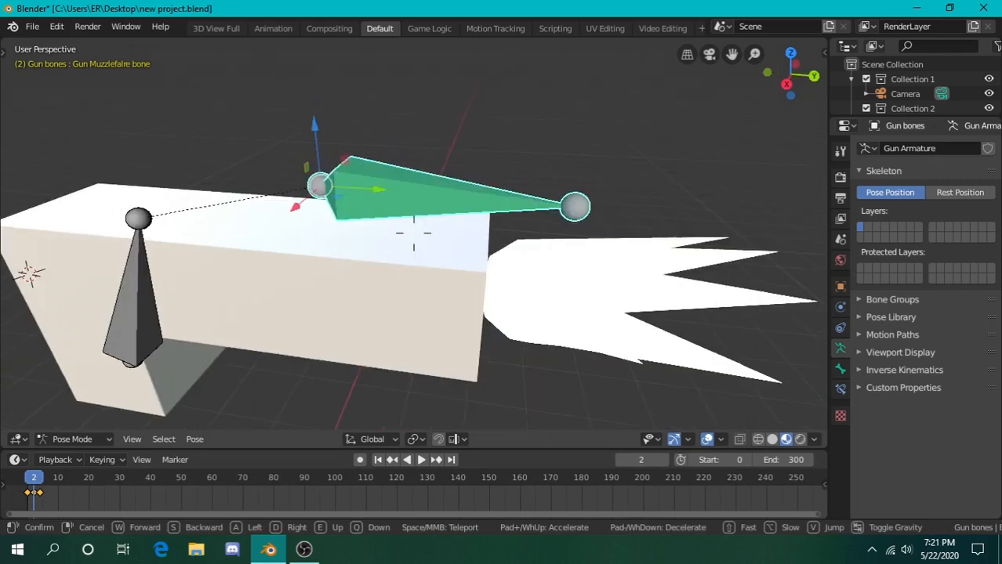
{"action": "key", "text": "d"}
{"action": "key", "text": "a"}
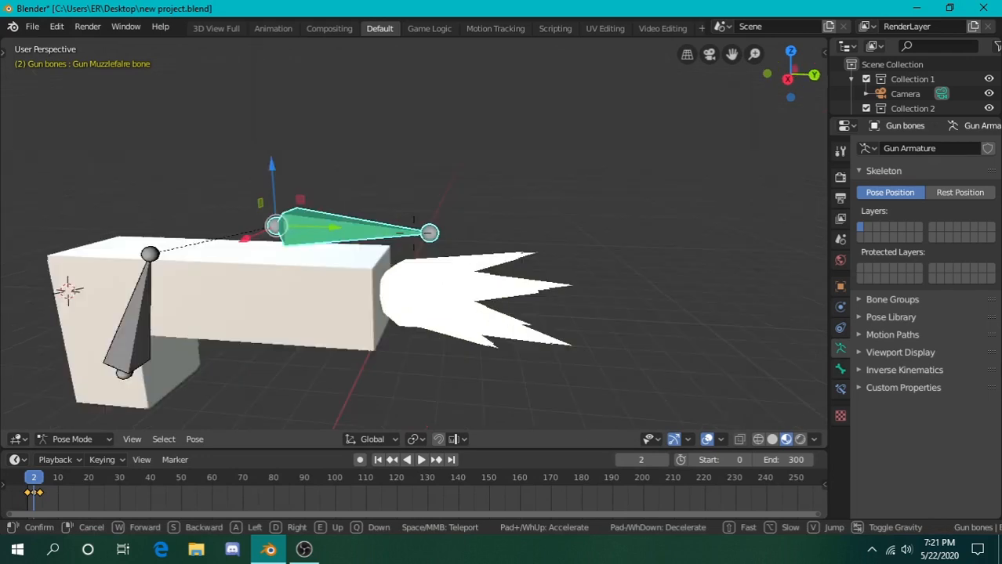
{"action": "left_click", "coordinate": [416, 239]}
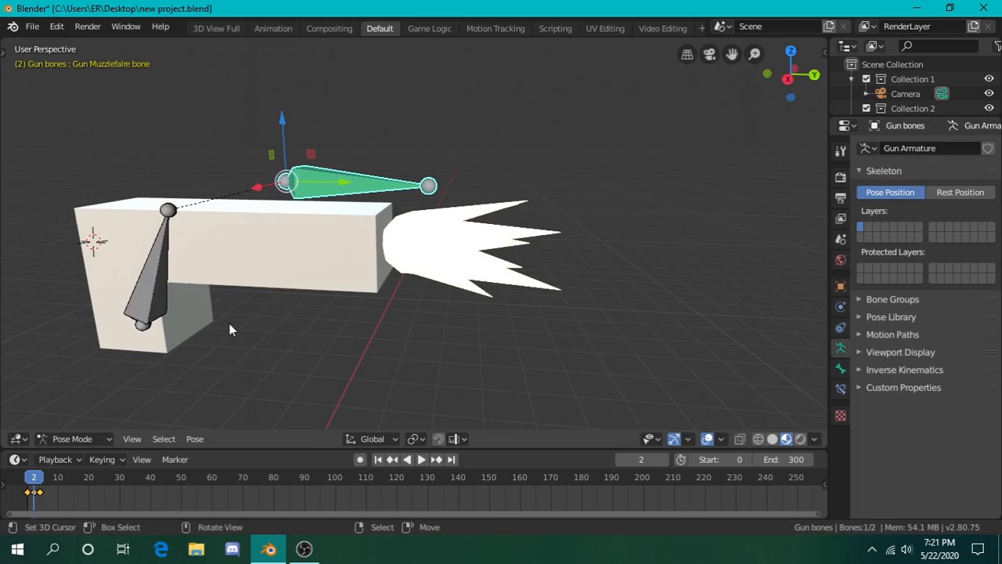
{"action": "key", "text": "shift+grave"}
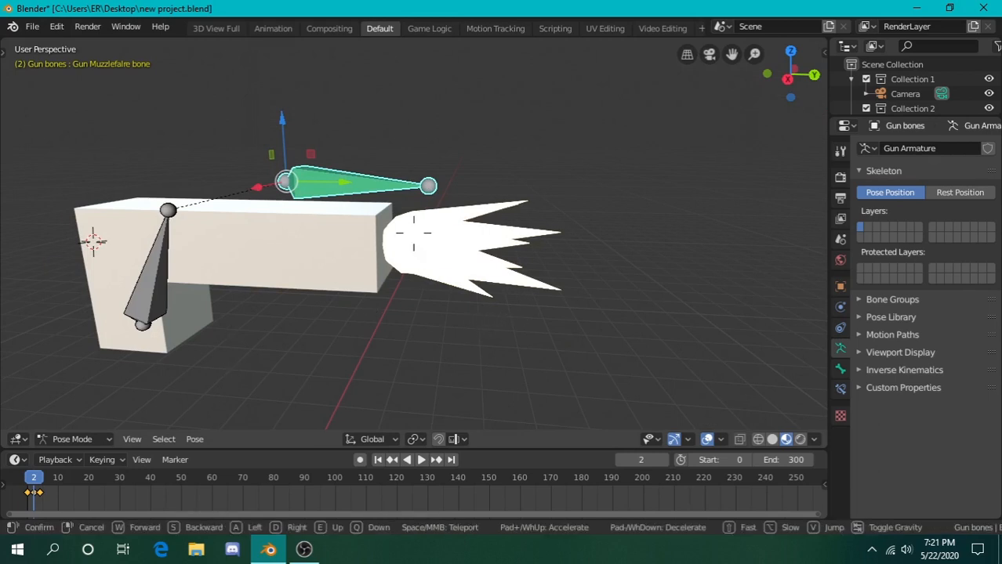
{"action": "key", "text": "w"}
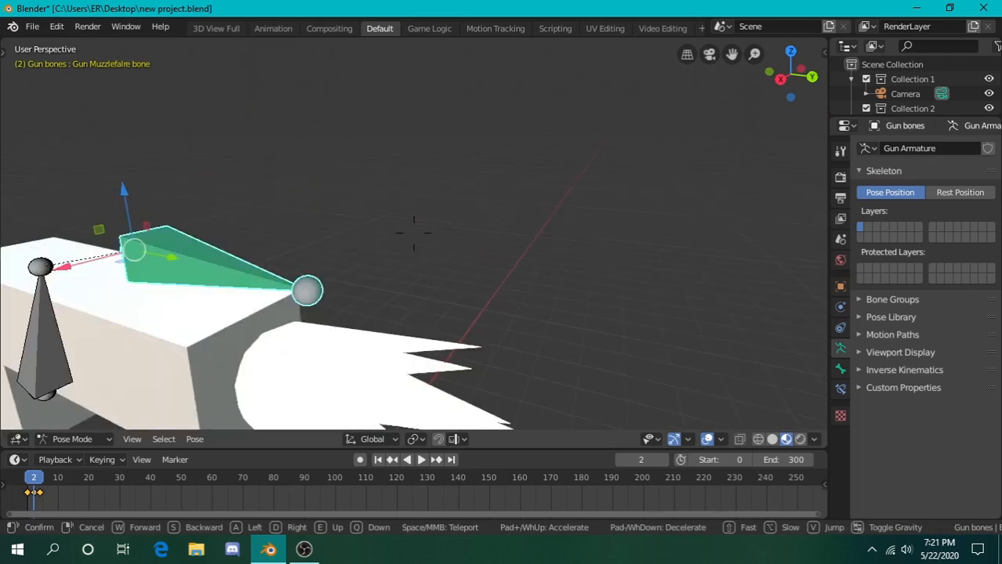
{"action": "key", "text": "s"}
{"action": "key", "text": "w"}
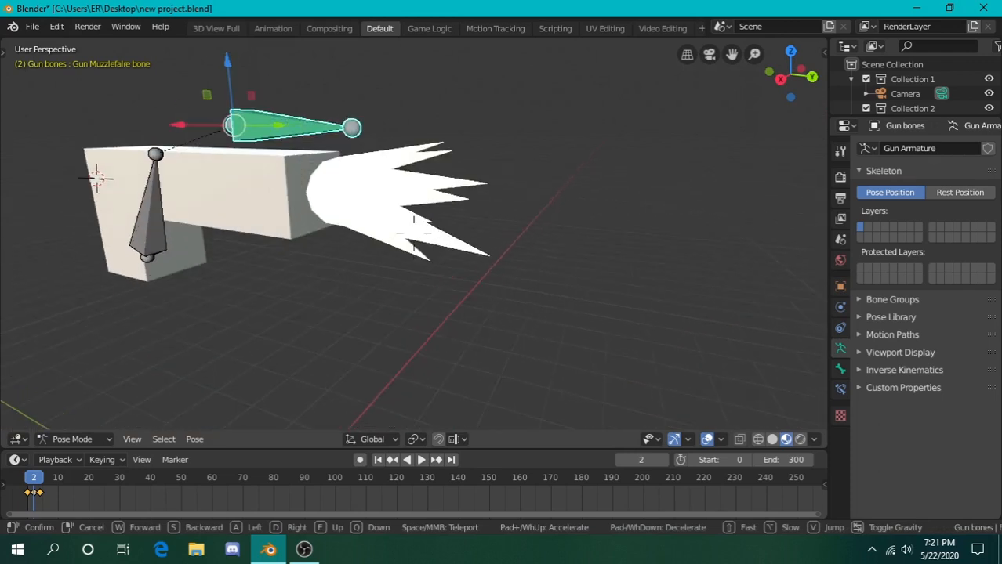
{"action": "key", "text": "s"}
{"action": "key", "text": "e"}
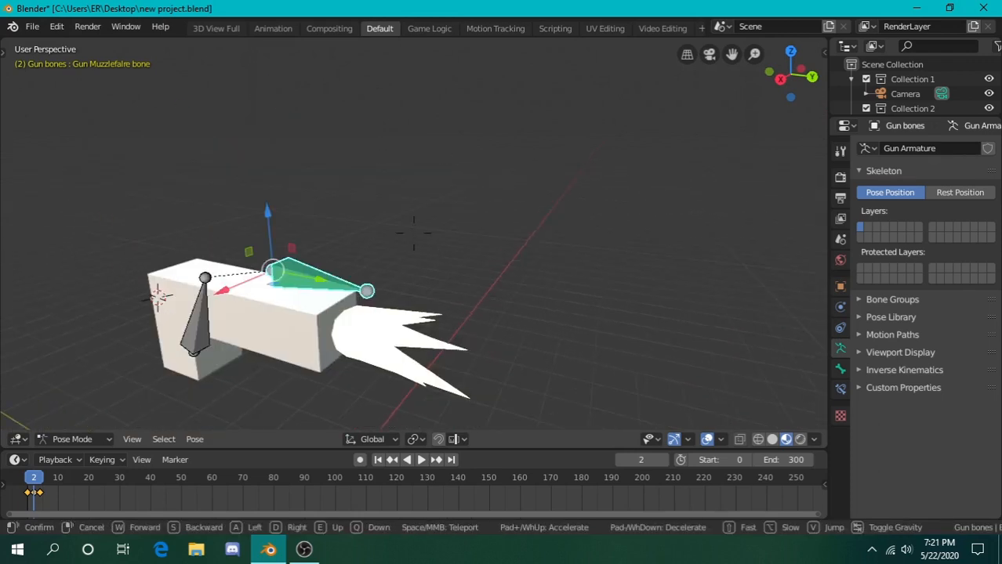
{"action": "key", "text": "d"}
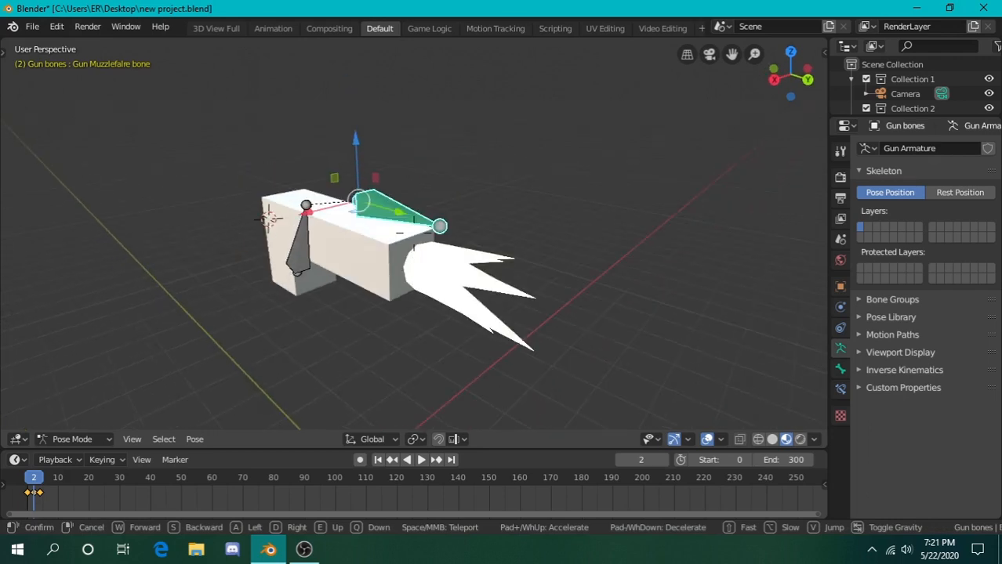
{"action": "left_click", "coordinate": [474, 284]}
{"action": "key", "text": "shift+grave"}
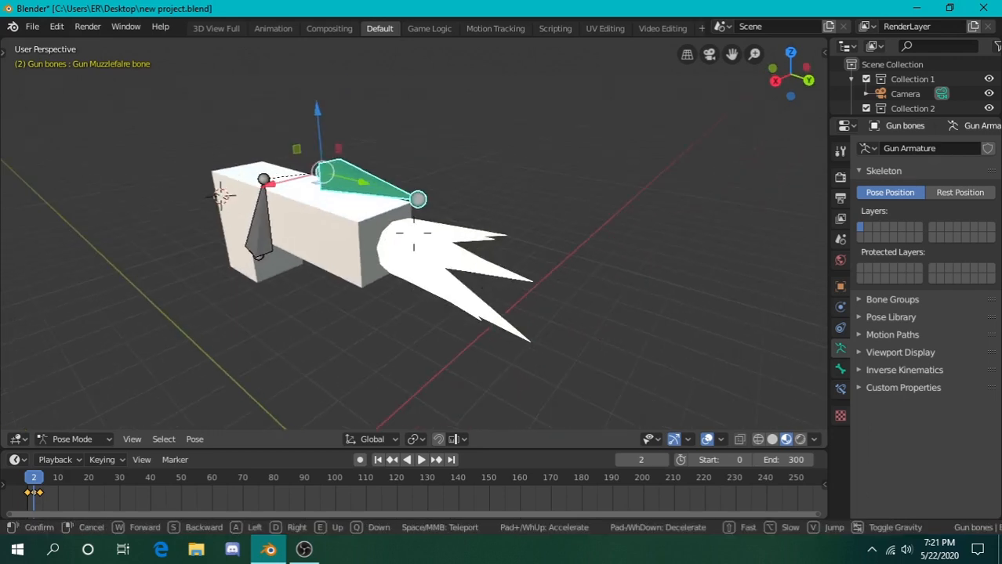
{"action": "key", "text": "a"}
{"action": "left_click", "coordinate": [317, 230]}
- Select the gun grip bone, and open the file drivers uses examples.blend
{"action": "left_click", "coordinate": [244, 250]}
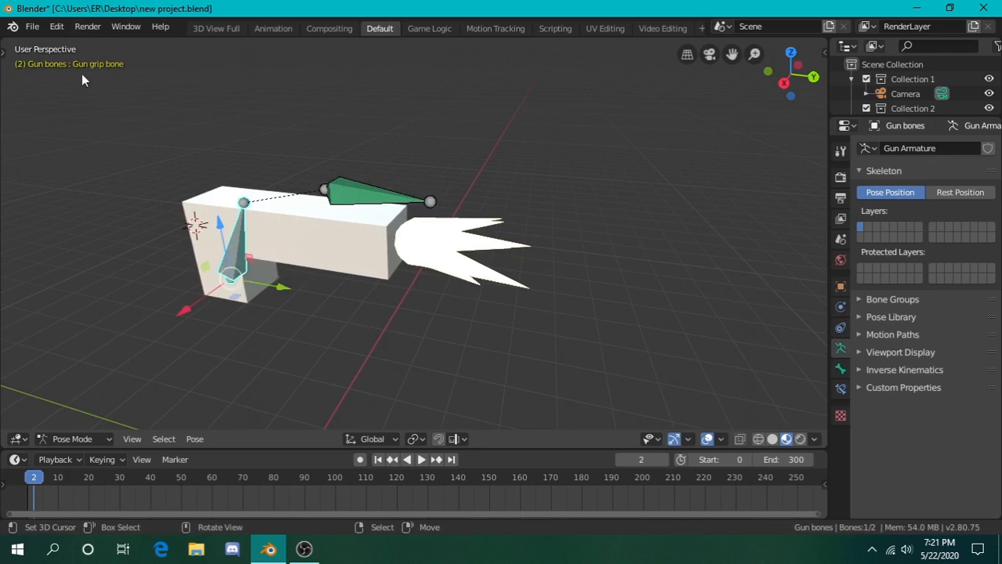
{"action": "left_click", "coordinate": [37, 28]}
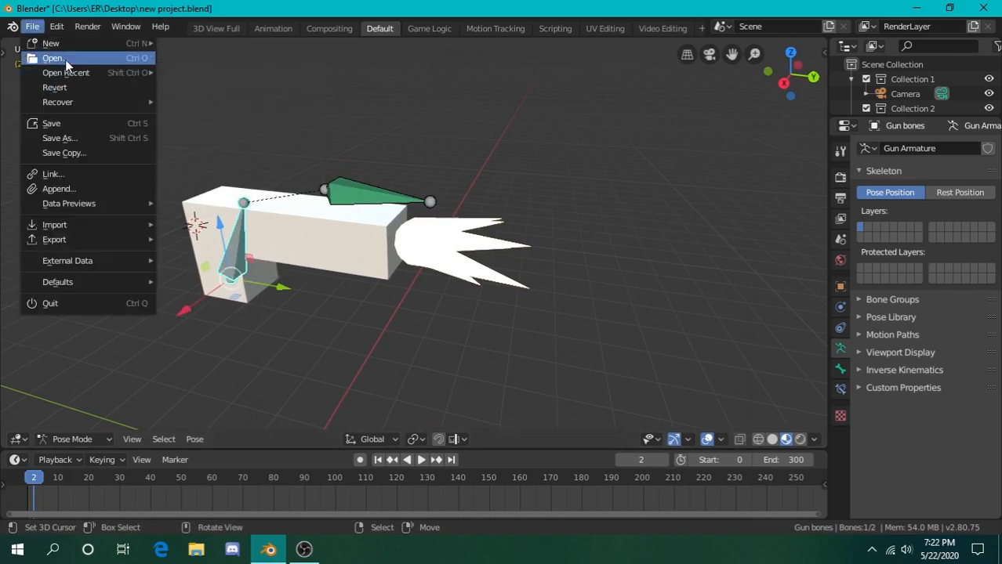
{"action": "left_click", "coordinate": [65, 59]}
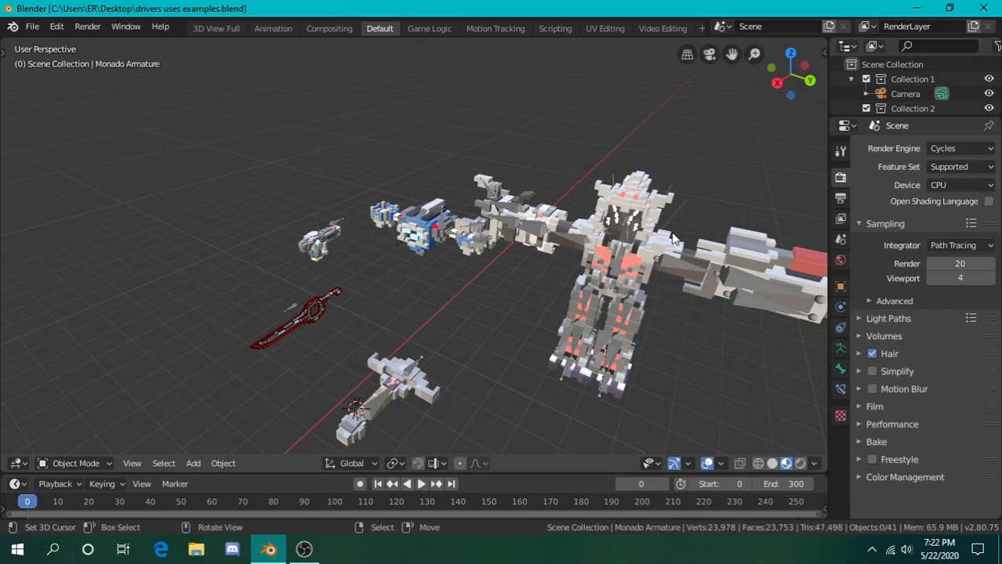
- Examine the rigged example models in the scene, including the pistol, the sword, the blue robot and the large mech
{"action": "key", "text": "shift+grave"}
{"action": "key", "text": "w"}
{"action": "key", "text": "a"}
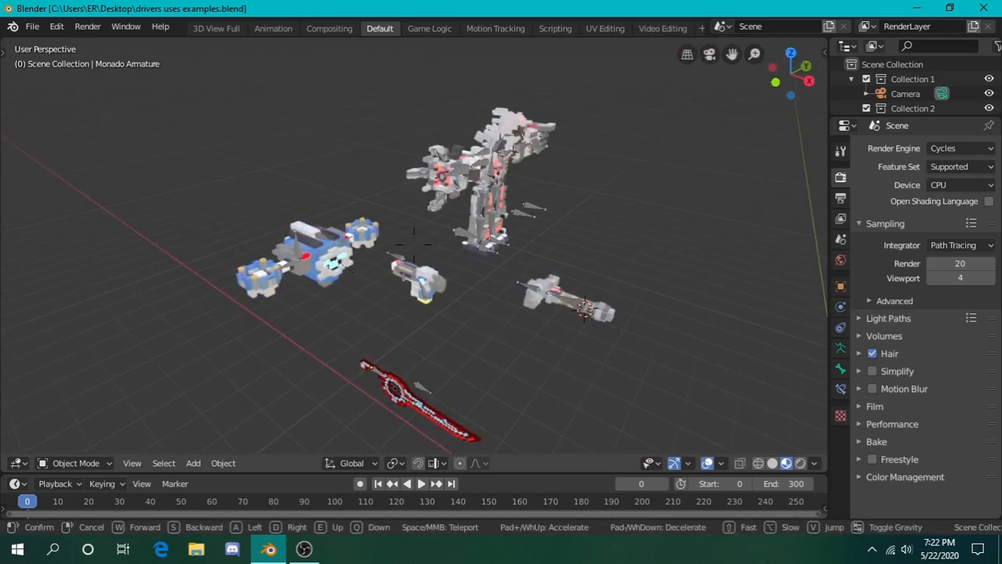
{"action": "key", "text": "w"}
{"action": "key", "text": "w"}
{"action": "key", "text": "a"}
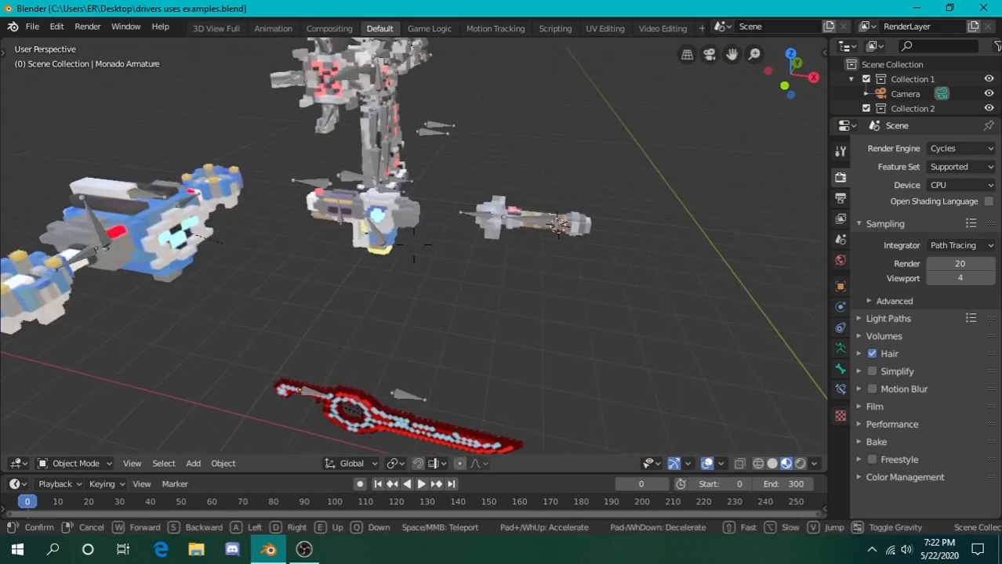
{"action": "key", "text": "s"}
{"action": "key", "text": "d"}
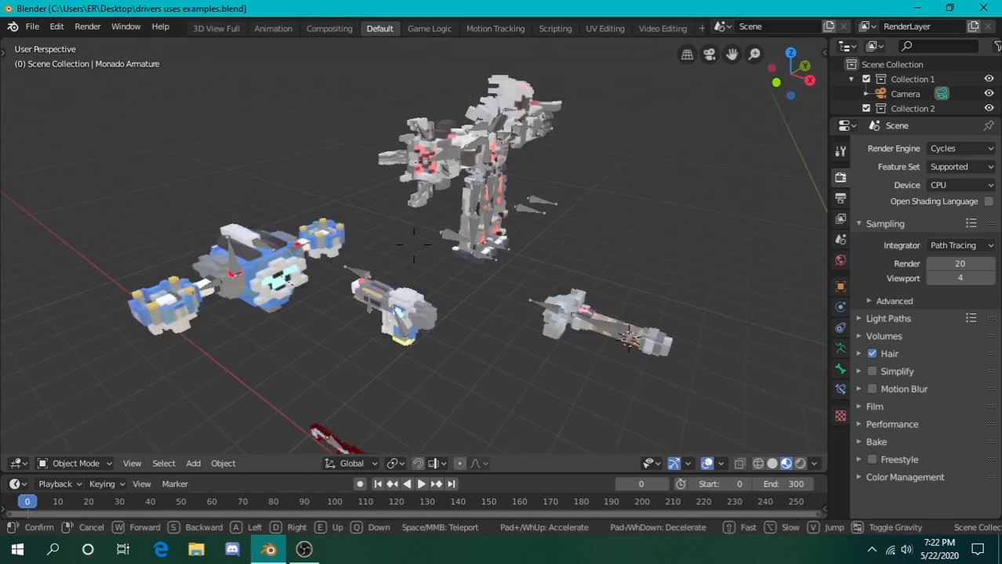
{"action": "key", "text": "d"}
{"action": "key", "text": "w"}
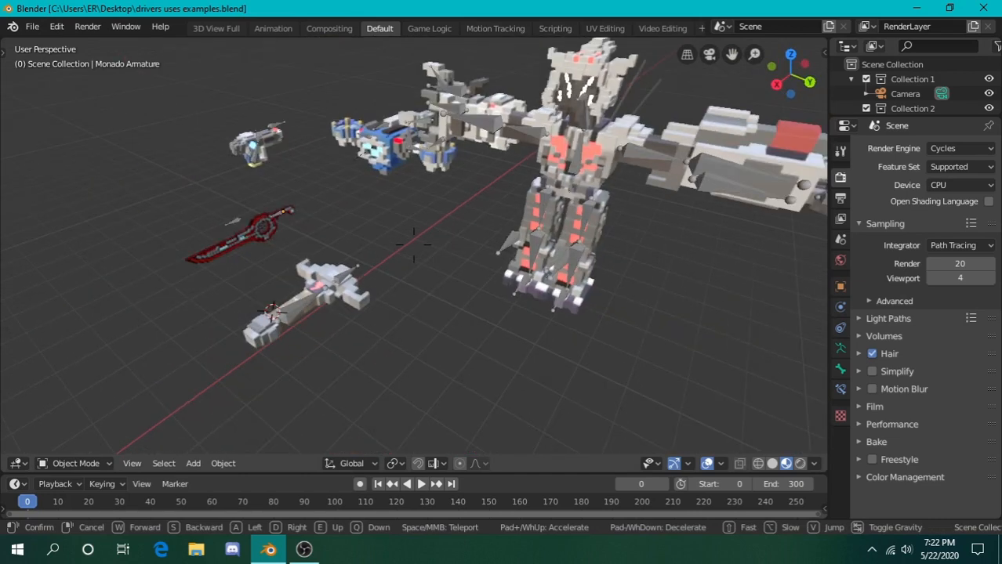
{"action": "key", "text": "d"}
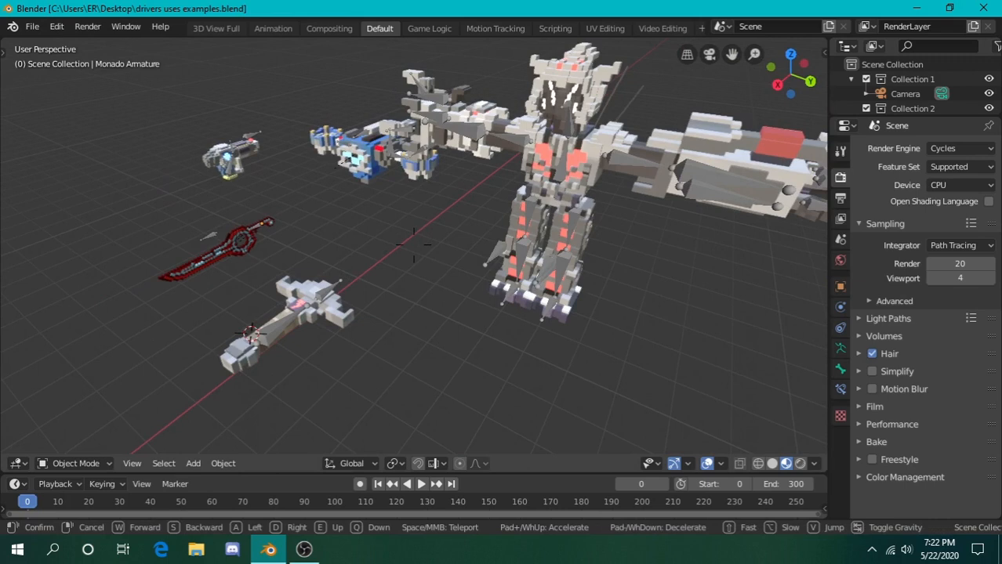
{"action": "key", "text": "a"}
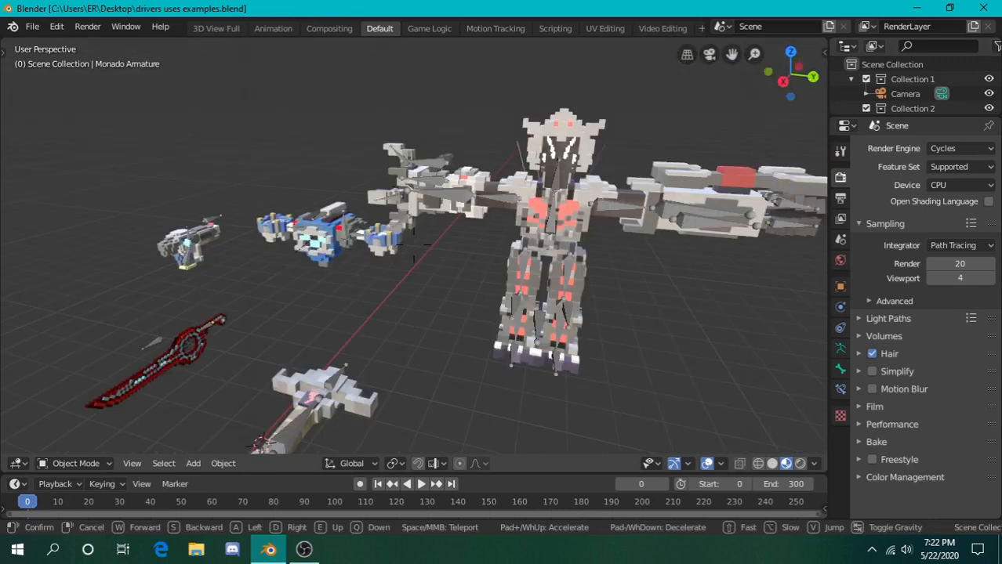
{"action": "key", "text": "s"}
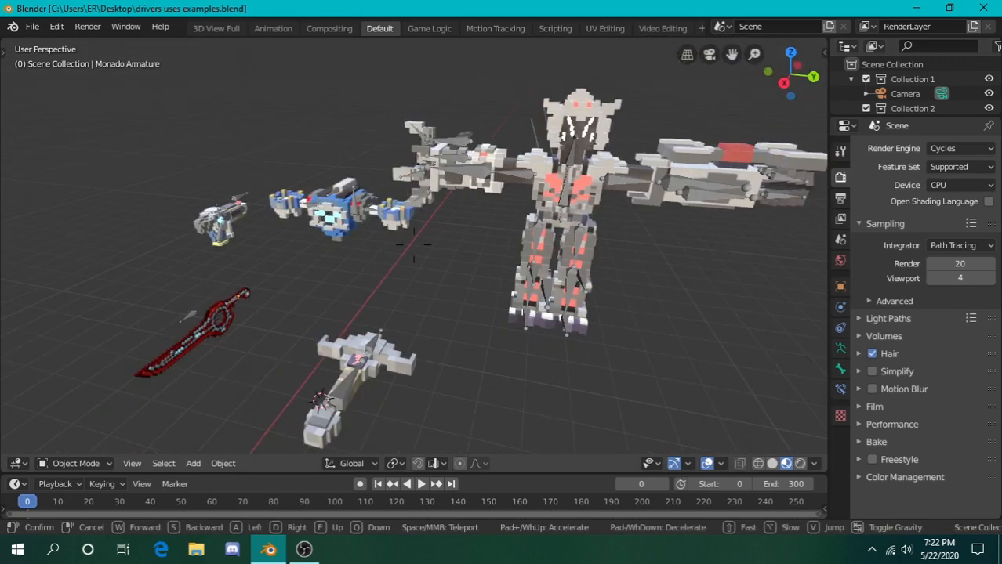
{"action": "key", "text": "w"}
{"action": "key", "text": "a"}
{"action": "left_click", "coordinate": [414, 245]}
- Select the Ace Pistol bones armature and move it along Y away from the other models
{"action": "right_click", "coordinate": [685, 196]}
{"action": "key", "text": "g"}
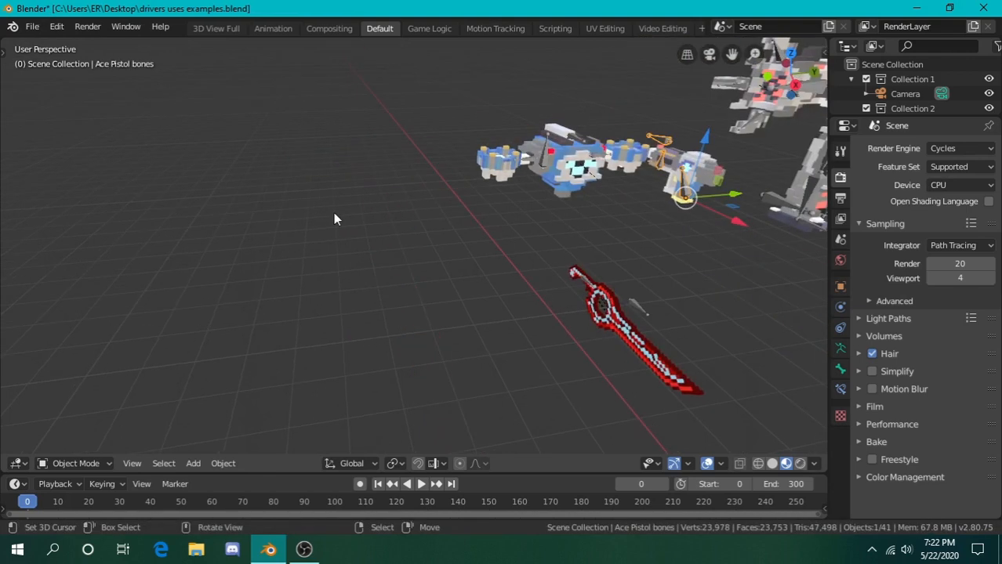
{"action": "key", "text": "y"}
{"action": "left_click", "coordinate": [305, 215]}
- Examine the Ace Pistol model and the placement of its three bones from several sides
{"action": "key", "text": "shift+grave"}
{"action": "key", "text": "w"}
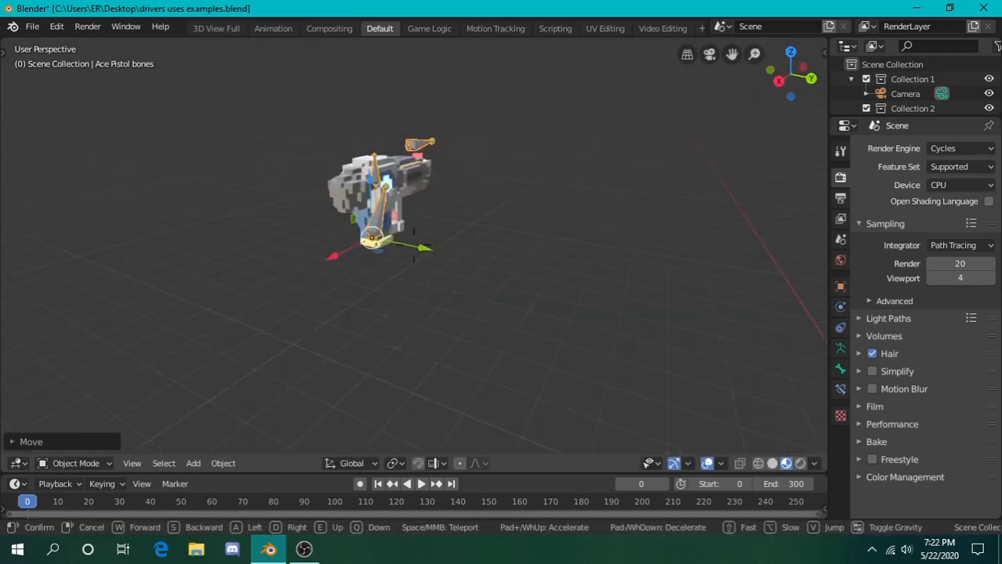
{"action": "key", "text": "d"}
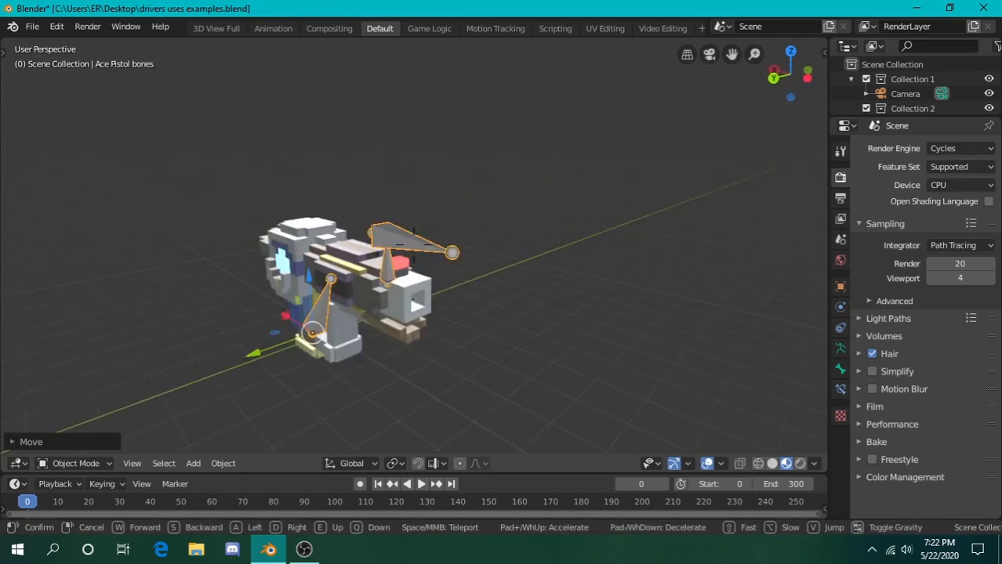
{"action": "key", "text": "a"}
{"action": "key", "text": "w"}
{"action": "key", "text": "s"}
{"action": "left_click", "coordinate": [402, 260]}
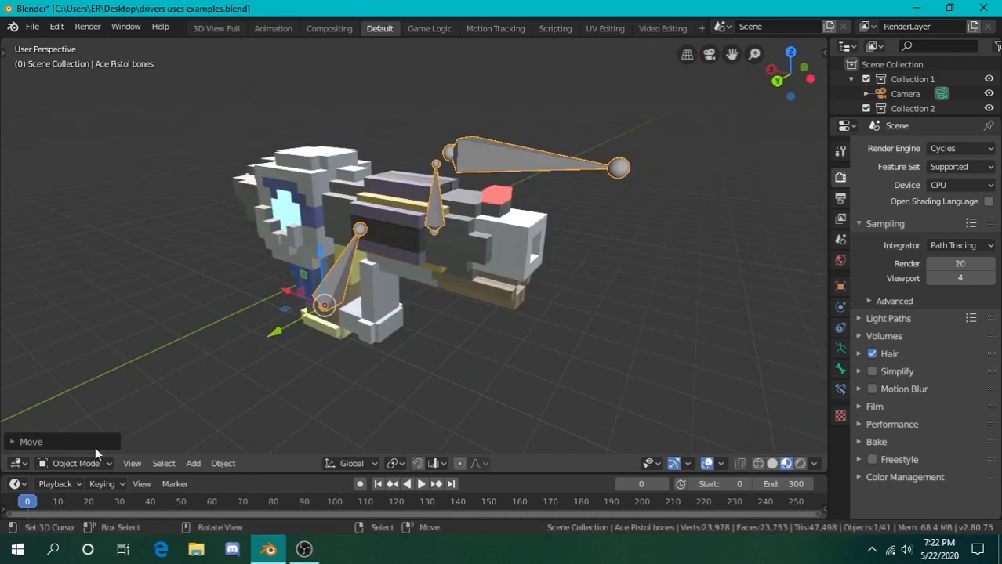
{"action": "middle_click_drag", "start_coordinate": [415, 310], "coordinate": [435, 254]}
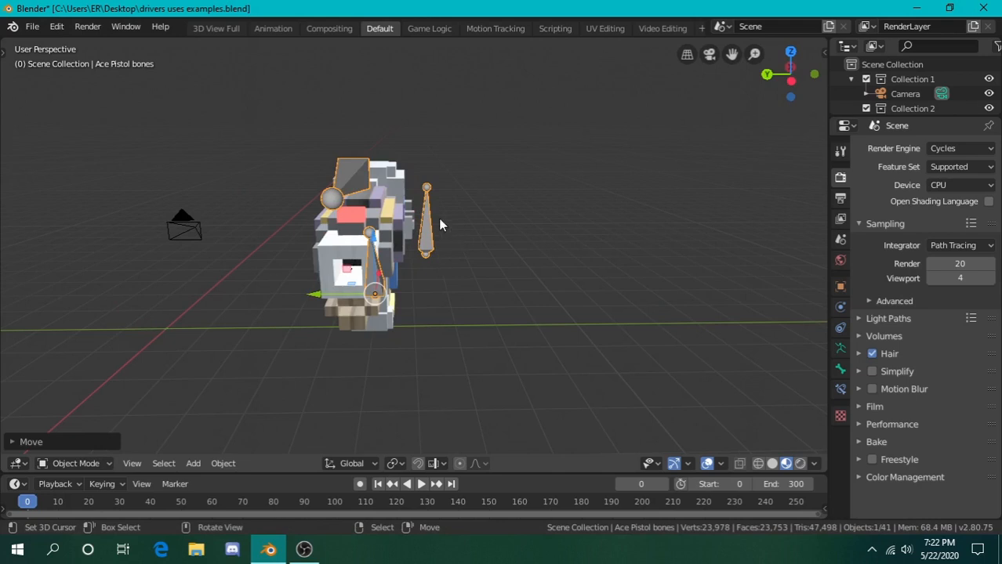
{"action": "middle_click_drag", "start_coordinate": [175, 271], "coordinate": [267, 263]}
- In Pose Mode, slide the pistol's horizontal upper bone forward along X to enlarge the muzzle flame
{"action": "left_click", "coordinate": [79, 463]}
{"action": "left_click", "coordinate": [74, 414]}
{"action": "left_click", "coordinate": [441, 194]}
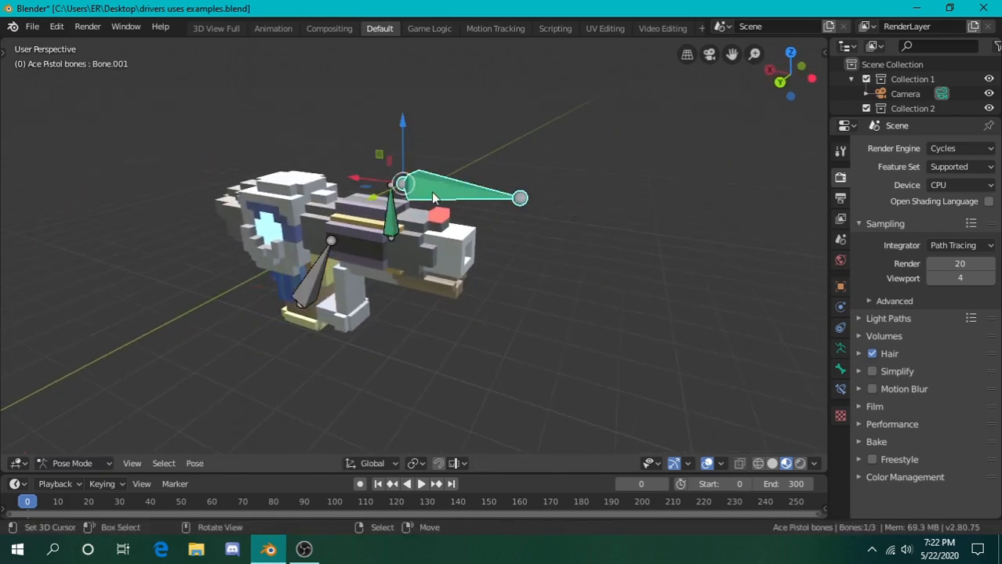
{"action": "left_click_drag", "start_coordinate": [370, 179], "coordinate": [406, 188]}
{"action": "mouse_move", "coordinate": [492, 200]}
{"action": "left_mouse_down"}
{"action": "mouse_move", "coordinate": [506, 203]}
{"action": "mouse_move", "coordinate": [490, 202]}
{"action": "left_mouse_up"}
- Raise the pistol's small vertical bone along Z to extend the light blue energy shape above the gun, and inspect it
{"action": "left_click", "coordinate": [396, 221]}
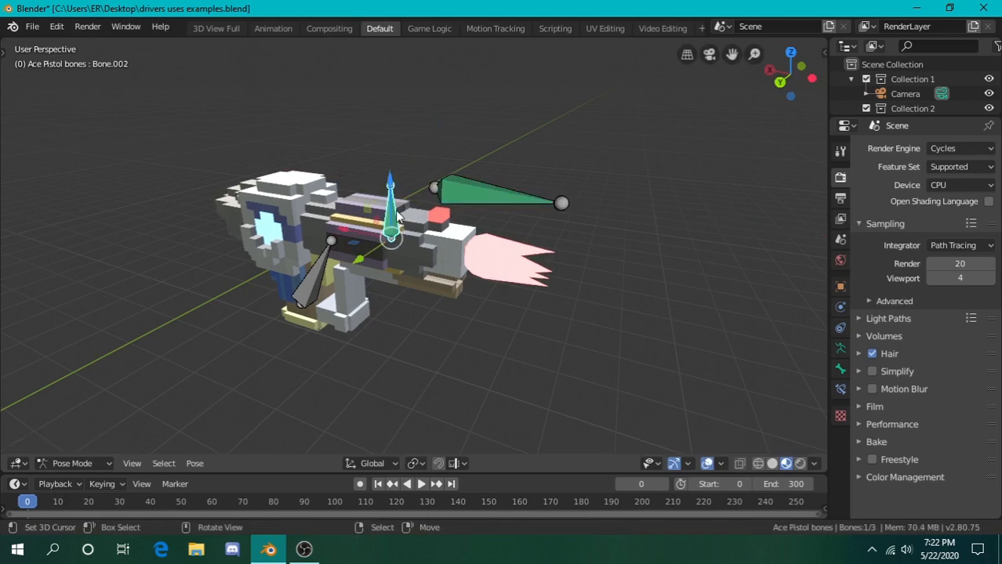
{"action": "left_click_drag", "start_coordinate": [394, 210], "coordinate": [394, 177]}
{"action": "key", "text": "shift+grave"}
{"action": "key", "text": "w"}
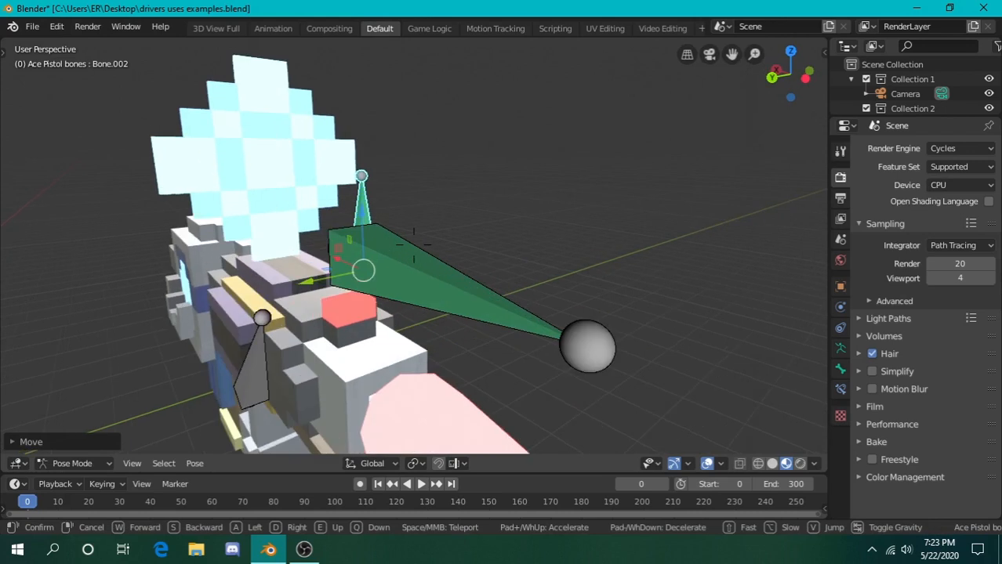
{"action": "key", "text": "Escape"}
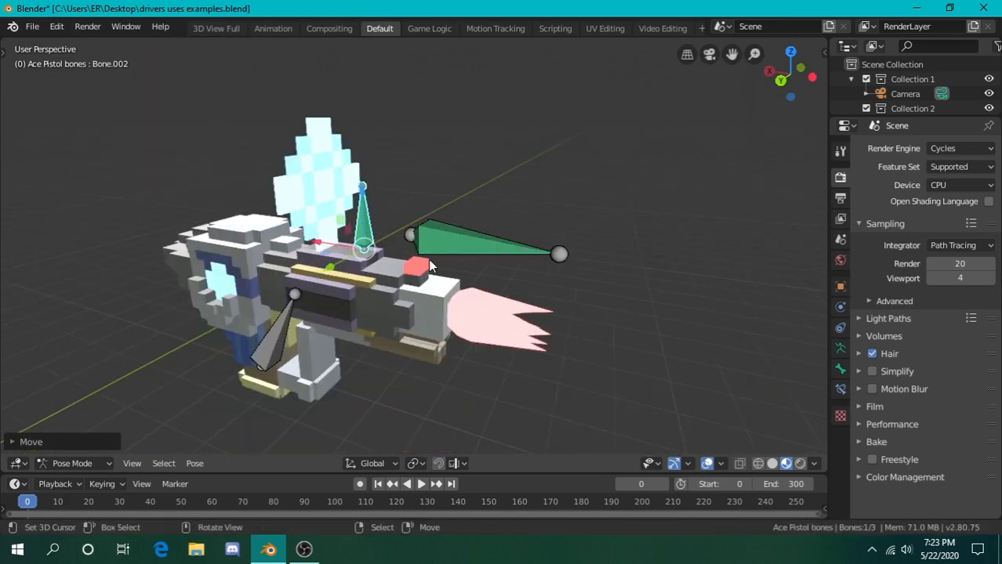
{"action": "left_click", "coordinate": [509, 322]}
{"action": "key", "text": "ctrl+z"}
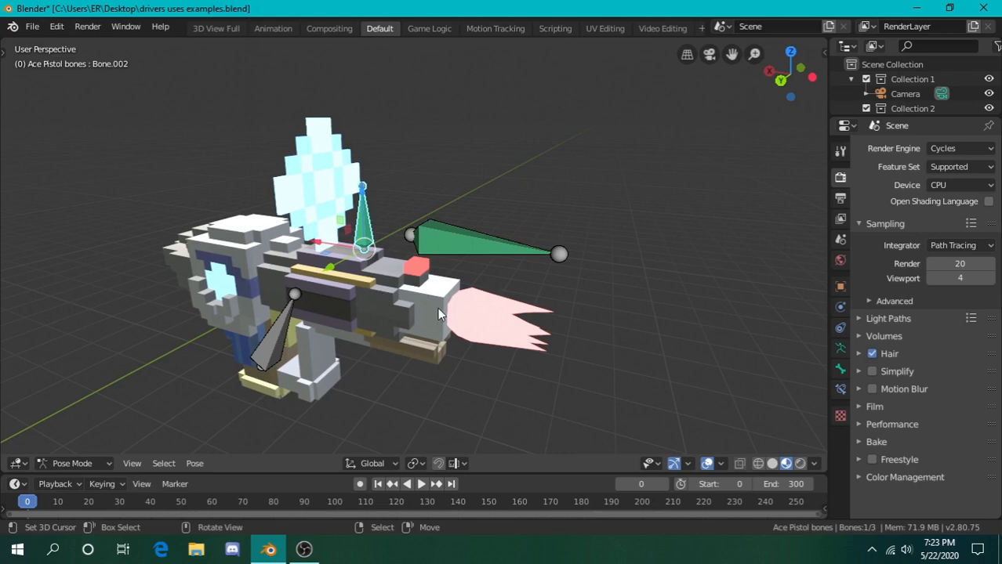
- Select the hologram optics scope, then move the pistol's small vertical bone in Pose Mode to test its driver, and reselect the horizontal bone
{"action": "right_click", "coordinate": [330, 167]}
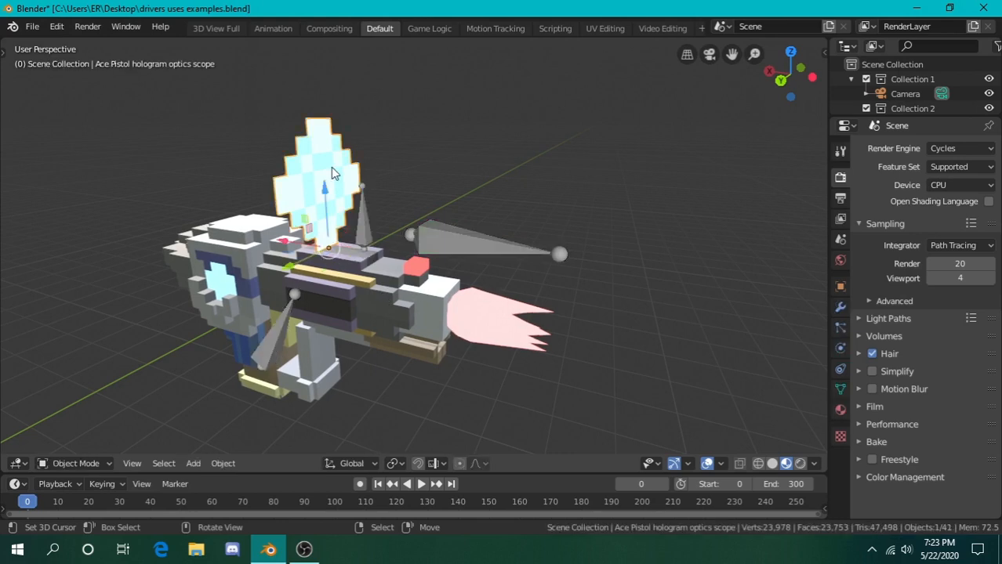
{"action": "right_click", "coordinate": [363, 223]}
{"action": "left_click_drag", "start_coordinate": [363, 212], "coordinate": [401, 254]}
{"action": "left_click_drag", "start_coordinate": [401, 312], "coordinate": [415, 176]}
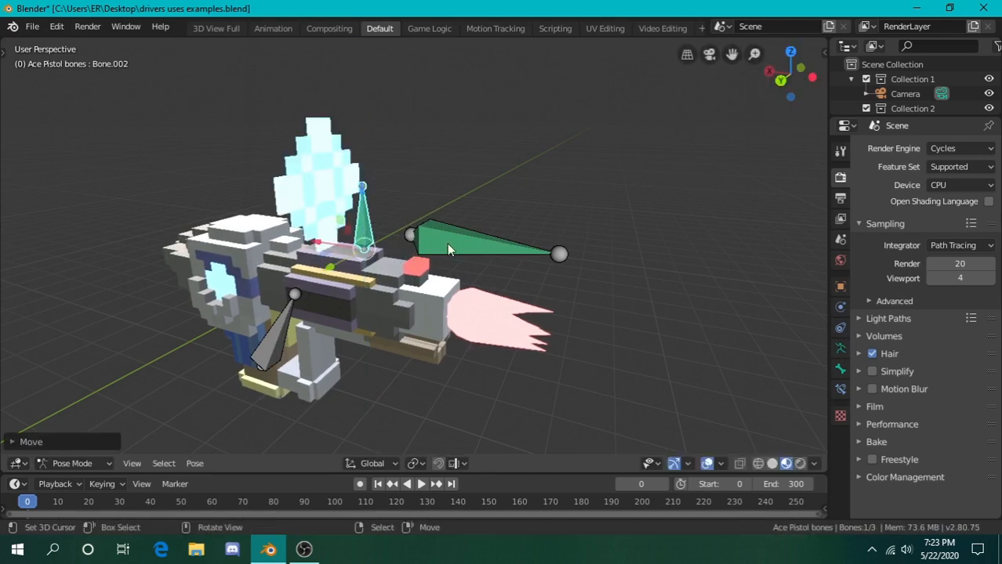
{"action": "right_click", "coordinate": [417, 232]}
{"action": "left_click_drag", "start_coordinate": [384, 229], "coordinate": [366, 217]}
{"action": "right_click", "coordinate": [400, 230]}
{"action": "right_click", "coordinate": [361, 233]}
{"action": "left_click_drag", "start_coordinate": [362, 212], "coordinate": [502, 261]}
{"action": "right_click", "coordinate": [365, 229]}
{"action": "right_click", "coordinate": [436, 252]}
{"action": "key", "text": "shift+grave"}
{"action": "key", "text": "d"}
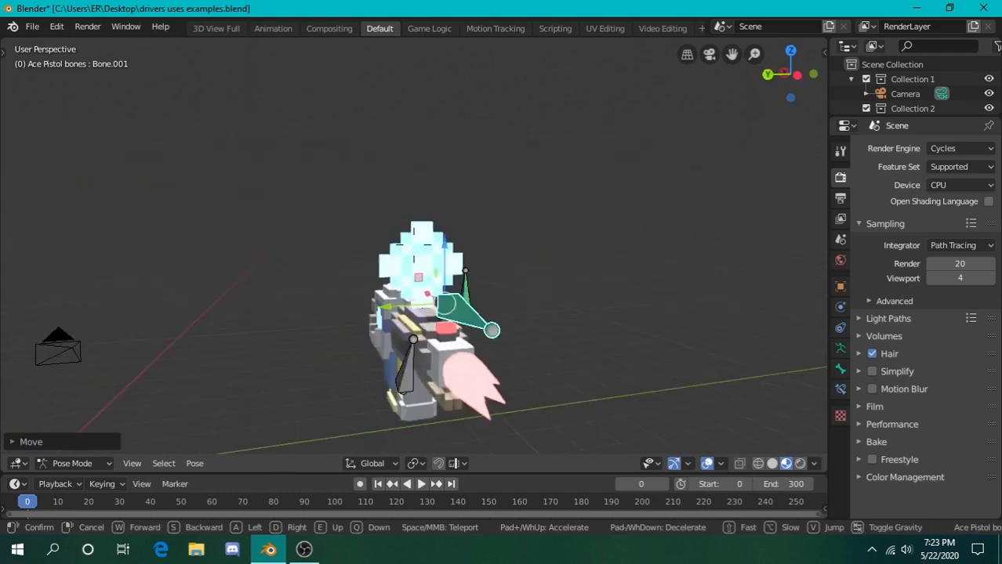
{"action": "key", "text": "d"}
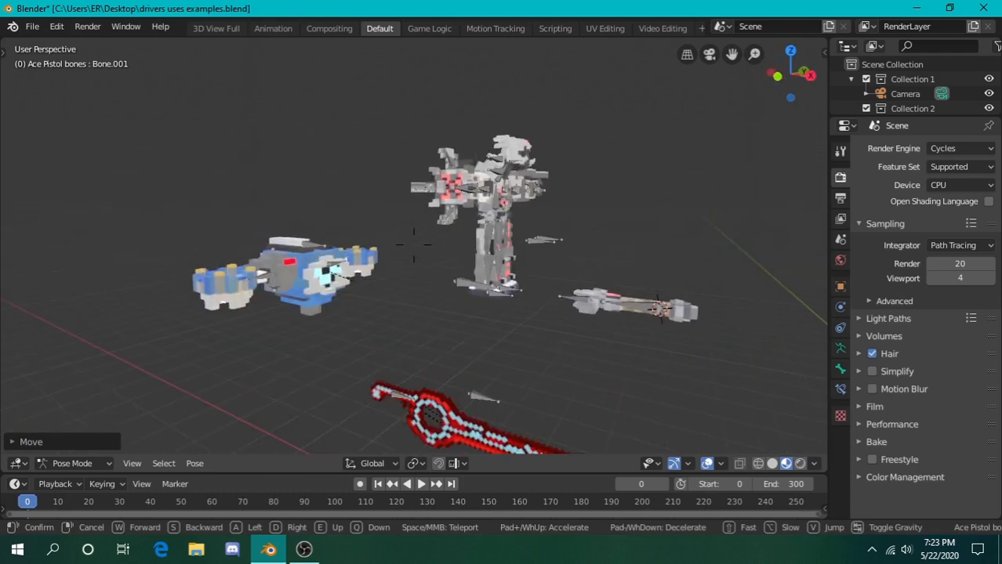
{"action": "key", "text": "w"}
{"action": "left_click", "coordinate": [416, 251]}
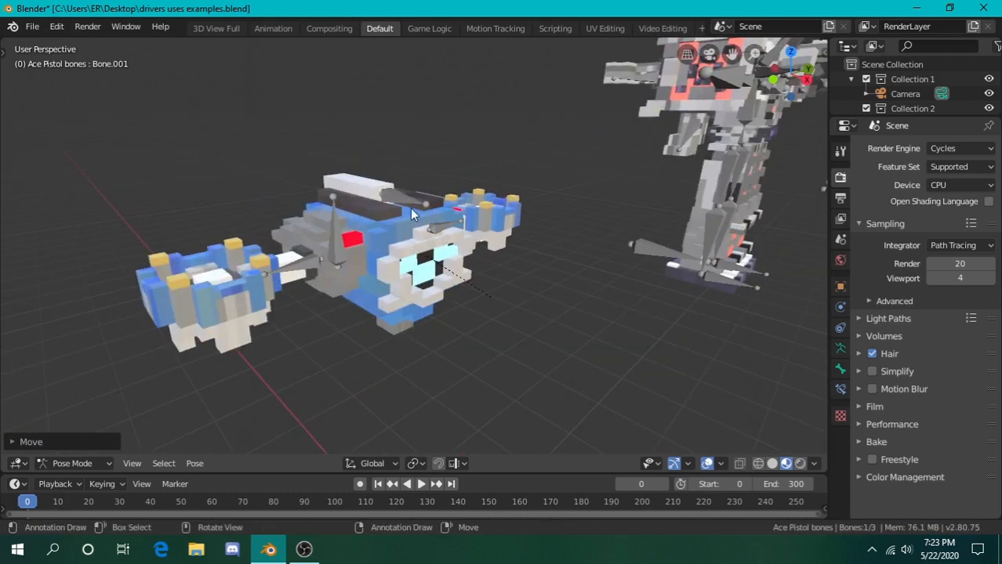
{"action": "right_click", "coordinate": [415, 212]}
- Select the Ace Pistol's hologram optics scope, then slide its small vertical bone down and back up along Z in Pose Mode
{"action": "key", "text": "shift+grave"}
{"action": "key", "text": "w"}
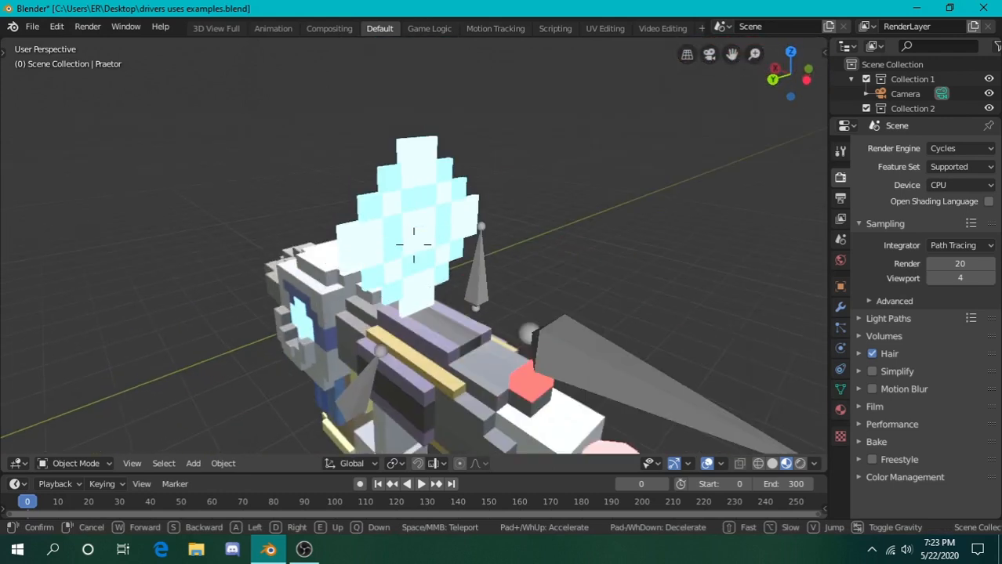
{"action": "left_click", "coordinate": [414, 245]}
{"action": "left_click", "coordinate": [417, 210]}
{"action": "left_click", "coordinate": [425, 248]}
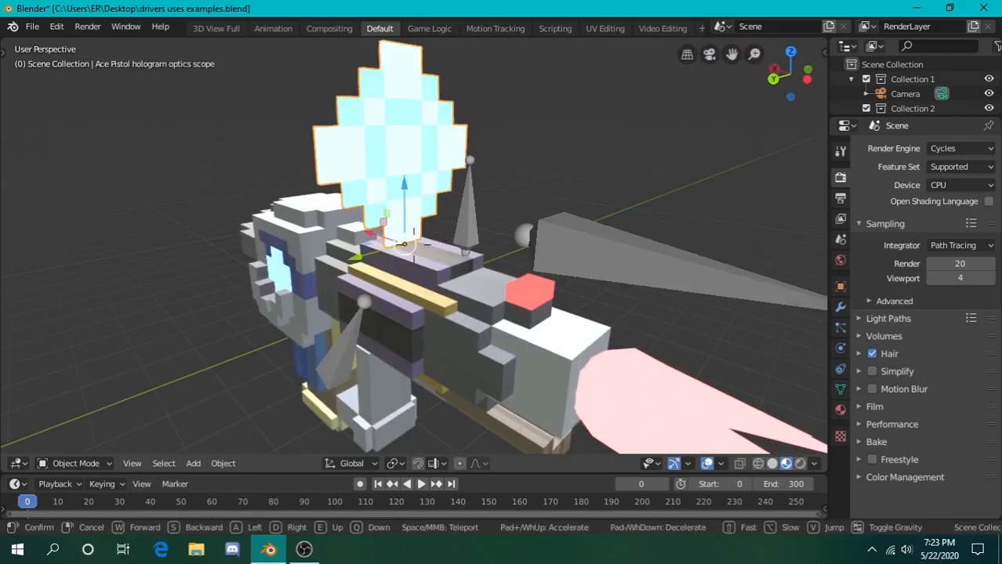
{"action": "scroll", "coordinate": [421, 246], "scroll_direction": "down", "scroll_amount": 2}
{"action": "key", "text": "ctrl+Tab"}
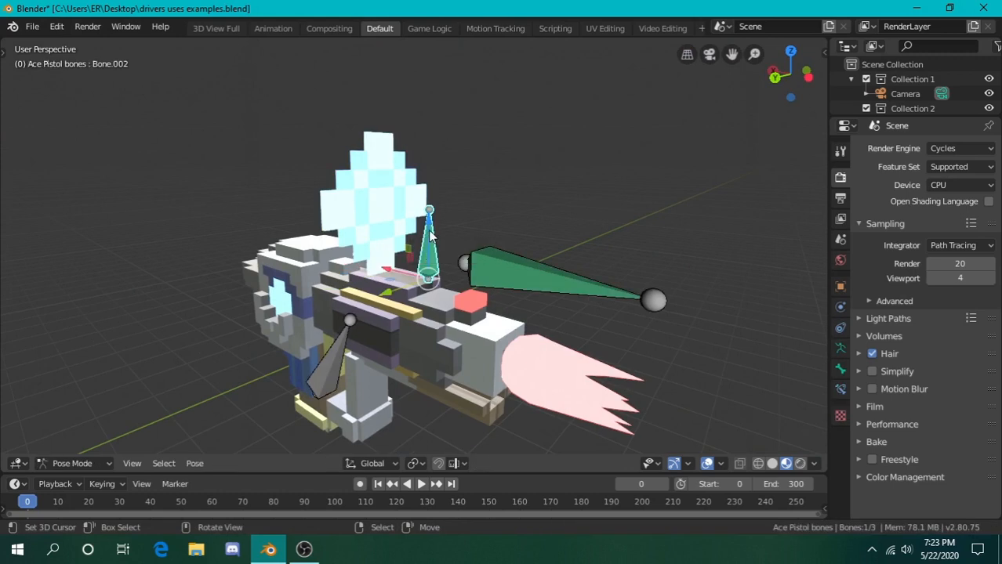
{"action": "key", "text": "g"}
{"action": "key", "text": "z"}
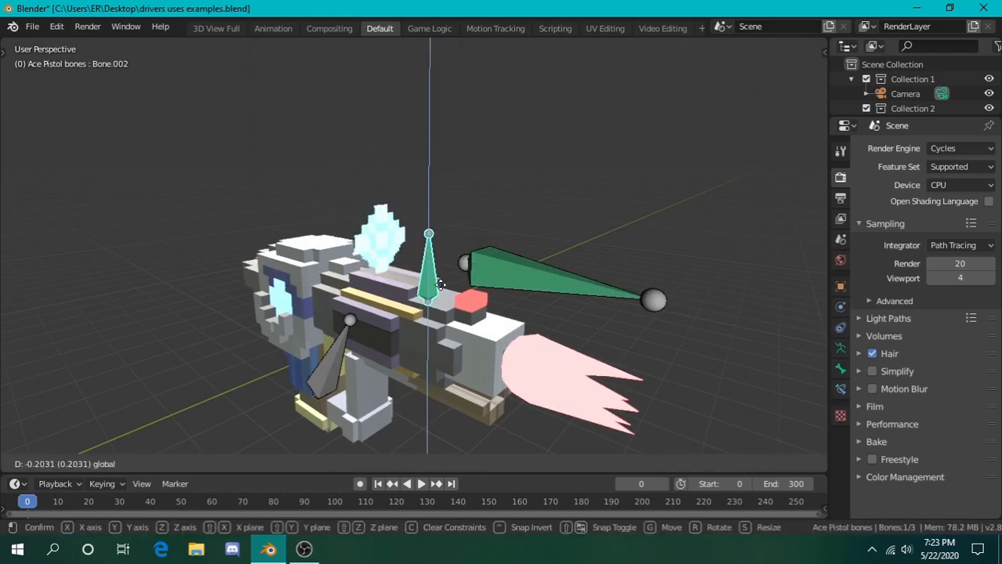
{"action": "left_click", "coordinate": [397, 265]}
- Reselect the hologram scope for a closer look, then nudge its vertical bone along Z again to demonstrate the scaling
{"action": "key", "text": "ctrl+Tab"}
{"action": "right_click", "coordinate": [384, 253]}
{"action": "middle_click_drag", "start_coordinate": [384, 252], "coordinate": [396, 265]}
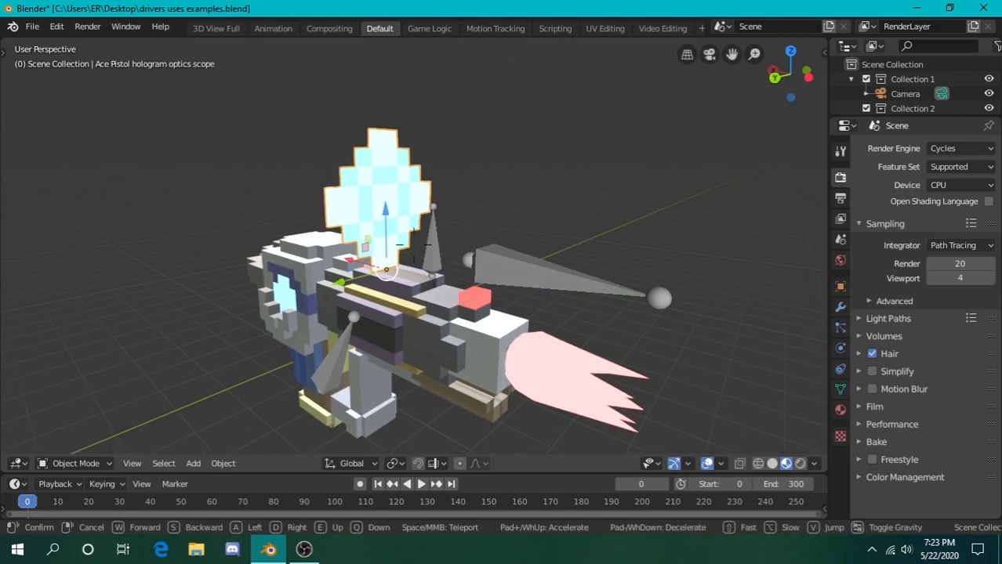
{"action": "scroll", "coordinate": [403, 272], "scroll_direction": "up", "scroll_amount": 4}
{"action": "scroll", "coordinate": [411, 258], "scroll_direction": "down", "scroll_amount": 3}
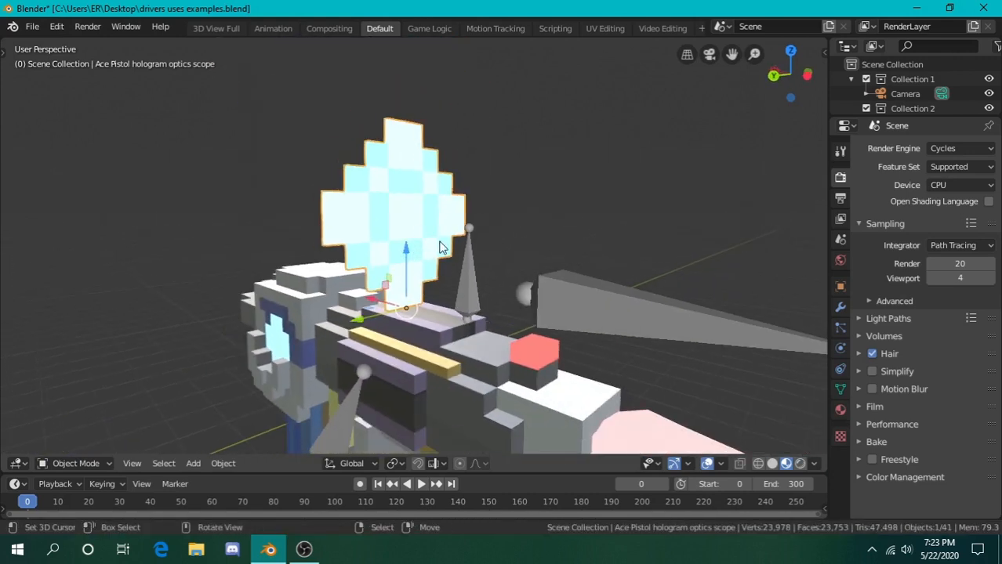
{"action": "right_click", "coordinate": [466, 266]}
{"action": "key", "text": "ctrl+Tab"}
{"action": "key", "text": "g"}
{"action": "key", "text": "z"}
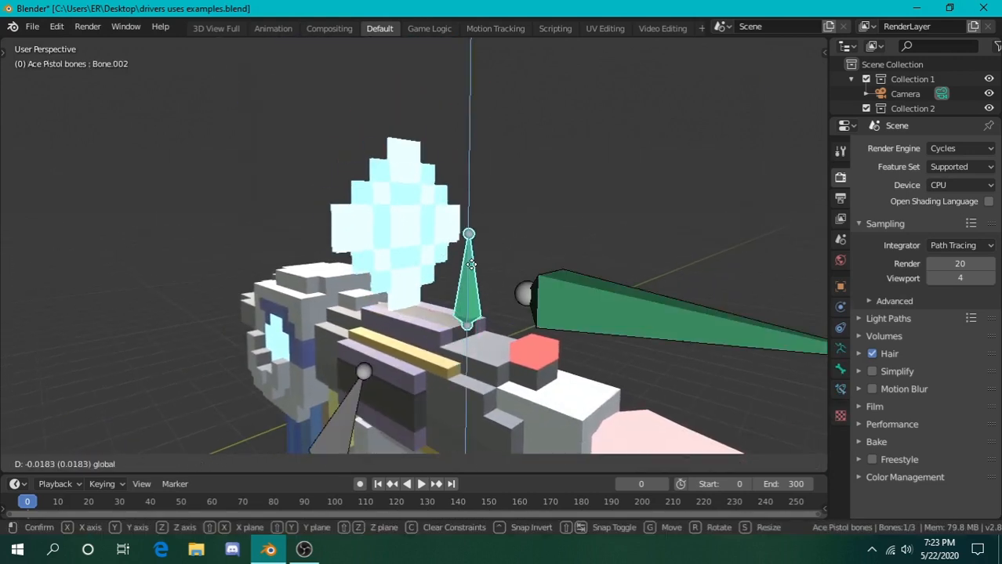
{"action": "left_click", "coordinate": [416, 225]}
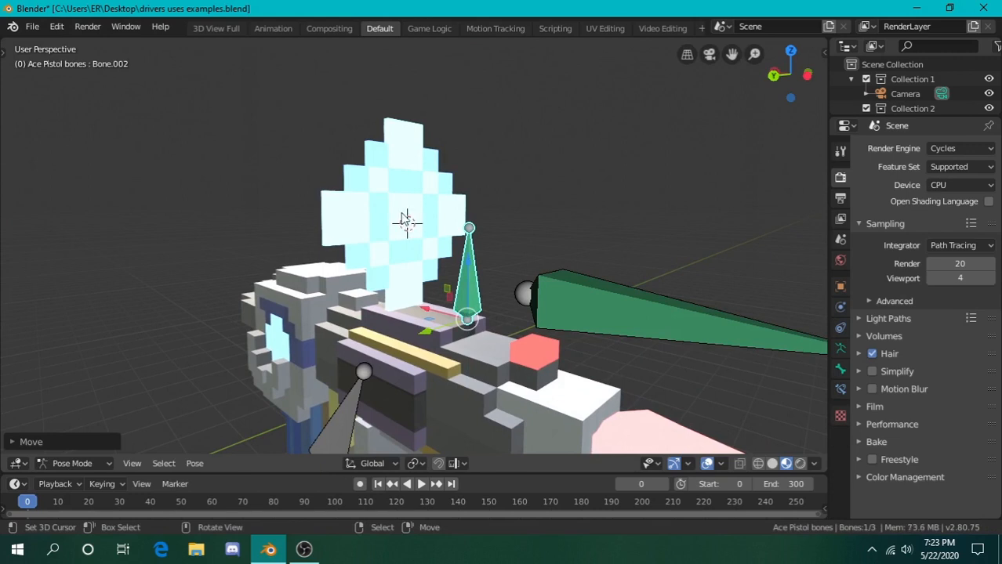
- Go over to the blue Praetor model and select its Force field bone in Pose Mode
{"action": "key", "text": "shift+grave"}
{"action": "key", "text": "s"}
{"action": "key", "text": "w"}
{"action": "left_click", "coordinate": [413, 246]}
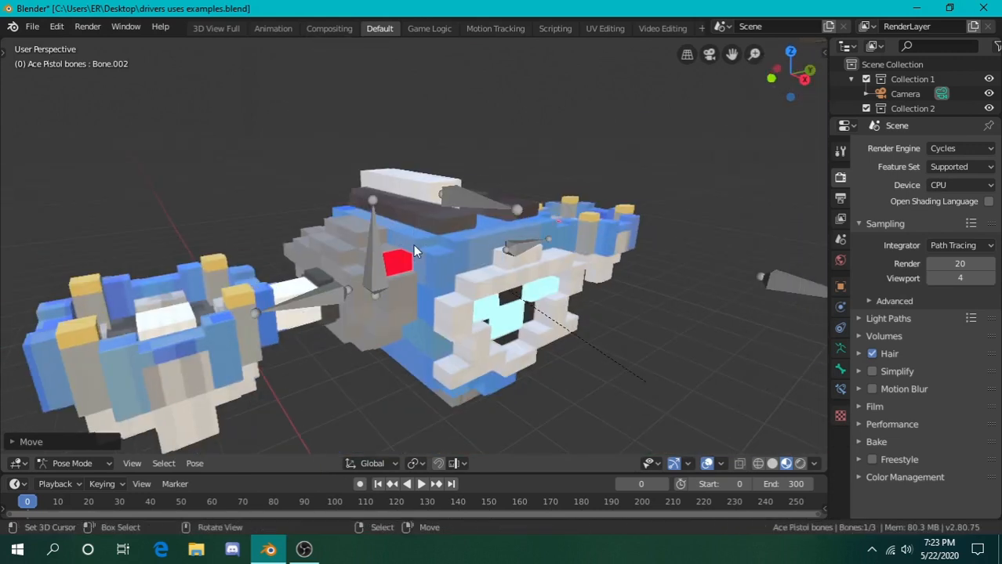
{"action": "key", "text": "ctrl+Tab"}
{"action": "left_click", "coordinate": [190, 378]}
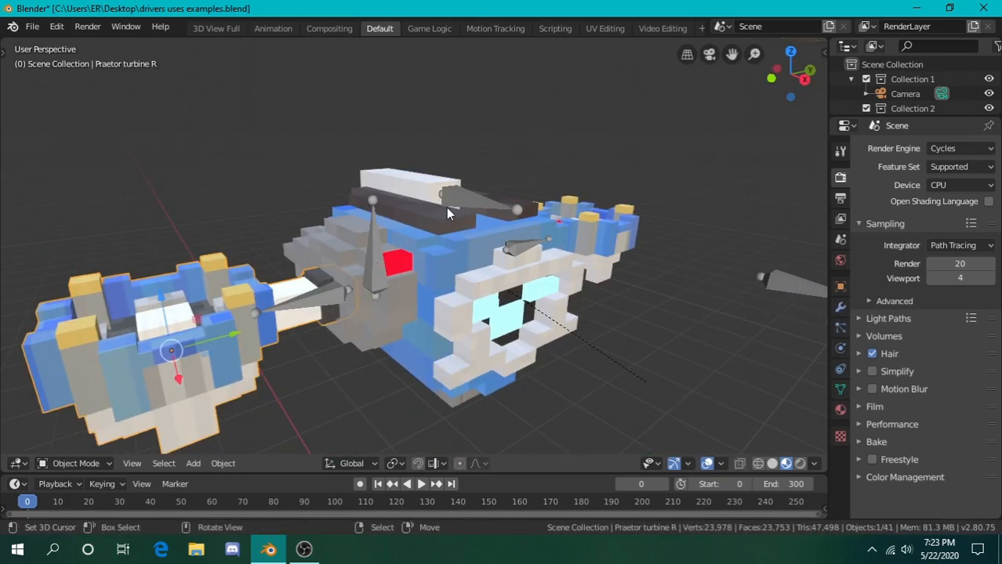
{"action": "left_click", "coordinate": [447, 207]}
{"action": "left_click", "coordinate": [101, 459]}
{"action": "left_click", "coordinate": [92, 412]}
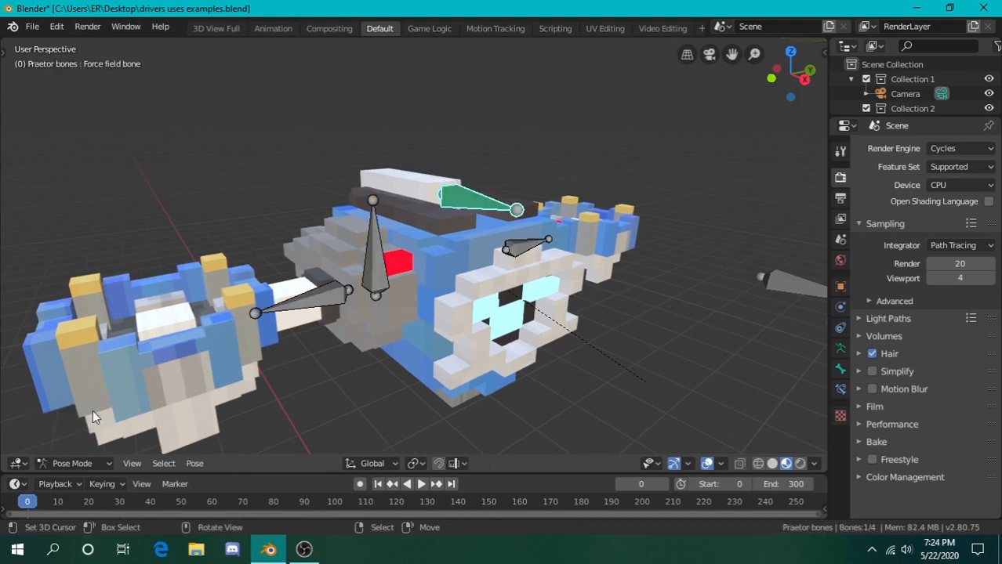
- Slide the Praetor's Force field bone forward along X to expand the white force field, then select the Force field object
{"action": "middle_click_drag", "start_coordinate": [387, 325], "coordinate": [308, 242]}
{"action": "left_click", "coordinate": [308, 240]}
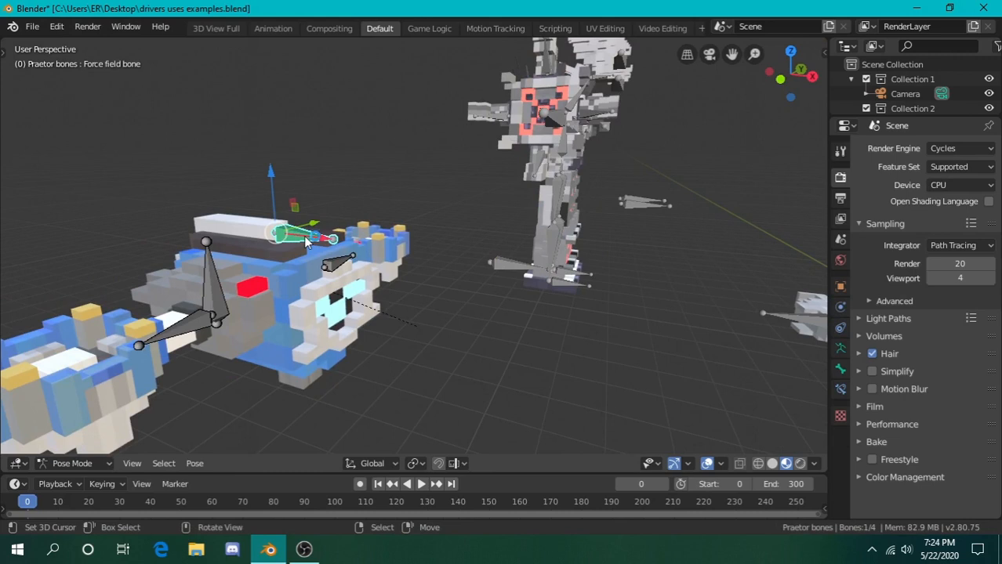
{"action": "key", "text": "g"}
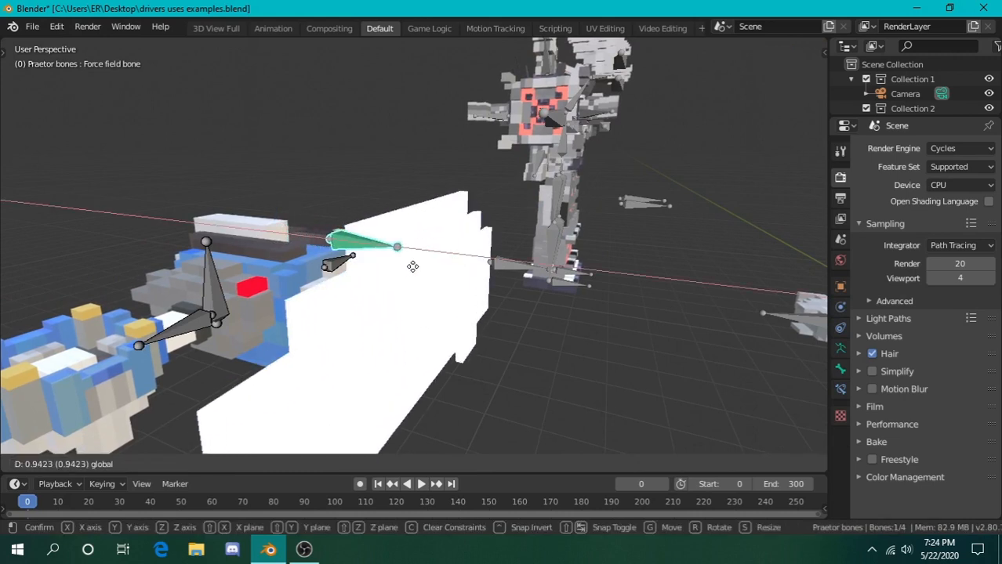
{"action": "left_click", "coordinate": [420, 313]}
{"action": "left_click", "coordinate": [420, 314]}
- Examine the Force field's shape and its placement in front of the Praetor from the front and both sides
{"action": "key", "text": "shift+grave"}
{"action": "key", "text": "a"}
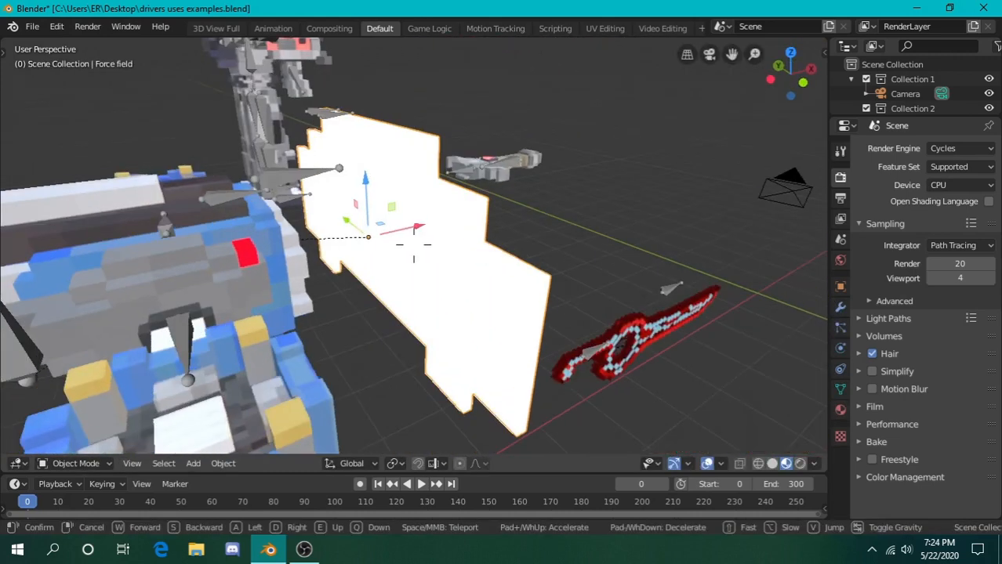
{"action": "key", "text": "w"}
{"action": "key", "text": "d"}
{"action": "key", "text": "d"}
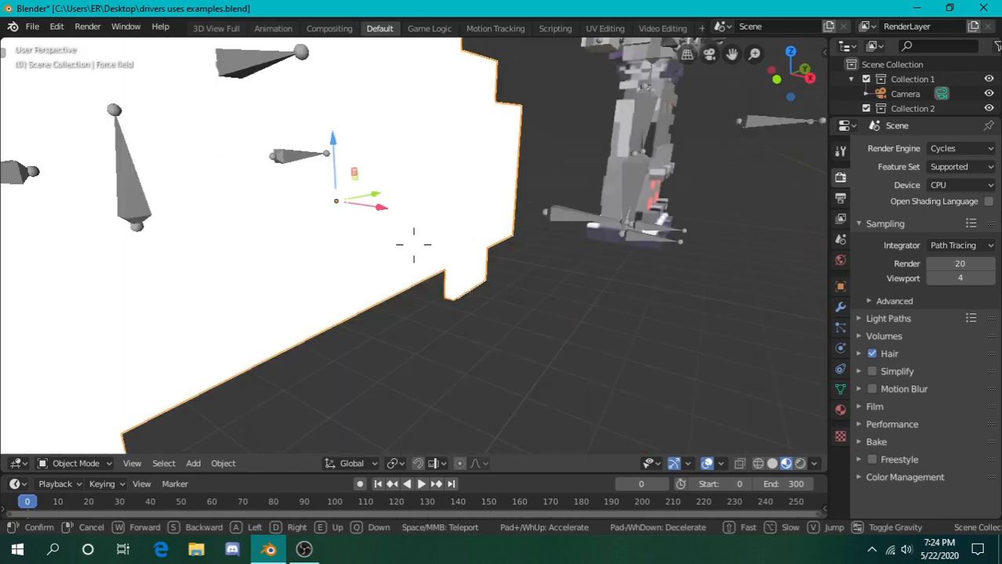
{"action": "key", "text": "a"}
{"action": "key", "text": "s"}
{"action": "key", "text": "d"}
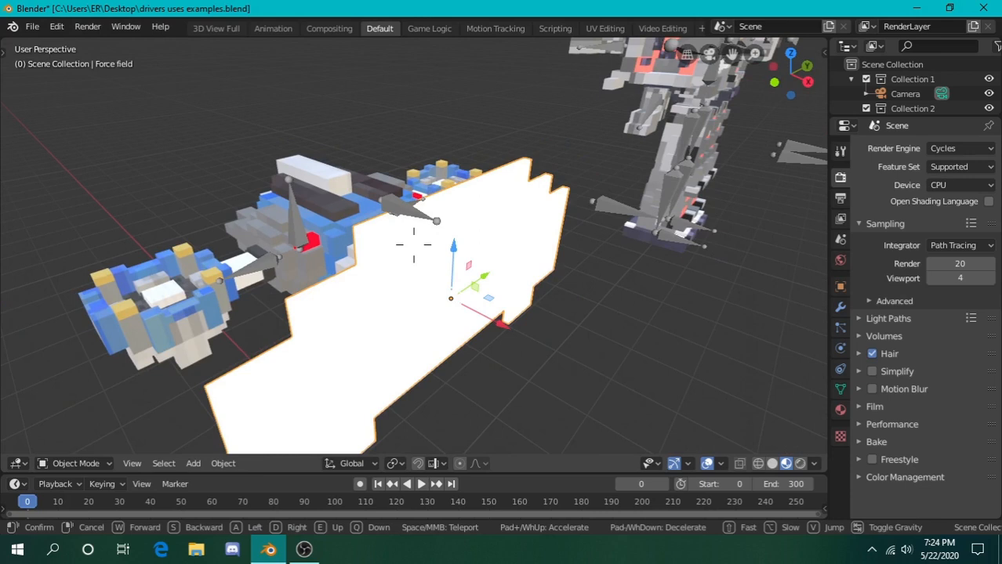
{"action": "key", "text": "w"}
{"action": "key", "text": "s"}
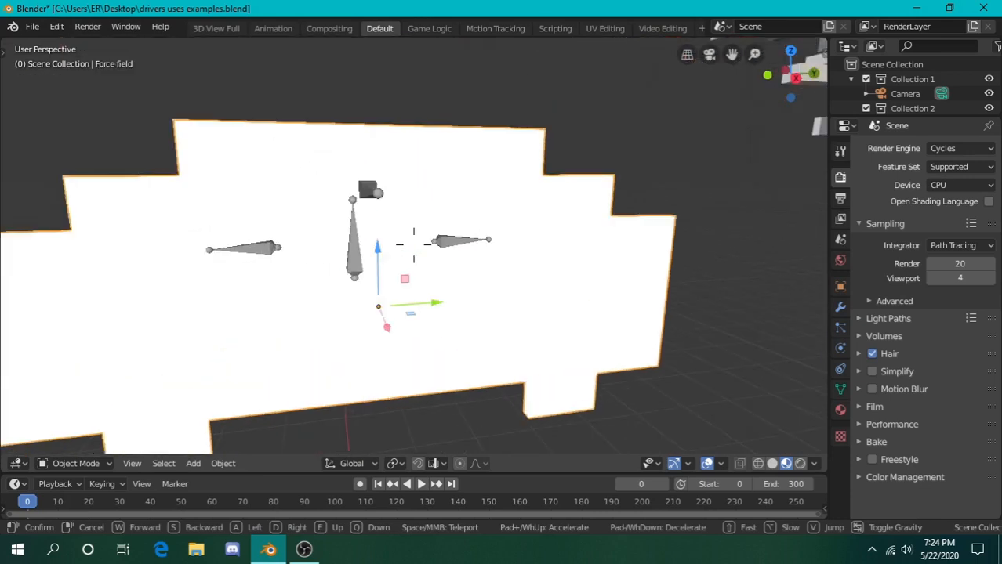
{"action": "key", "text": "a"}
{"action": "left_click", "coordinate": [414, 245]}
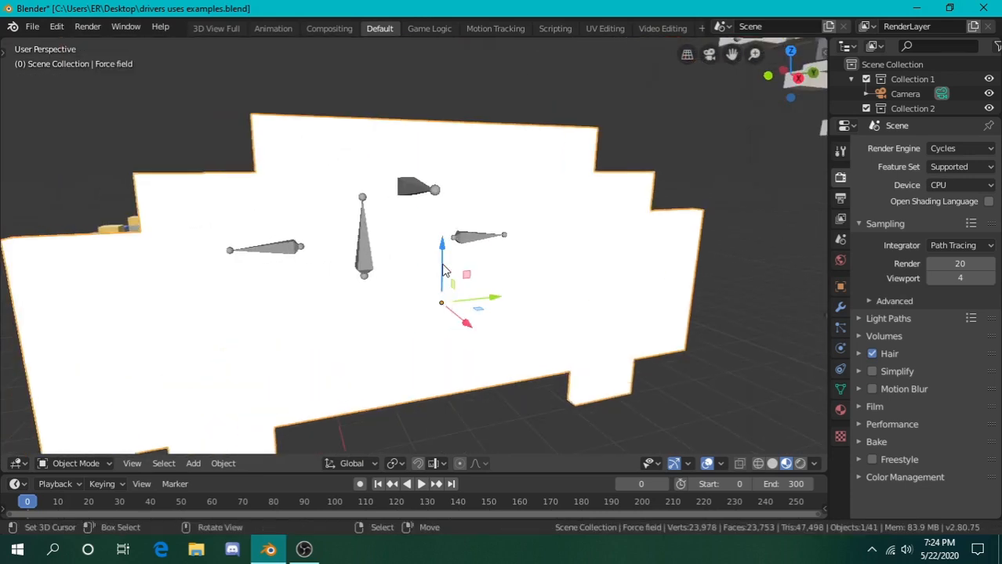
{"action": "key", "text": "shift+grave"}
{"action": "key", "text": "w"}
{"action": "key", "text": "a"}
{"action": "left_click", "coordinate": [413, 246]}
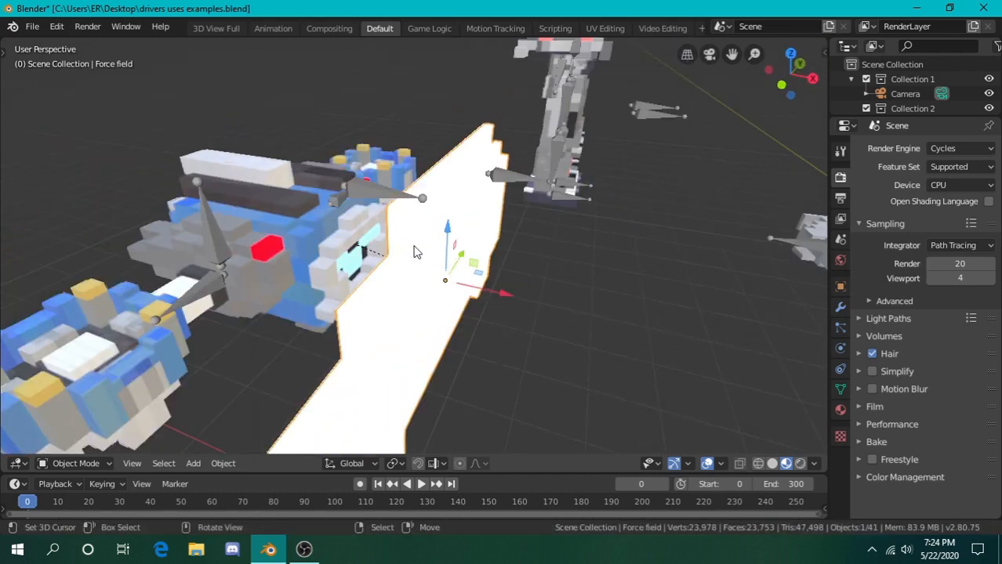
{"action": "key", "text": "shift+grave"}
{"action": "key", "text": "d"}
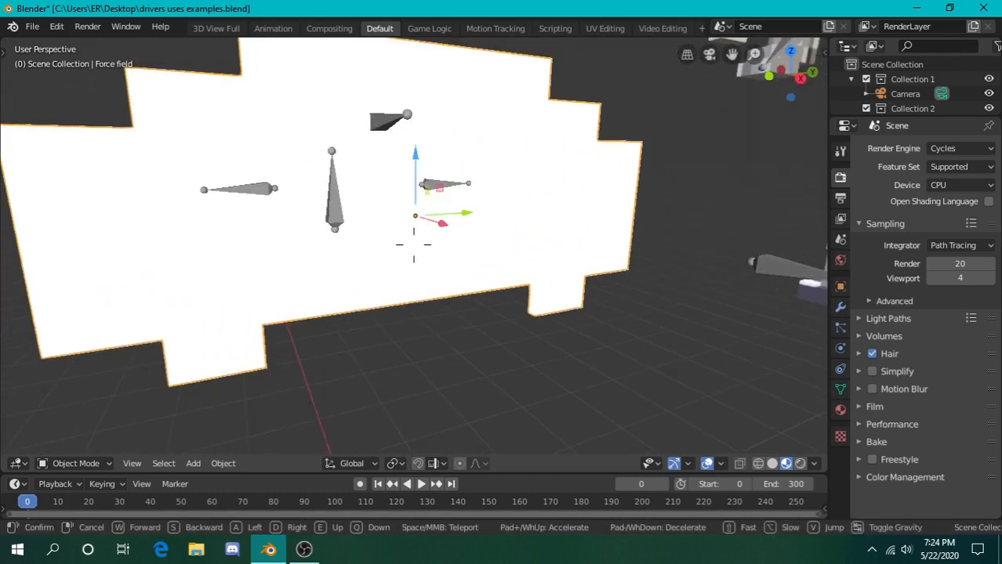
{"action": "key", "text": "s"}
{"action": "left_click", "coordinate": [414, 246]}
{"action": "left_click", "coordinate": [450, 259]}
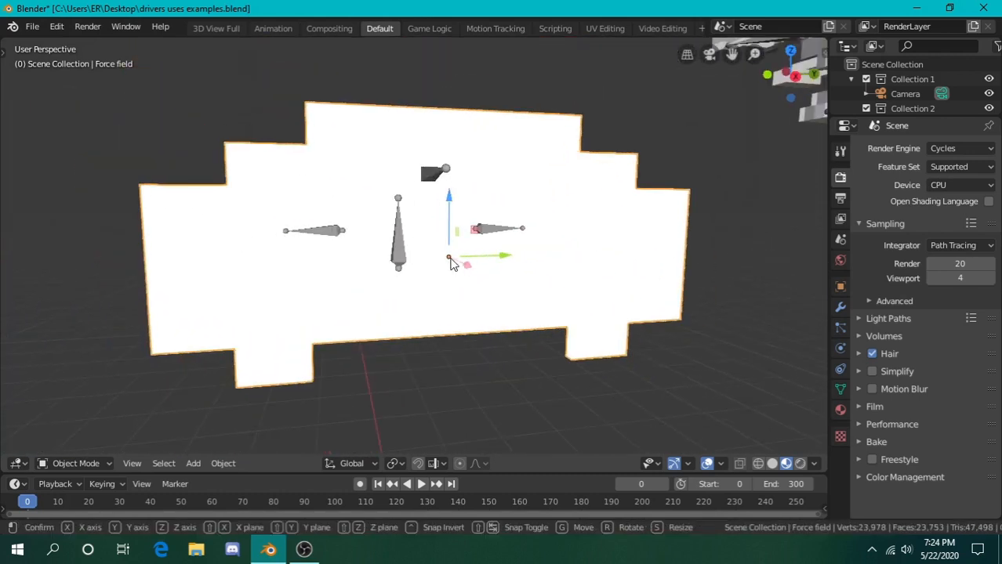
{"action": "key", "text": "shift+grave"}
{"action": "key", "text": "a"}
{"action": "key", "text": "s"}
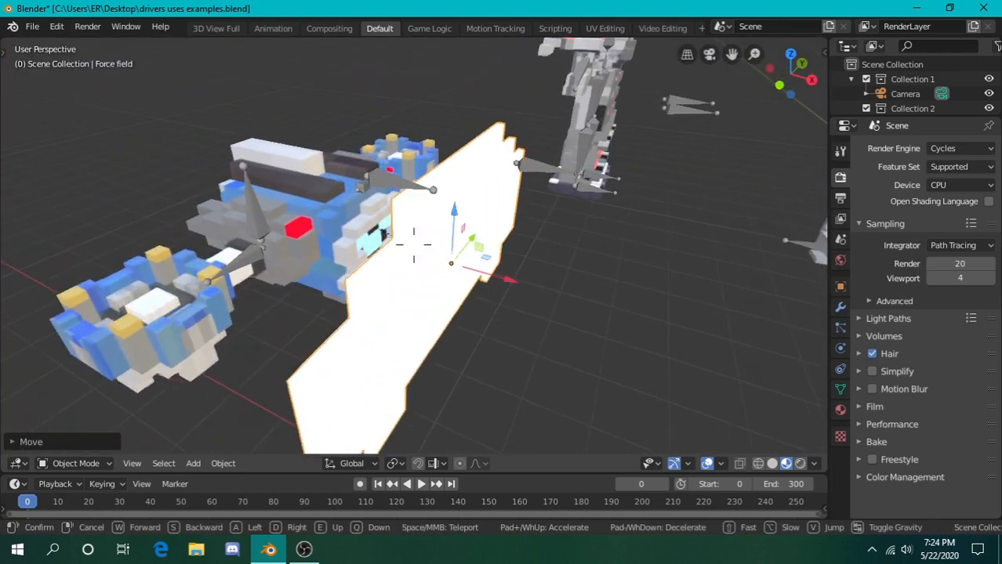
{"action": "left_click", "coordinate": [414, 245]}
- In Pose Mode, slide the Force field bone backward and forward along X to shrink and enlarge the force field
{"action": "left_click", "coordinate": [431, 174]}
{"action": "key", "text": "ctrl+Tab"}
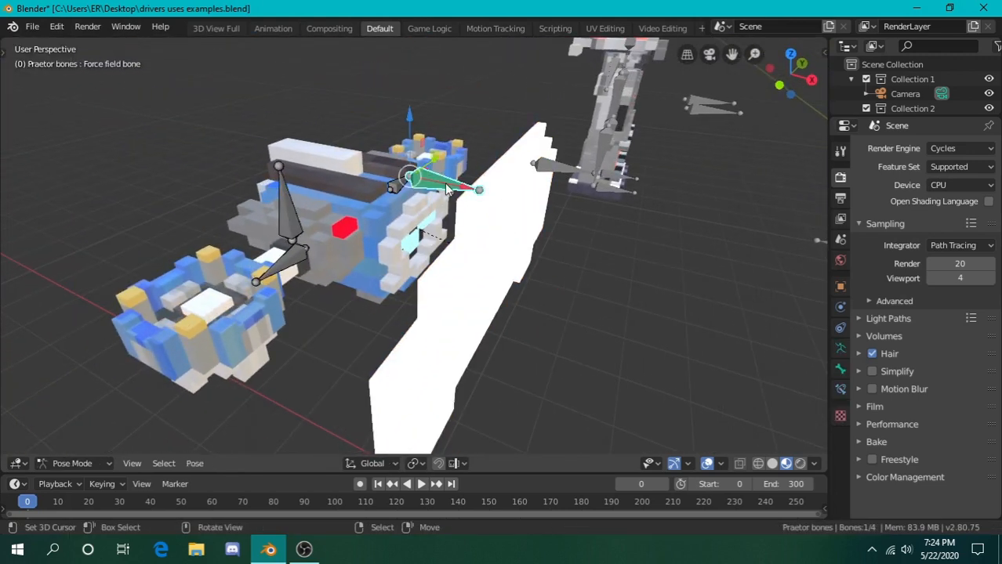
{"action": "key", "text": "g"}
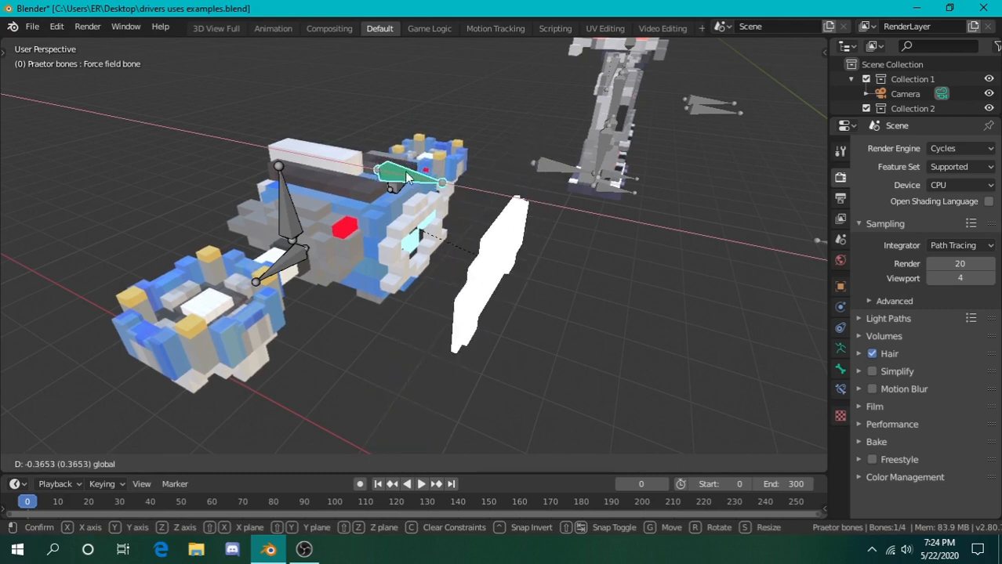
{"action": "left_click", "coordinate": [423, 185]}
{"action": "key", "text": "shift+grave"}
{"action": "left_click", "coordinate": [414, 245]}
- Move on to the red Monado sword, select its Monado Armature, and view the sword and its bones from the side
{"action": "key", "text": "shift+grave"}
{"action": "key", "text": "d"}
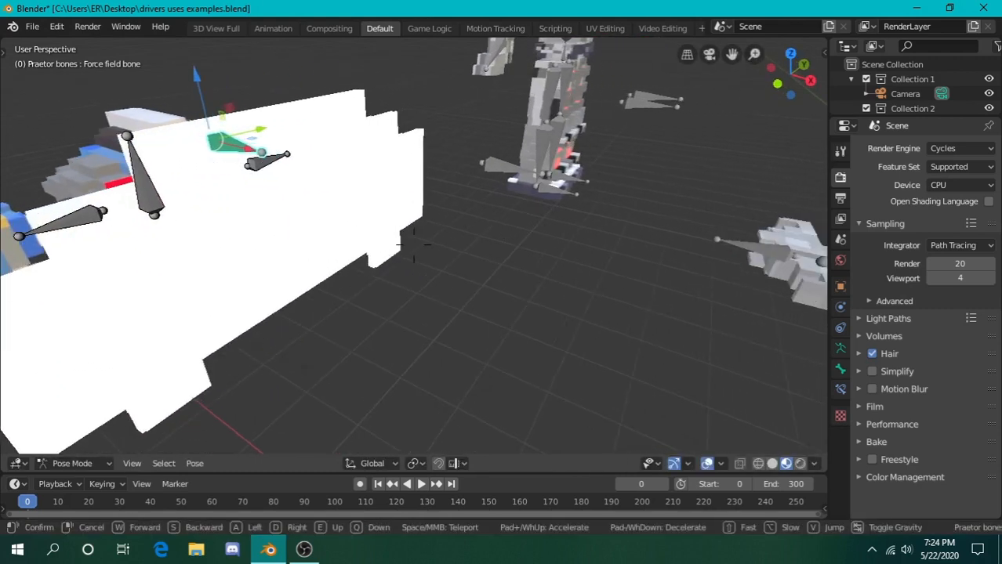
{"action": "key", "text": "q"}
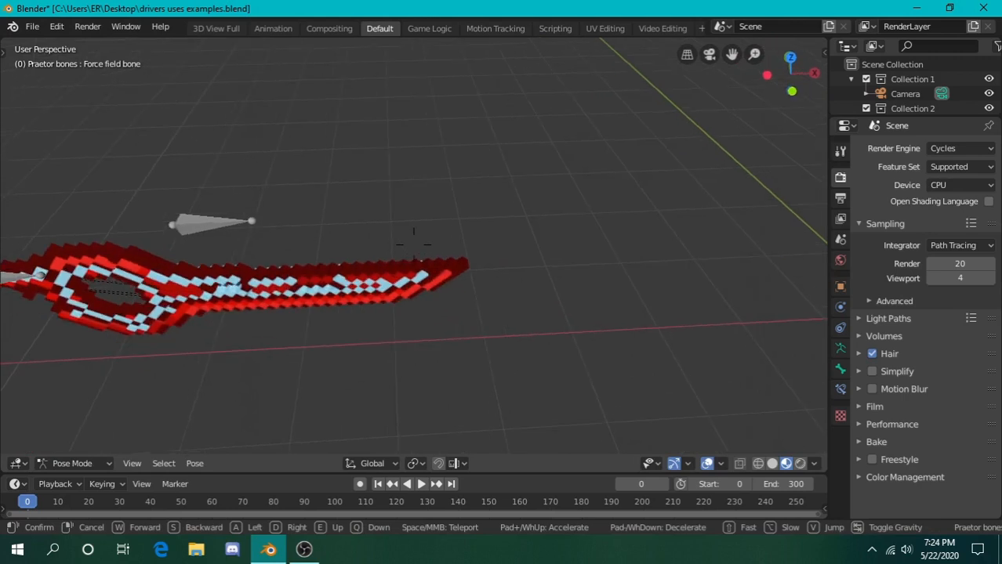
{"action": "key", "text": "s"}
{"action": "key", "text": "a"}
{"action": "key", "text": "q"}
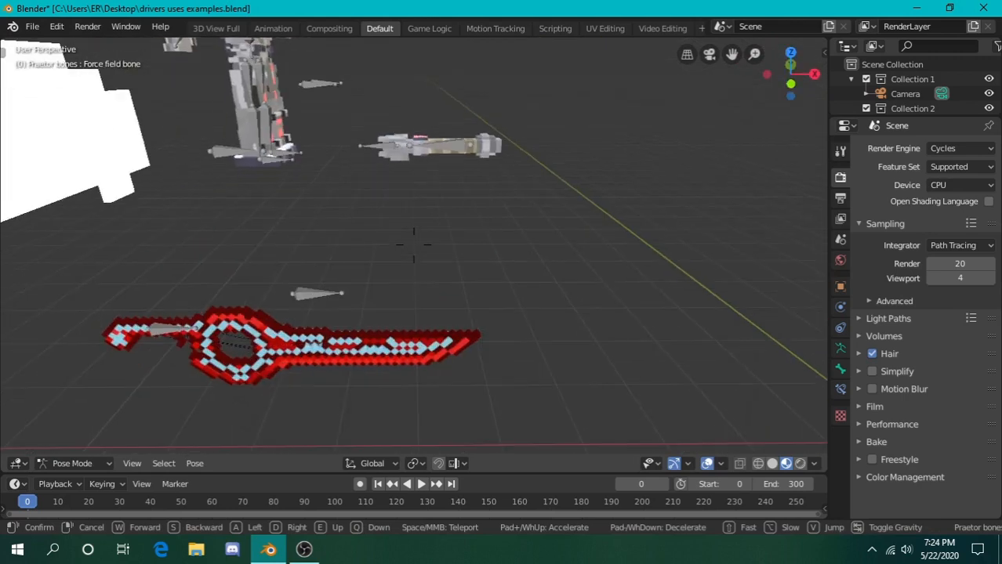
{"action": "left_click", "coordinate": [404, 239]}
{"action": "right_click", "coordinate": [337, 213]}
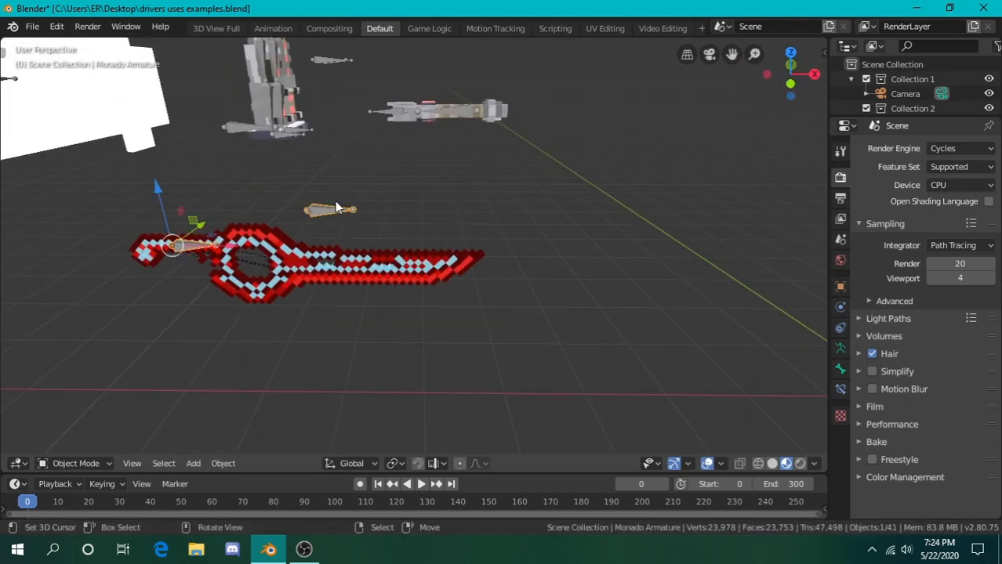
{"action": "key", "text": "shift+grave"}
{"action": "key", "text": "d"}
{"action": "left_click", "coordinate": [413, 244]}
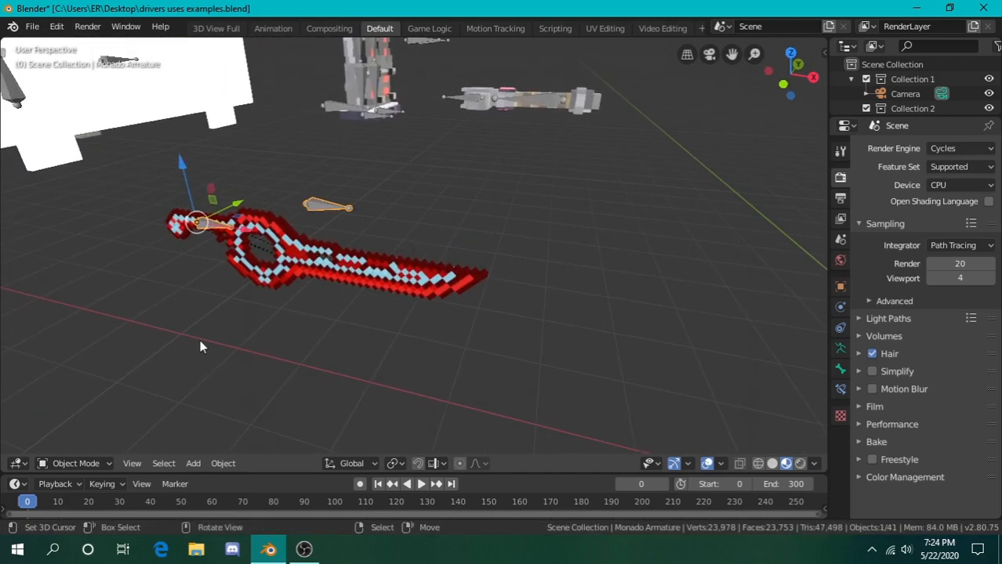
{"action": "key", "text": "shift+grave"}
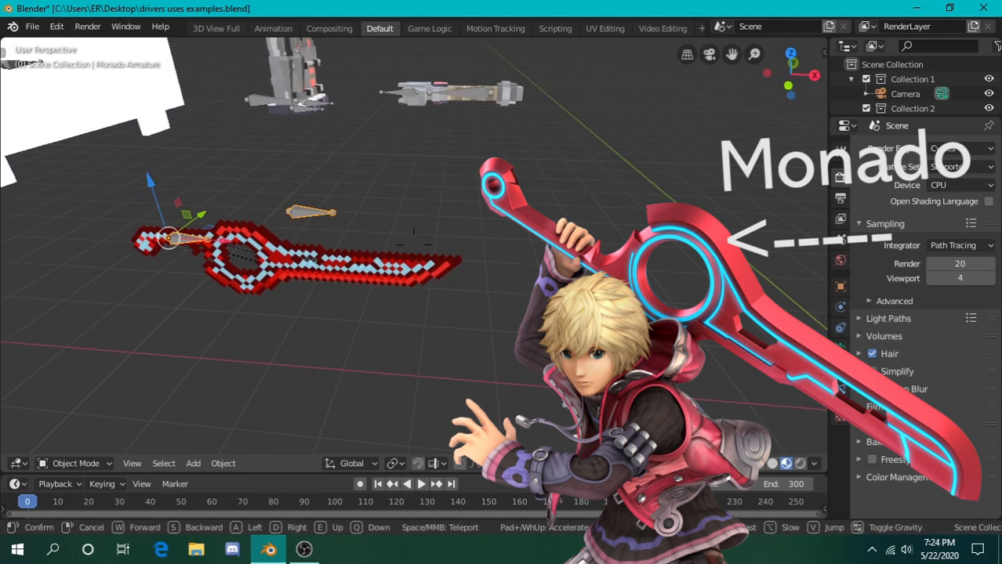
- In Pose Mode, slide the Monado's Extension bone forward along X to open the sword and extend the cyan blade
{"action": "key", "text": "w"}
{"action": "left_click", "coordinate": [368, 225]}
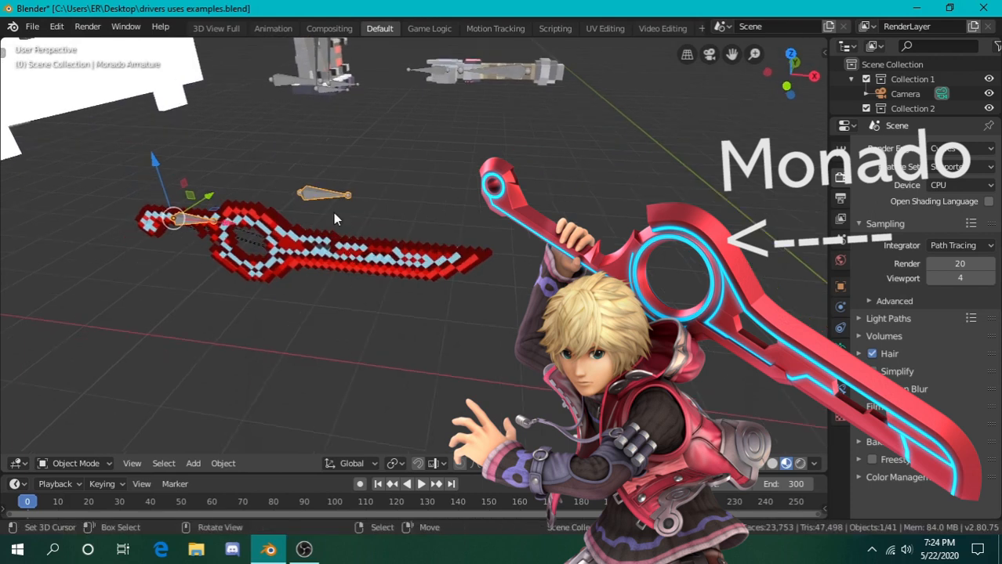
{"action": "left_click", "coordinate": [98, 463]}
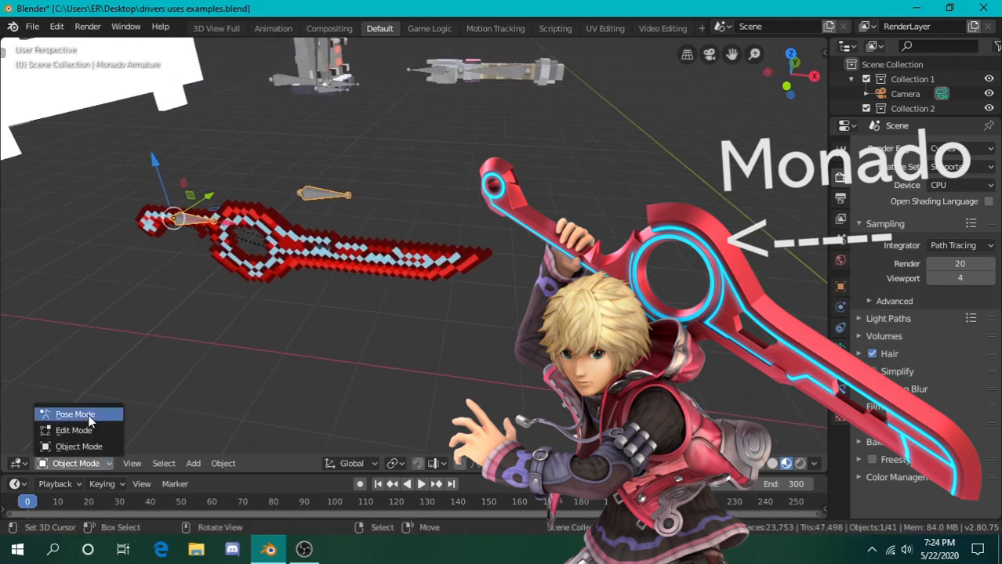
{"action": "left_click", "coordinate": [70, 413]}
{"action": "key", "text": "g"}
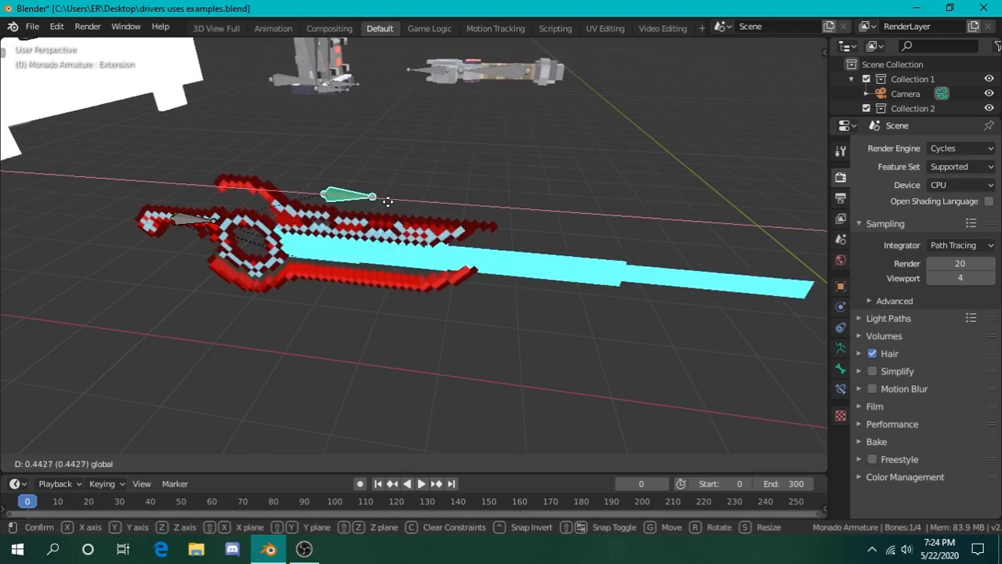
{"action": "left_click", "coordinate": [441, 272]}
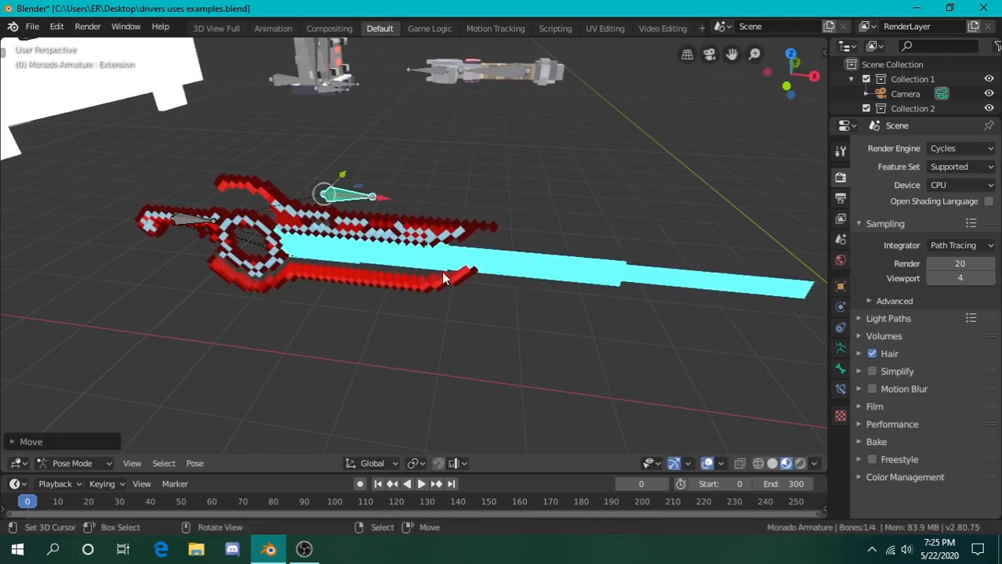
- Return to Object Mode, select the Monado's cyan blade plane, and examine it together with the opened red sword halves
{"action": "middle_click_drag", "start_coordinate": [505, 274], "coordinate": [413, 245], "text": "shift"}
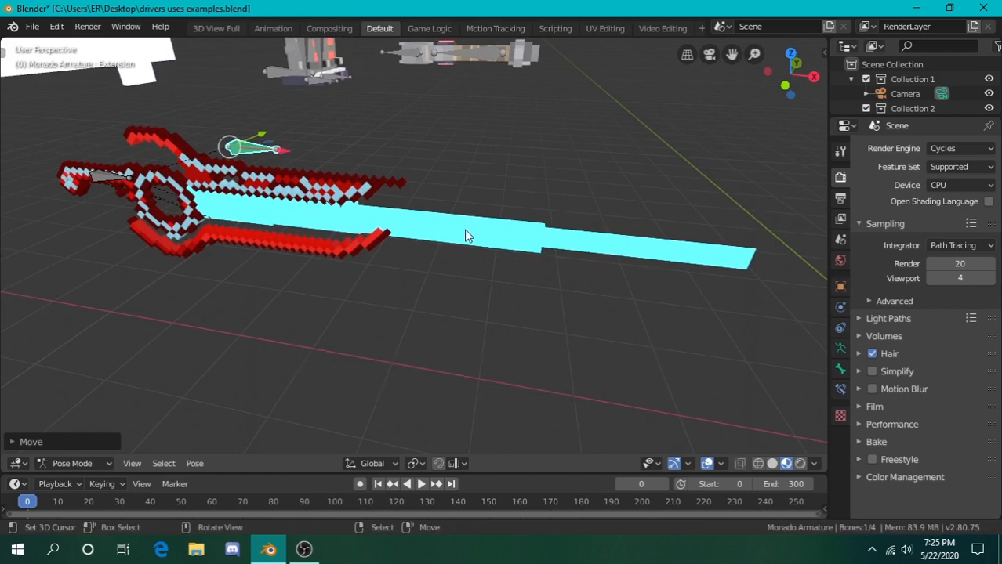
{"action": "key", "text": "ctrl+Tab"}
{"action": "key", "text": "shift+grave"}
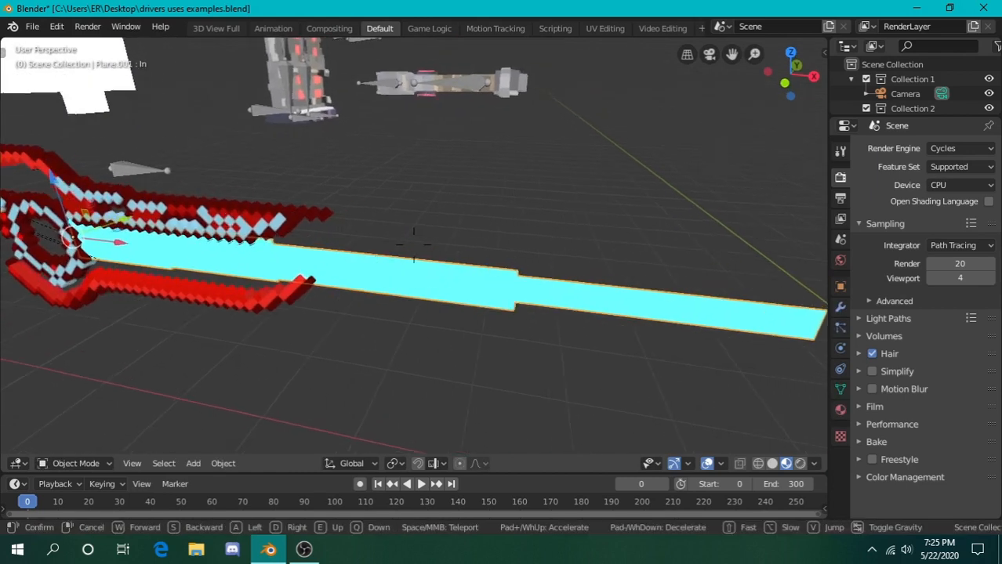
{"action": "key", "text": "a"}
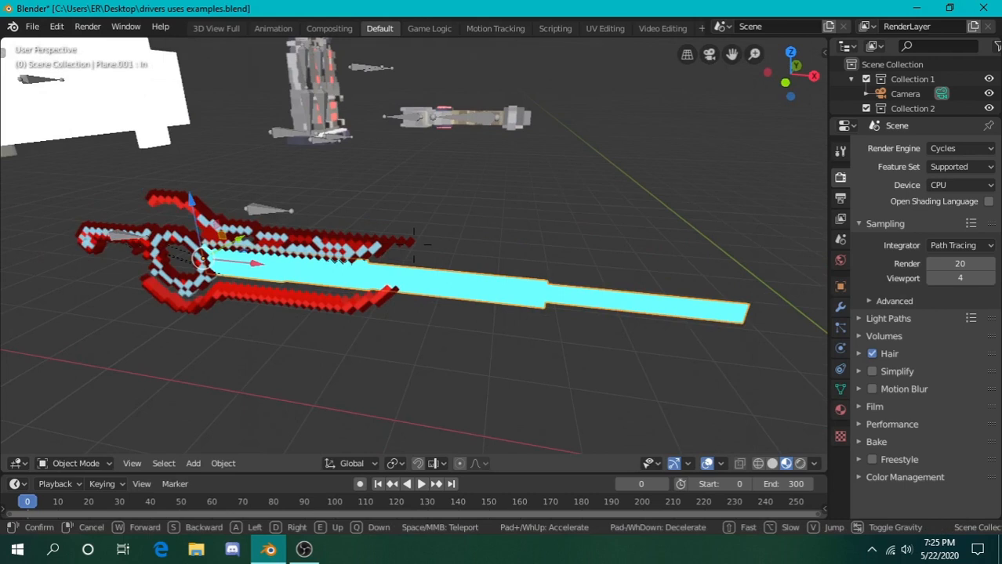
{"action": "key", "text": "w"}
{"action": "key", "text": "a"}
{"action": "key", "text": "d"}
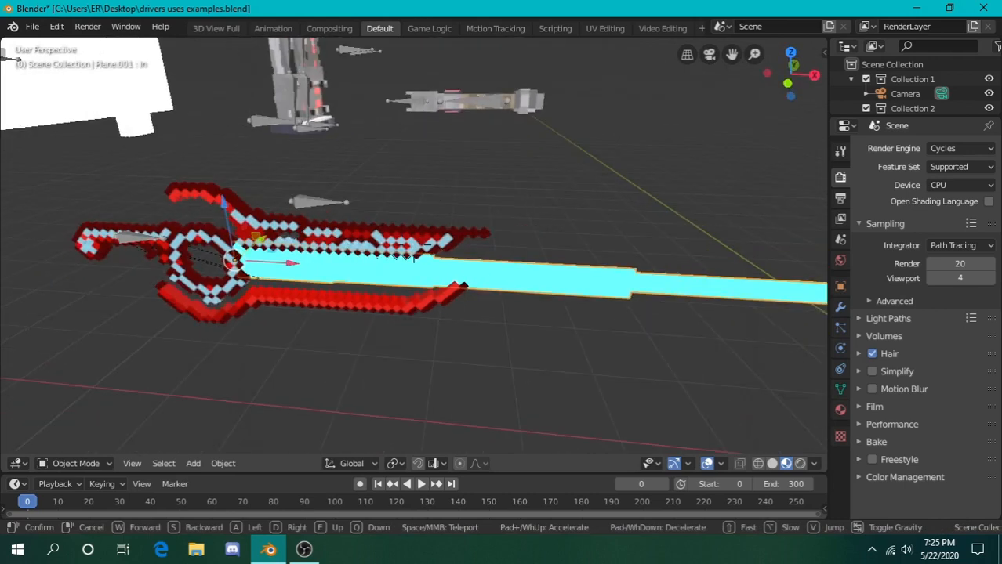
{"action": "key", "text": "s"}
{"action": "left_click", "coordinate": [351, 264]}
- Select the Monado's Extension bone in Pose Mode and slide it along X, leaving the cyan blade extended
{"action": "right_click", "coordinate": [319, 222]}
{"action": "mouse_move", "coordinate": [330, 225]}
{"action": "left_mouse_down"}
{"action": "mouse_move", "coordinate": [300, 222]}
{"action": "mouse_move", "coordinate": [318, 219]}
{"action": "left_mouse_up"}
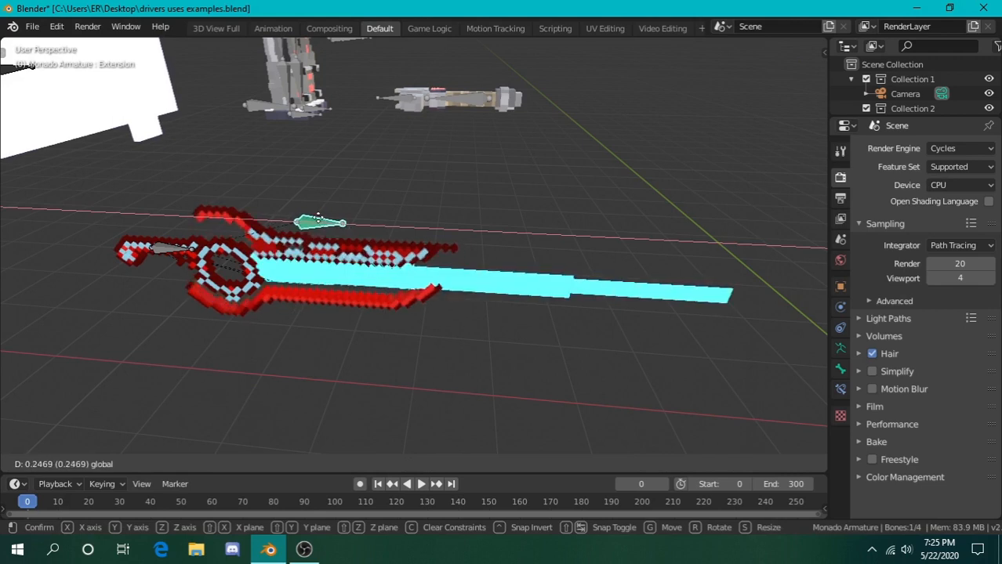
{"action": "left_click", "coordinate": [362, 222]}
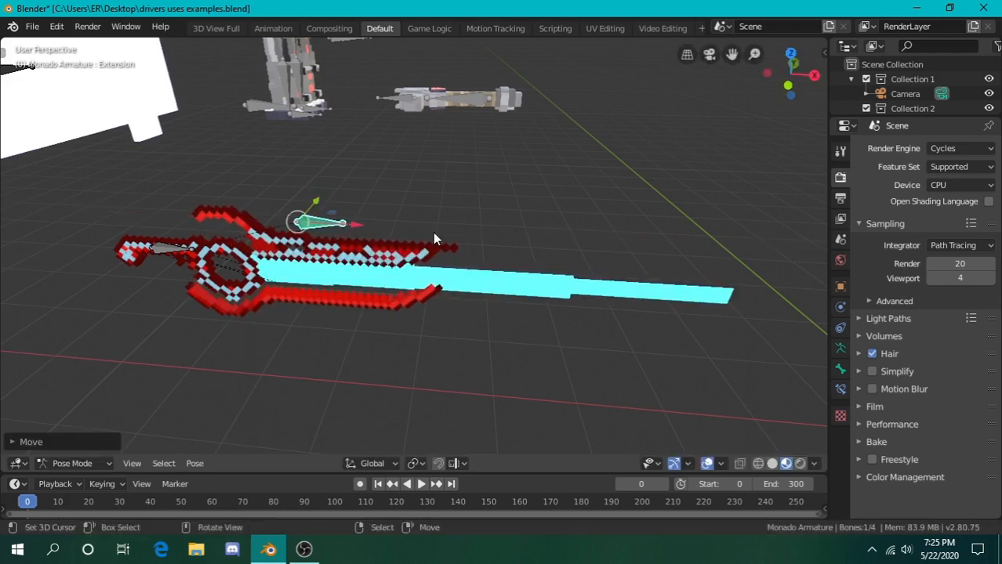
- Move on to the Crucible sword, select its Crucible Armature in Object Mode, and rotate it about Z to face along positive X
{"action": "key", "text": "shift+grave"}
{"action": "key", "text": "w"}
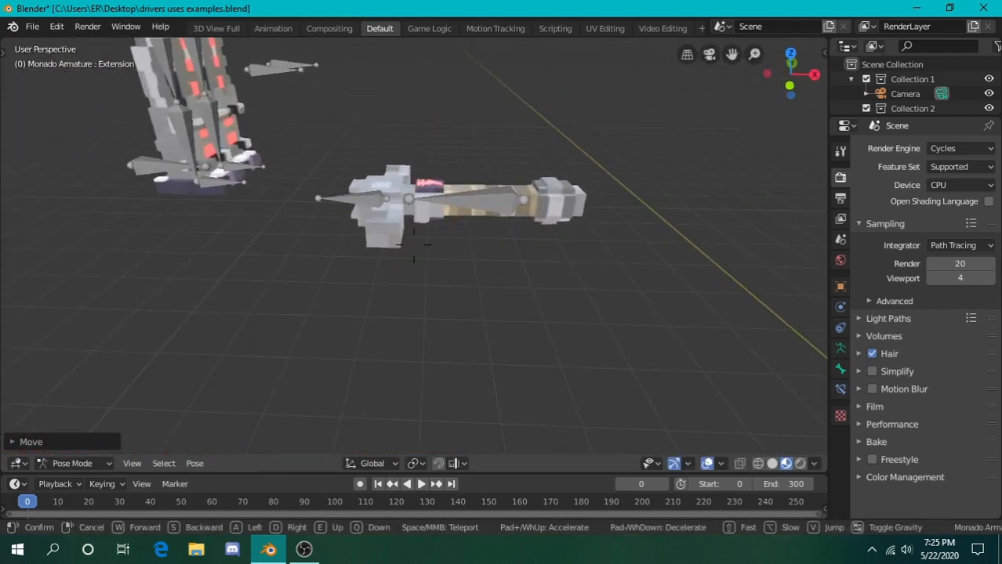
{"action": "key", "text": "e"}
{"action": "left_click", "coordinate": [403, 178]}
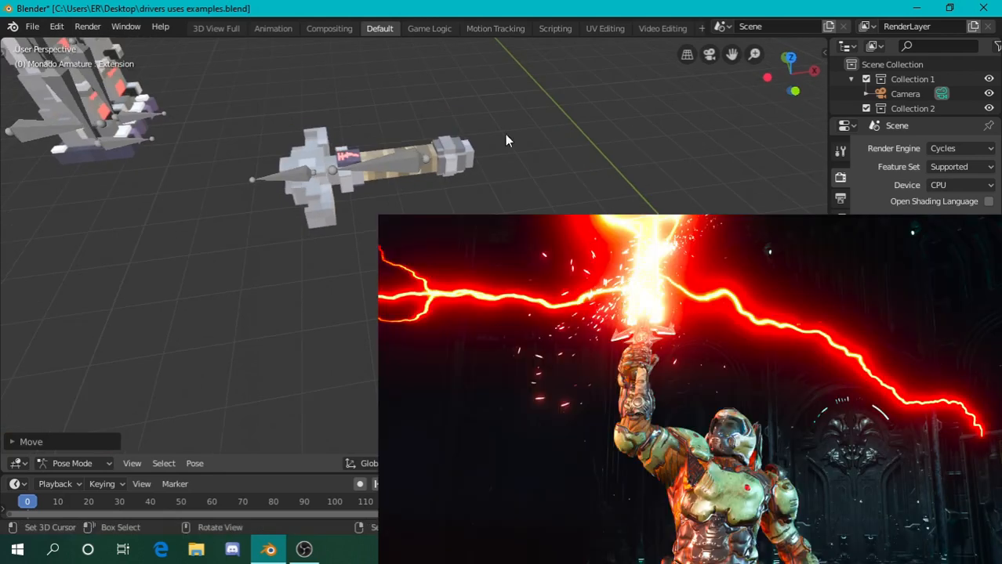
{"action": "key", "text": "ctrl+Tab"}
{"action": "left_click", "coordinate": [415, 165]}
{"action": "key", "text": "r"}
{"action": "key", "text": "z"}
{"action": "left_click", "coordinate": [448, 193]}
{"action": "middle_click_drag", "start_coordinate": [545, 181], "coordinate": [192, 437]}
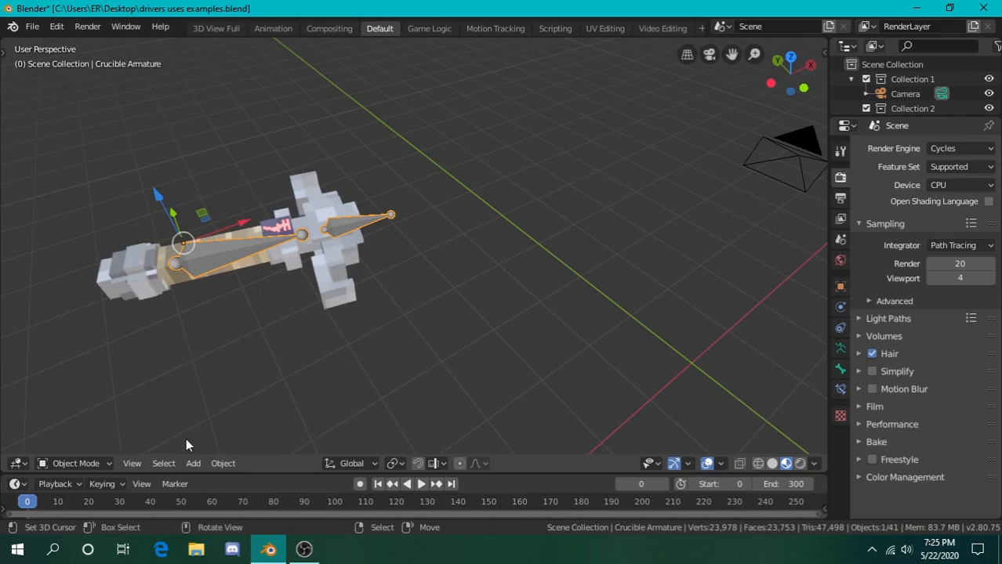
- In Pose Mode, move the Crucible's Bone.001 forward out of the guard to extend the red blade
{"action": "left_click", "coordinate": [97, 464]}
{"action": "left_click", "coordinate": [100, 413]}
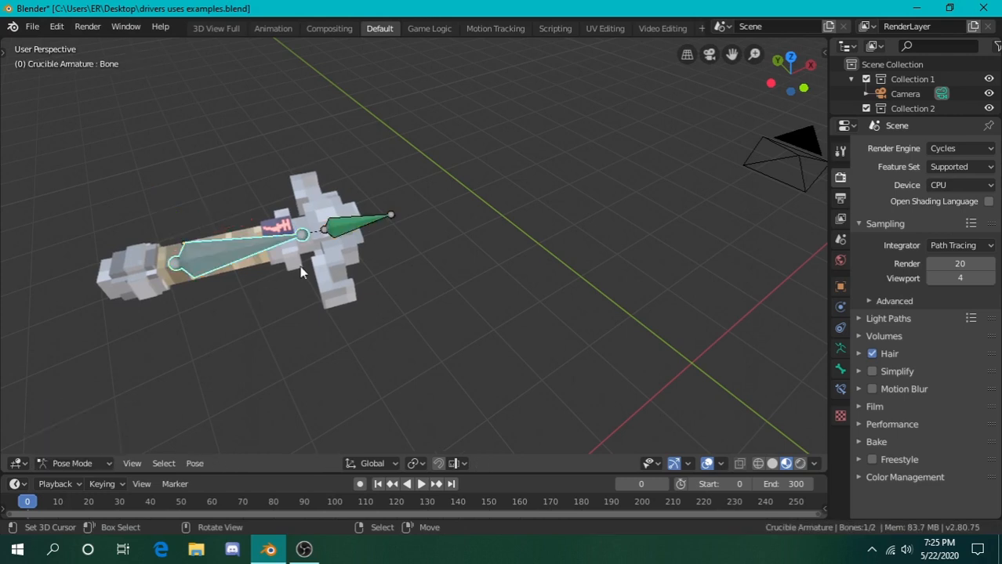
{"action": "left_click", "coordinate": [341, 238]}
{"action": "key", "text": "g"}
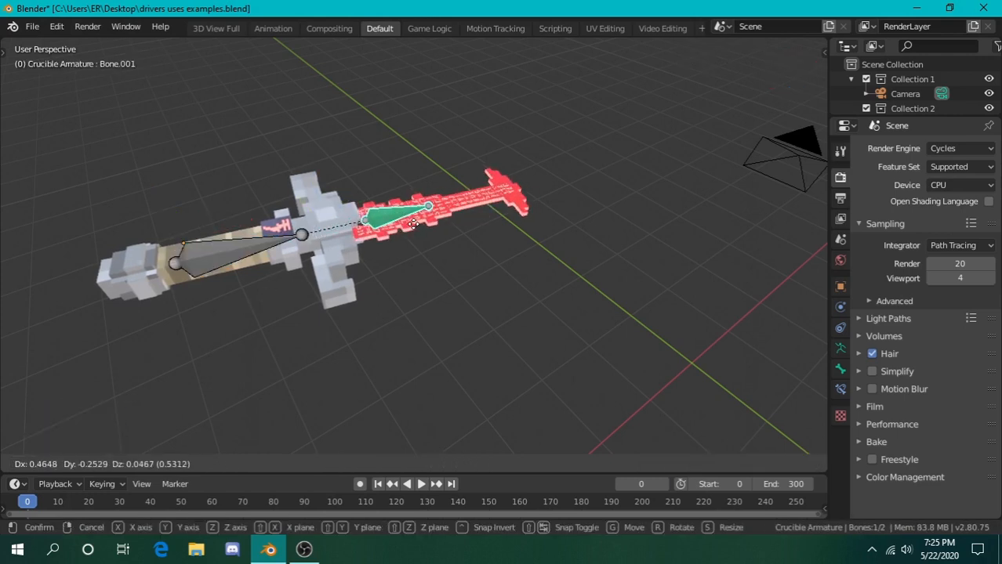
{"action": "left_click", "coordinate": [456, 212]}
- Examine the Crucible's extended red blade from above, then move on to the robot model's arm
{"action": "key", "text": "shift+grave"}
{"action": "key", "text": "a"}
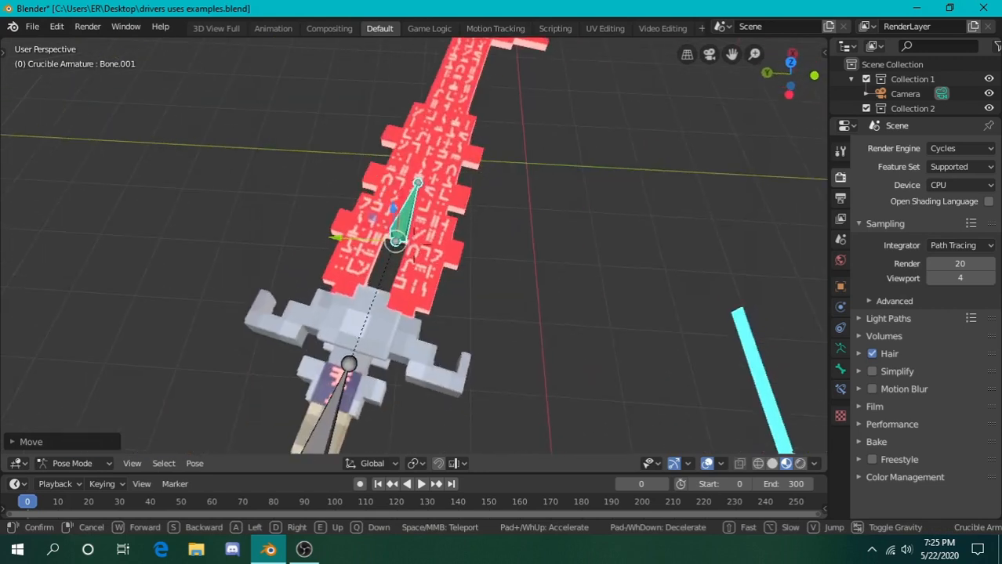
{"action": "left_click", "coordinate": [450, 199]}
{"action": "key", "text": "shift+grave"}
{"action": "key", "text": "w"}
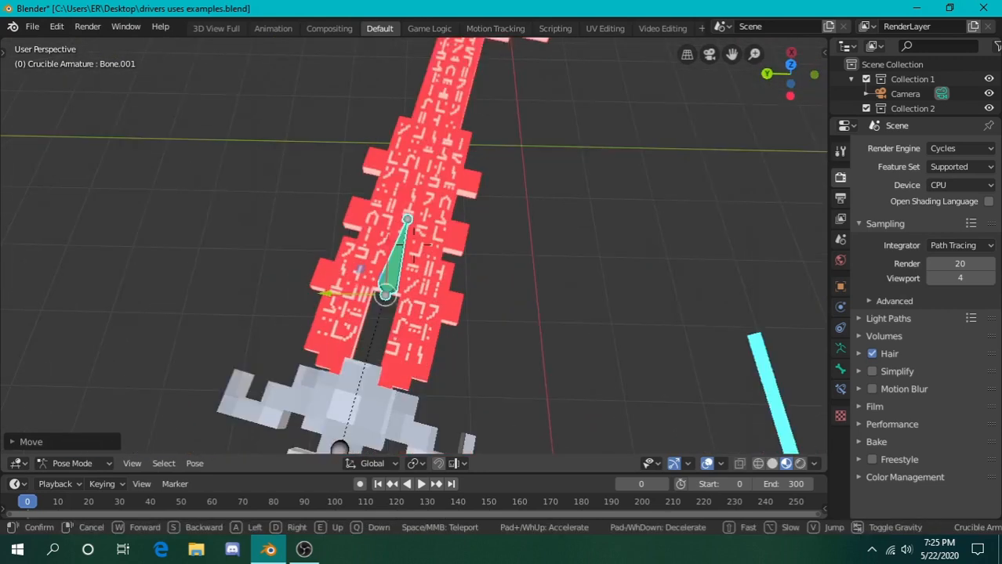
{"action": "key", "text": "s"}
{"action": "key", "text": "w"}
{"action": "left_click", "coordinate": [359, 299]}
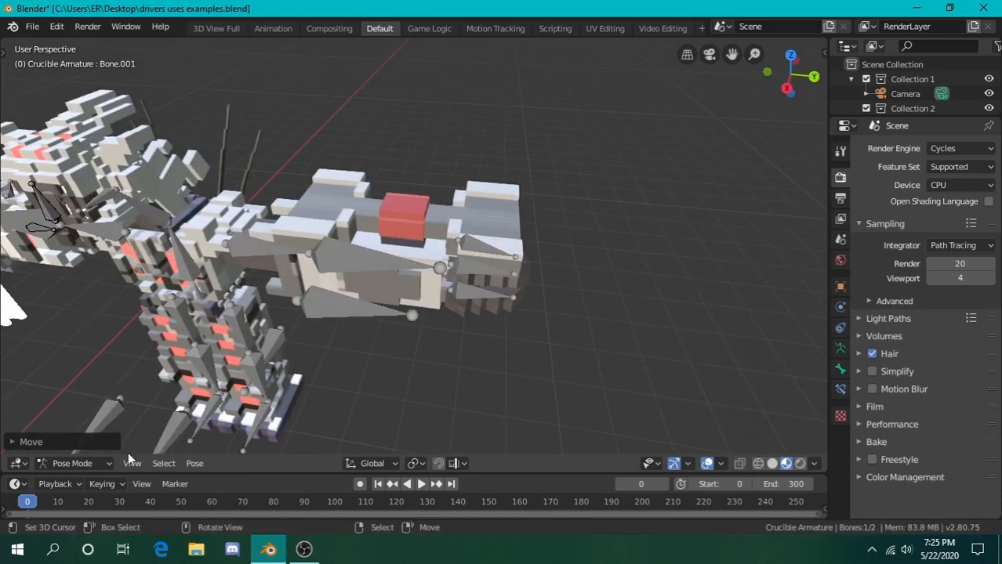
- Return to Object Mode, select the robot's Armature, and view the whole robot with its bones from the front
{"action": "key", "text": "ctrl+Tab"}
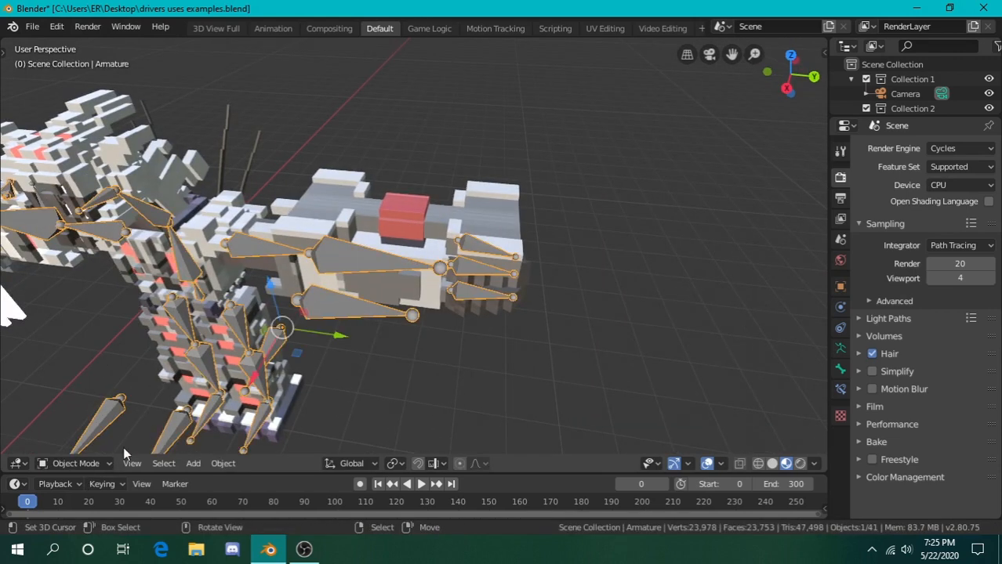
{"action": "key", "text": "shift+grave"}
{"action": "key", "text": "s"}
{"action": "key", "text": "w"}
{"action": "key", "text": "a"}
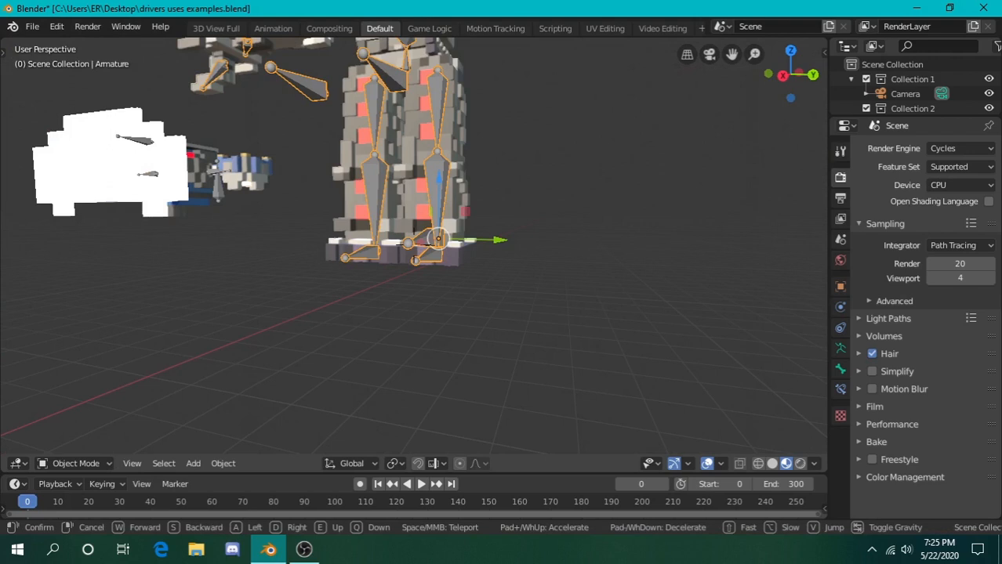
{"action": "key", "text": "s"}
{"action": "left_click", "coordinate": [413, 249]}
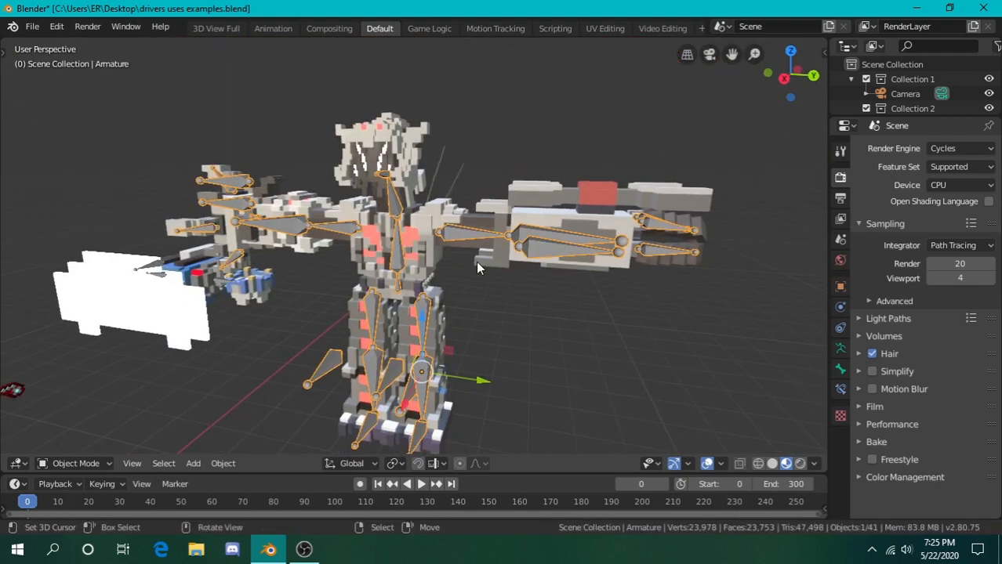
- Move in on the robot's forearm shield device and put its Armature into Pose Mode
{"action": "key", "text": "shift+grave"}
{"action": "key", "text": "w"}
{"action": "key", "text": "e"}
{"action": "key", "text": "d"}
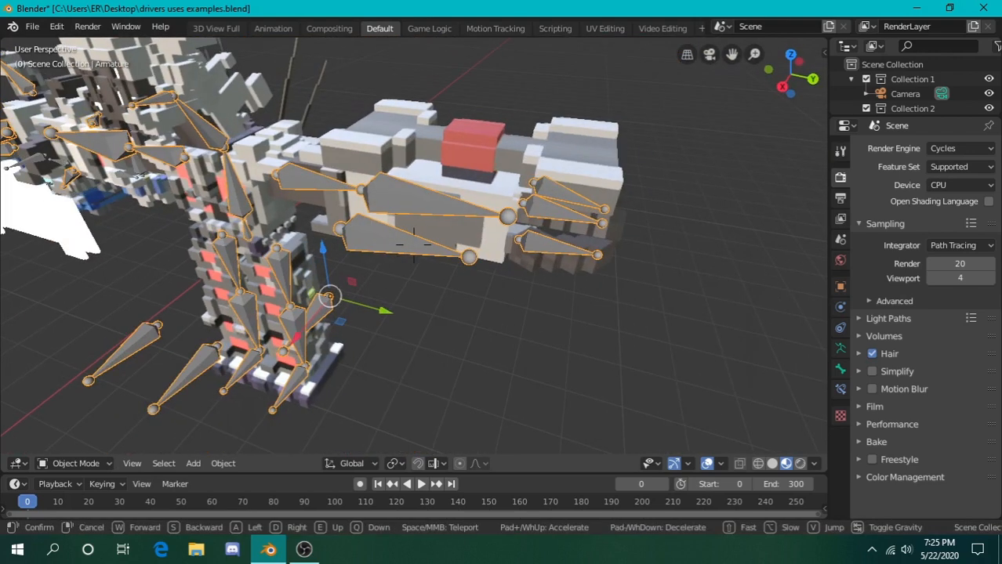
{"action": "key", "text": "Escape"}
{"action": "left_click", "coordinate": [76, 463]}
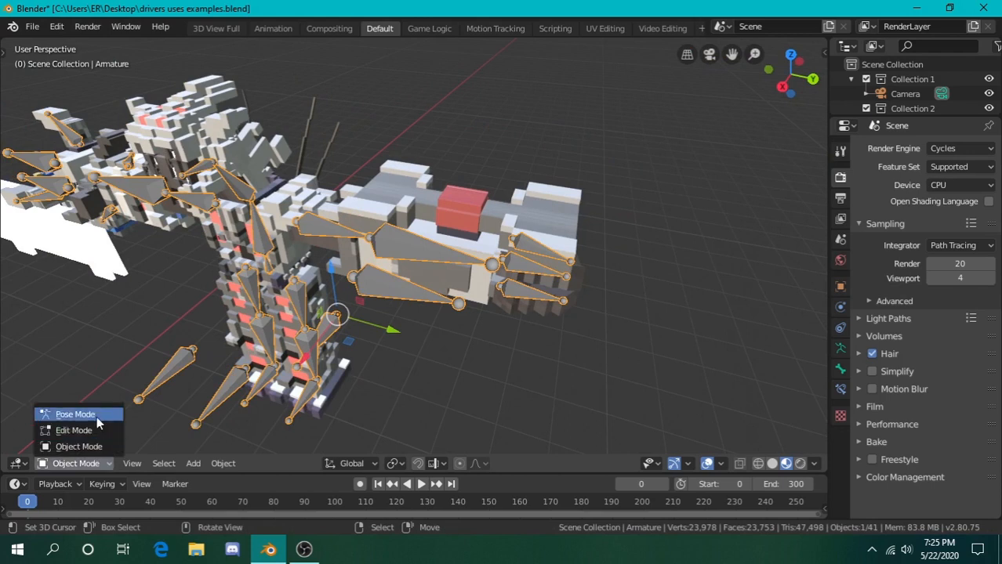
{"action": "left_click", "coordinate": [78, 414]}
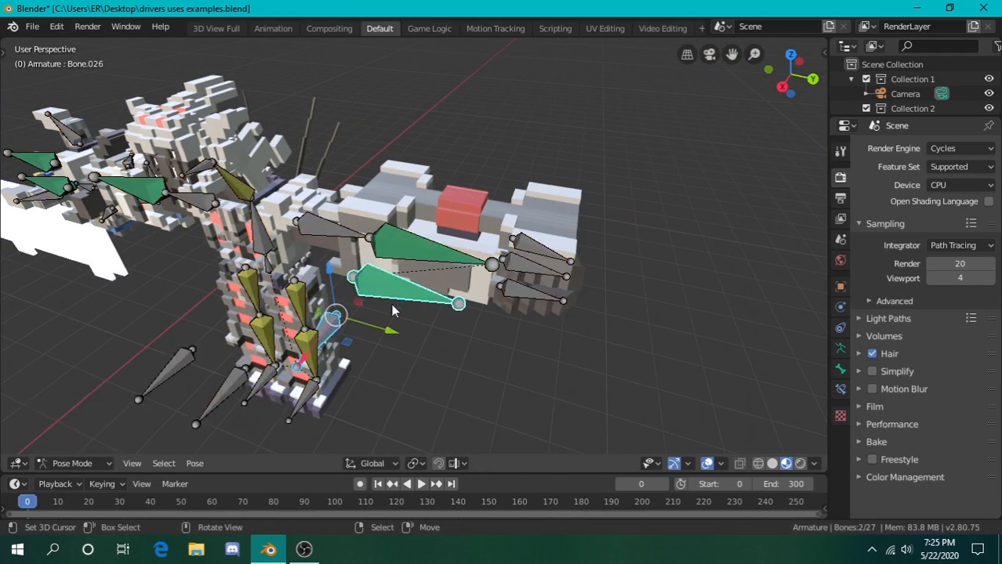
- Select Bone.026 beneath the robot's forearm and slide it outward along Y to unfold the red shield
{"action": "middle_click_drag", "start_coordinate": [392, 311], "coordinate": [361, 333]}
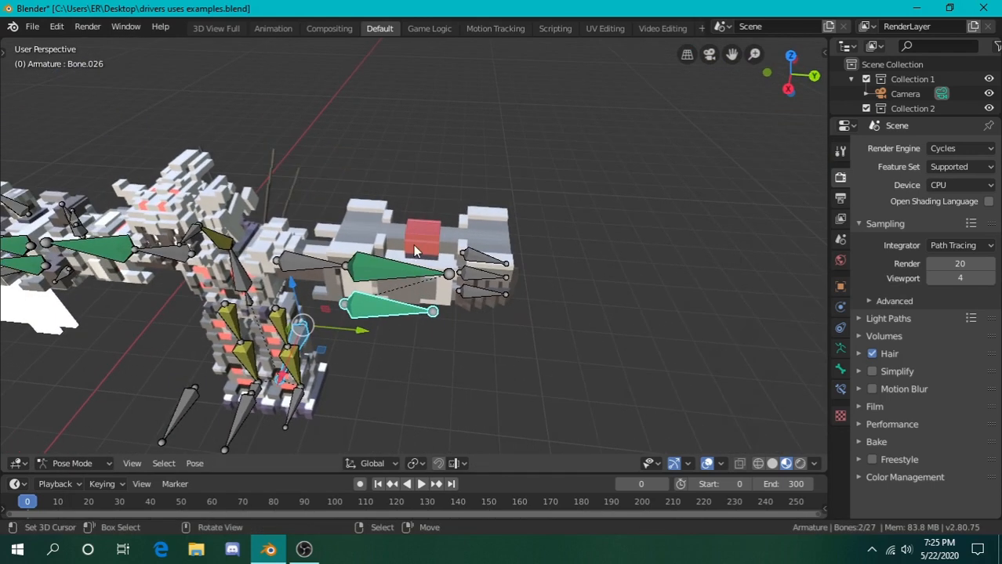
{"action": "left_click_drag", "start_coordinate": [358, 332], "coordinate": [366, 331]}
{"action": "right_click", "coordinate": [367, 331]}
{"action": "right_click", "coordinate": [391, 309]}
{"action": "key", "text": "g"}
{"action": "key", "text": "y"}
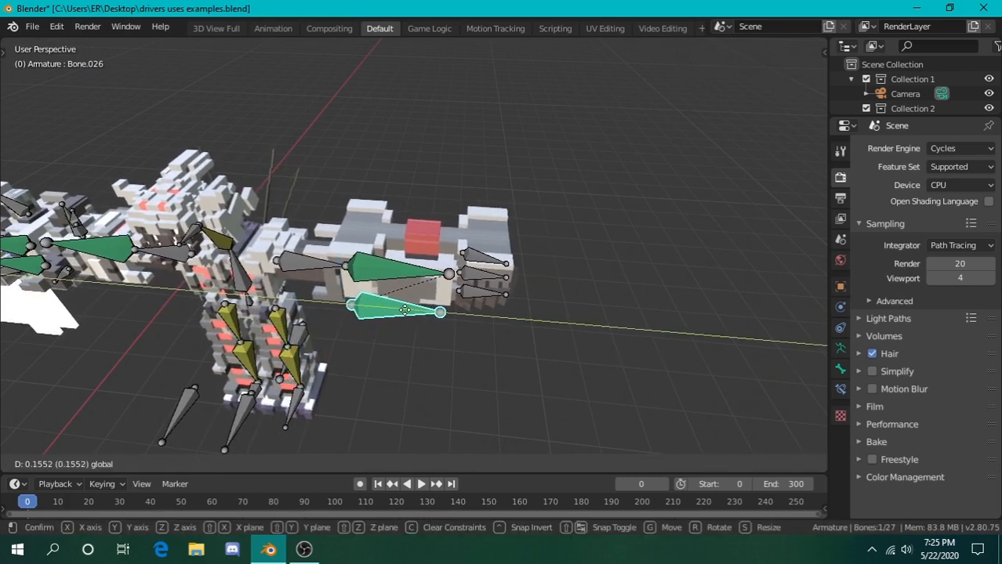
{"action": "left_click", "coordinate": [584, 336]}
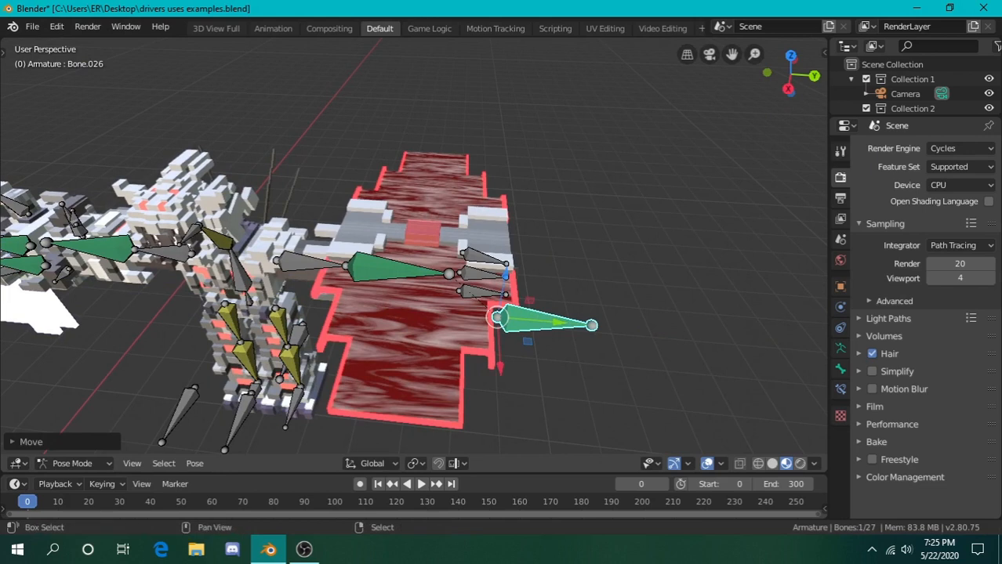
- View the red shield from above and slide Bone.026 inward and back outward along Y to shrink and enlarge it
{"action": "key", "text": "shift+grave"}
{"action": "key", "text": "a"}
{"action": "left_click", "coordinate": [441, 241]}
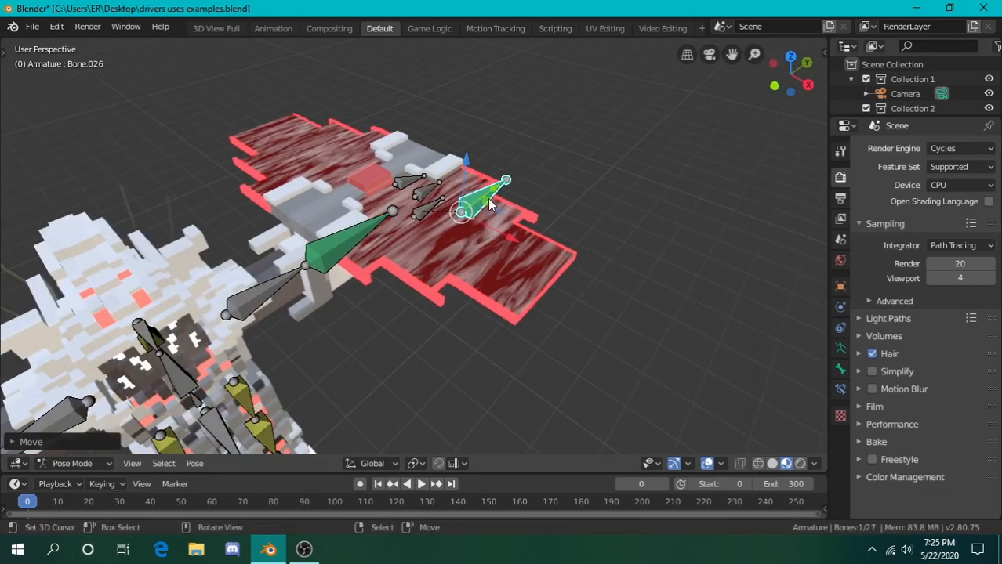
{"action": "key", "text": "g"}
{"action": "key", "text": "y"}
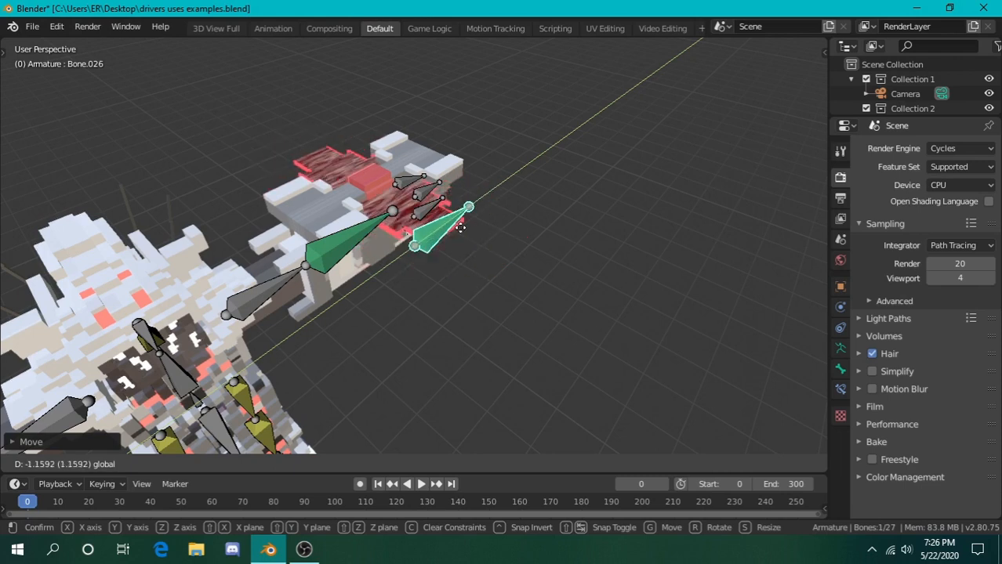
{"action": "left_click", "coordinate": [480, 220]}
- Look over all the driver example models together, then return to the robot's expanded red shield
{"action": "key", "text": "shift+grave"}
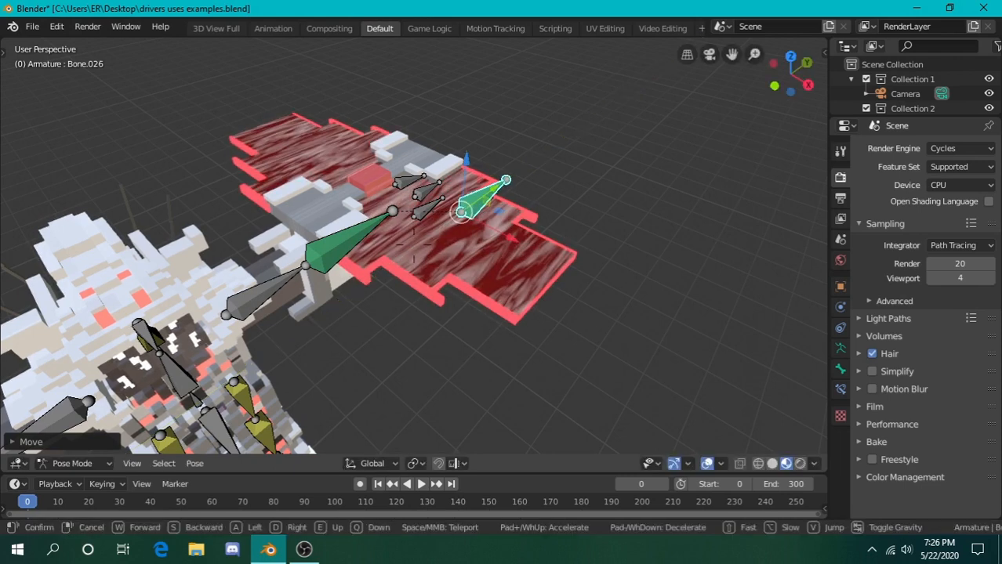
{"action": "key", "text": "s"}
{"action": "key", "text": "a"}
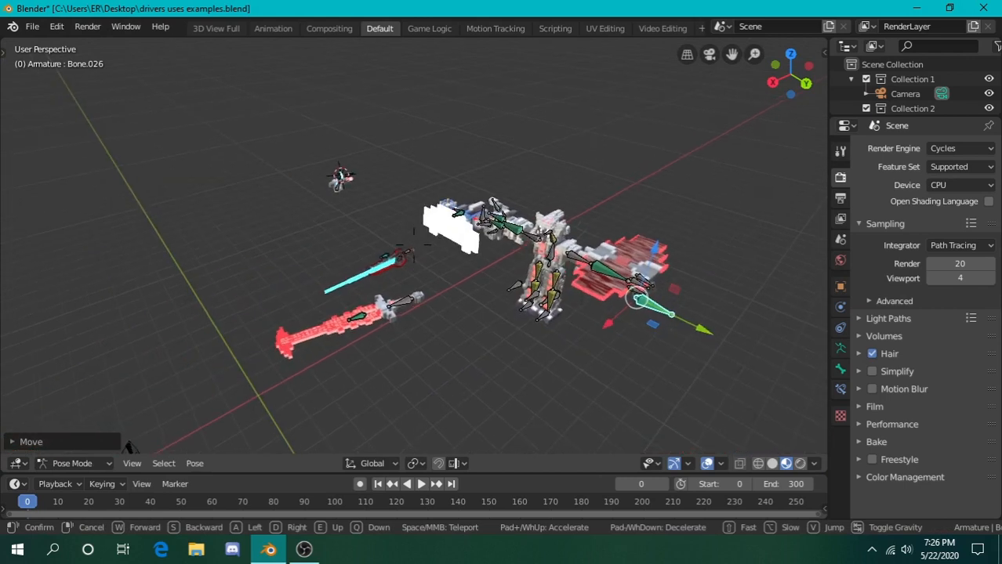
{"action": "key", "text": "w"}
{"action": "key", "text": "w"}
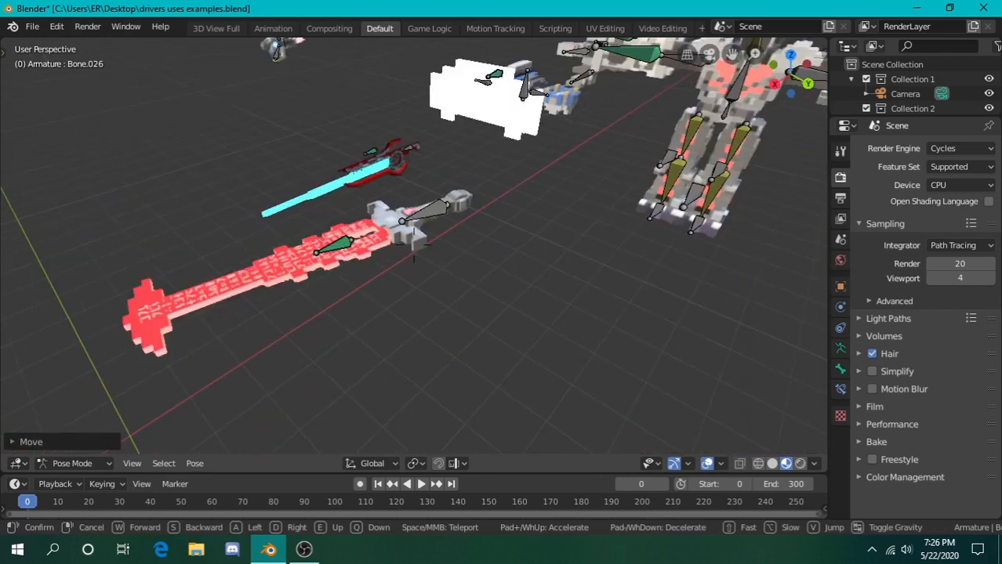
{"action": "key", "text": "s"}
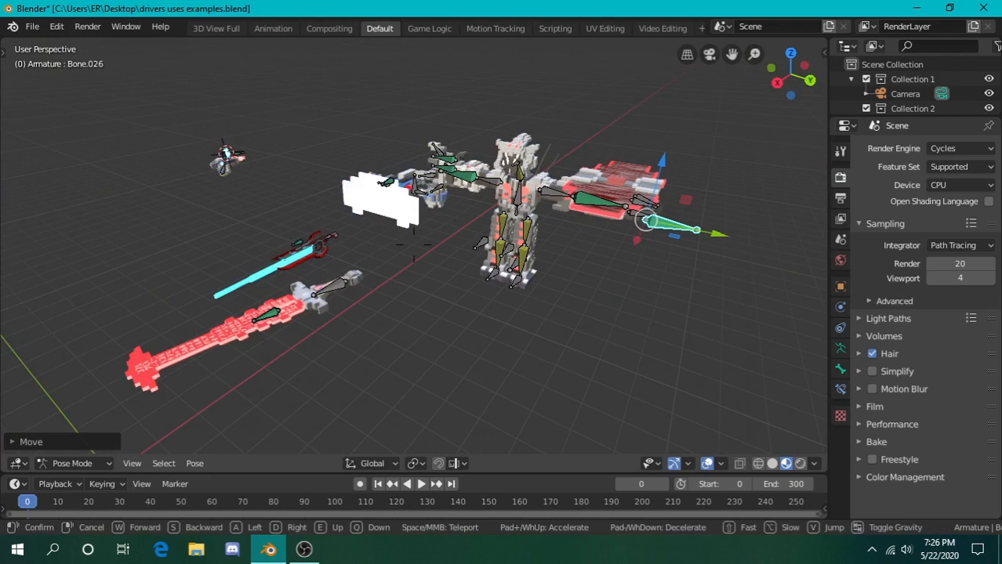
{"action": "key", "text": "w"}
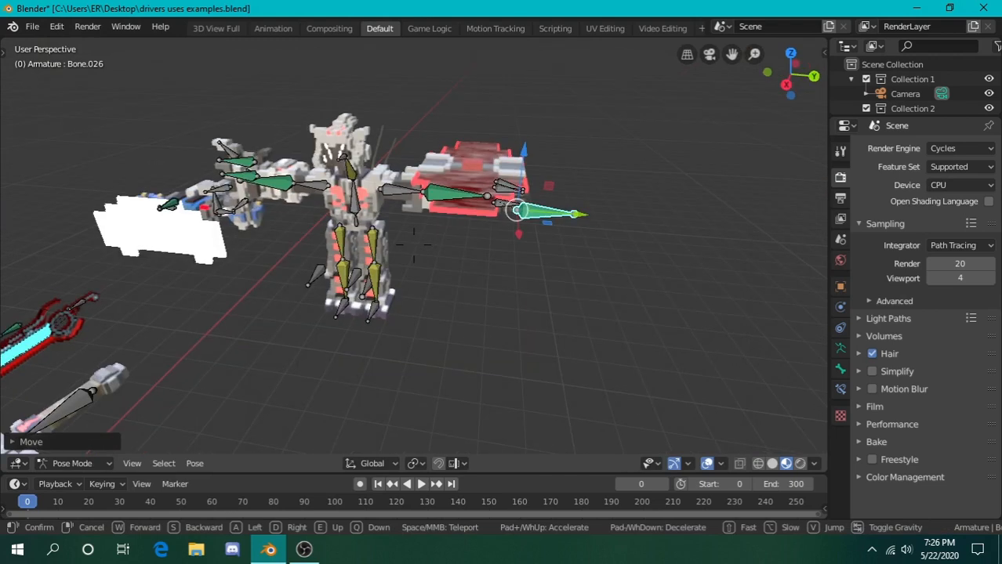
{"action": "key", "text": "w"}
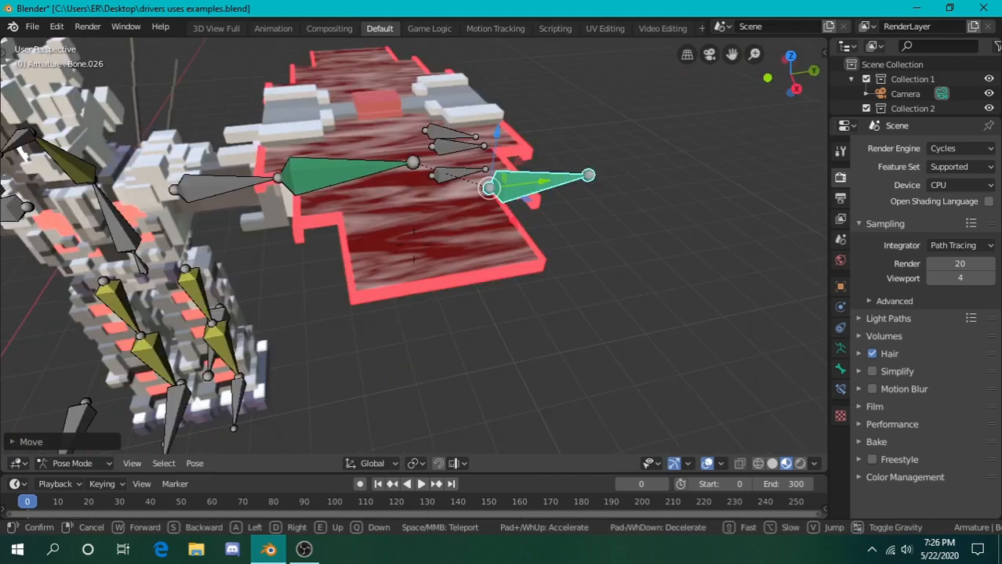
- Switch the robot's armature from Pose Mode back to Object Mode and select the expanded red shield plane
{"action": "key", "text": "a"}
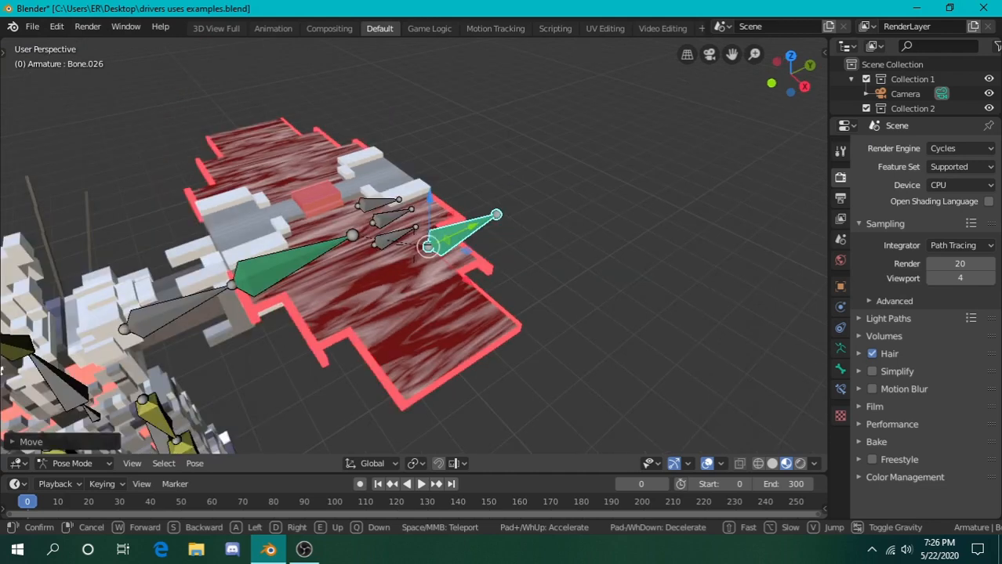
{"action": "key", "text": "w"}
{"action": "left_click", "coordinate": [404, 288]}
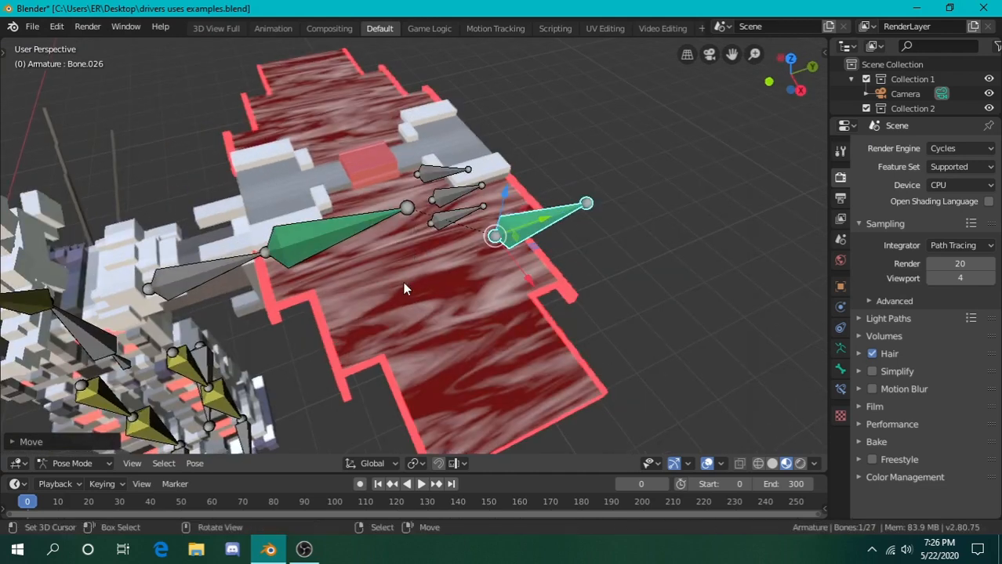
{"action": "key", "text": "ctrl+Tab"}
{"action": "left_click", "coordinate": [413, 282]}
- Look over the red Crucible sword and the pistol, then frame all the driver example models in one overview
{"action": "key", "text": "shift+grave"}
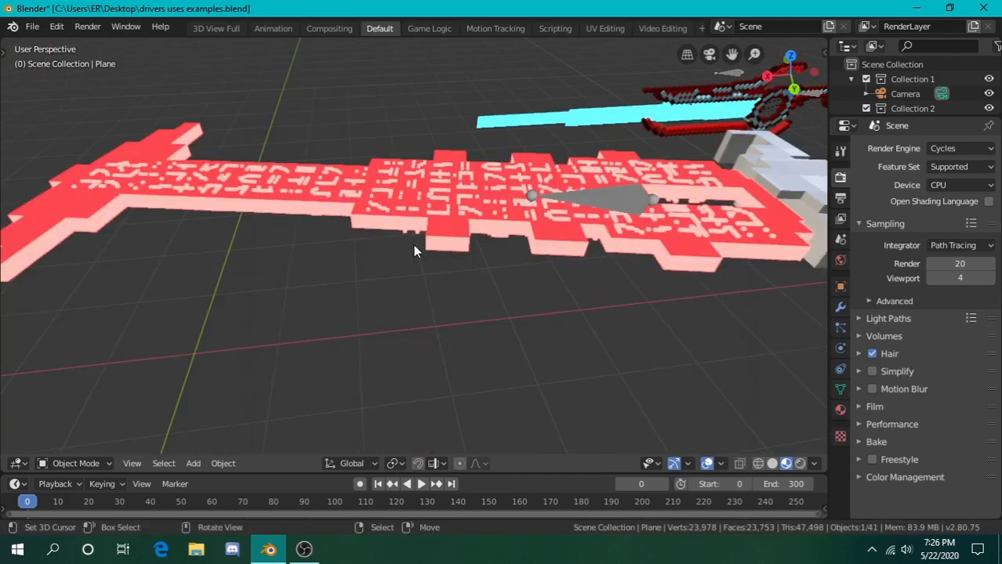
{"action": "key", "text": "shift+grave"}
{"action": "key", "text": "w"}
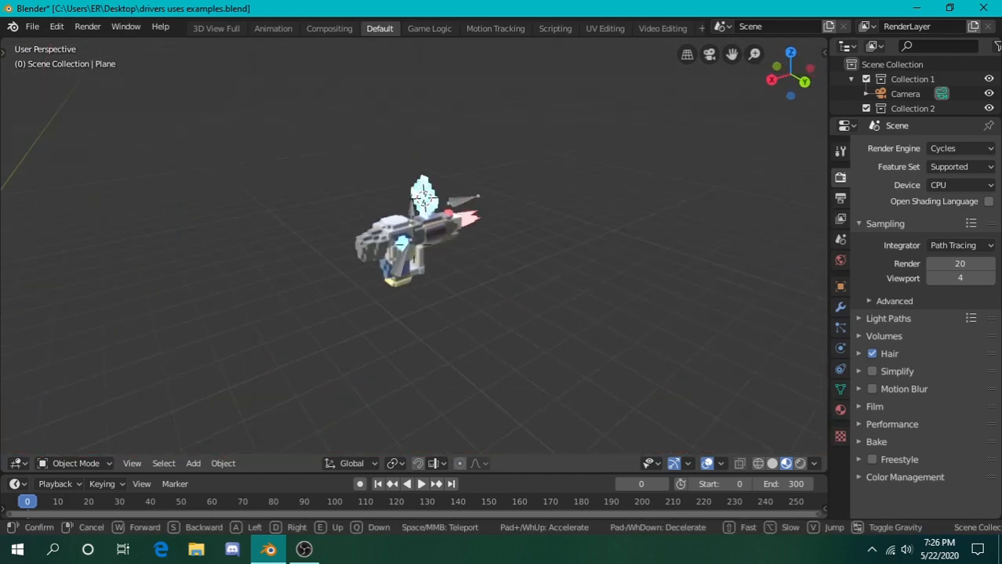
{"action": "key", "text": "s"}
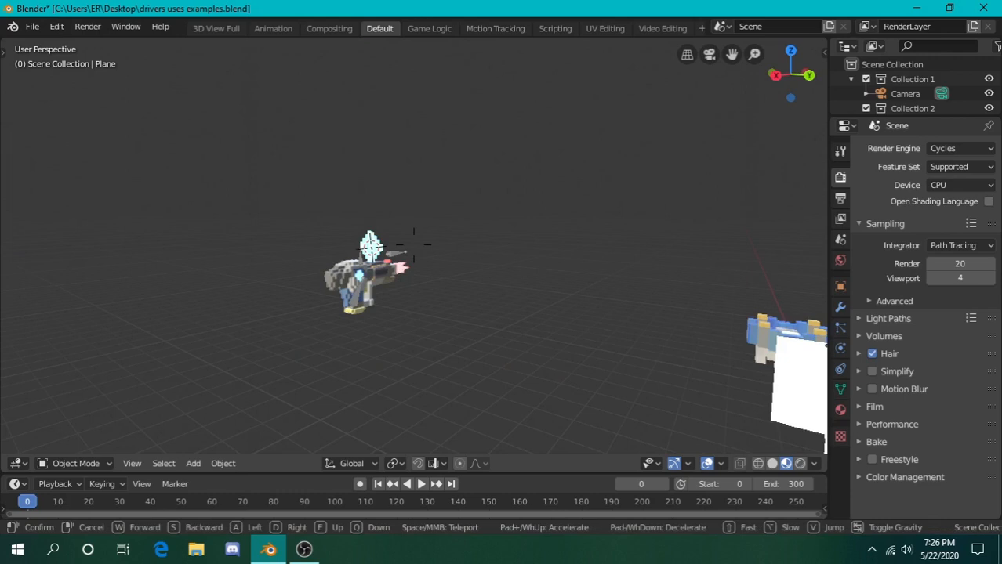
{"action": "key", "text": "s"}
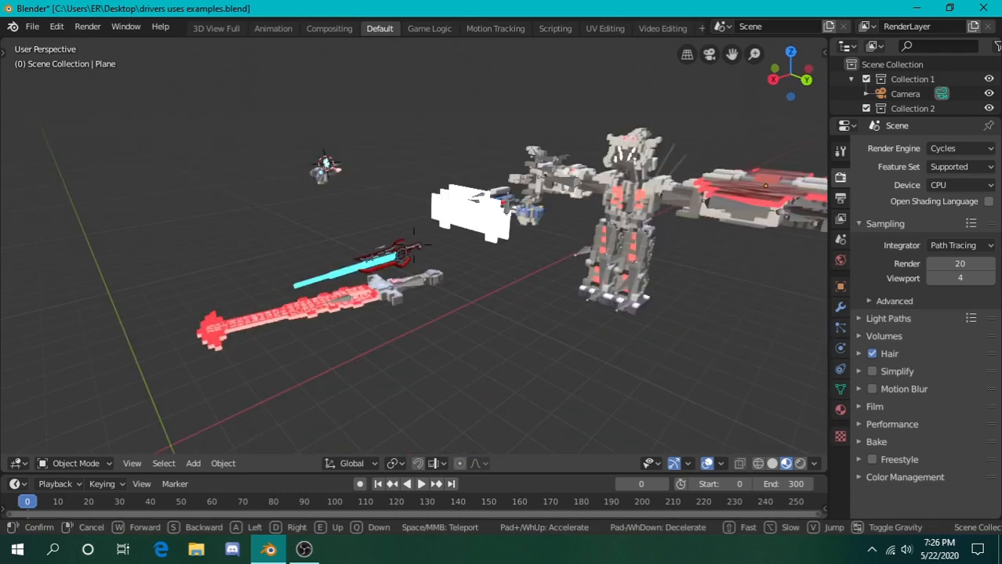
{"action": "key", "text": "w"}
{"action": "key", "text": "d"}
{"action": "key", "text": "s"}
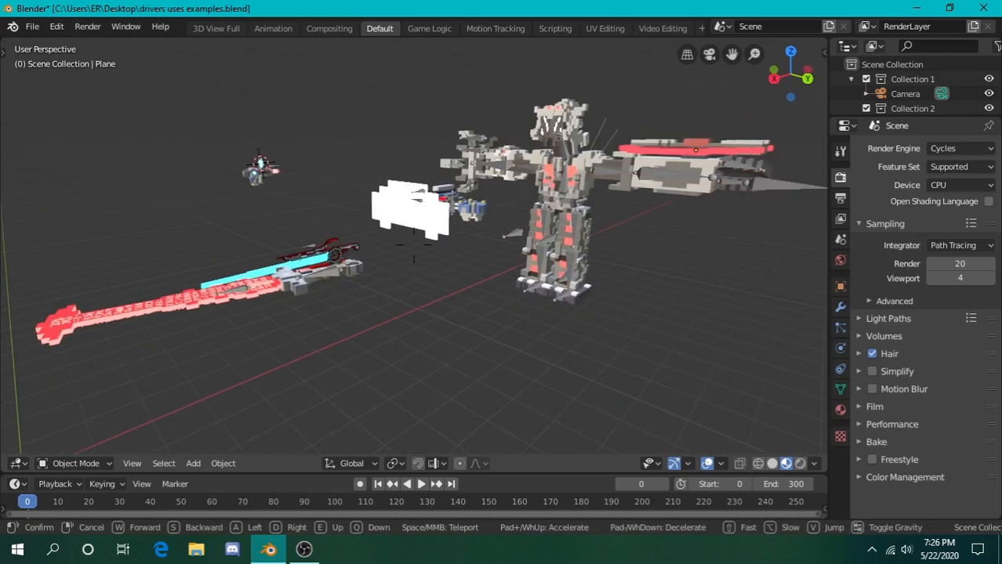
{"action": "key", "text": "e"}
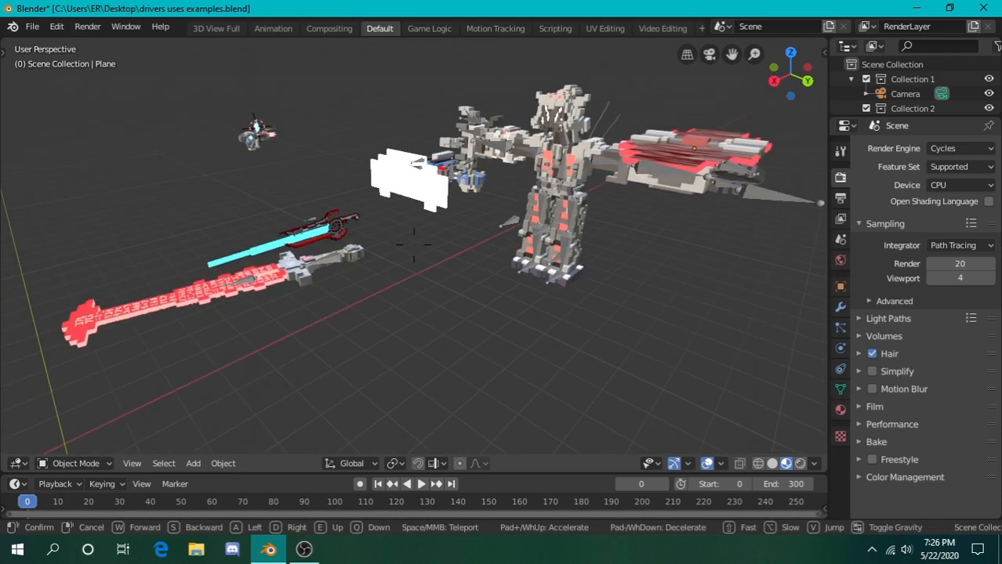
{"action": "left_click", "coordinate": [413, 245]}
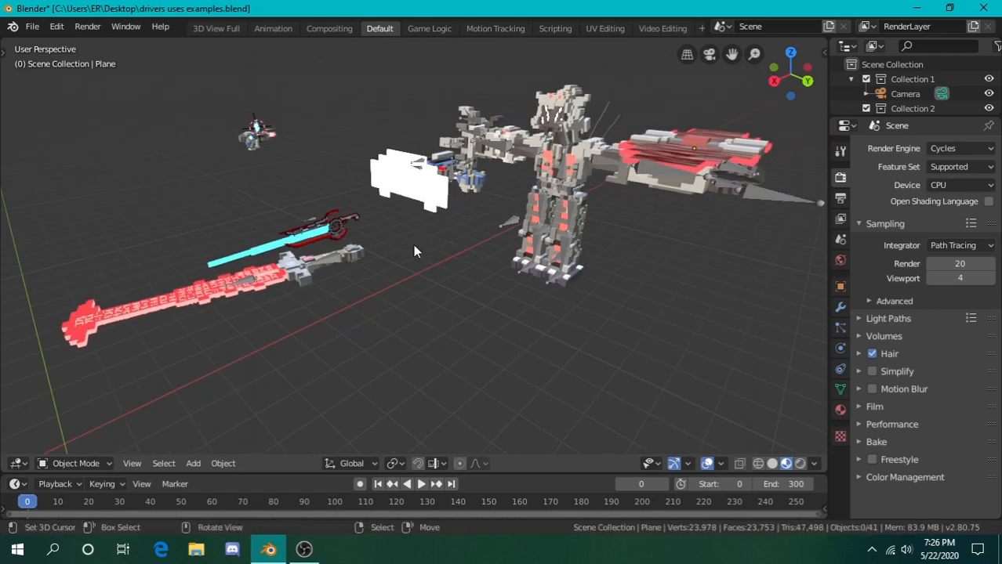